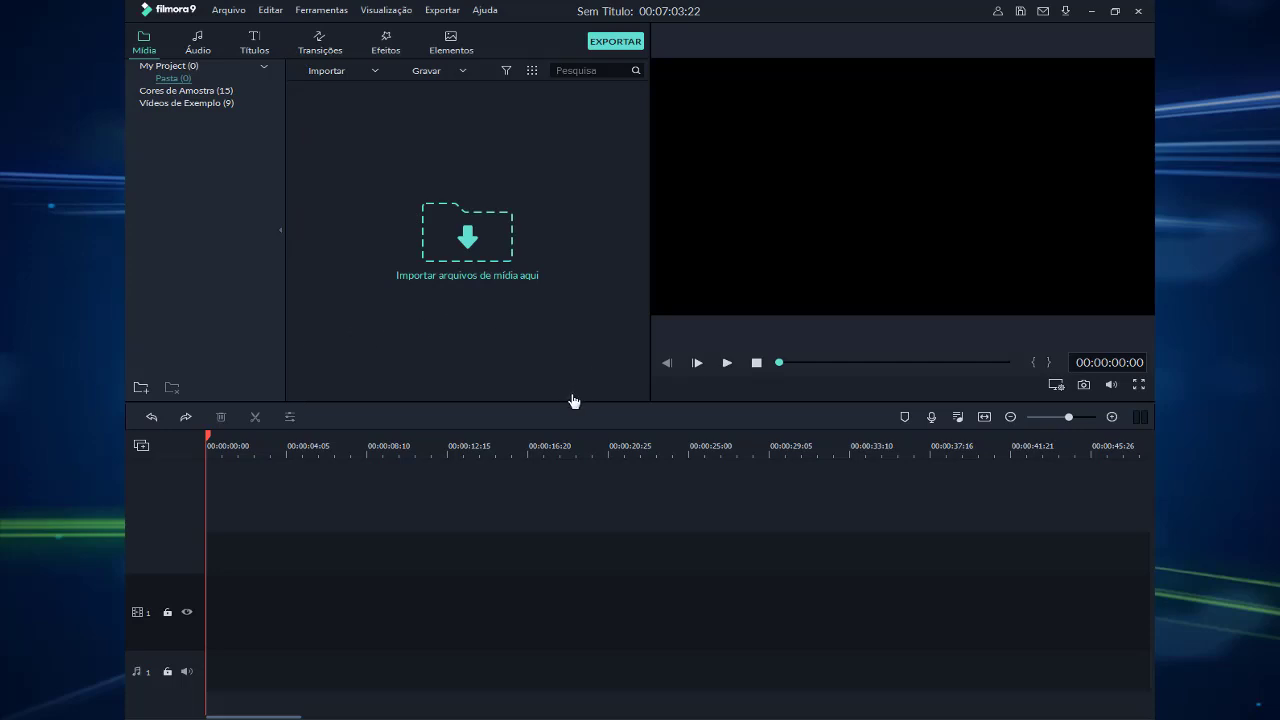
Configure the project settings with a resolution of 1920 x 1080 (Full HD) and a frame rate of 29.97 fps
left_click(236, 11)
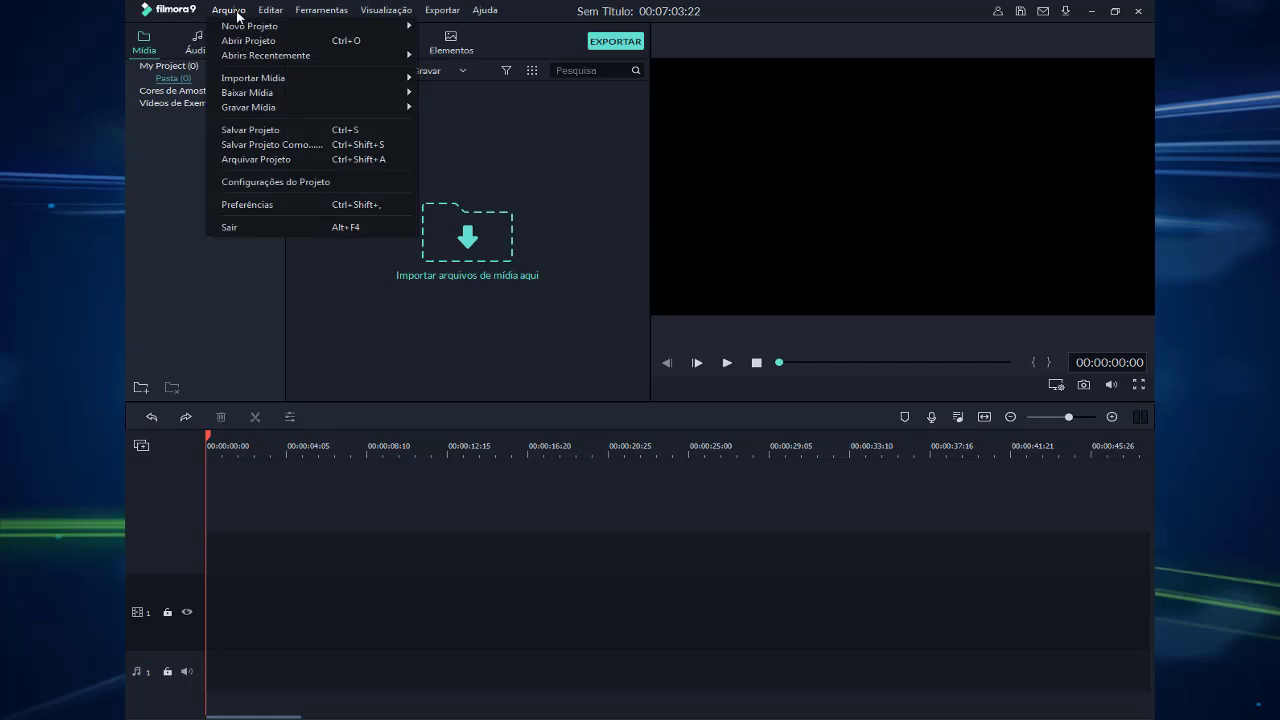
left_click(268, 184)
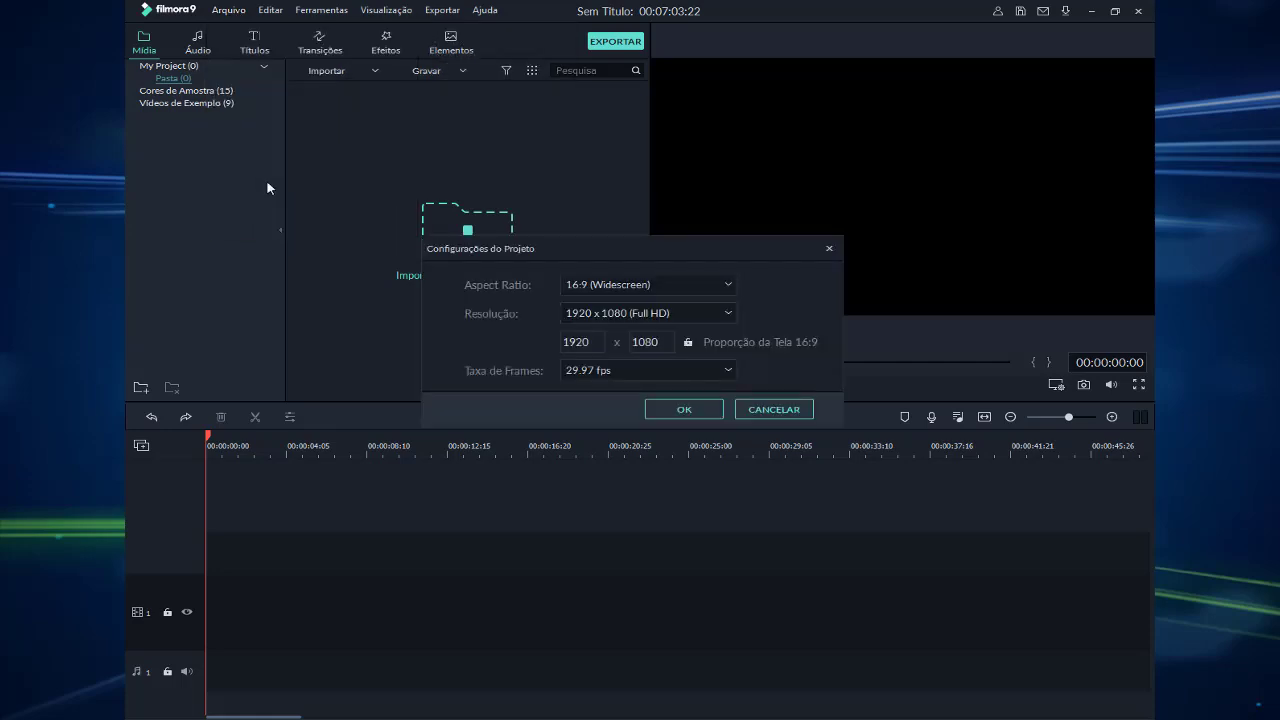
left_click(728, 312)
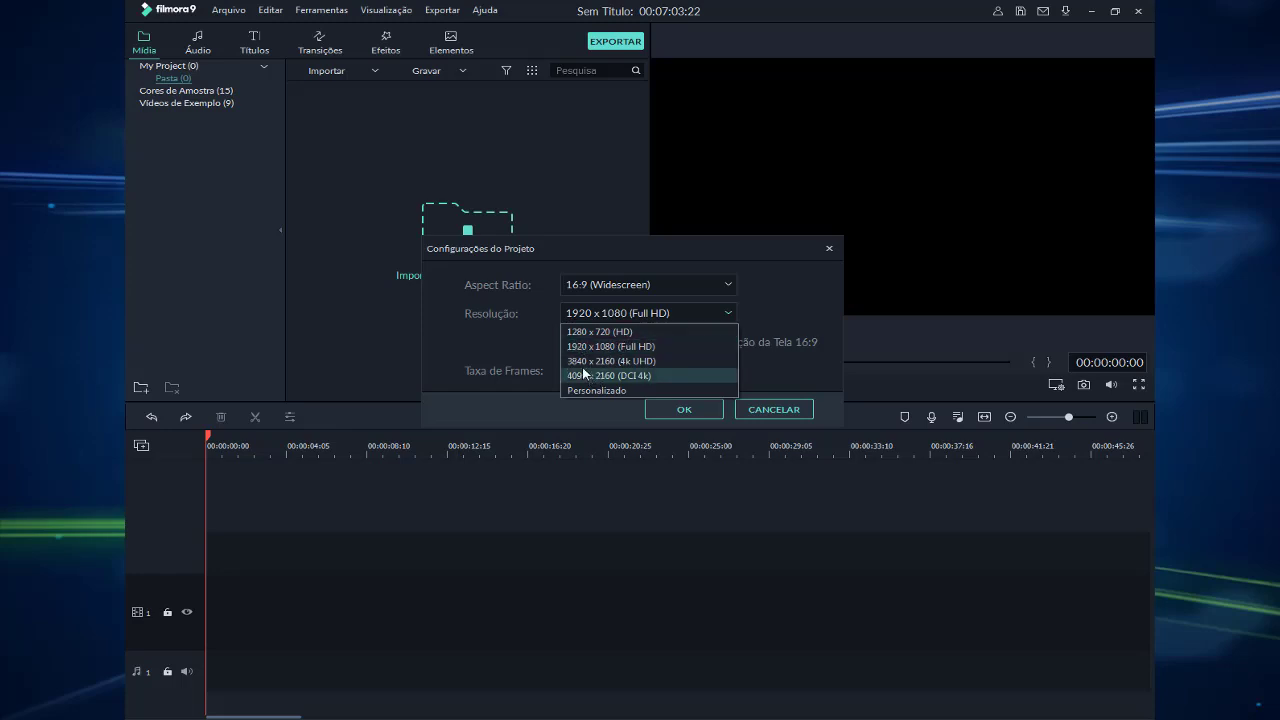
left_click(595, 314)
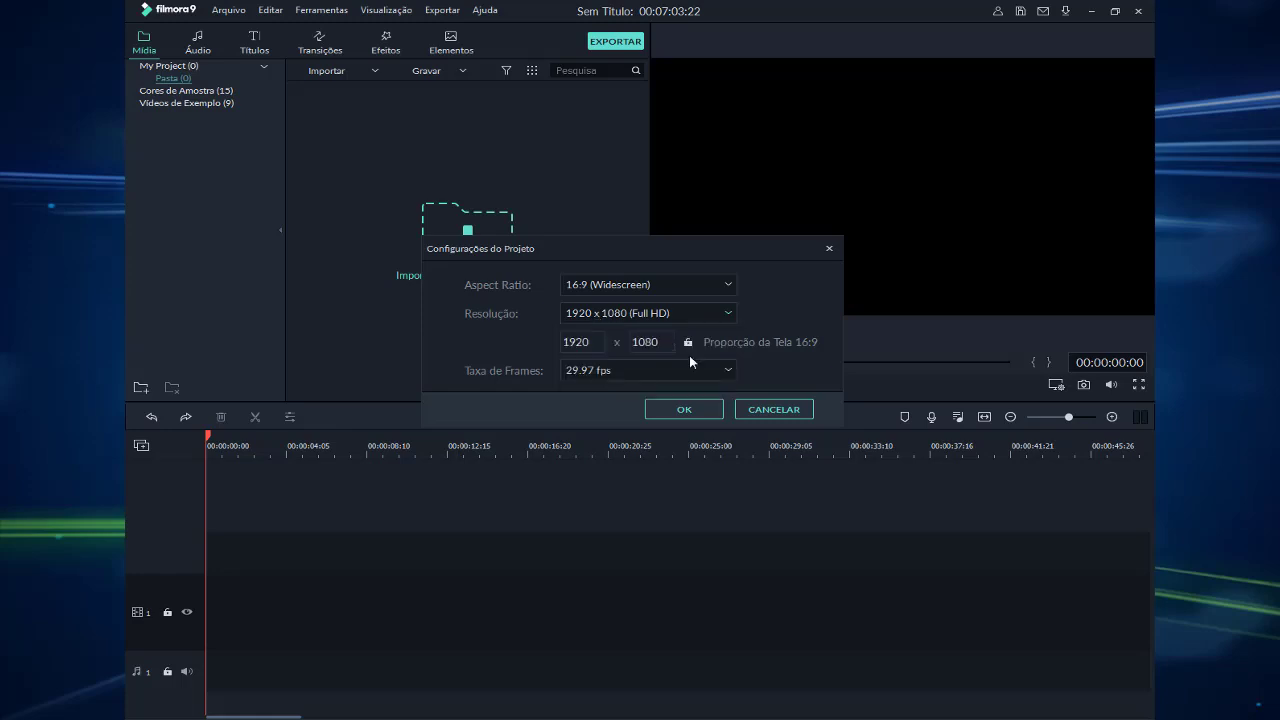
left_click(619, 367)
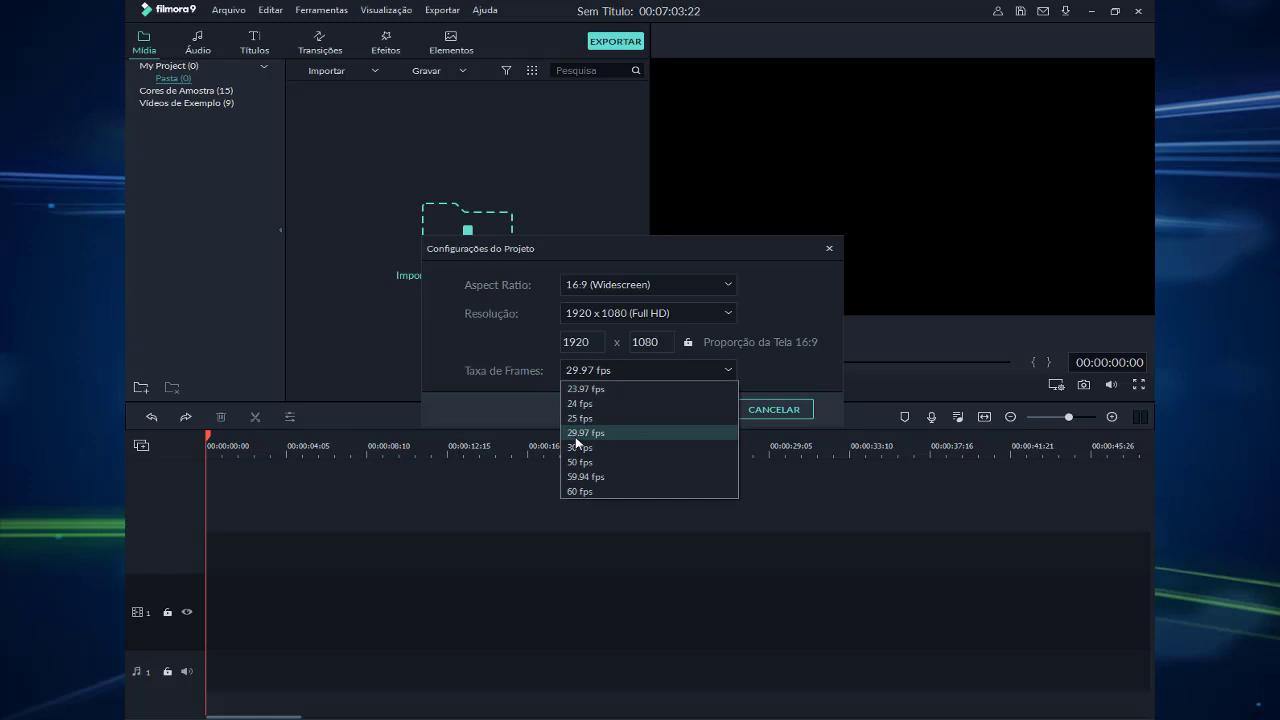
left_click(593, 388)
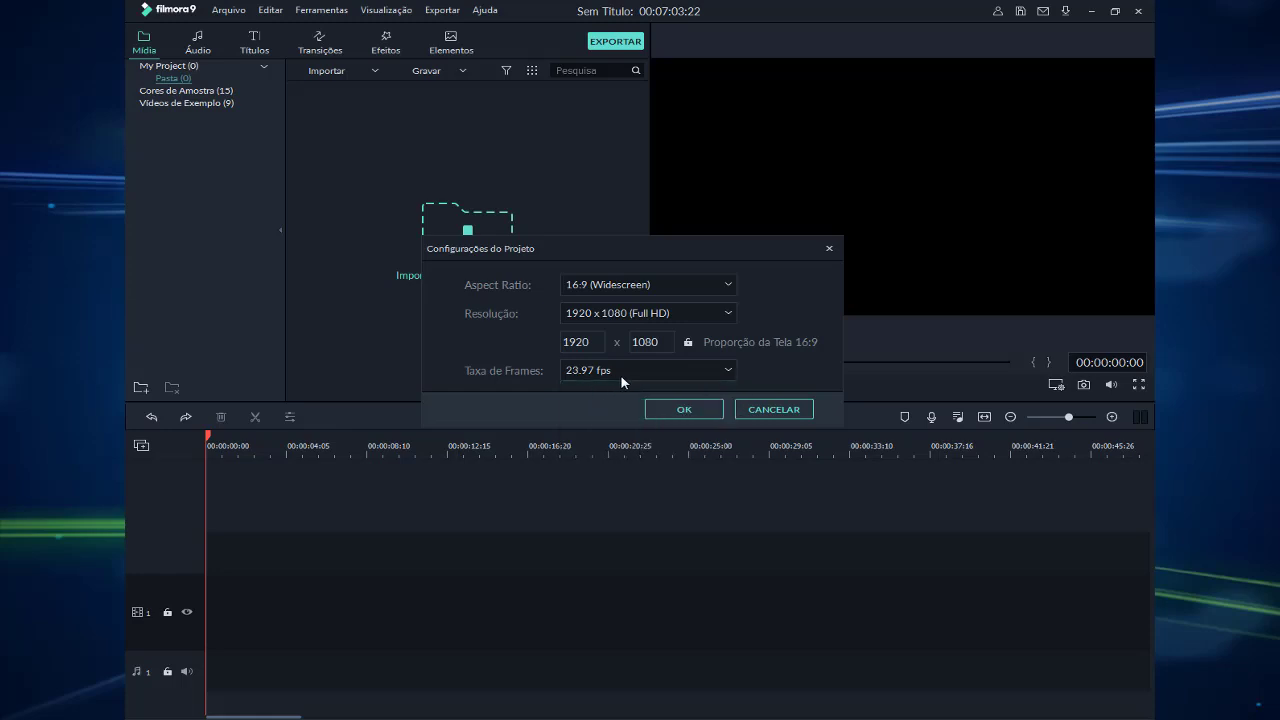
left_click(596, 371)
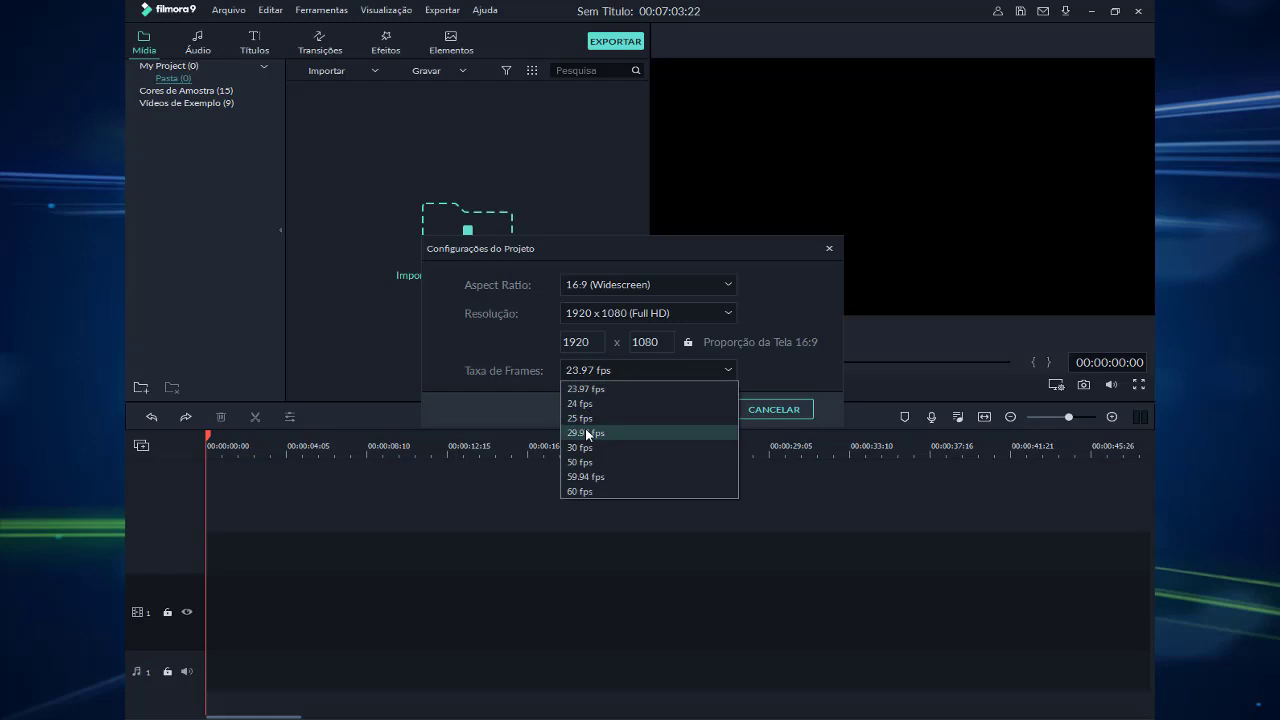
left_click(588, 433)
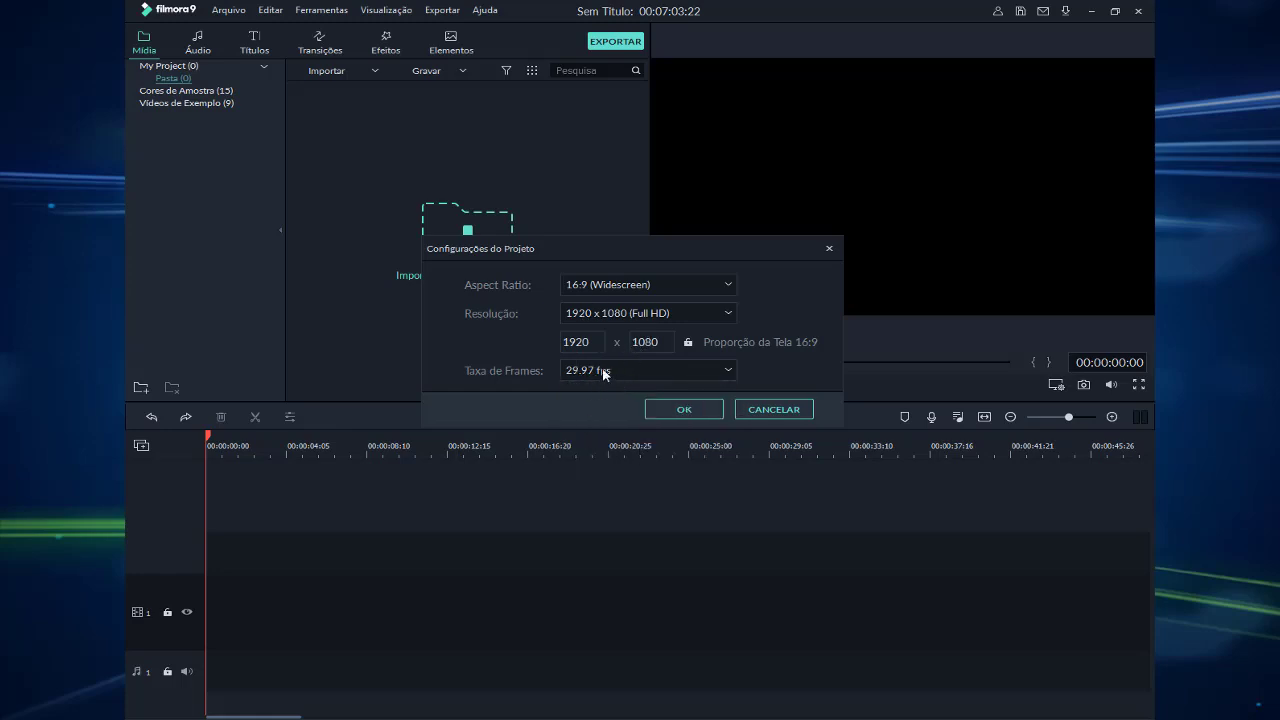
left_click(604, 372)
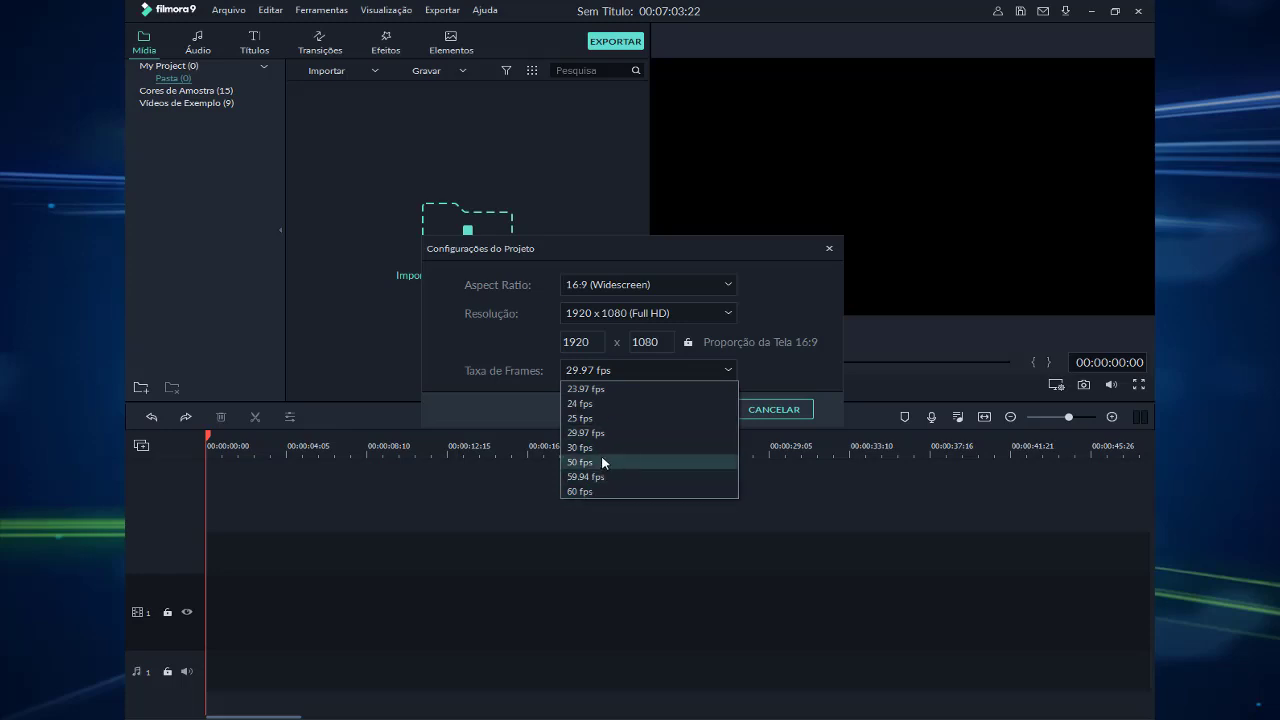
left_click(606, 374)
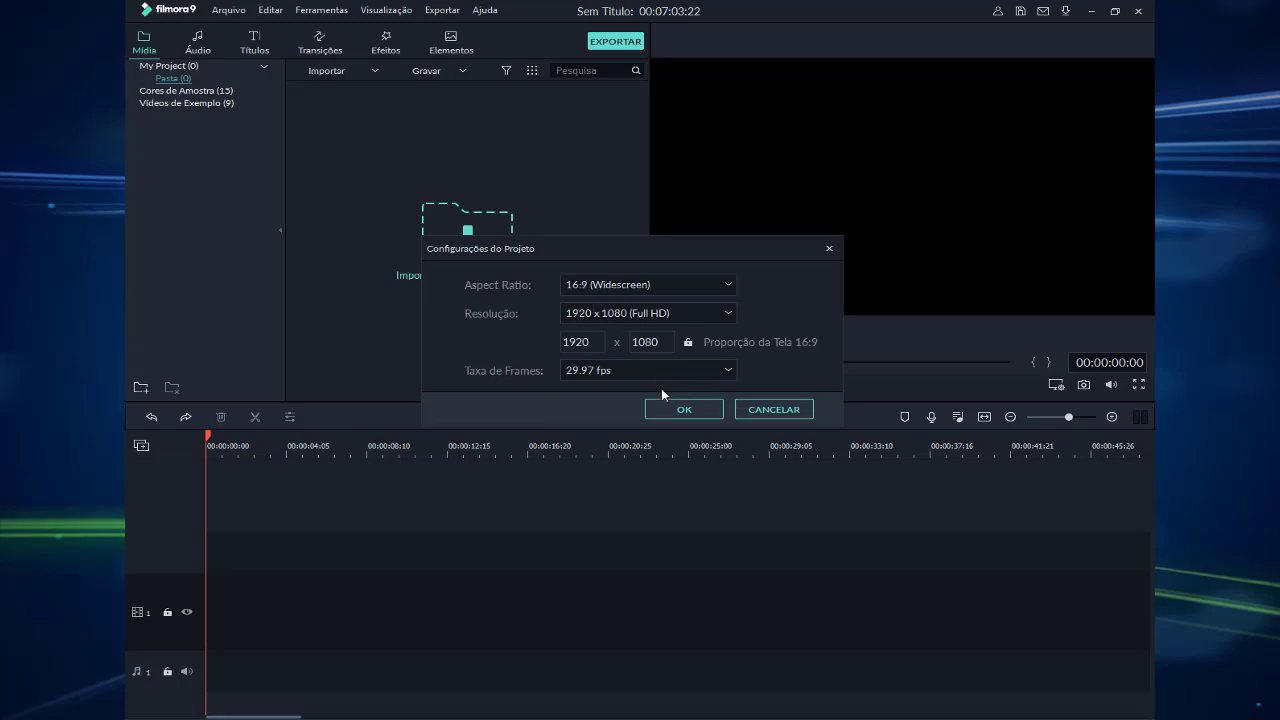
key("Return")
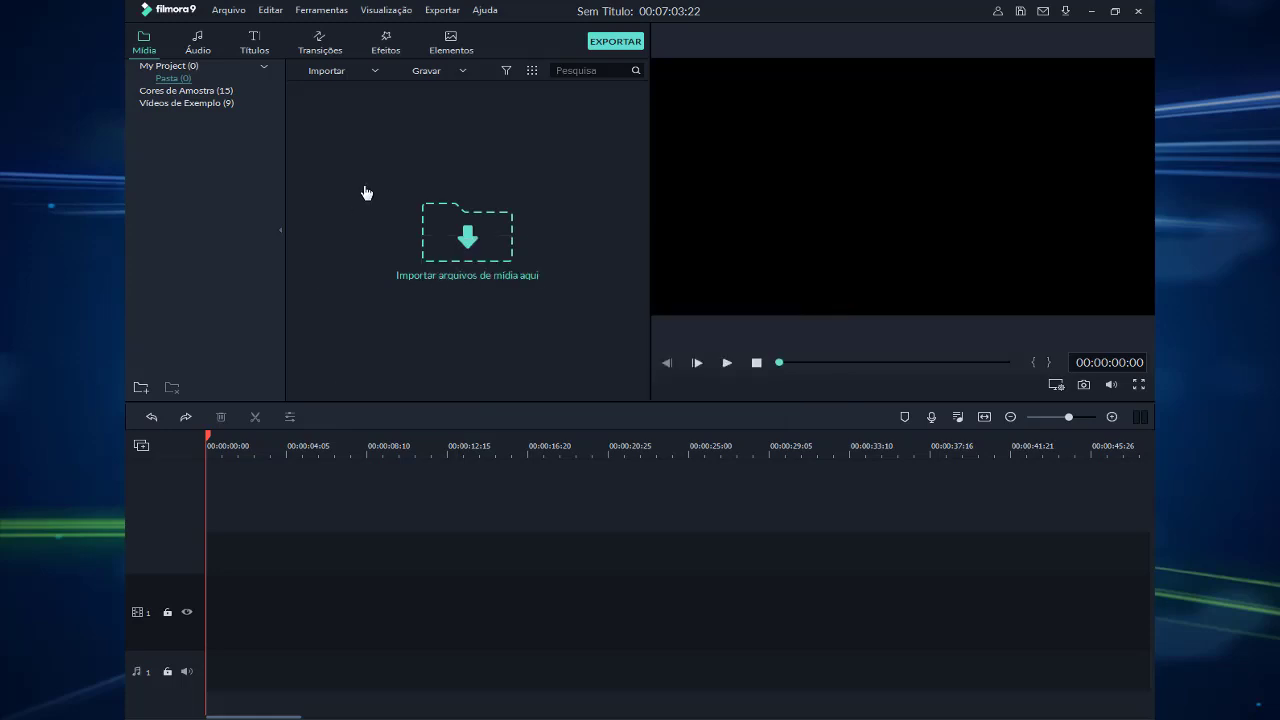
Review the folder locations and the default photo, transition, effect and freeze durations in the preferences
left_click(229, 10)
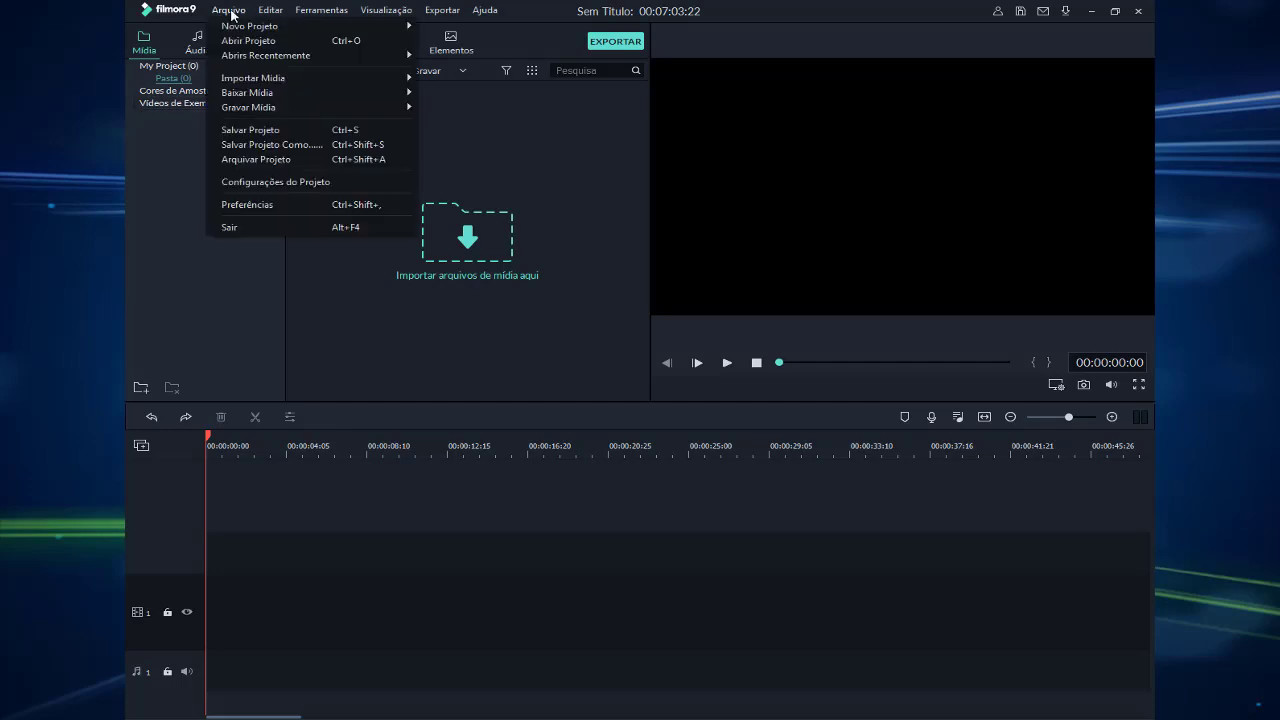
left_click(278, 207)
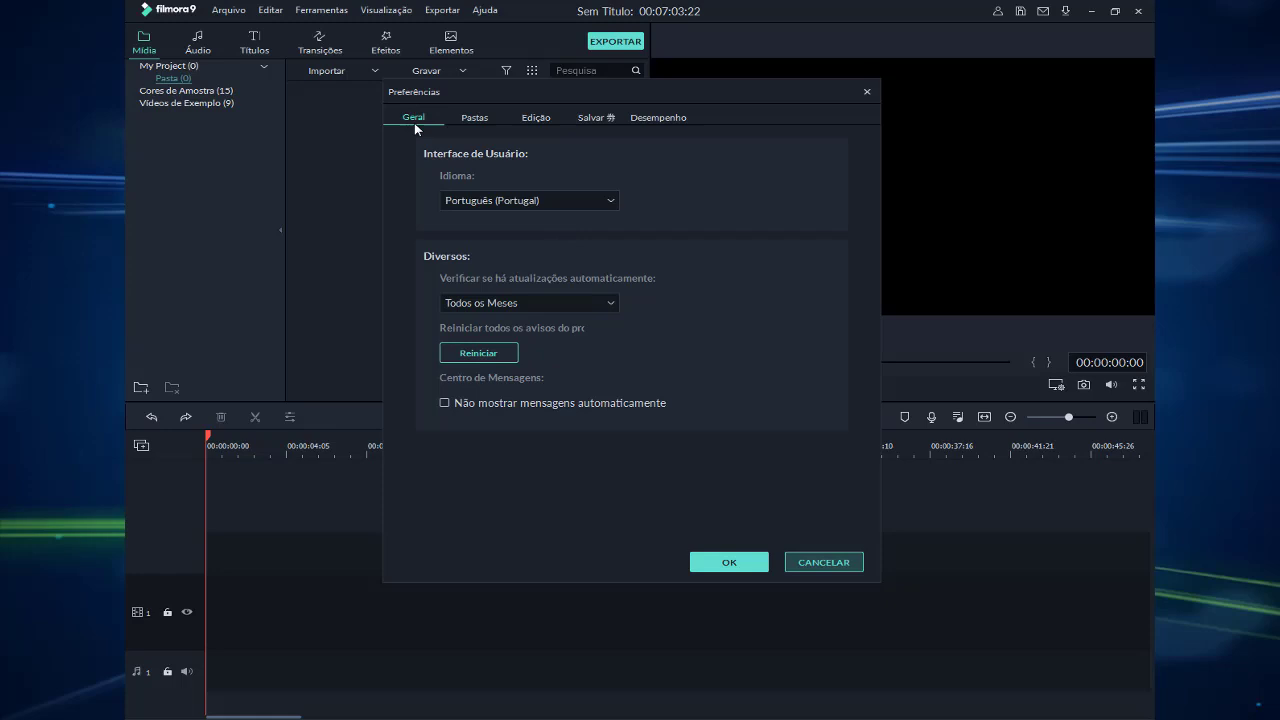
left_click(480, 118)
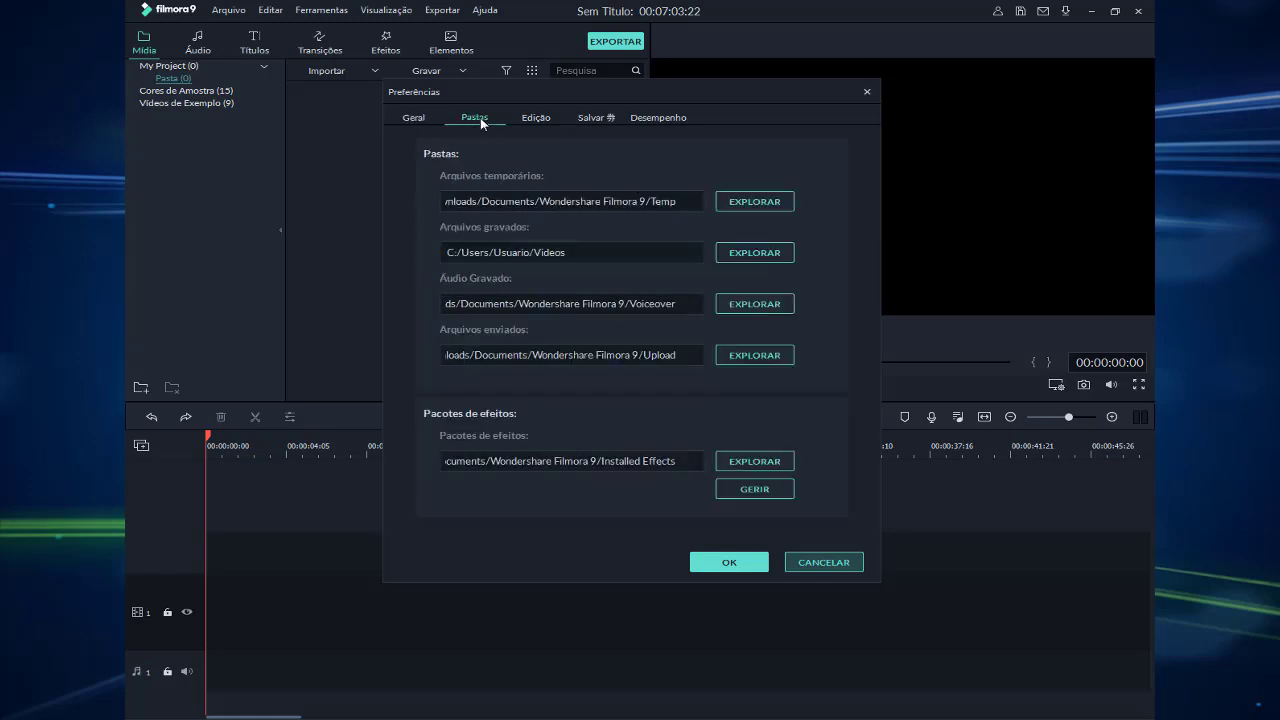
left_click(537, 119)
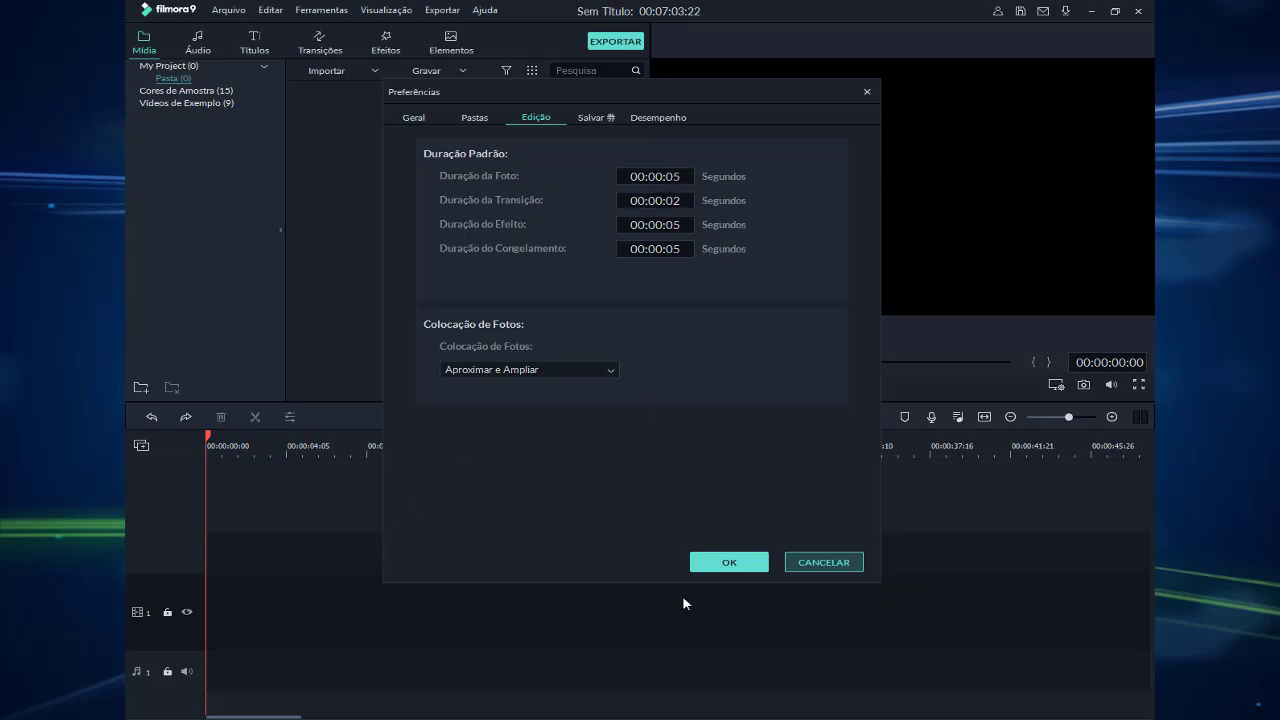
left_click(671, 201)
left_click(679, 227)
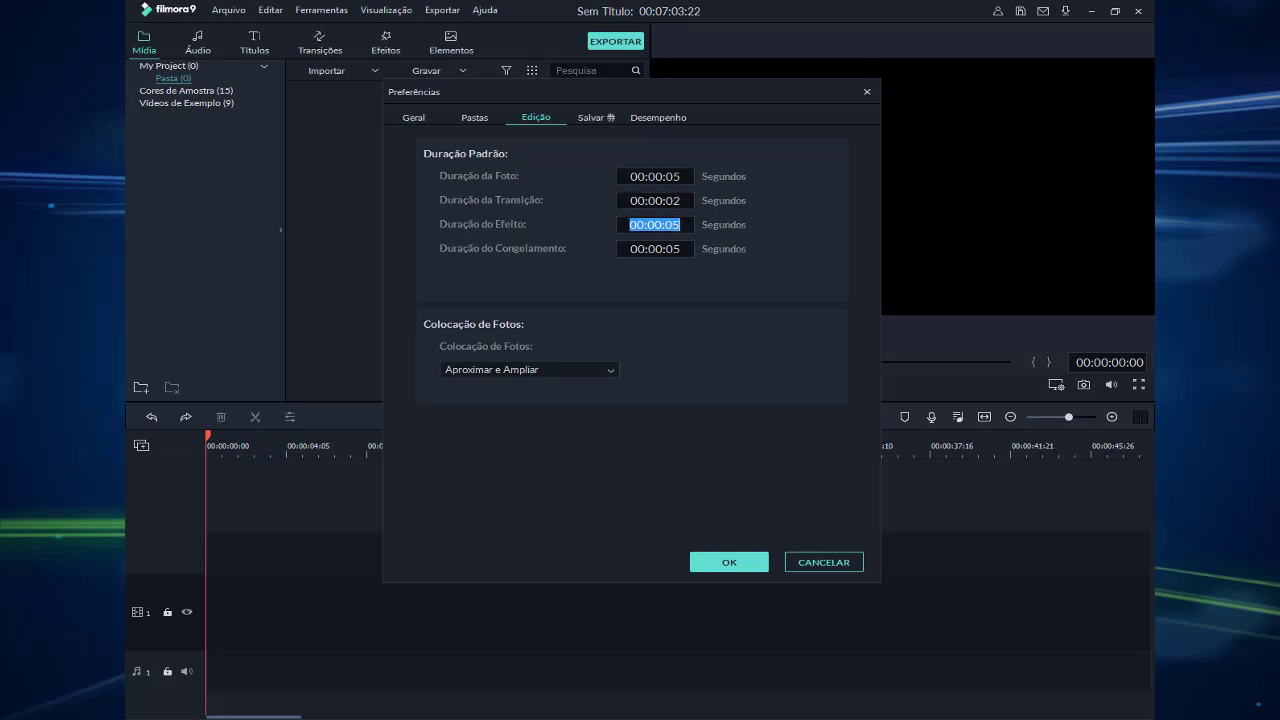
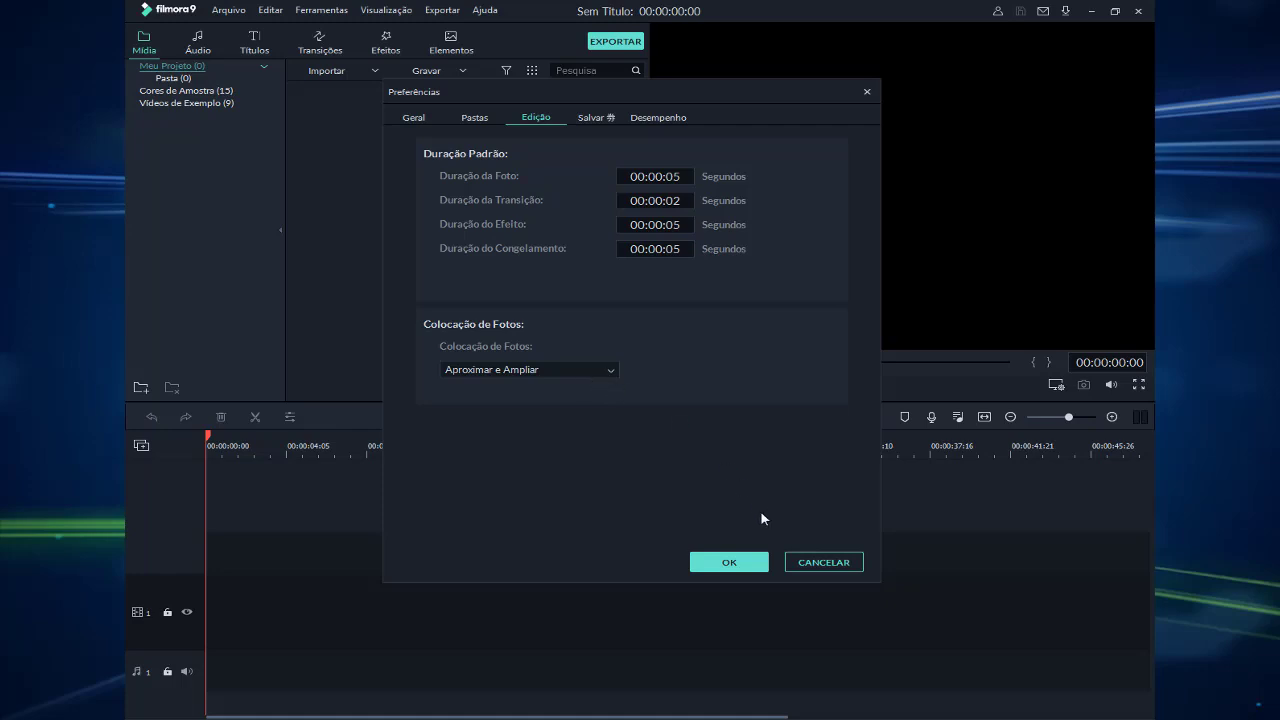
left_click(729, 563)
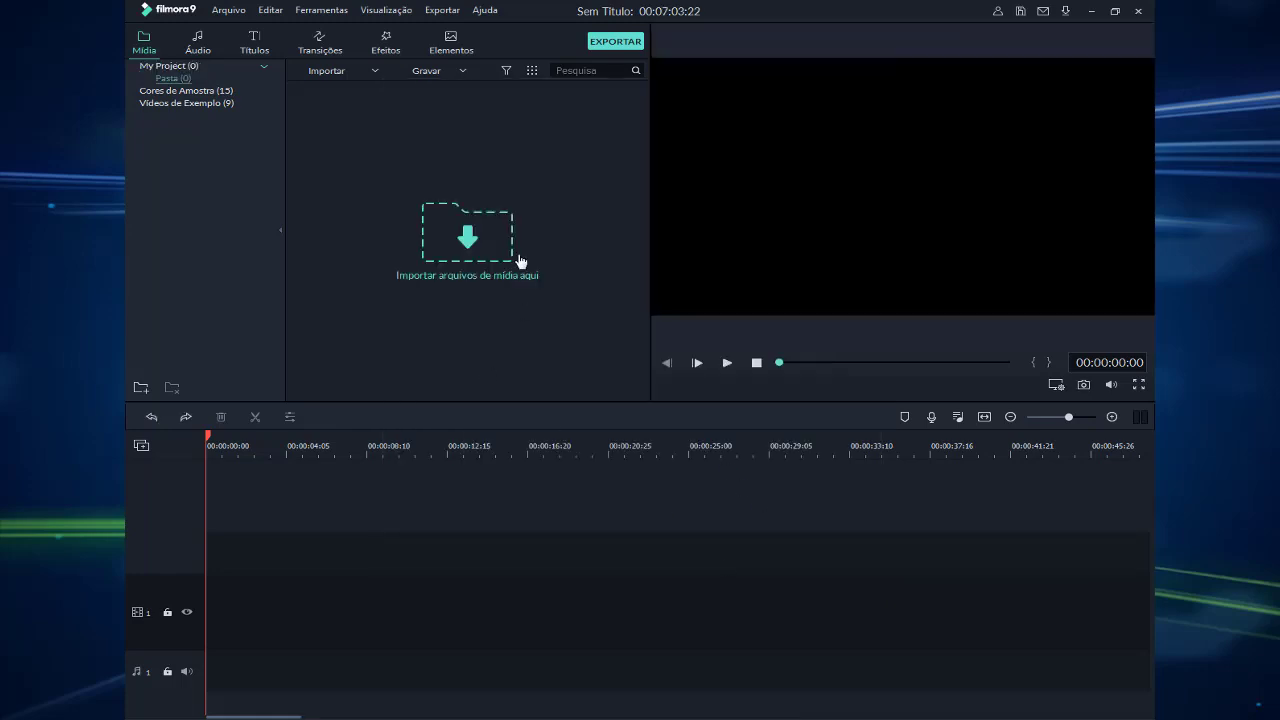
Import the images from ancient-3769723_1280.jpg through wood-3294753_1280.jpg in the FILMORA folder, leaving out the filmora9-video-editor-logo file
left_click(469, 243)
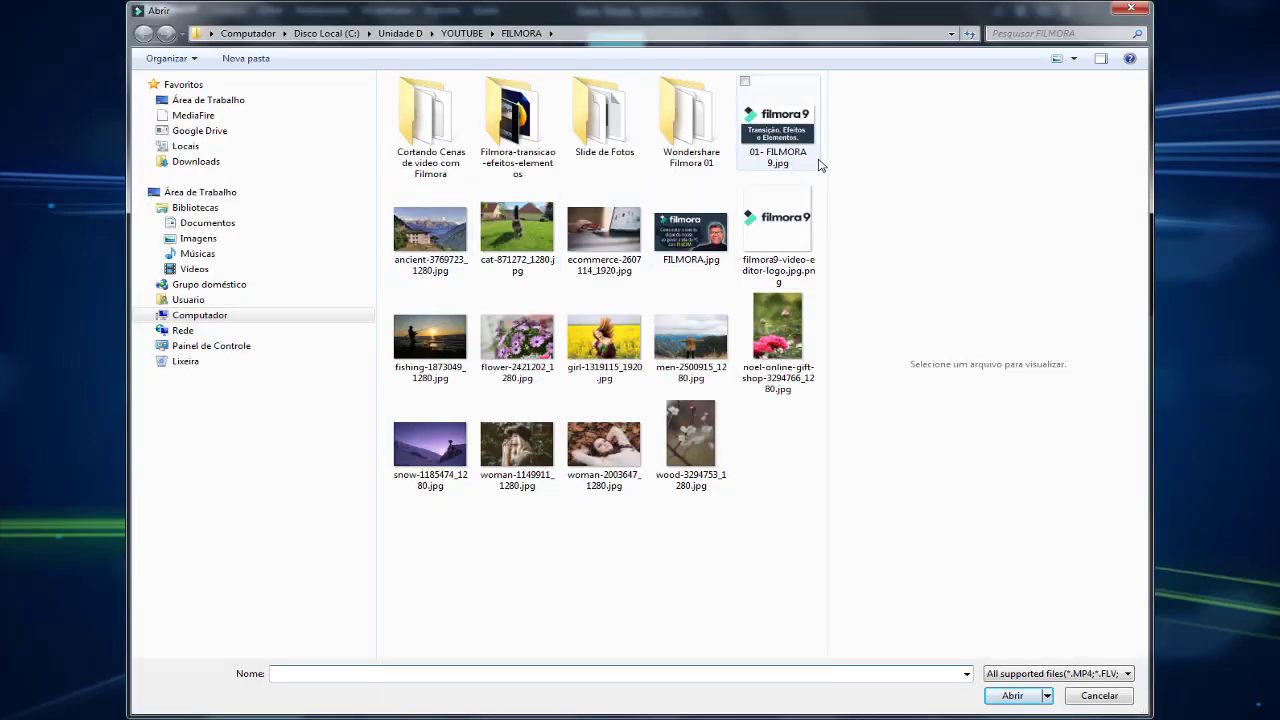
left_click(405, 248)
left_click(610, 252, "shift")
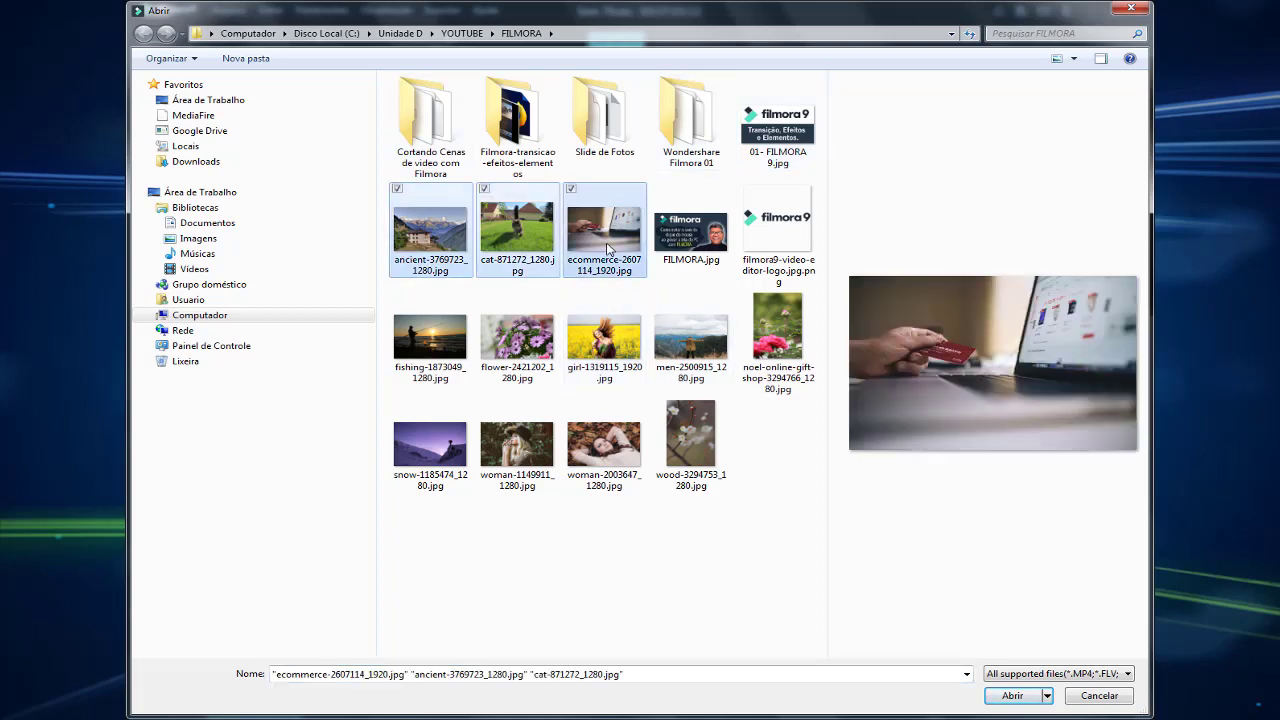
left_click(697, 455, "shift")
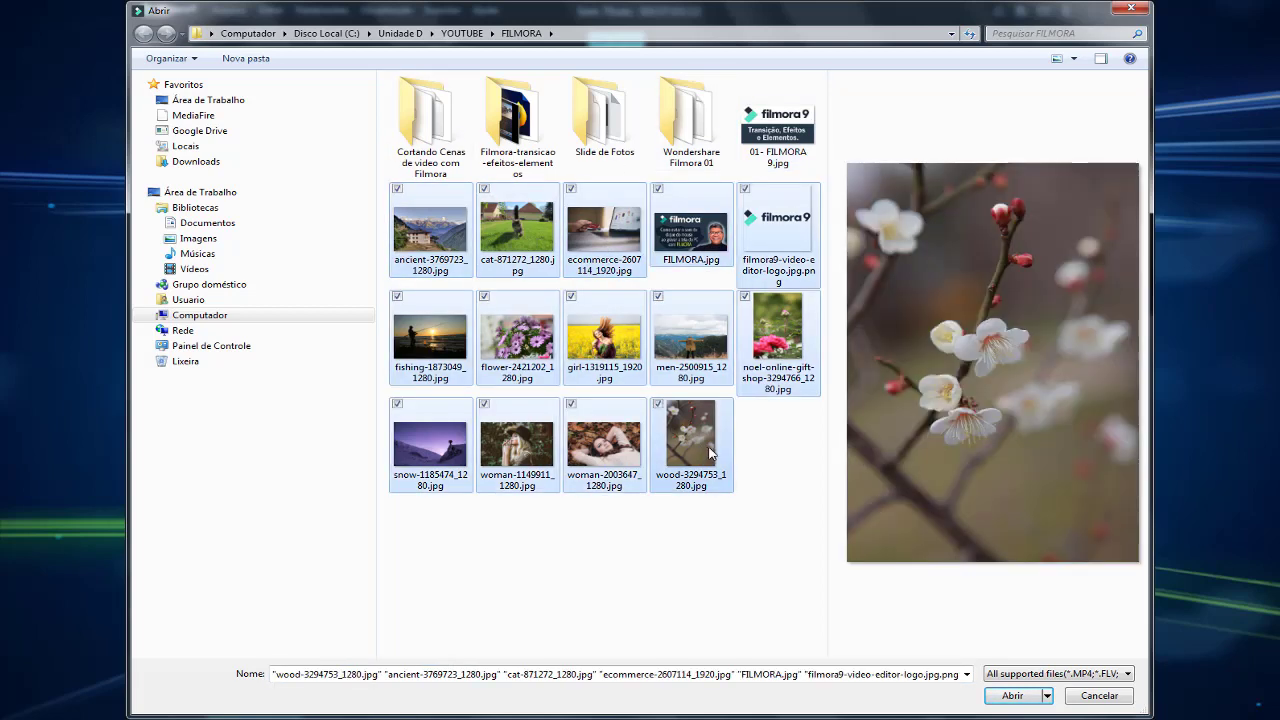
left_click(798, 225, "ctrl")
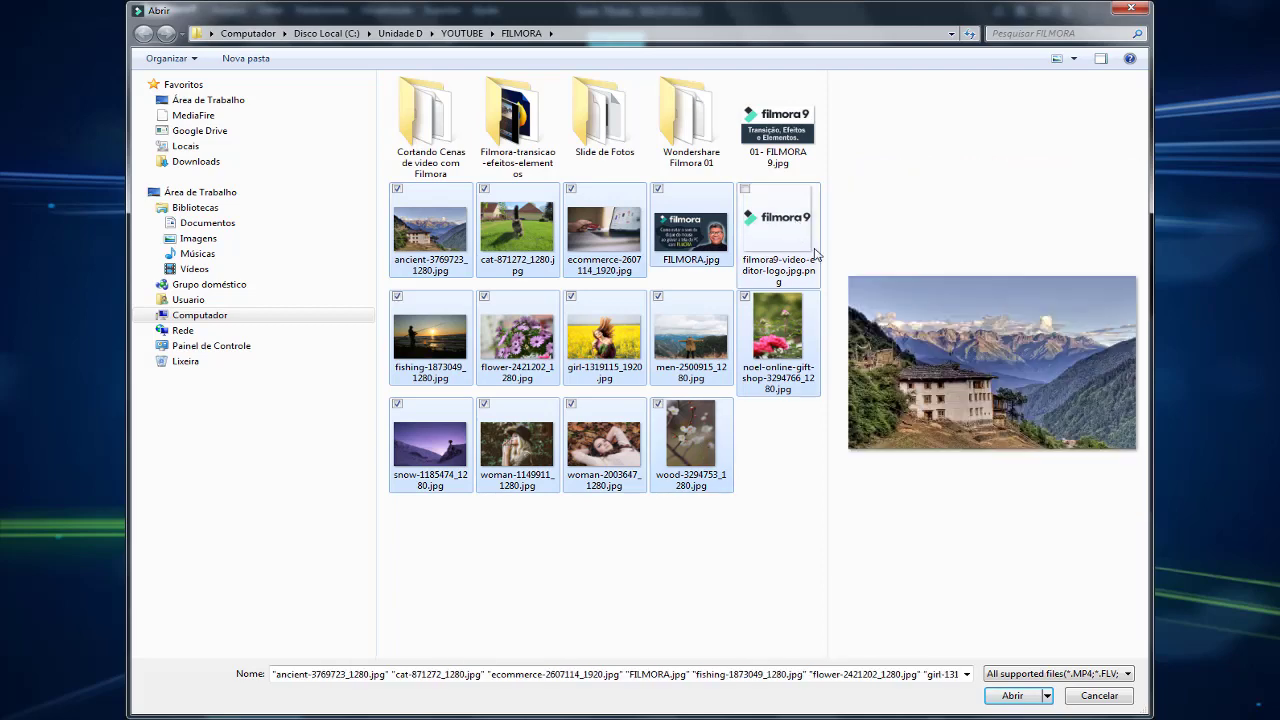
left_click(1008, 698)
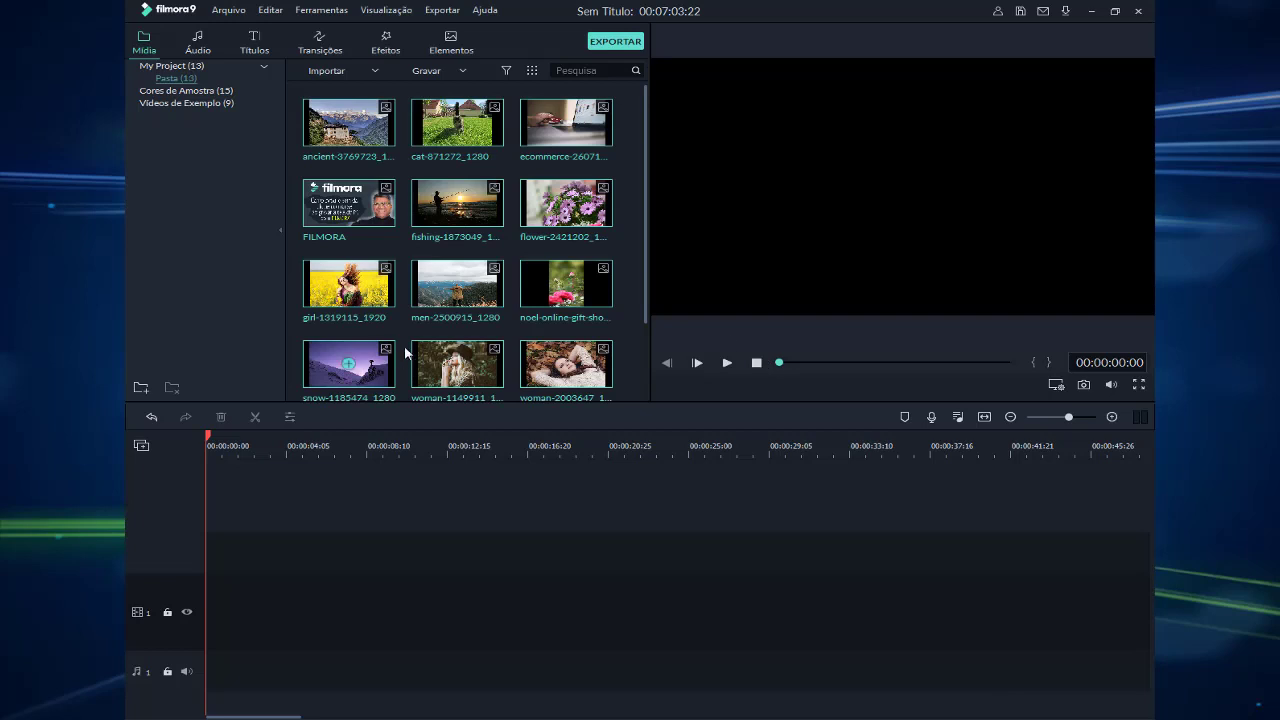
Place all the imported images in sequence on video track 1, starting at 00:00:00:00
left_click_drag(318, 124, 362, 570)
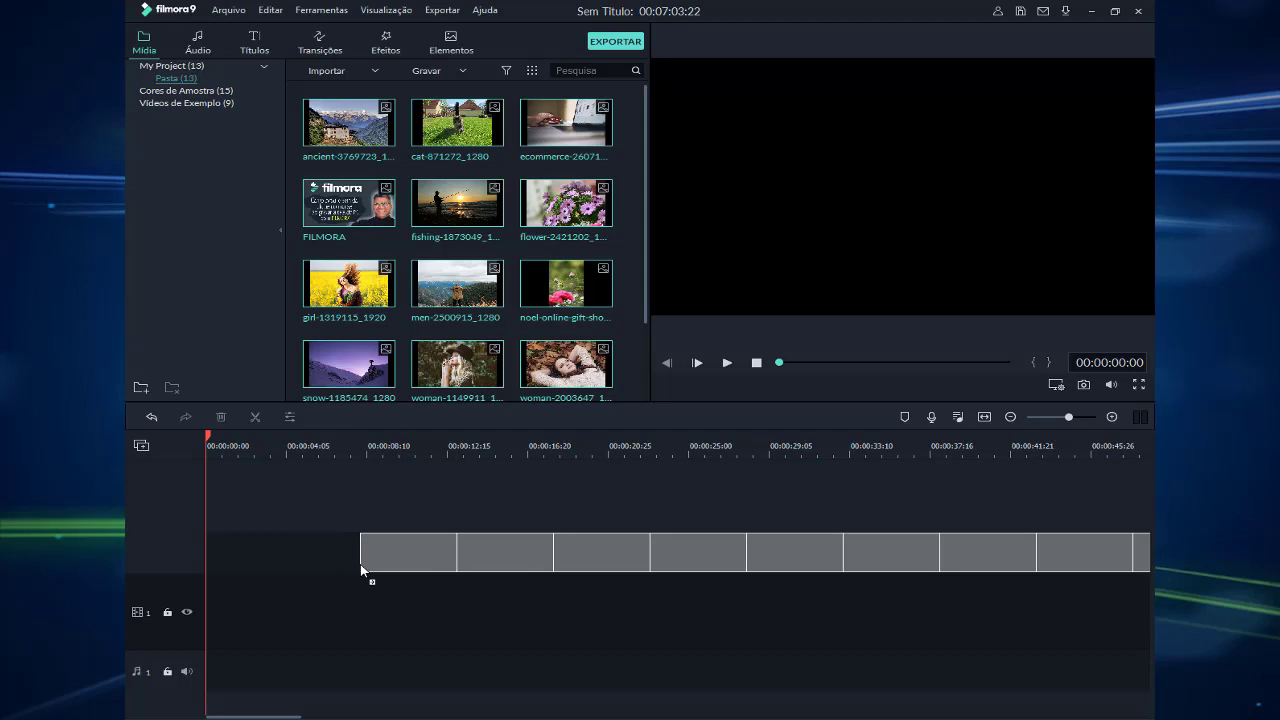
left_click_drag(361, 568, 207, 629)
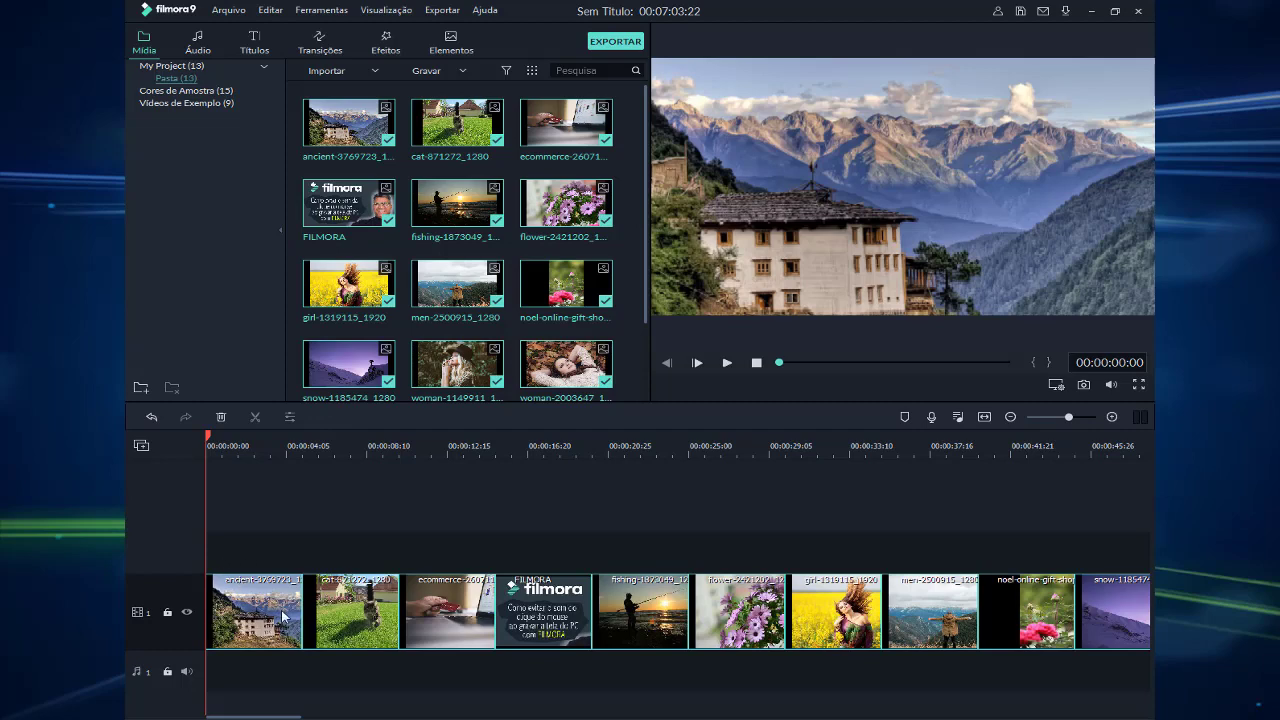
Move the image sequence up to video track 4 and back to track 1, and delete the empty tracks
left_click_drag(285, 616, 243, 498)
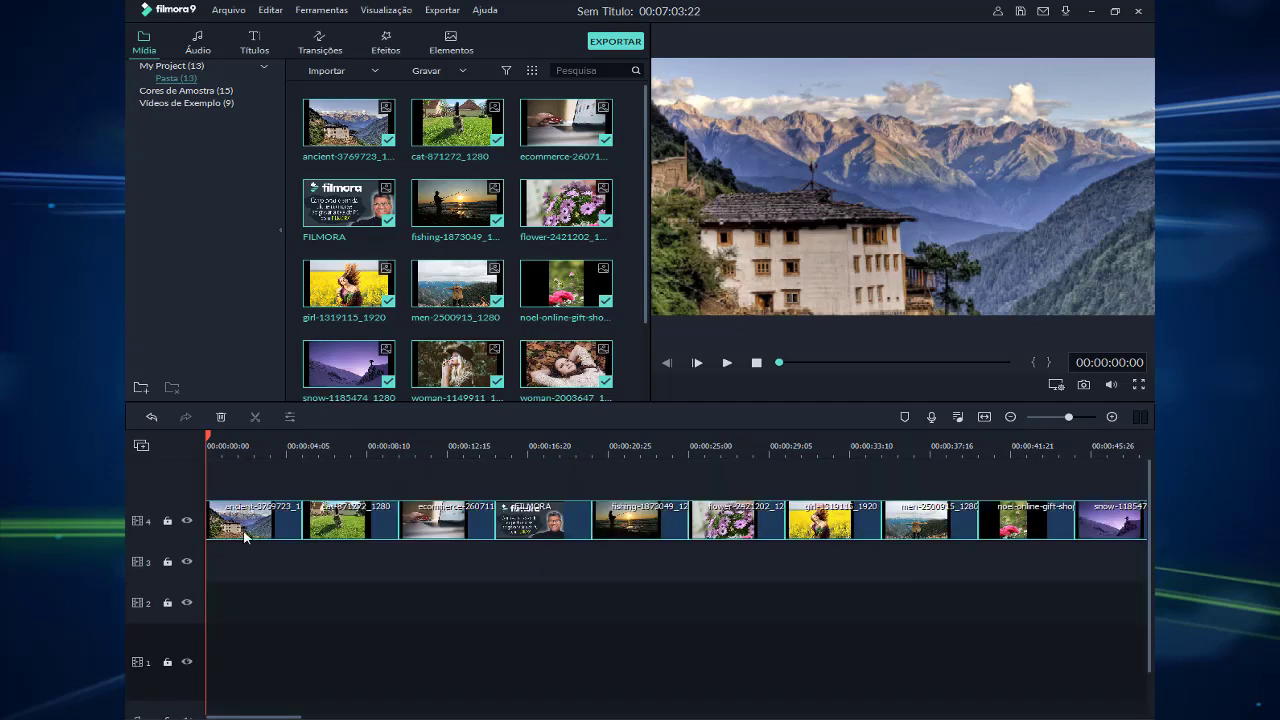
left_click_drag(264, 528, 254, 656)
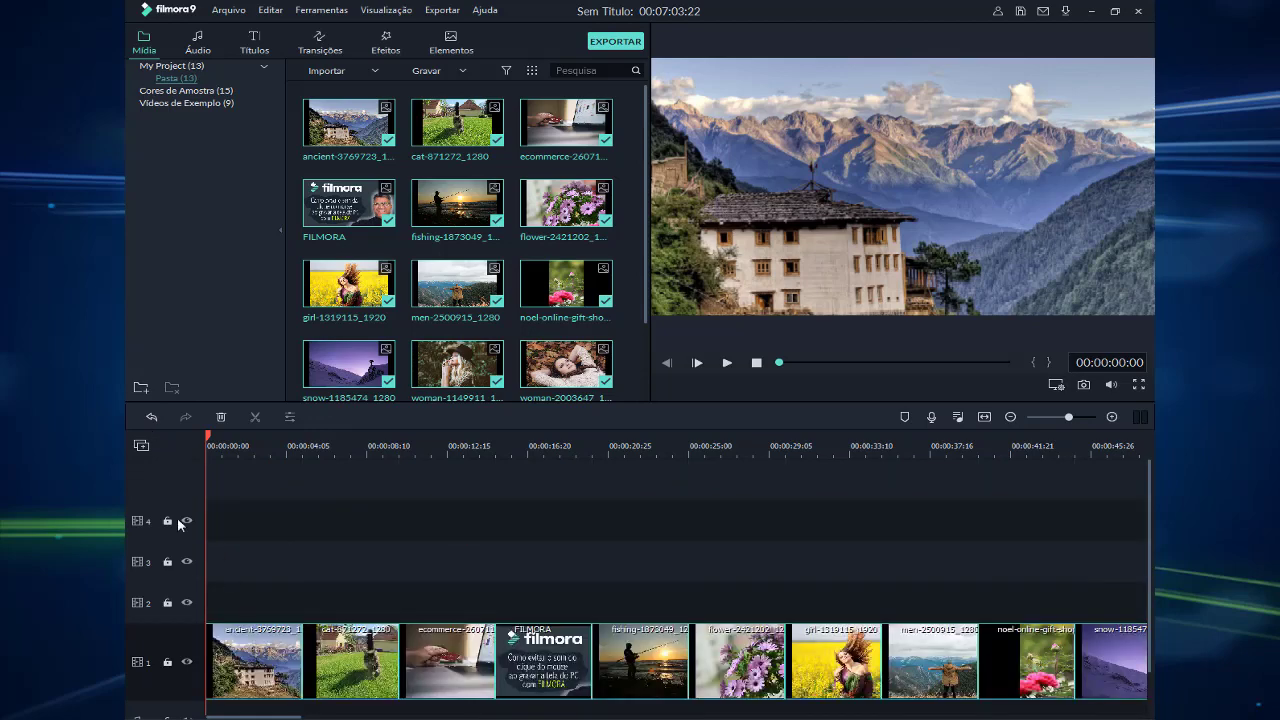
left_click(142, 447)
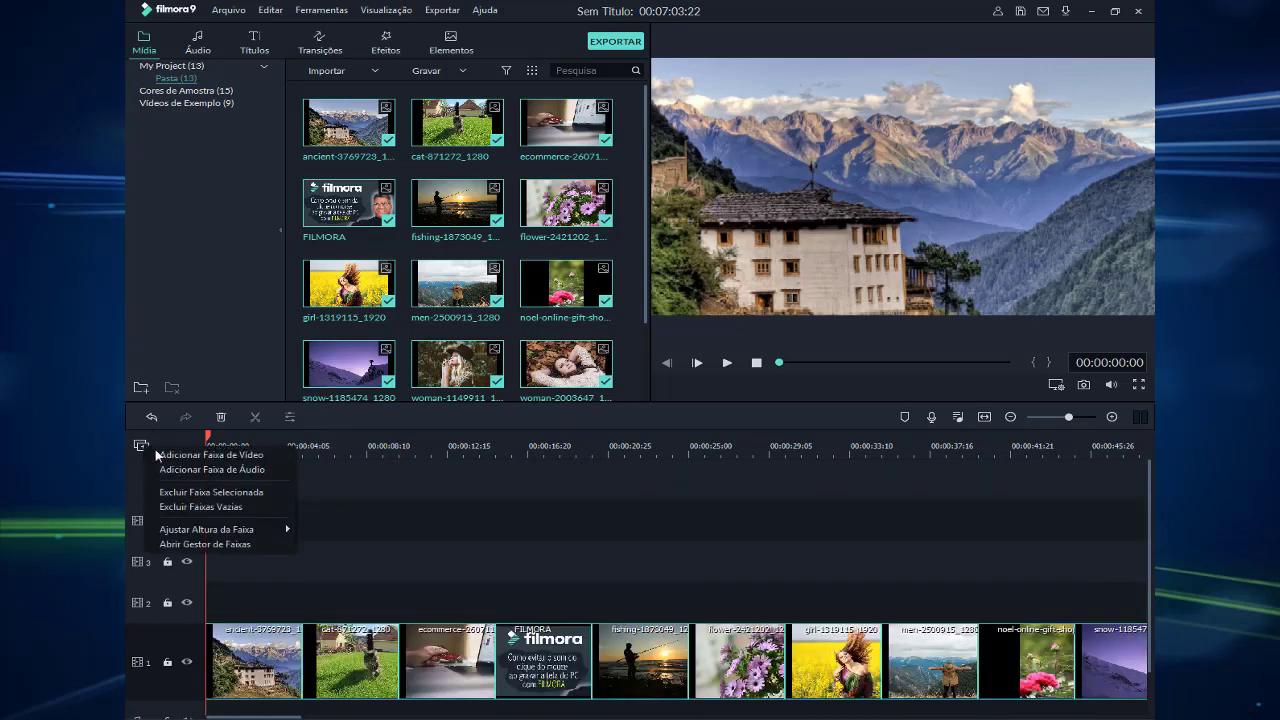
left_click(214, 507)
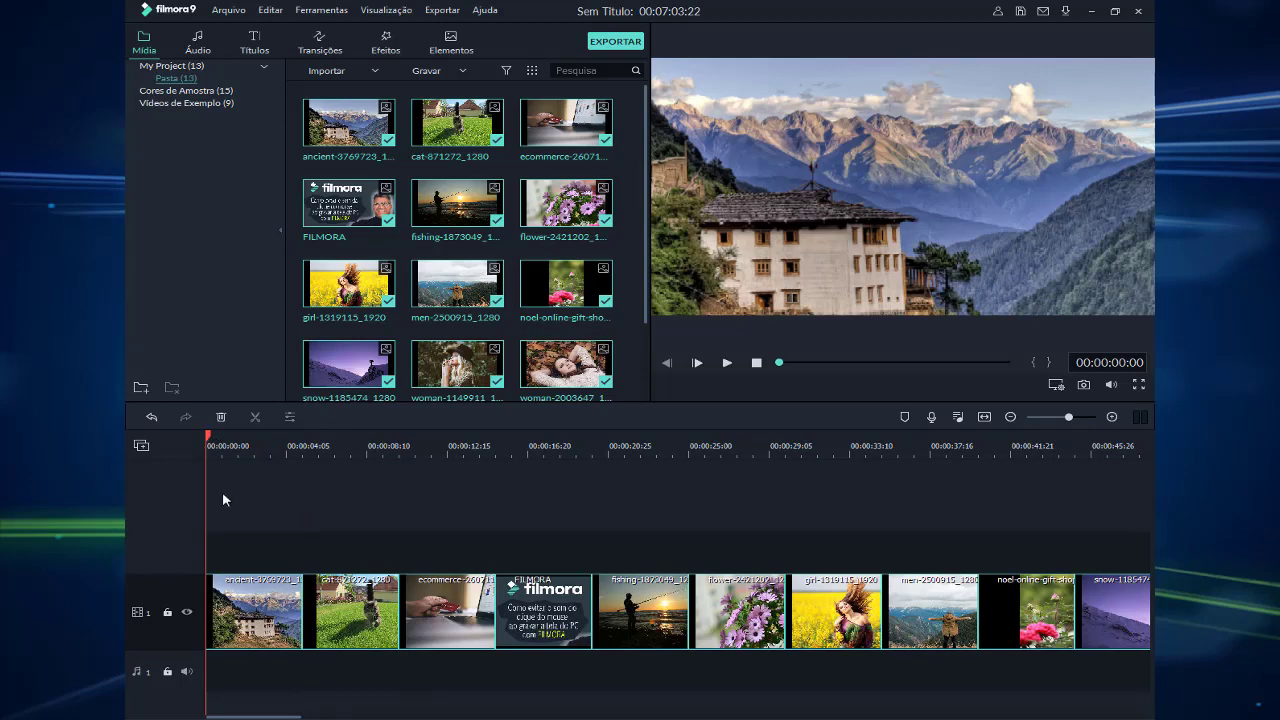
Shift the image sequence on video track 1 to start at about 4.5 seconds and delete the FILMORA image clip
left_click_drag(262, 617, 347, 613)
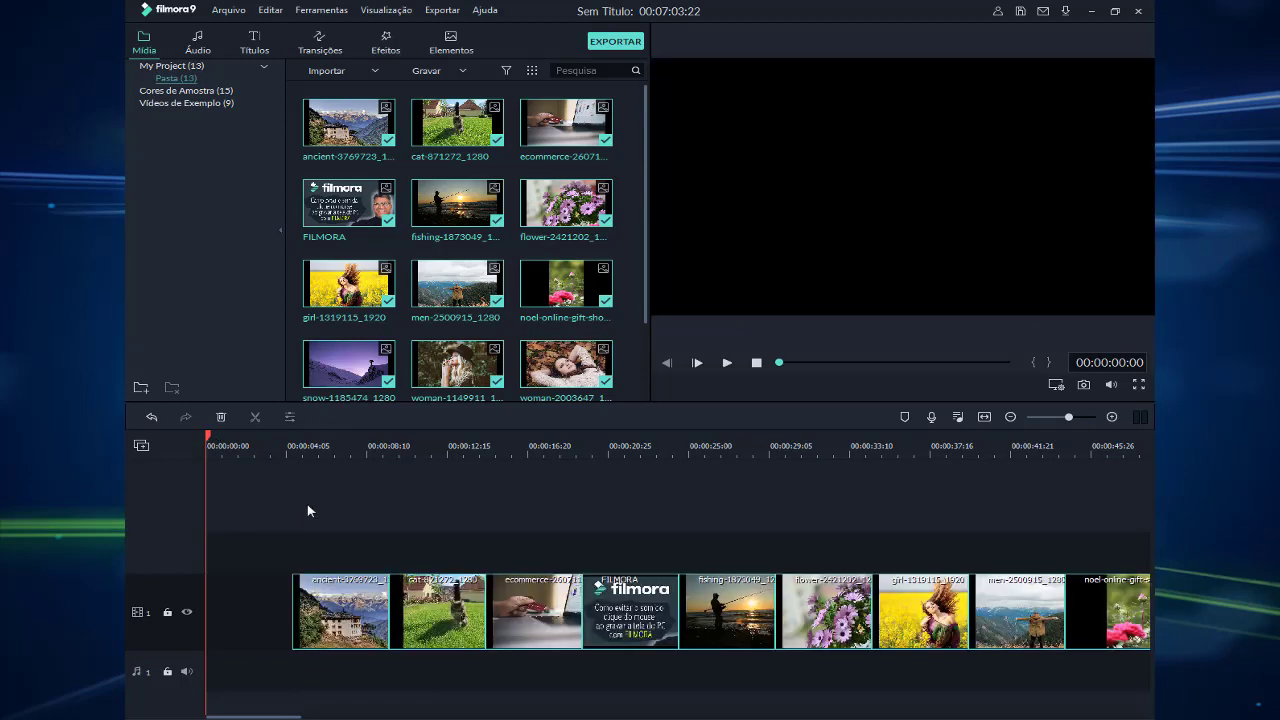
left_click_drag(326, 441, 654, 457)
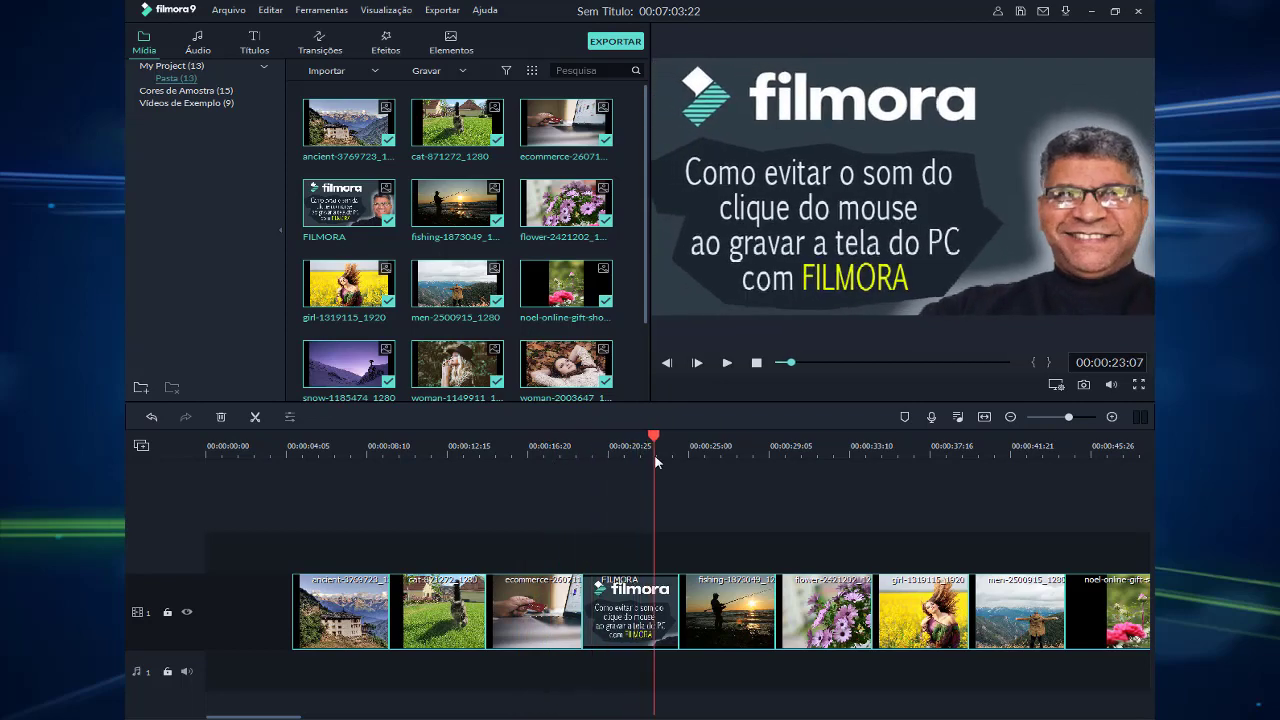
left_click(637, 637)
key("Delete")
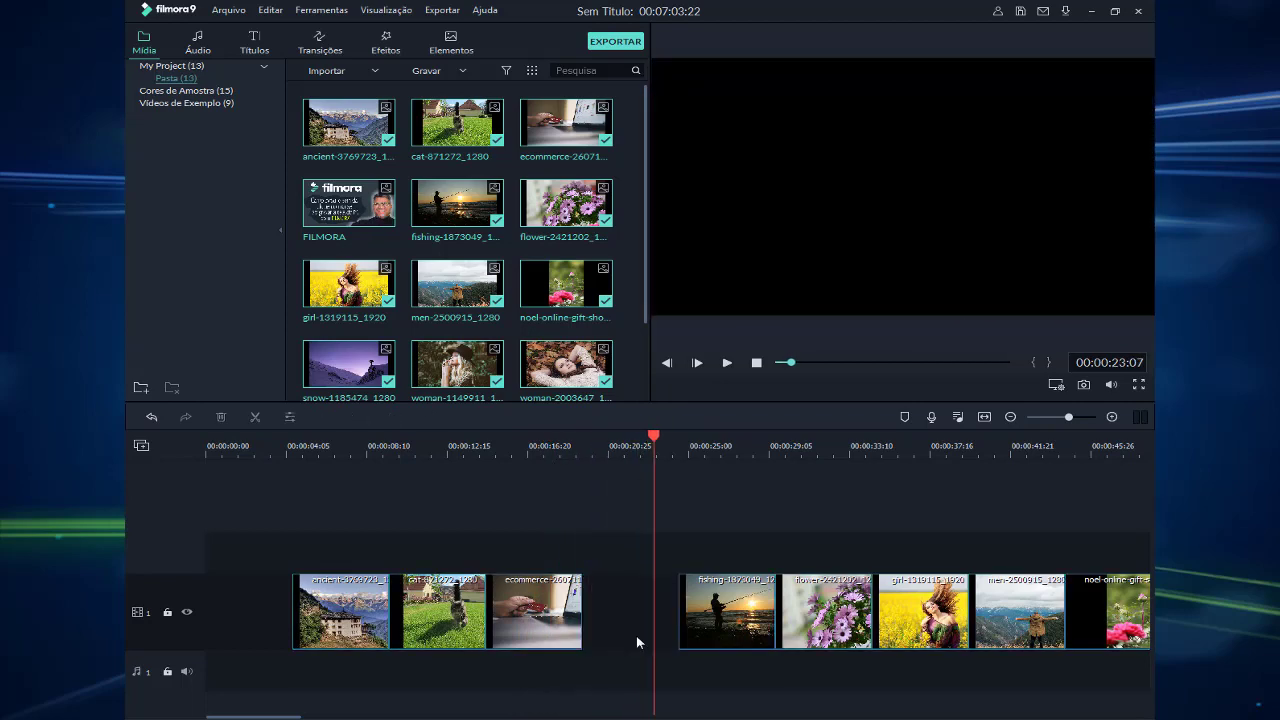
Close the gap between the ecommerce and fishing clips on video track 1 with a ripple delete
left_click(636, 617)
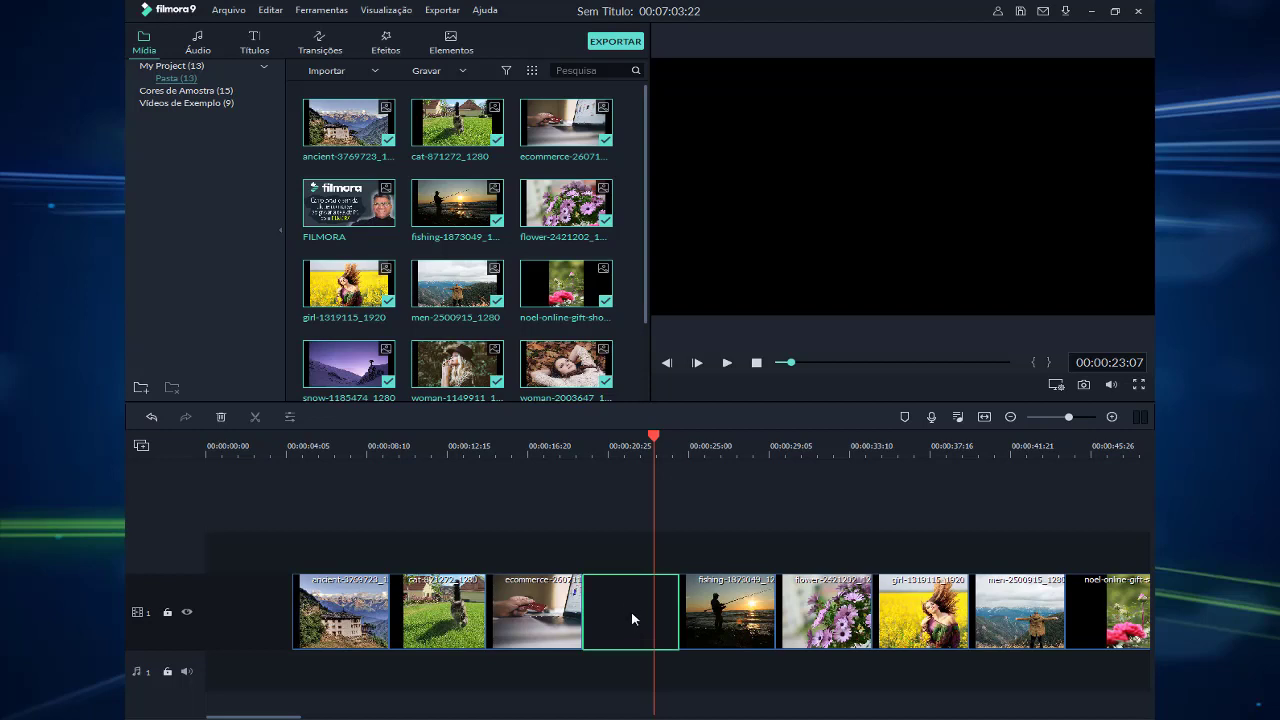
right_click(628, 602)
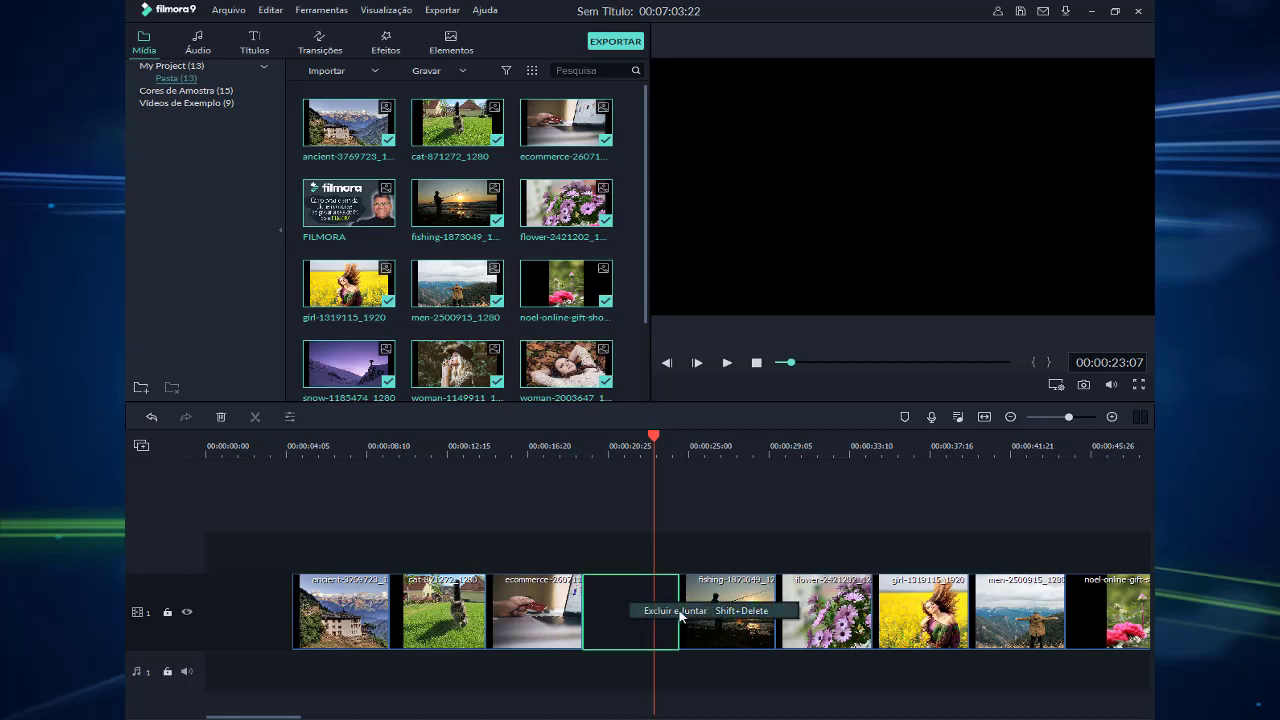
left_click(676, 610)
mouse_move(695, 719)
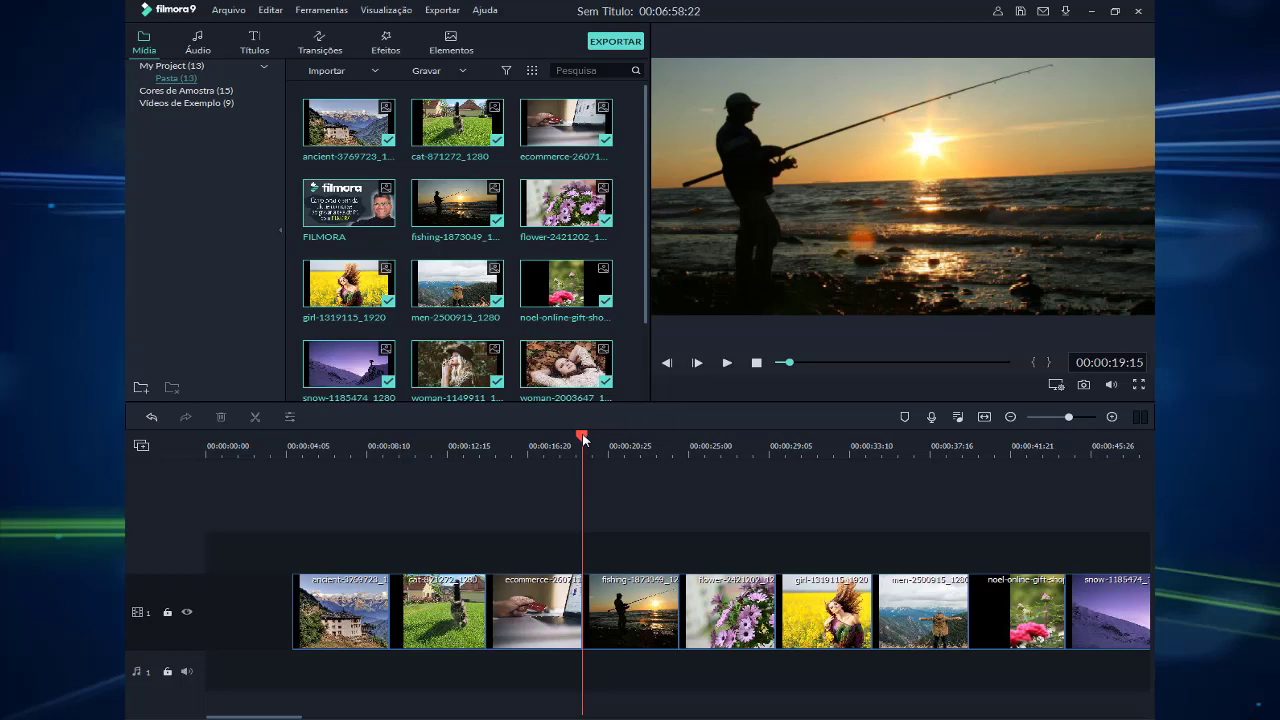
Open the Crop and Zoom (Cortar e Ampliar) settings for the ancient photo clip on video track 1
left_click_drag(583, 437, 352, 480)
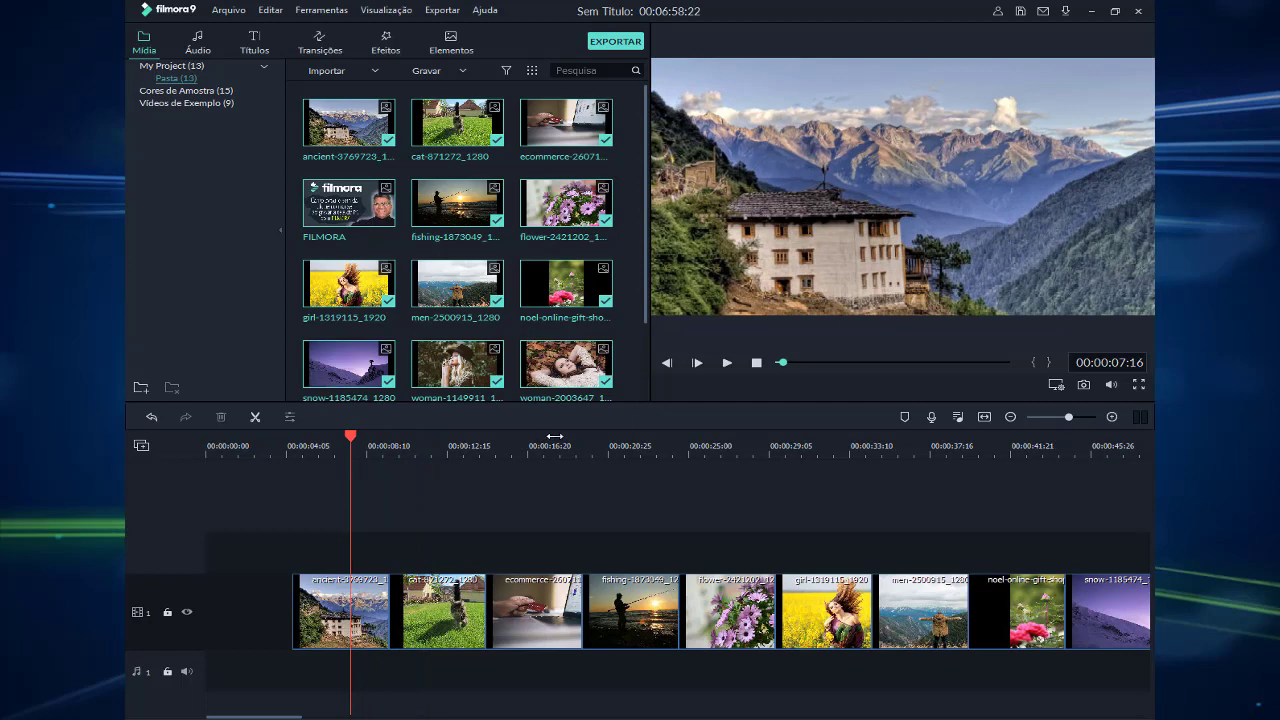
left_click_drag(523, 441, 432, 437)
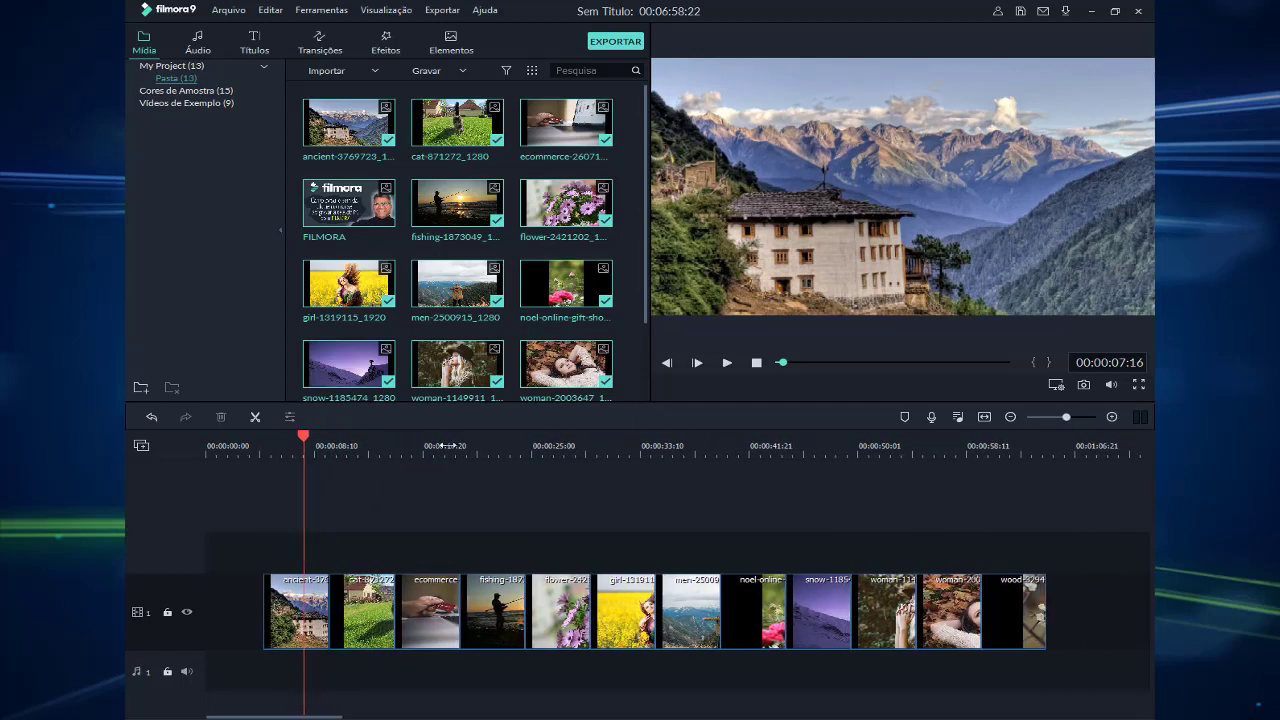
left_click(315, 620)
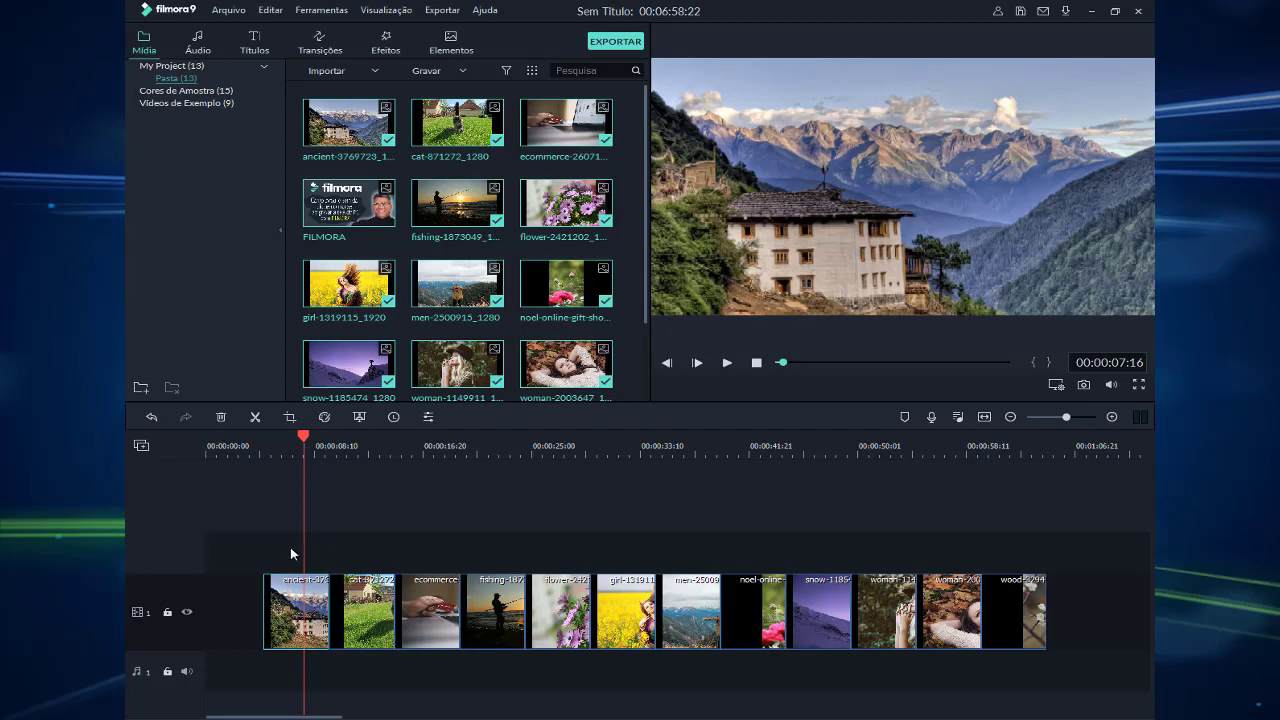
right_click(310, 600)
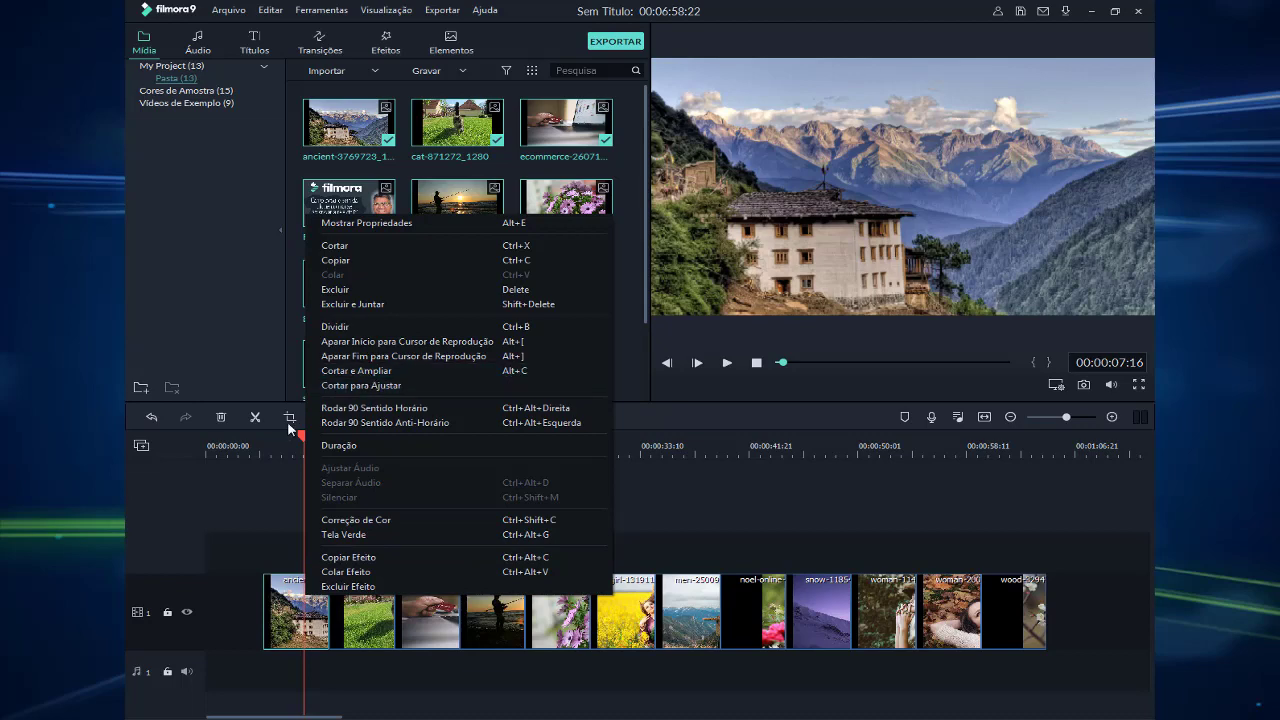
left_click(711, 508)
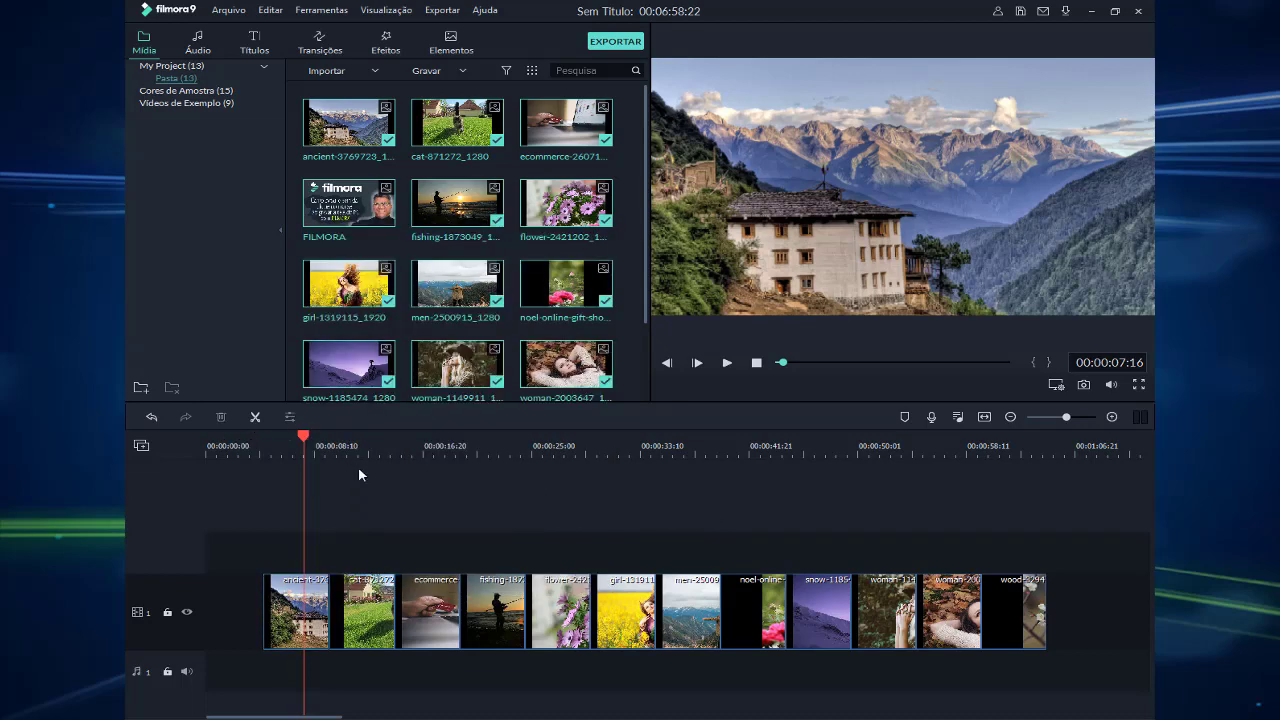
left_click(313, 596)
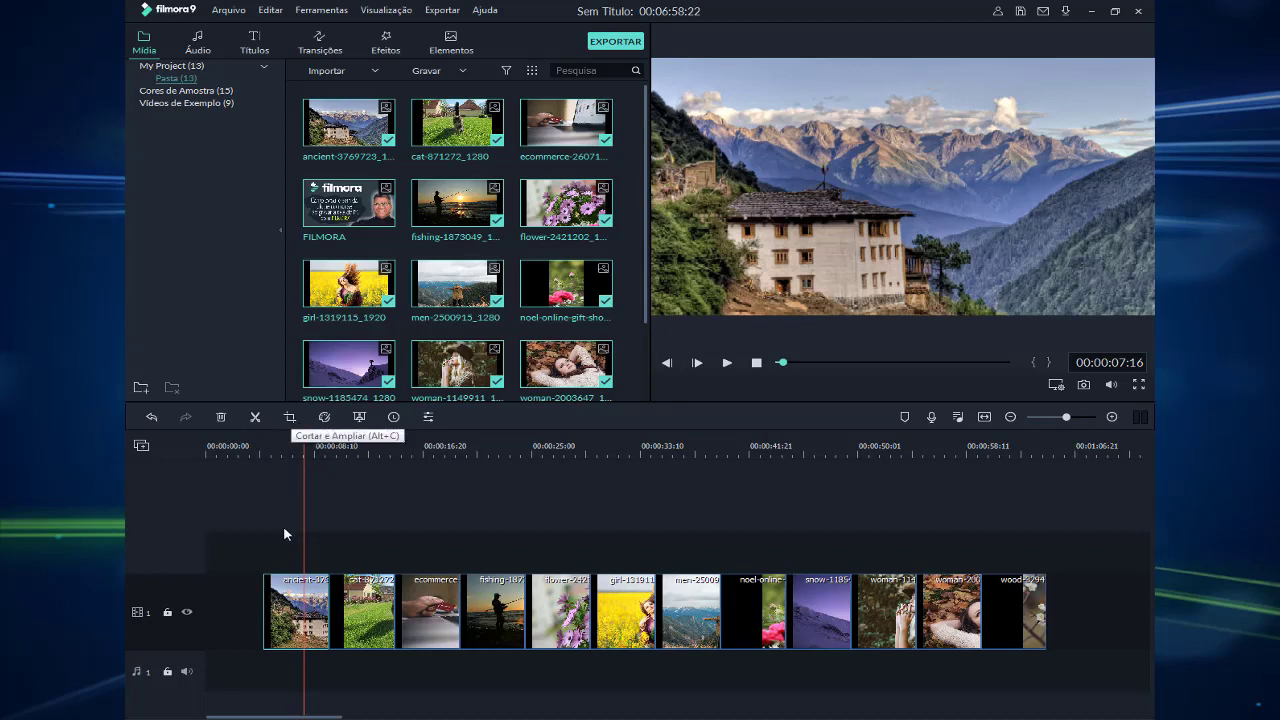
left_click(290, 419)
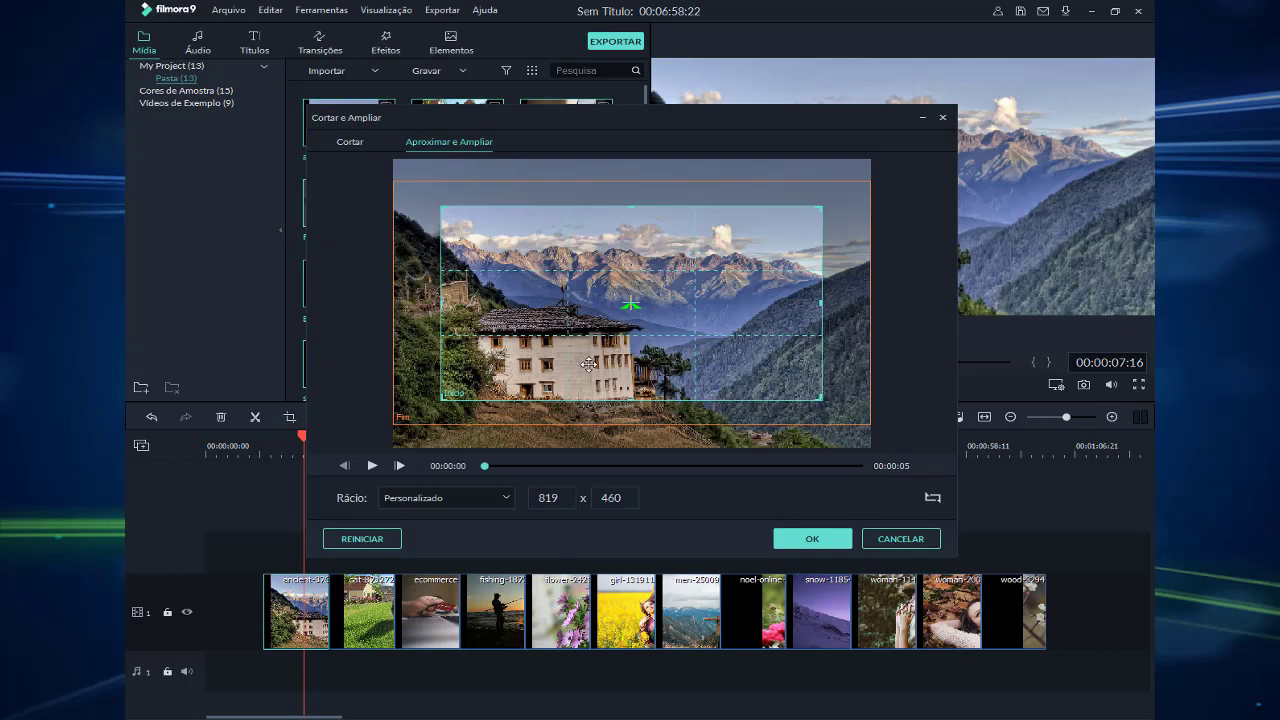
Move the zoom's start frame (Início) into the lower-left corner of the ancient photo
mouse_move(739, 312)
left_mouse_down()
mouse_move(748, 335)
mouse_move(788, 357)
mouse_move(689, 358)
mouse_move(720, 317)
left_mouse_up()
left_click(441, 427)
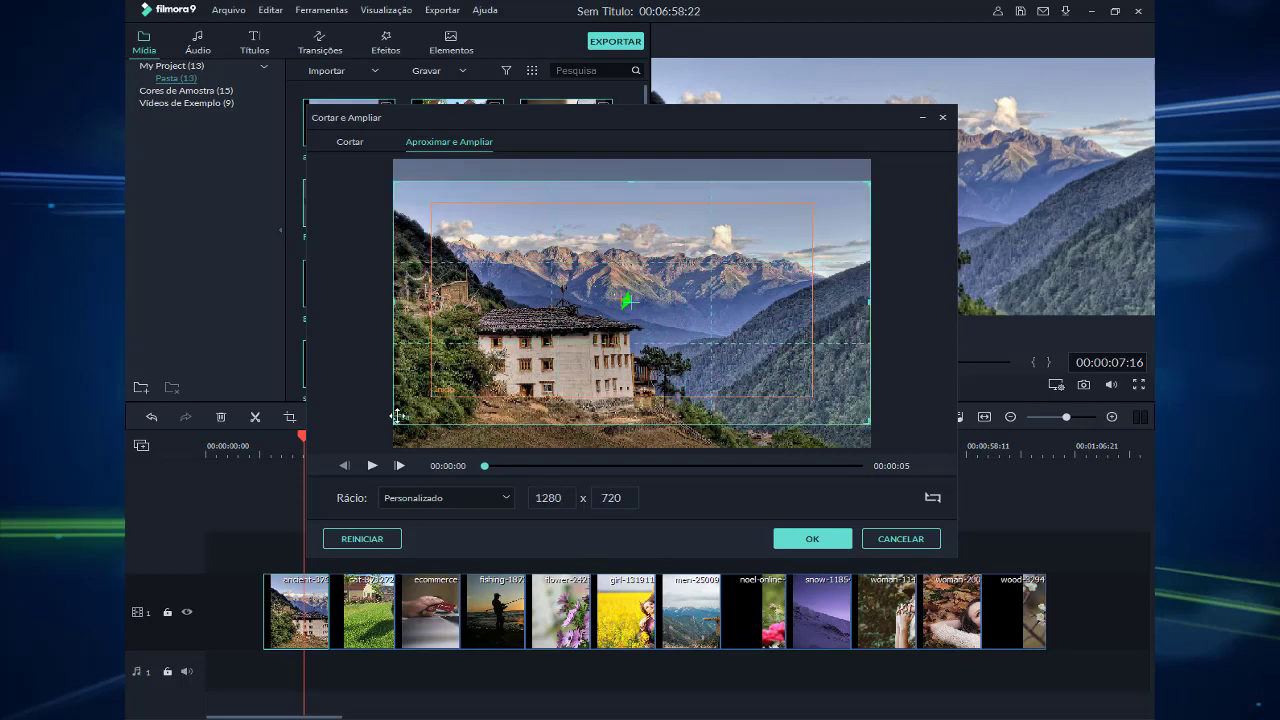
left_click(465, 382)
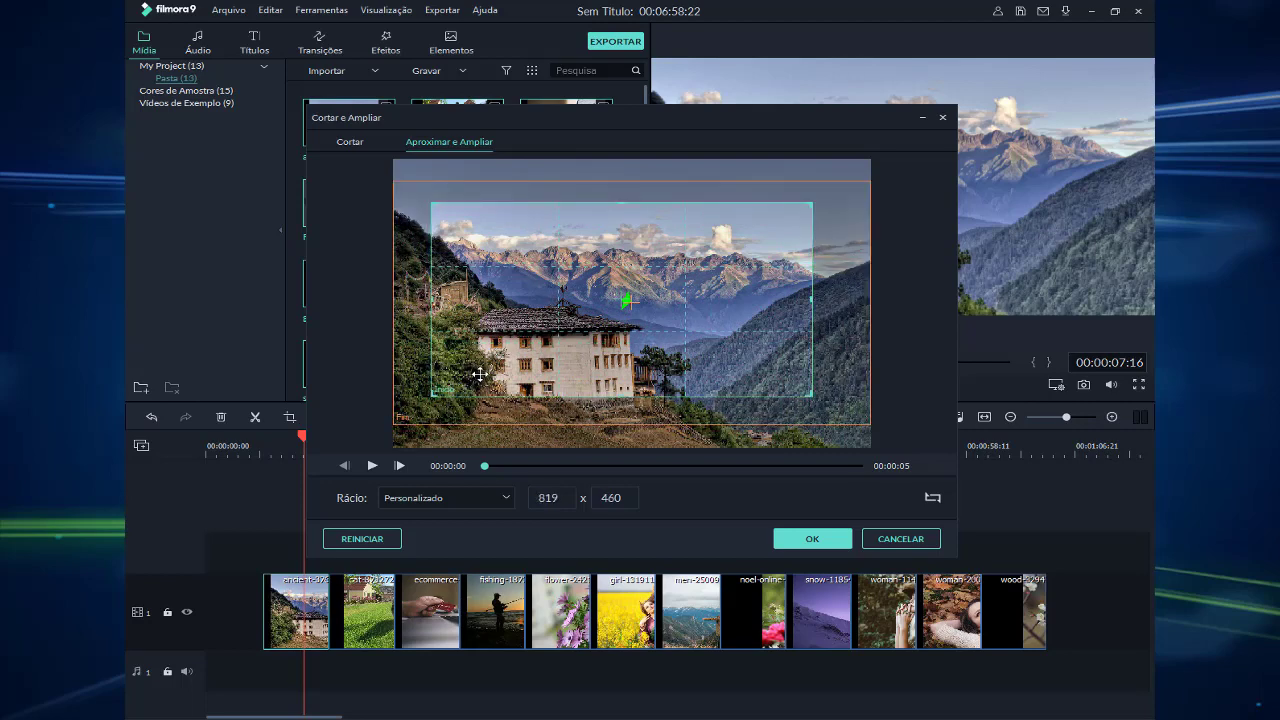
left_click_drag(477, 375, 438, 427)
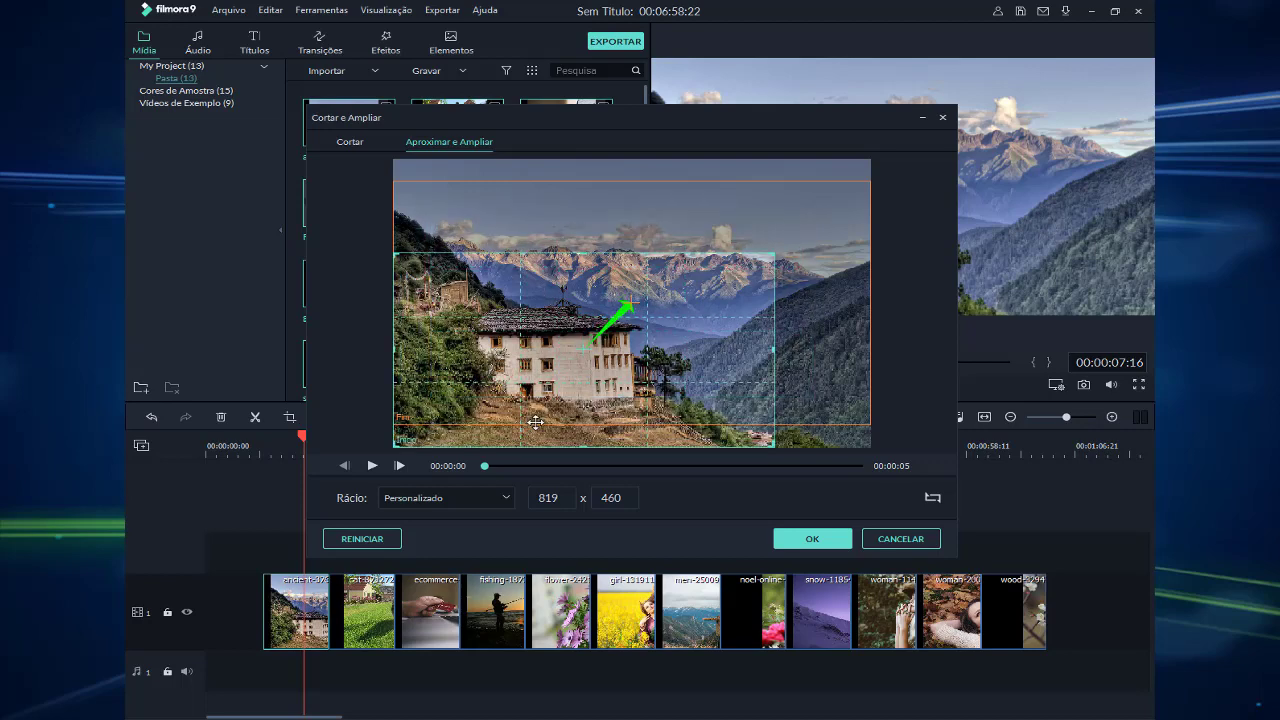
Shrink the ancient clip's end frame to 853 x 513 around the house and enlarge its start frame to the full 1280 x 851 image
left_click(802, 362)
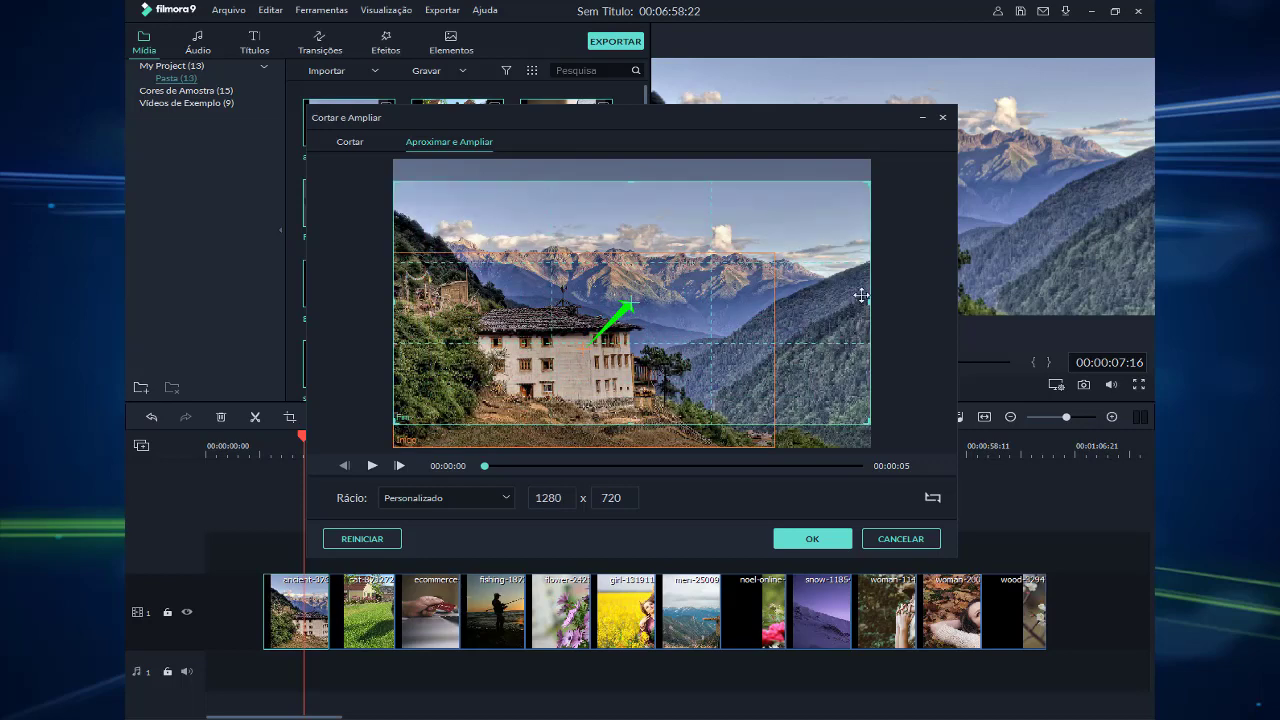
left_click_drag(868, 182, 710, 250)
left_click_drag(644, 332, 679, 342)
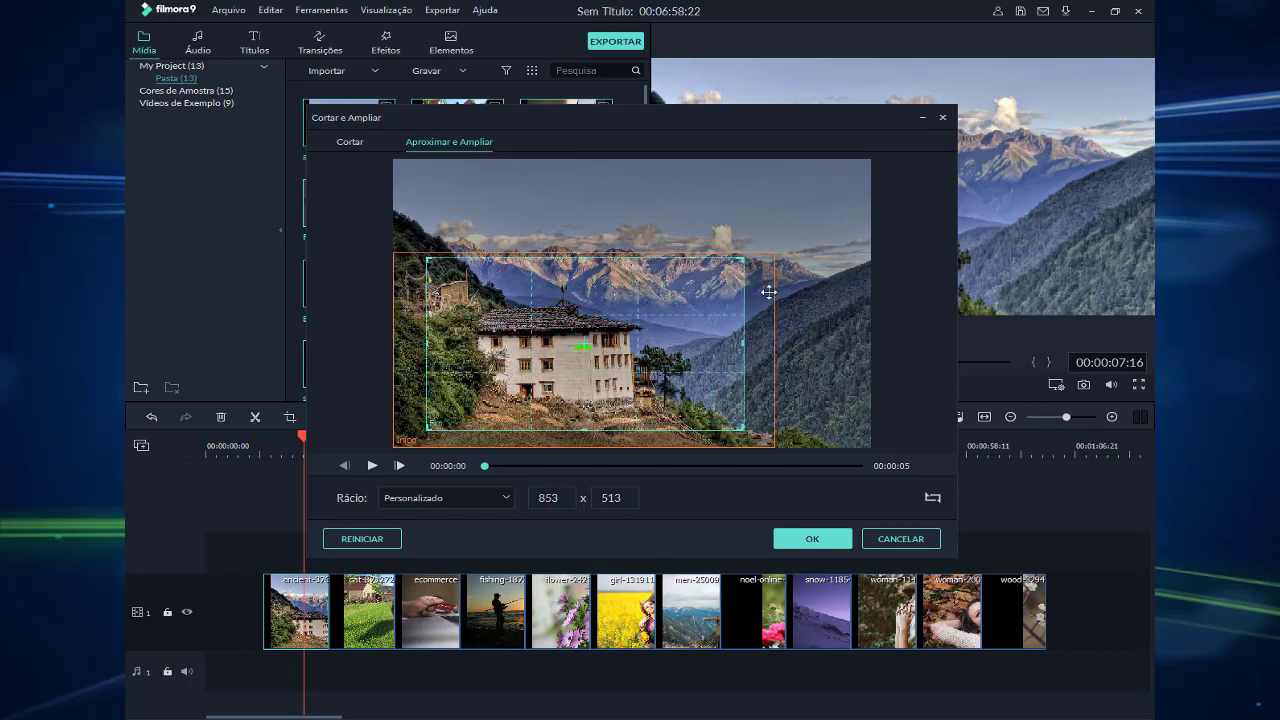
left_click_drag(773, 260, 874, 147)
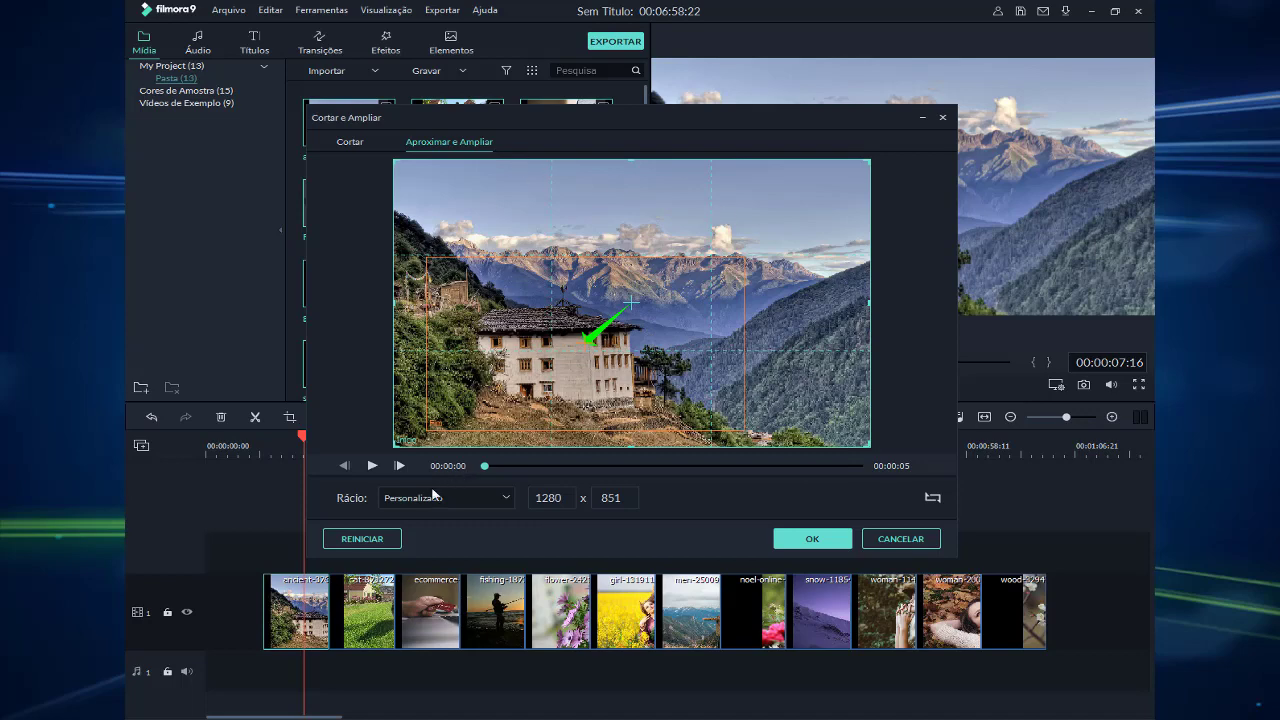
scroll(433, 493, "down", 1)
left_click(815, 543)
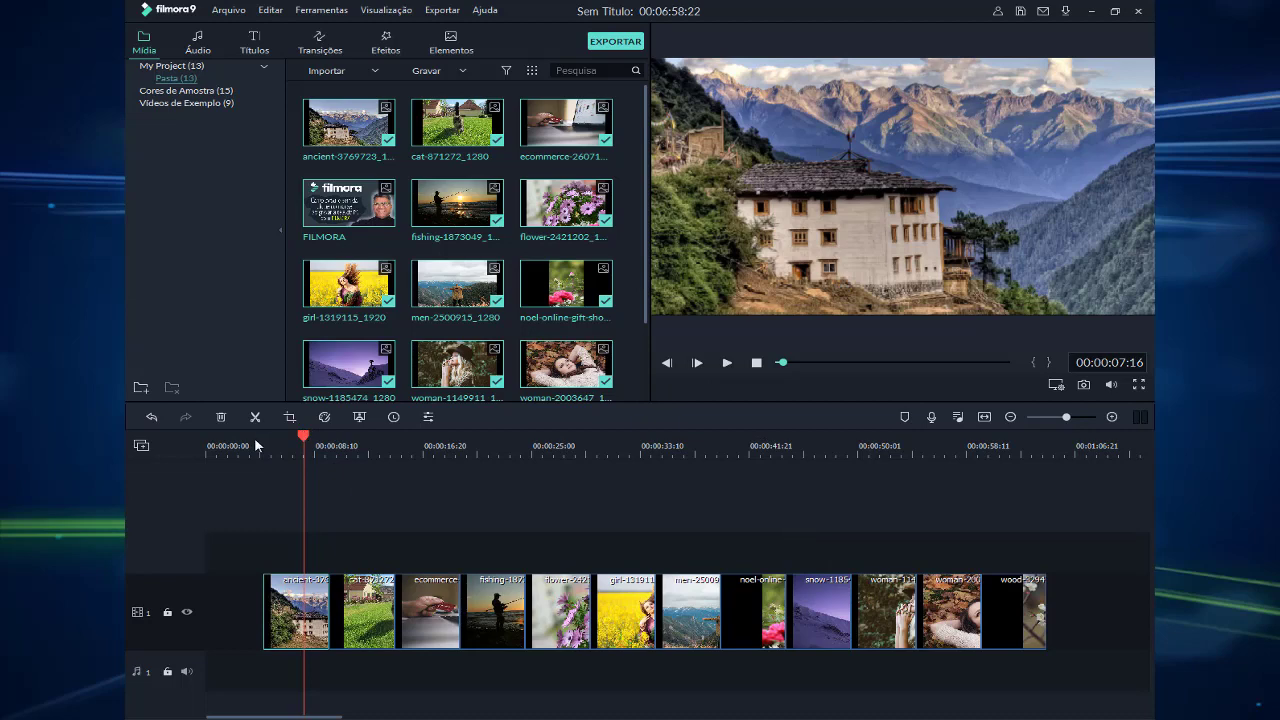
Apply pan and zoom to the ecommerce clip, with the start frame at the photo's left edge and the end frame at its bottom edge
left_click_drag(297, 440, 449, 447)
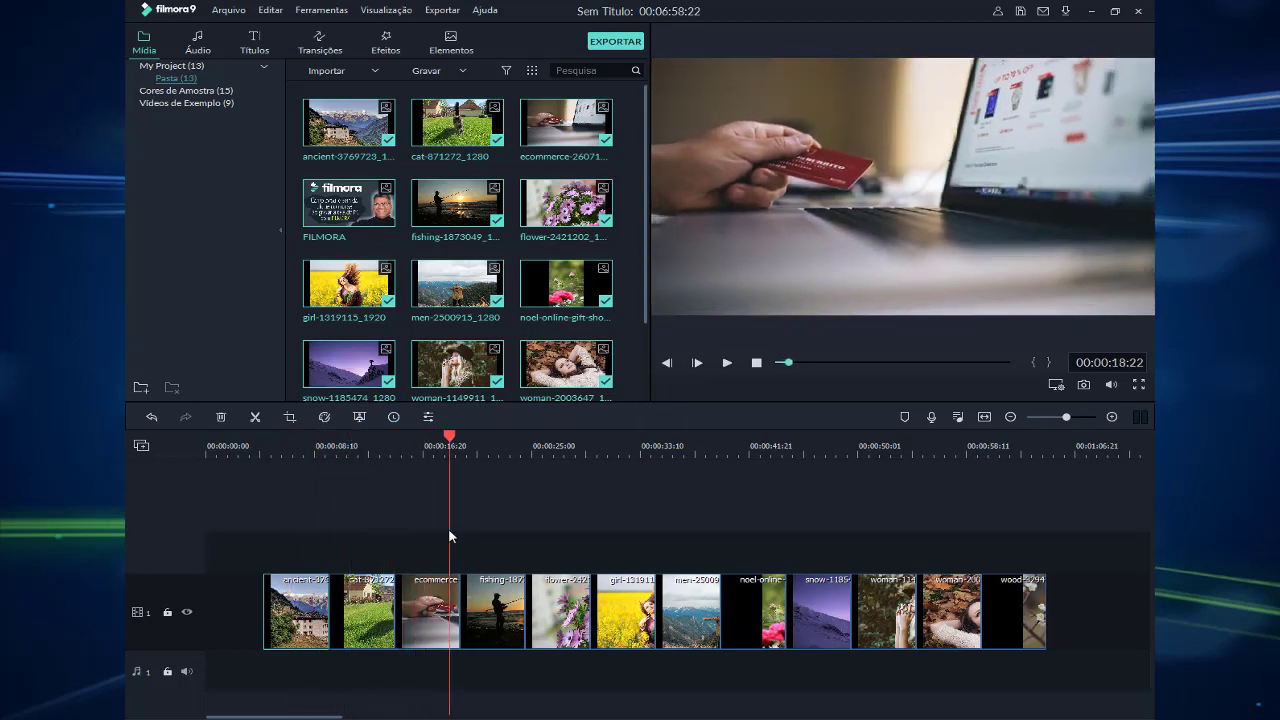
double_click(433, 612)
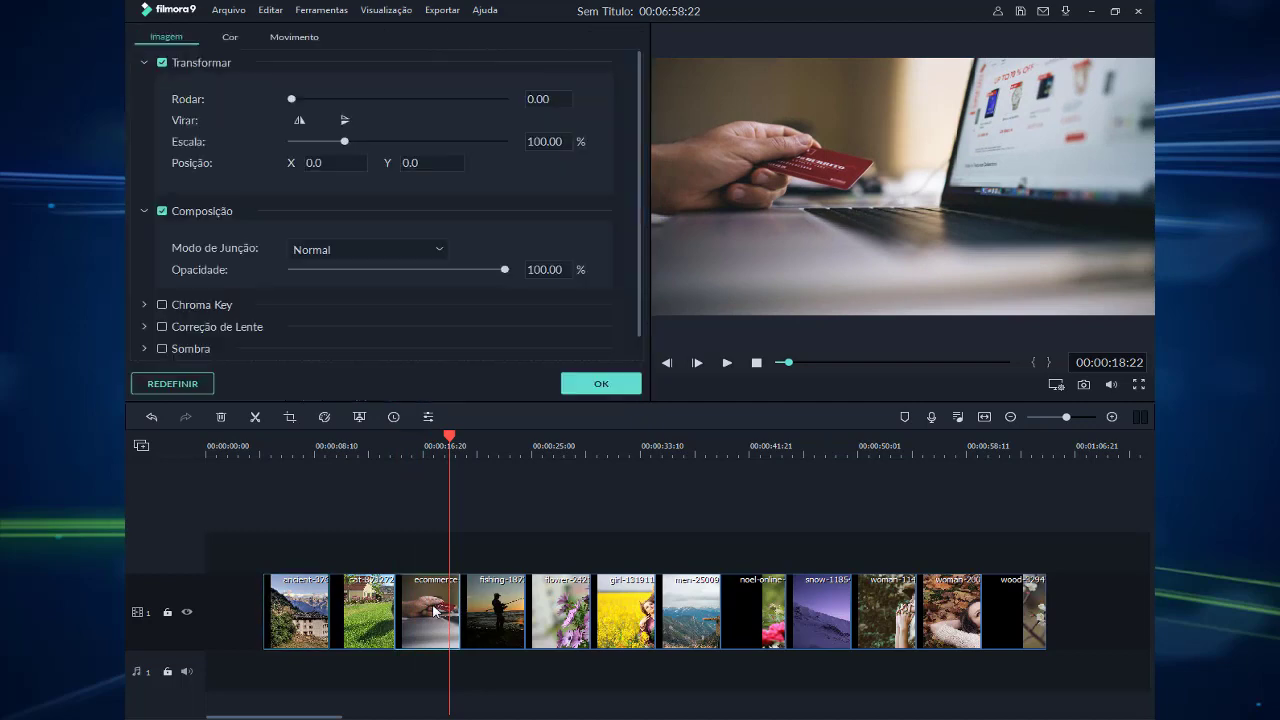
left_click(601, 386)
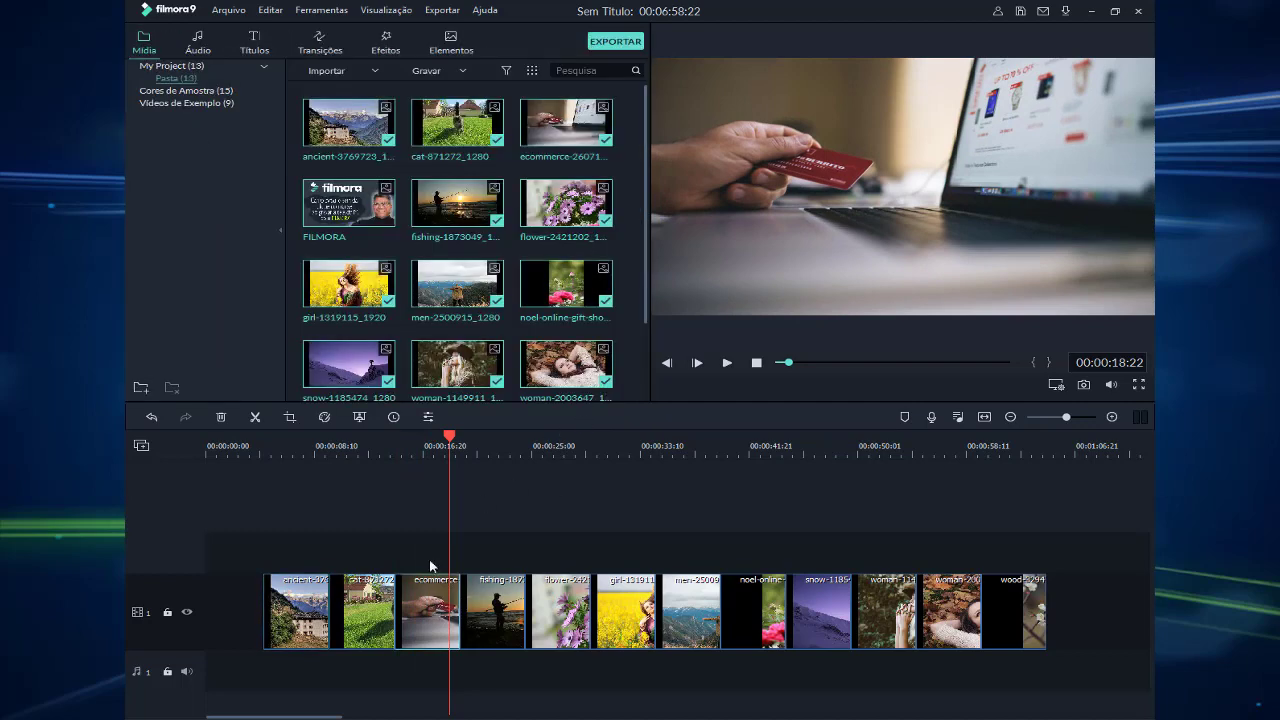
left_click(290, 418)
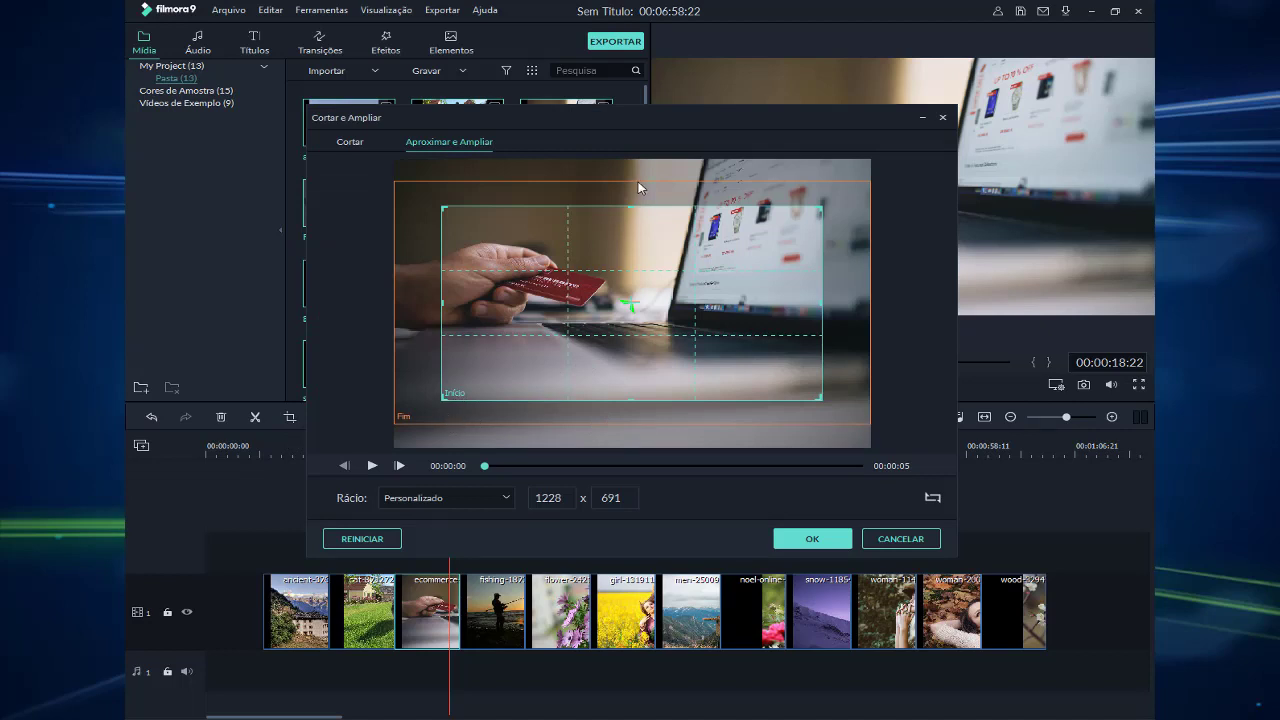
left_click_drag(606, 246, 560, 240)
left_click_drag(577, 409, 589, 436)
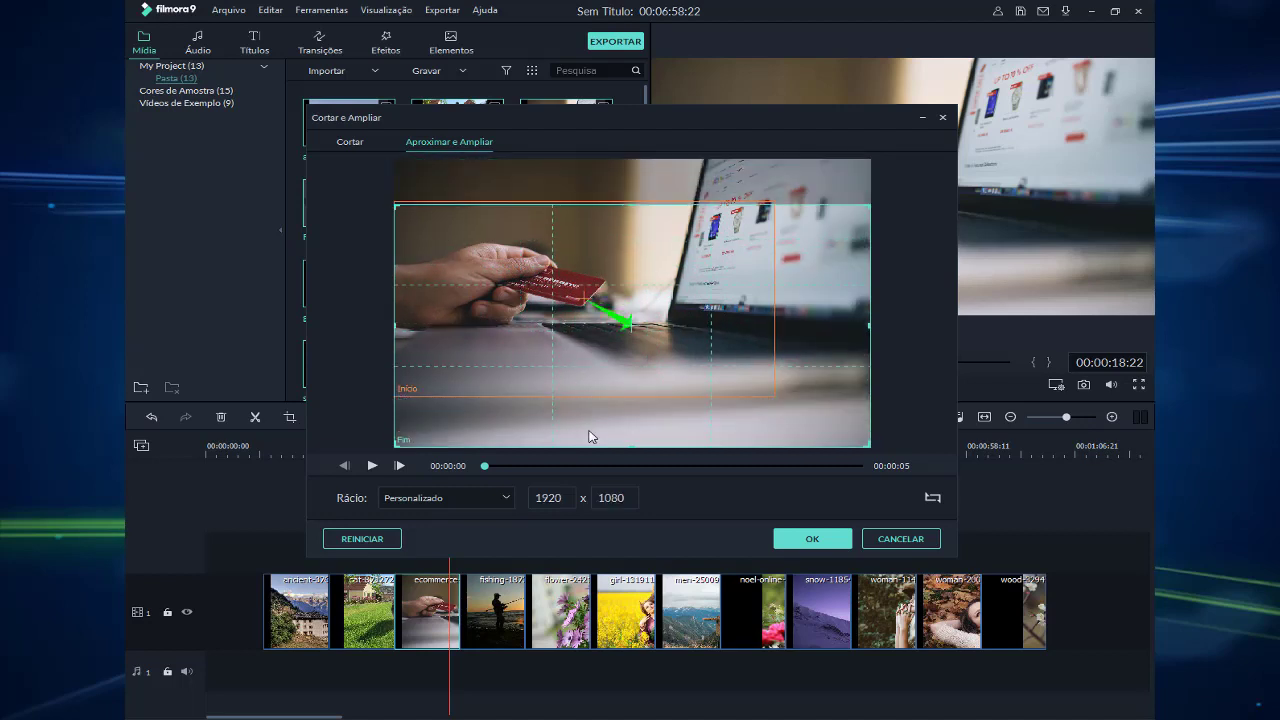
left_click(786, 538)
Apply pan and zoom to the fishing clip, with the start frame at the photo's left edge and the end frame near its bottom edge
left_click(512, 626)
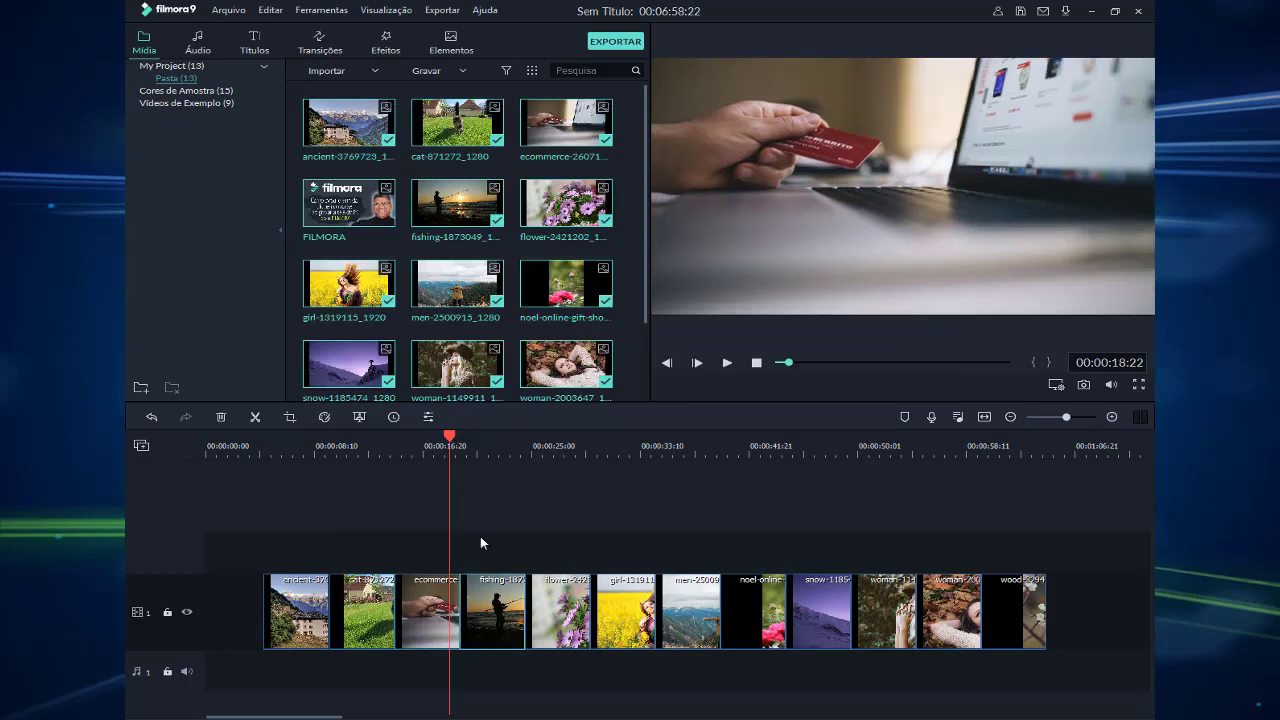
left_click(289, 418)
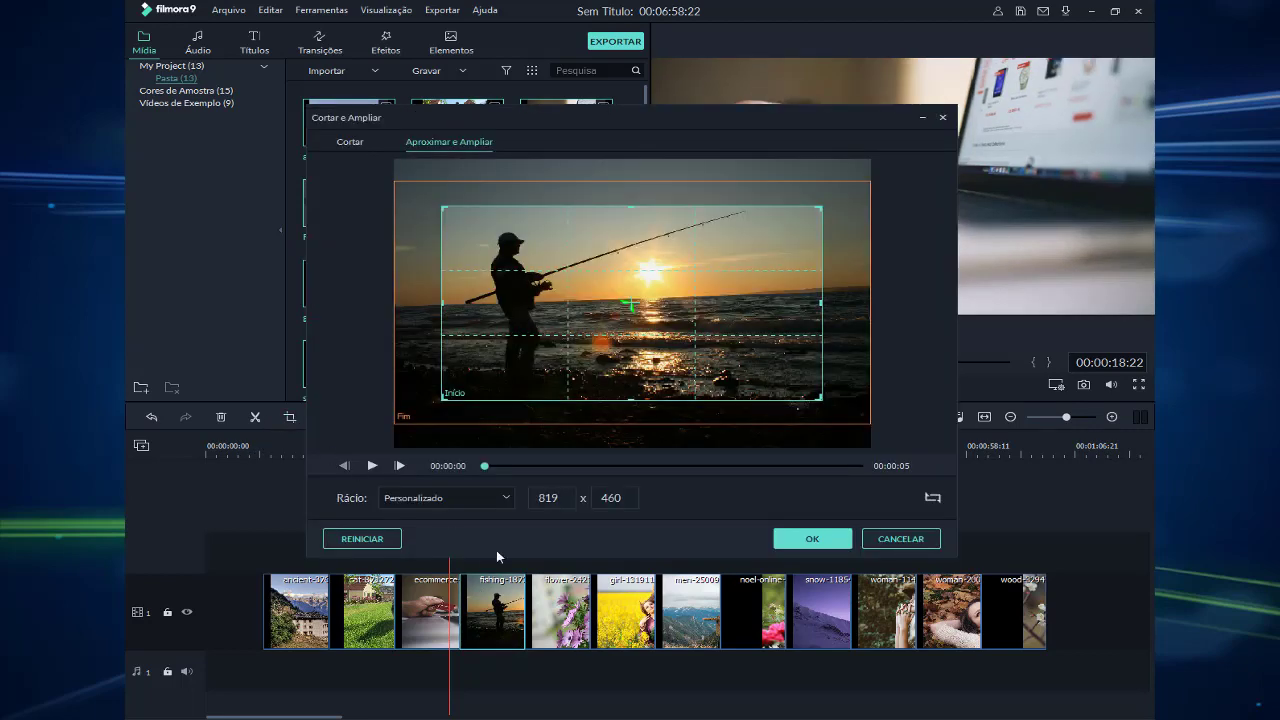
left_click_drag(619, 348, 629, 376)
left_click_drag(728, 427, 728, 438)
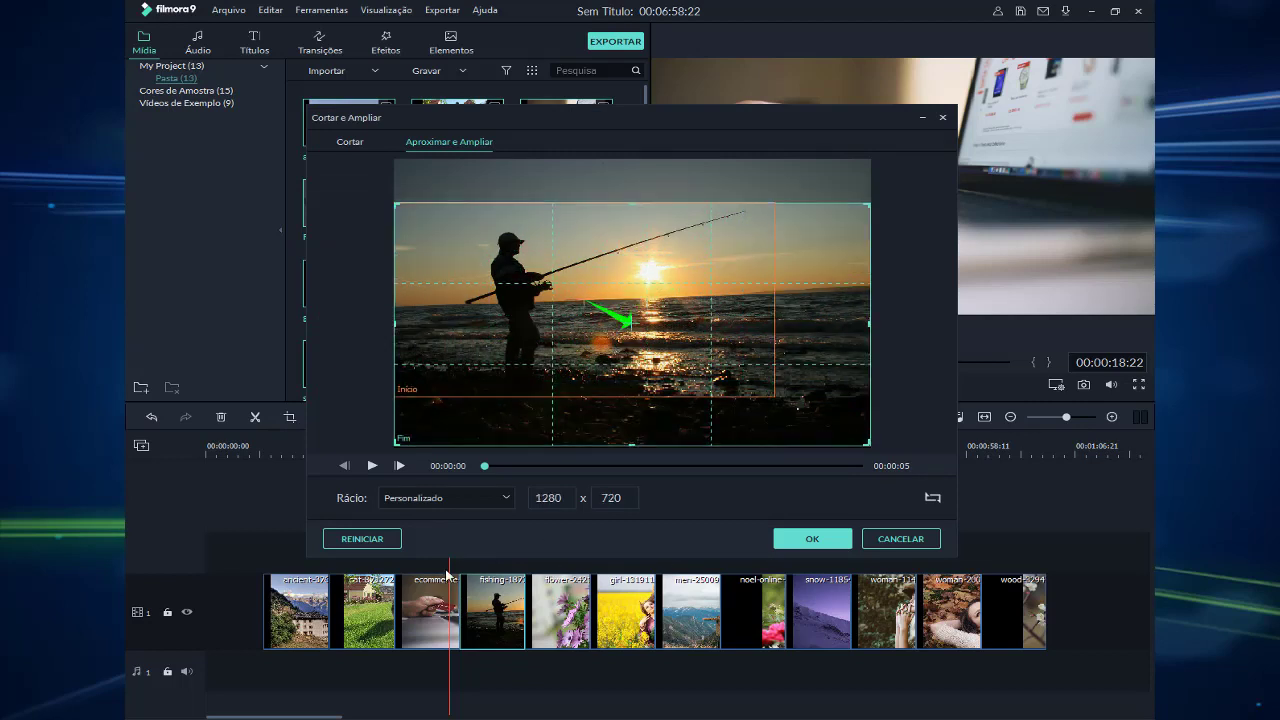
left_click(806, 543)
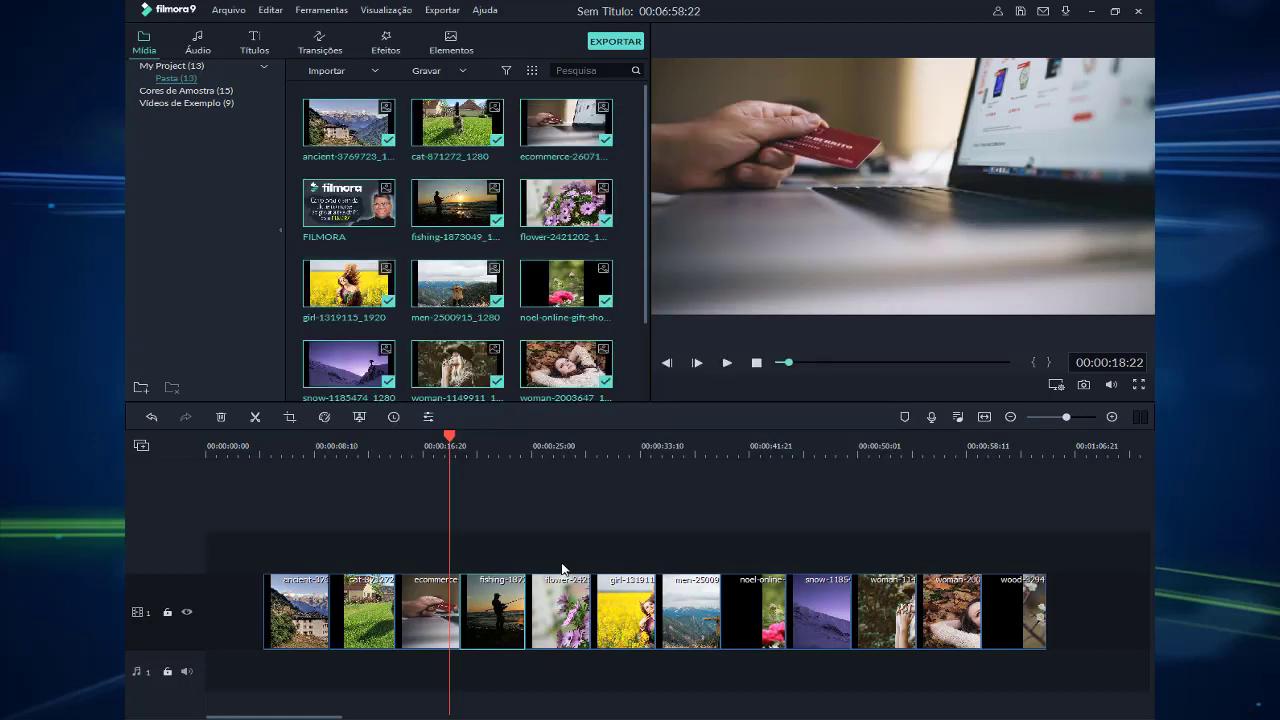
Apply pan and zoom to the flower clip, with the start frame in the photo's lower-right corner
left_click(567, 511)
left_click_drag(450, 437, 557, 440)
left_click(566, 620)
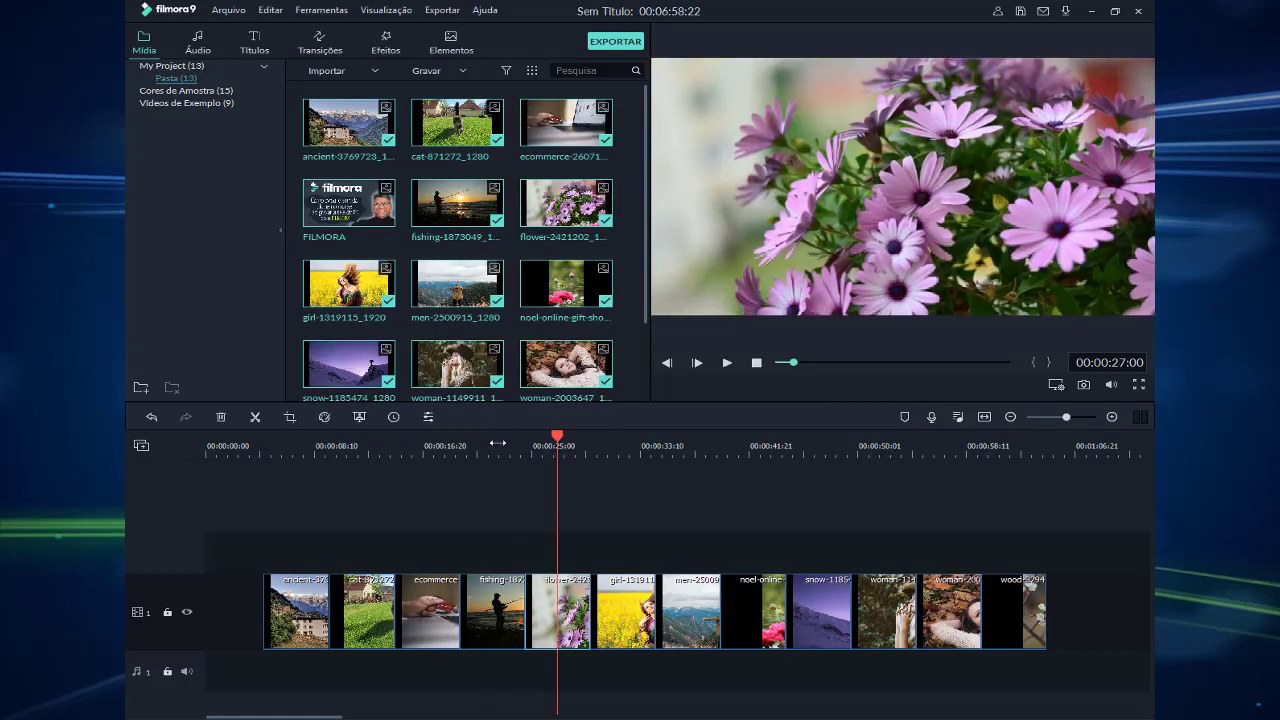
left_click(288, 418)
left_click_drag(680, 360, 722, 407)
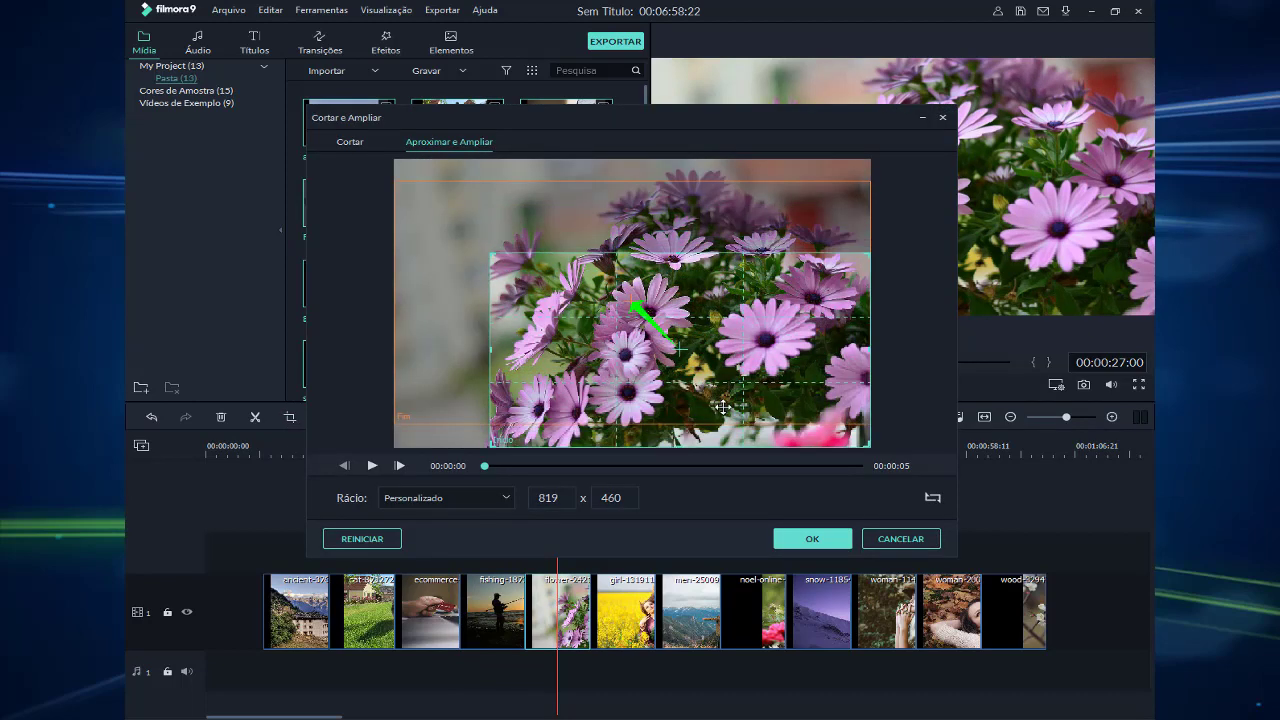
left_click(805, 539)
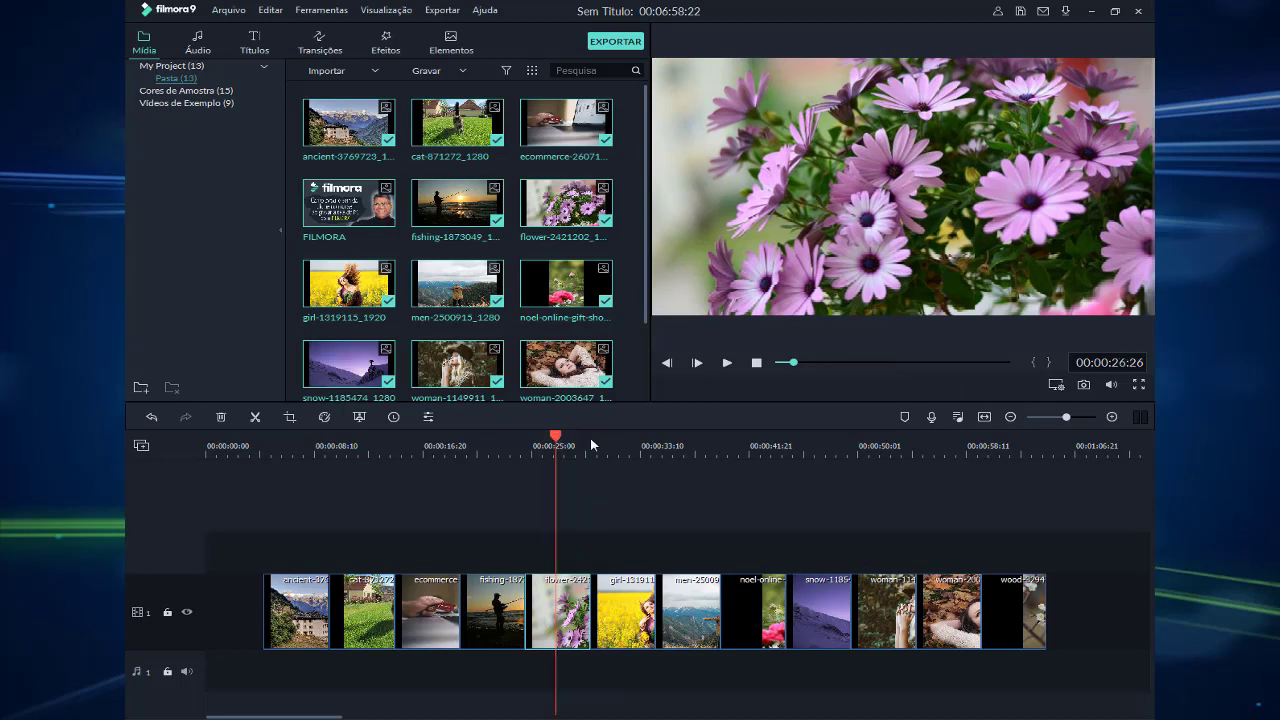
Apply pan and zoom to the men clip with the start frame at the photo's lower centre, and preview the slideshow
left_click_drag(591, 443, 690, 448)
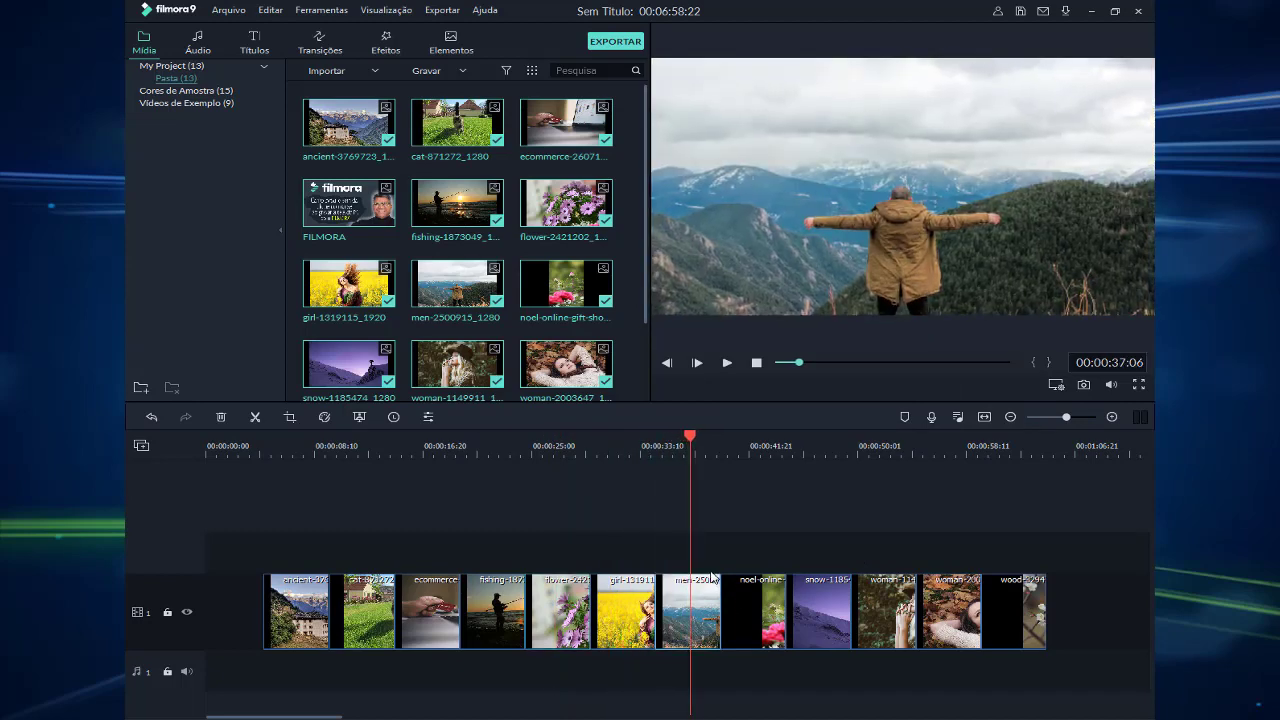
left_click(289, 419)
left_click_drag(683, 377, 658, 419)
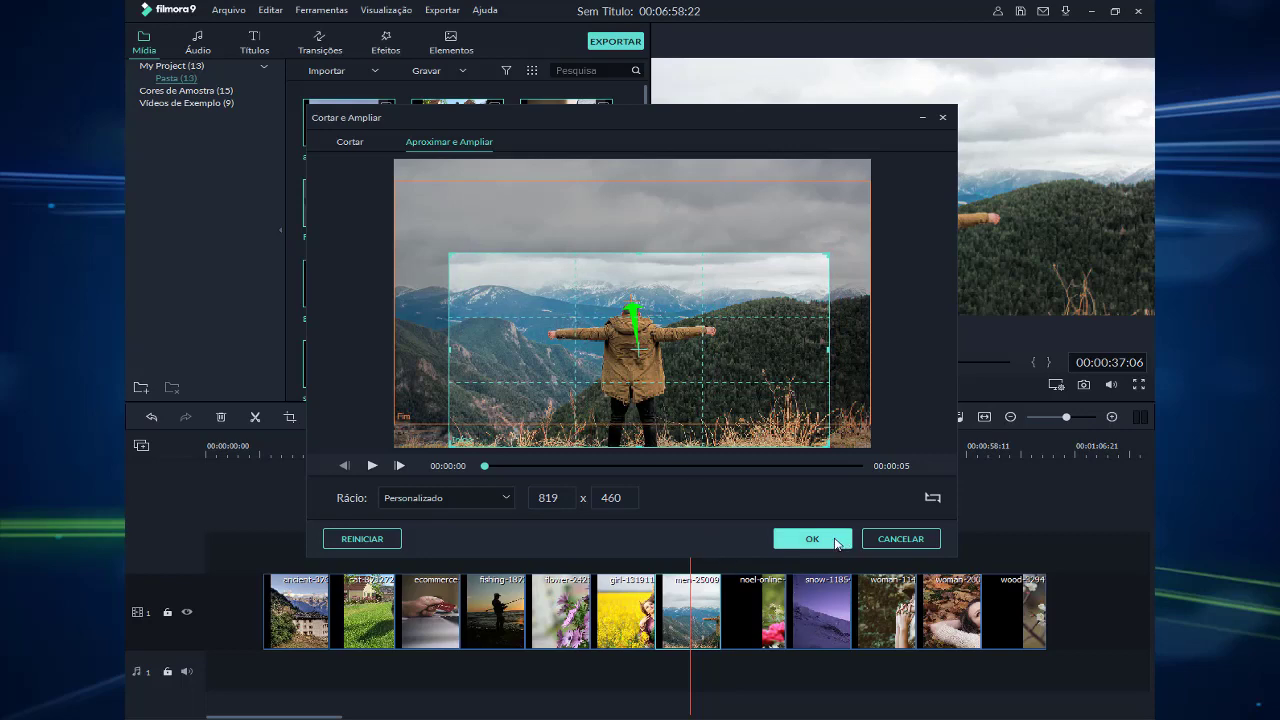
left_click(812, 539)
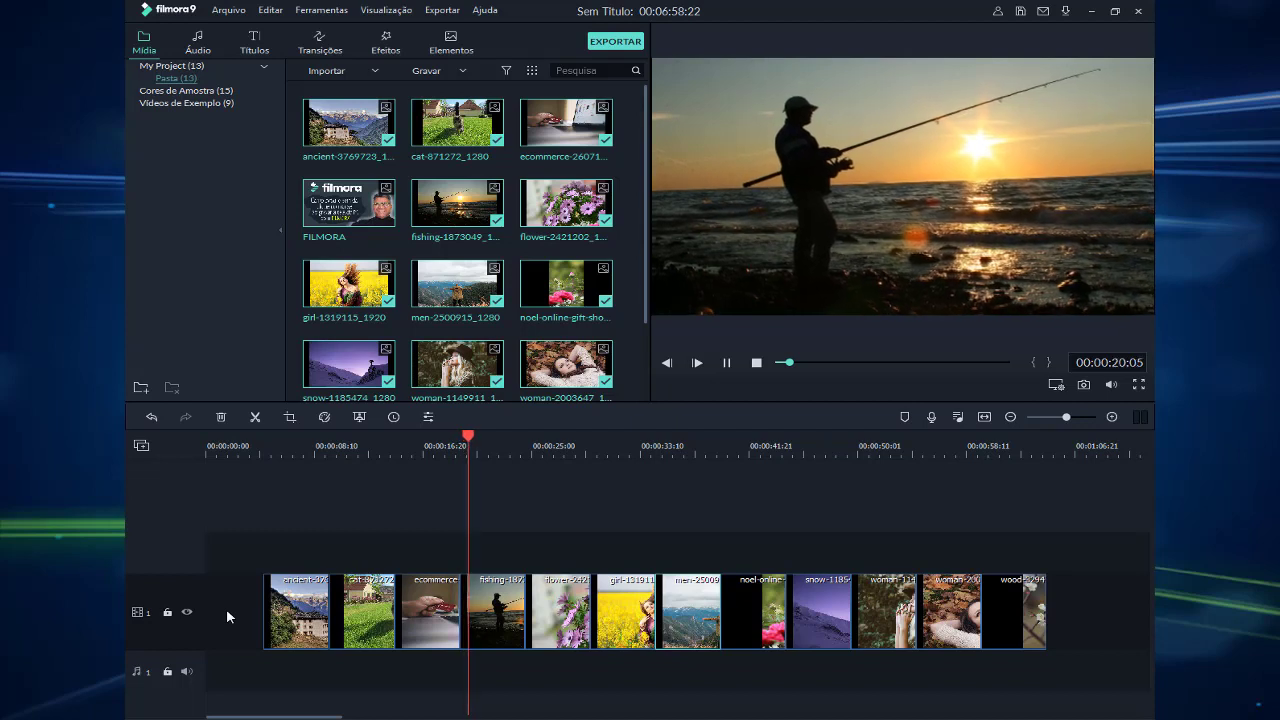
left_click(756, 363)
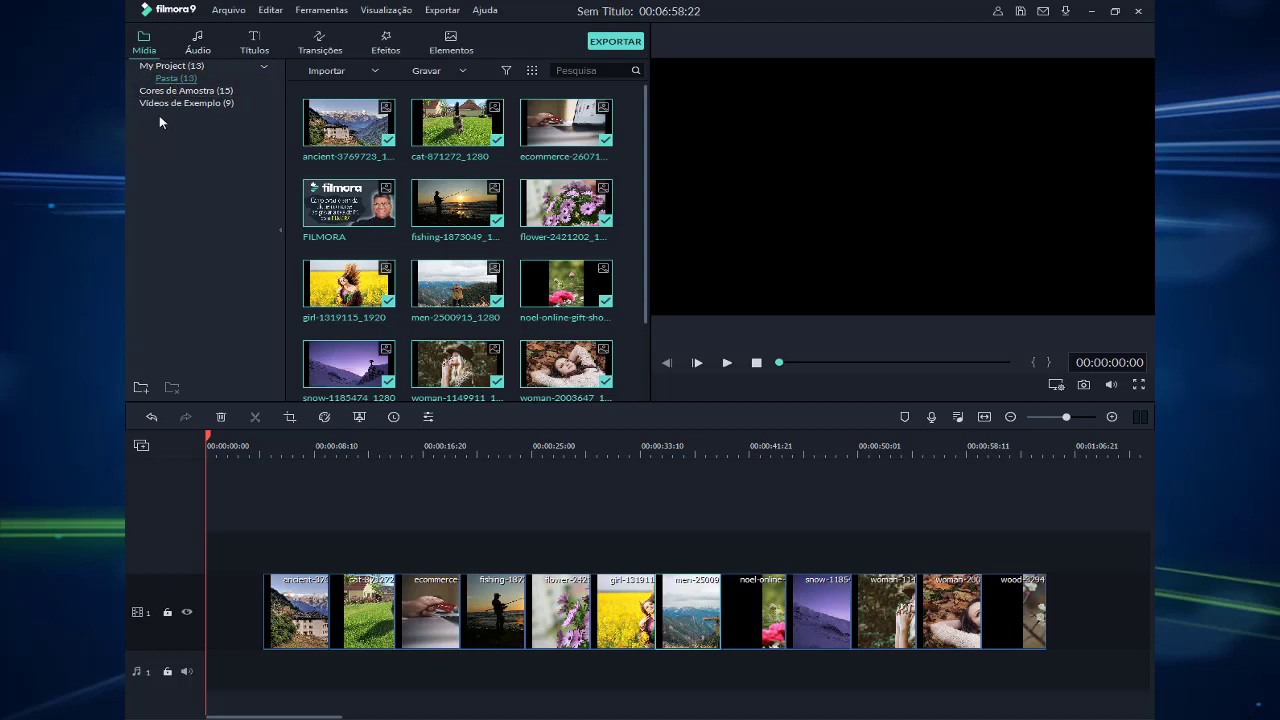
Place the black sample color (Preto) at the start of video track 1, ahead of the ancient clip
left_click(254, 45)
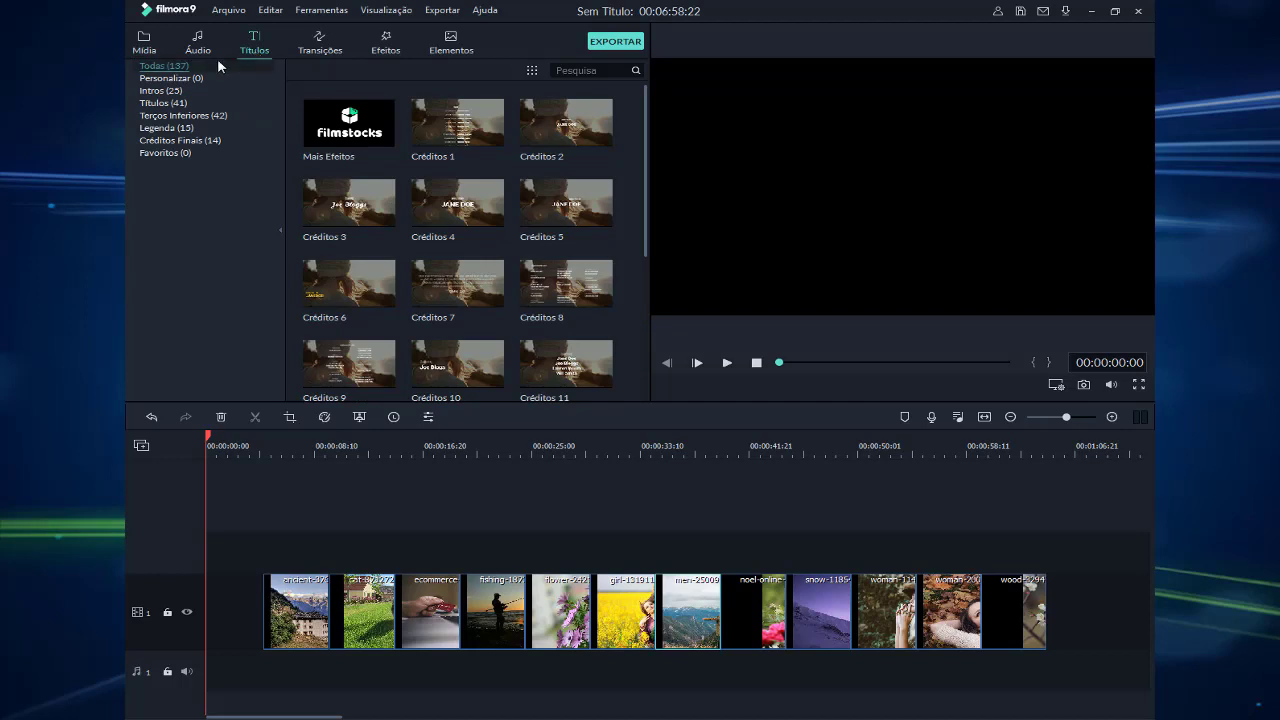
left_click(144, 45)
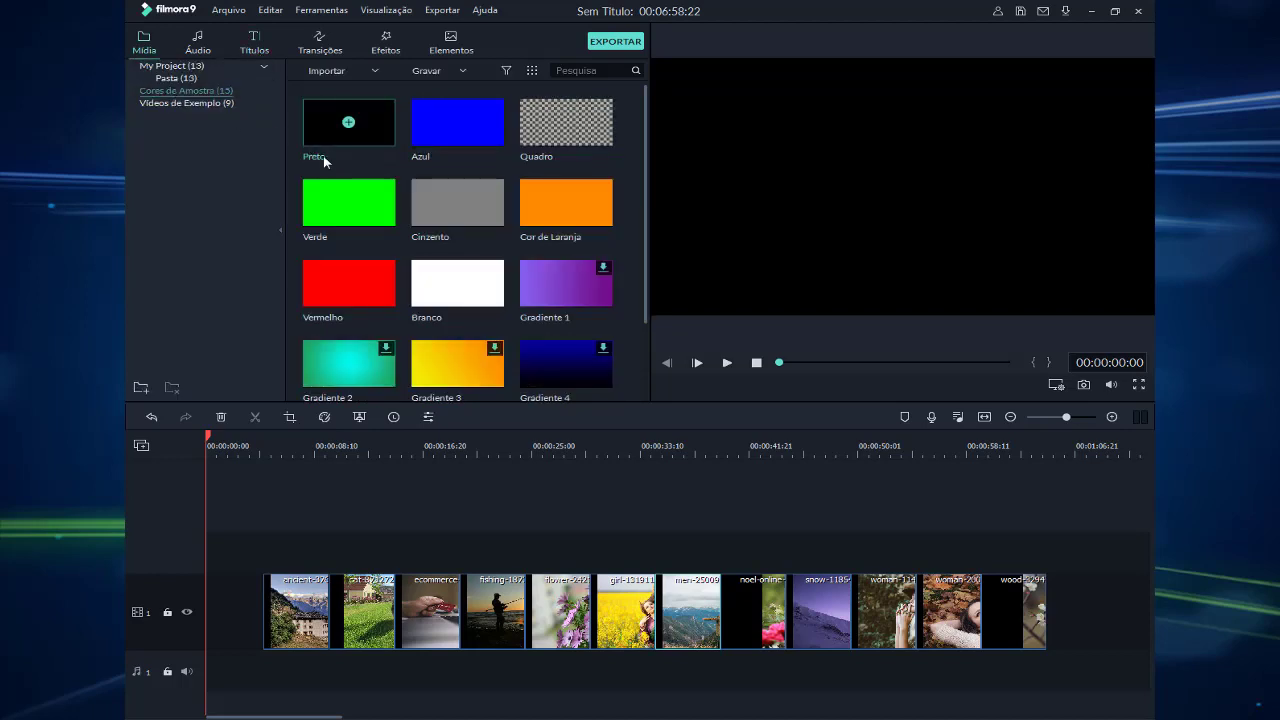
left_click_drag(318, 130, 201, 612)
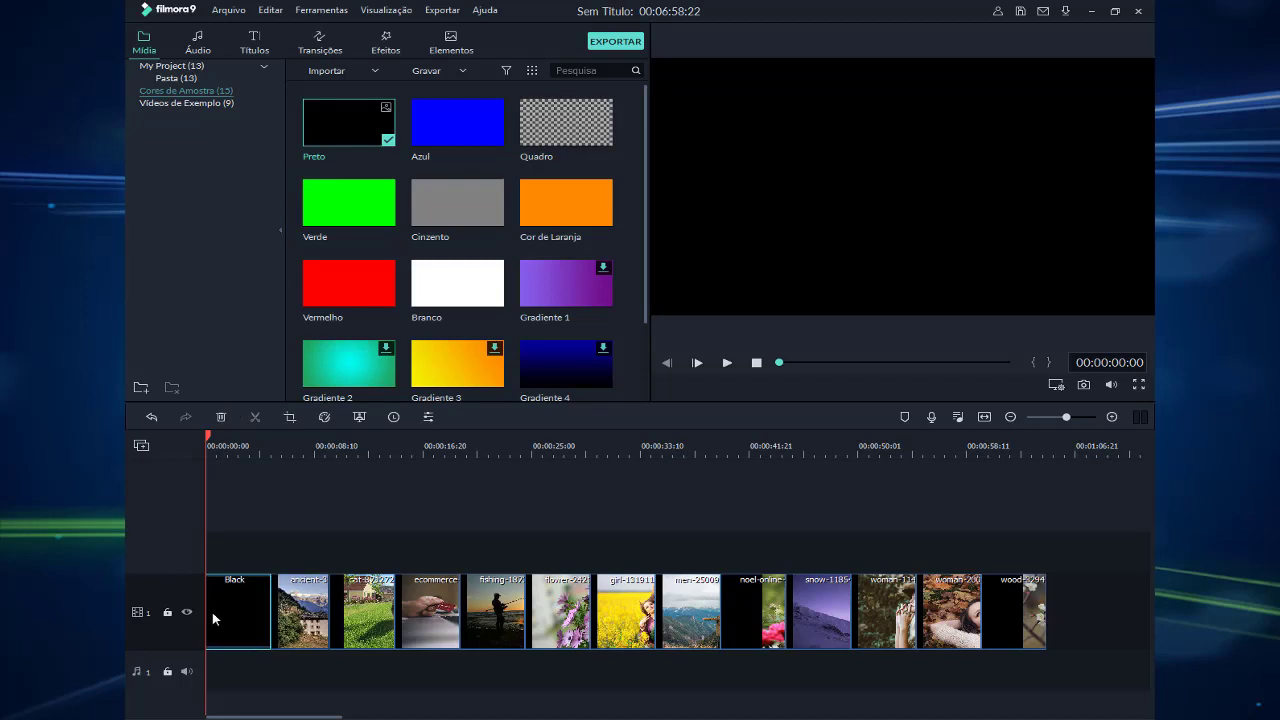
key("ctrl+z")
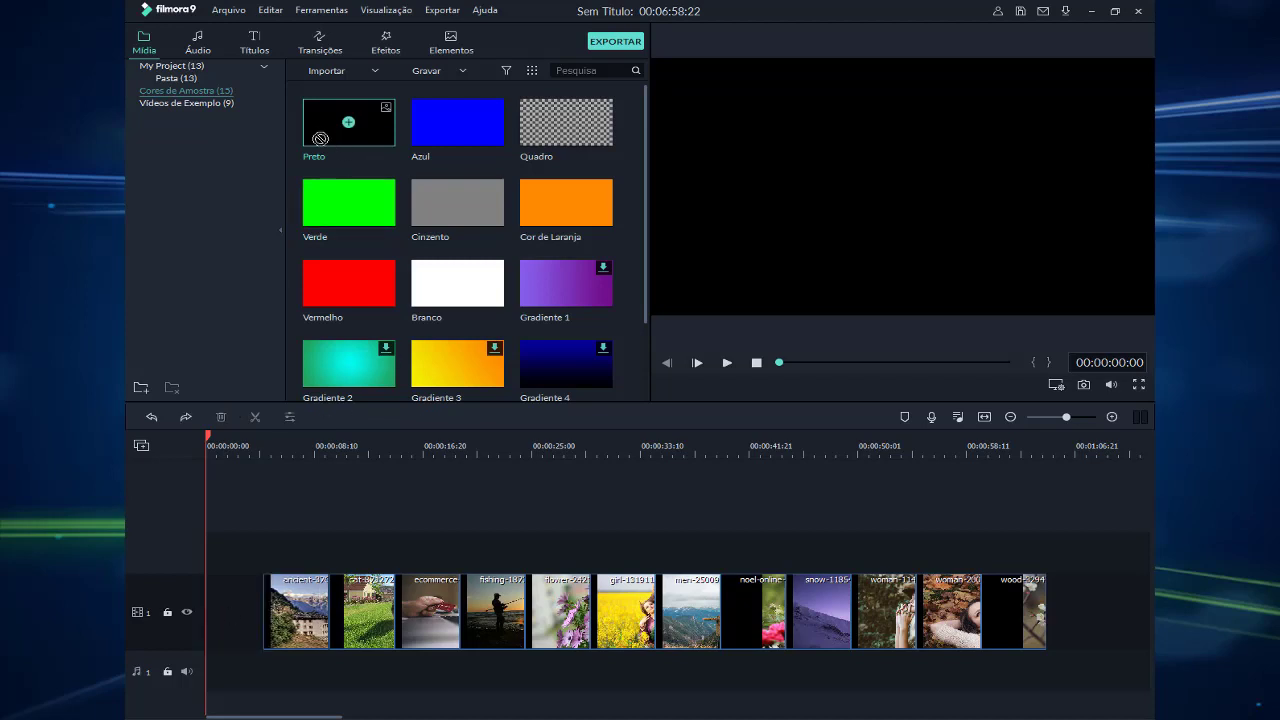
left_click_drag(320, 138, 211, 613)
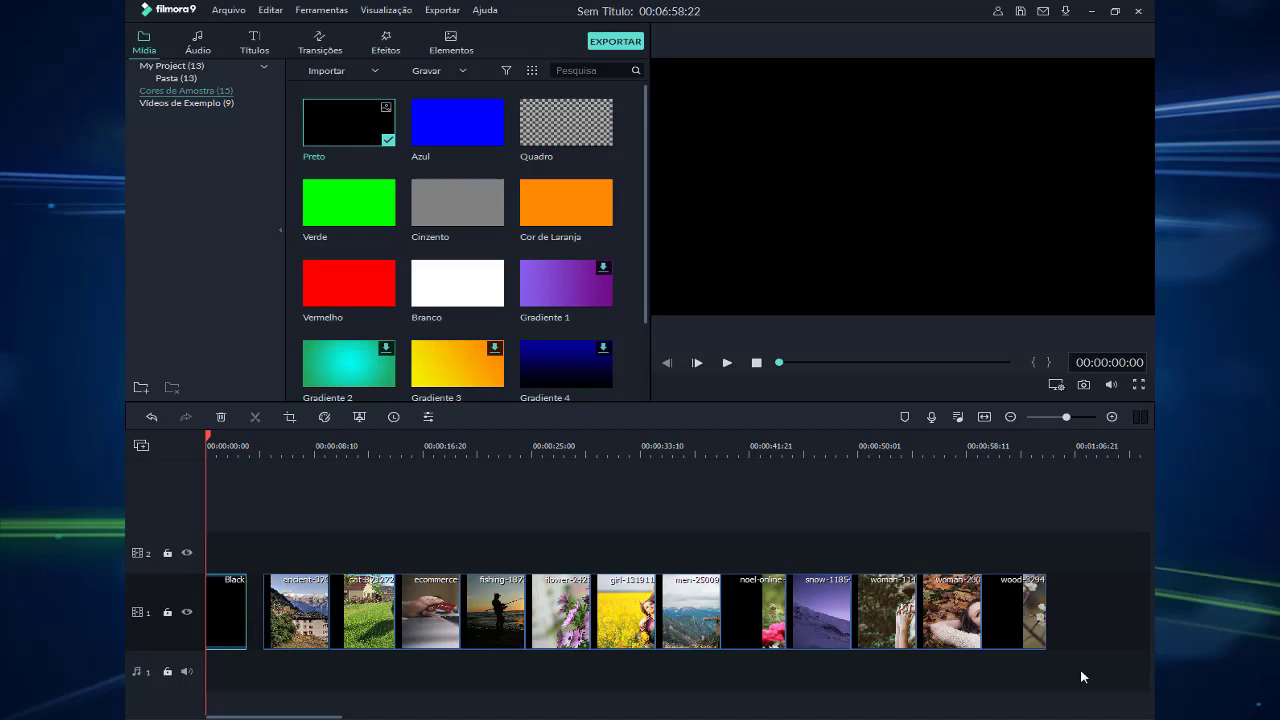
Move all photo clips together on track 1 so the ancient clip directly follows the black clip
left_click_drag(1082, 672, 259, 550)
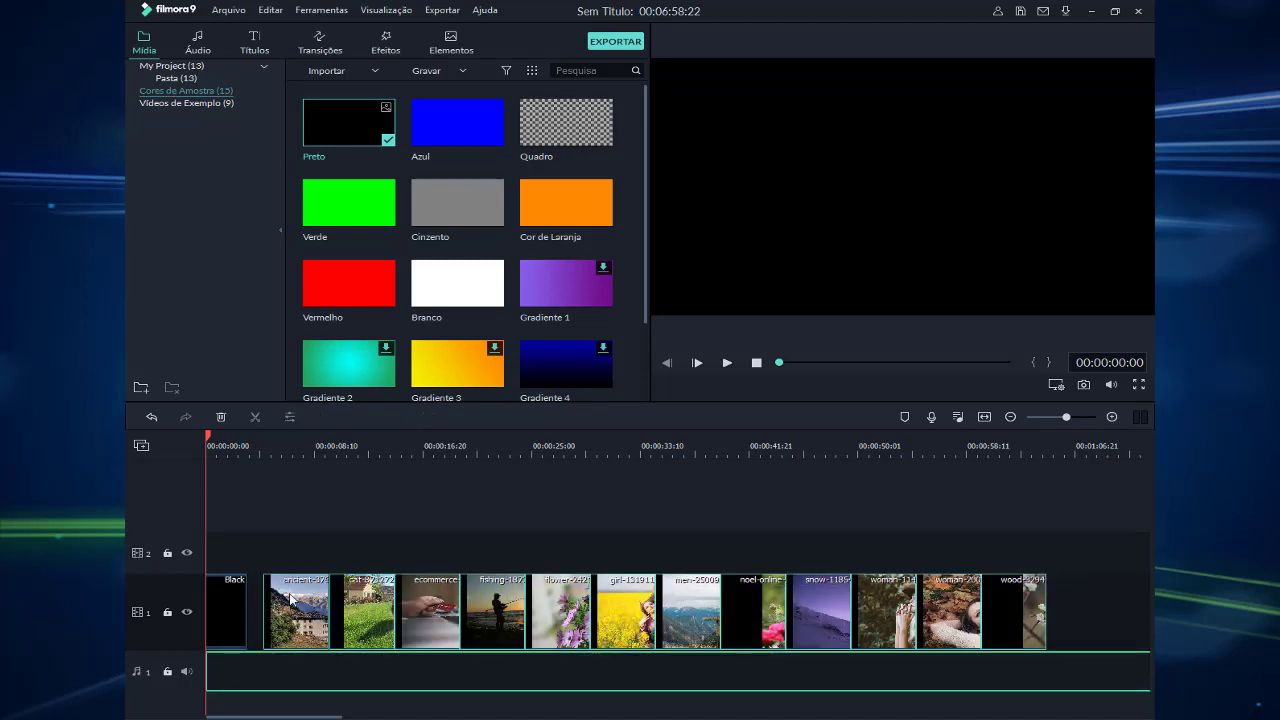
left_click_drag(290, 598, 274, 593)
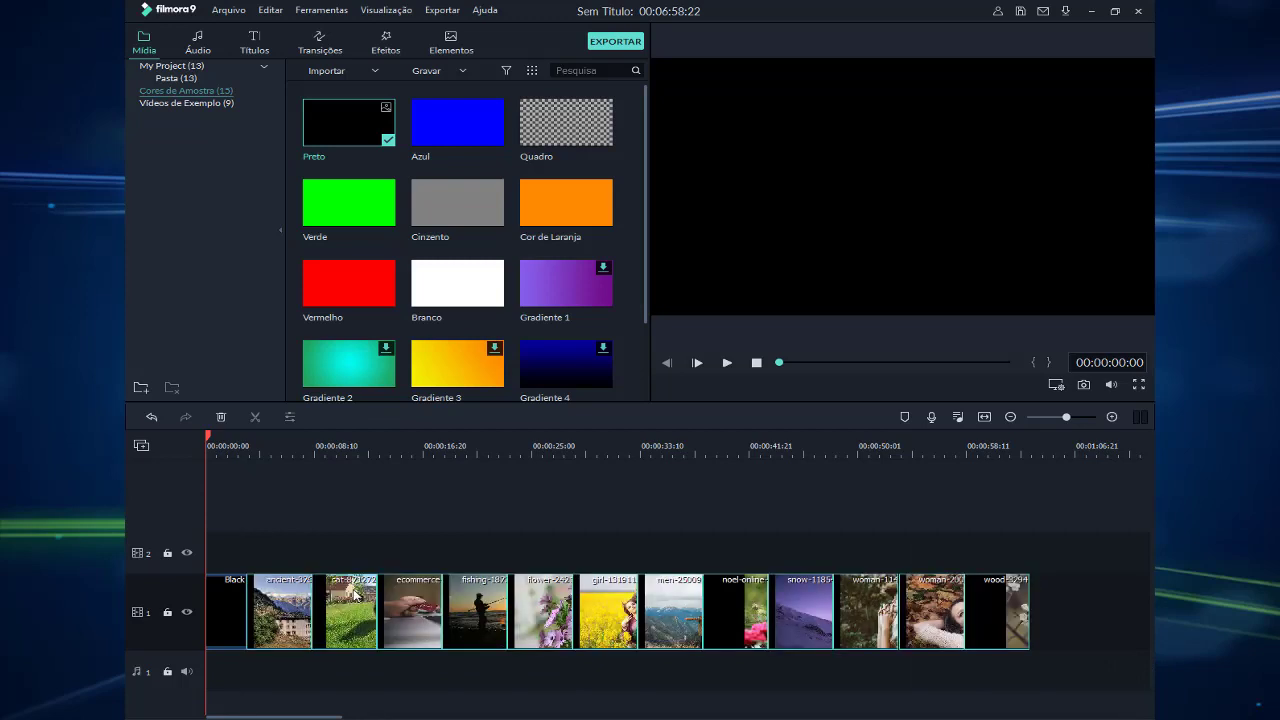
left_click_drag(207, 452, 262, 460)
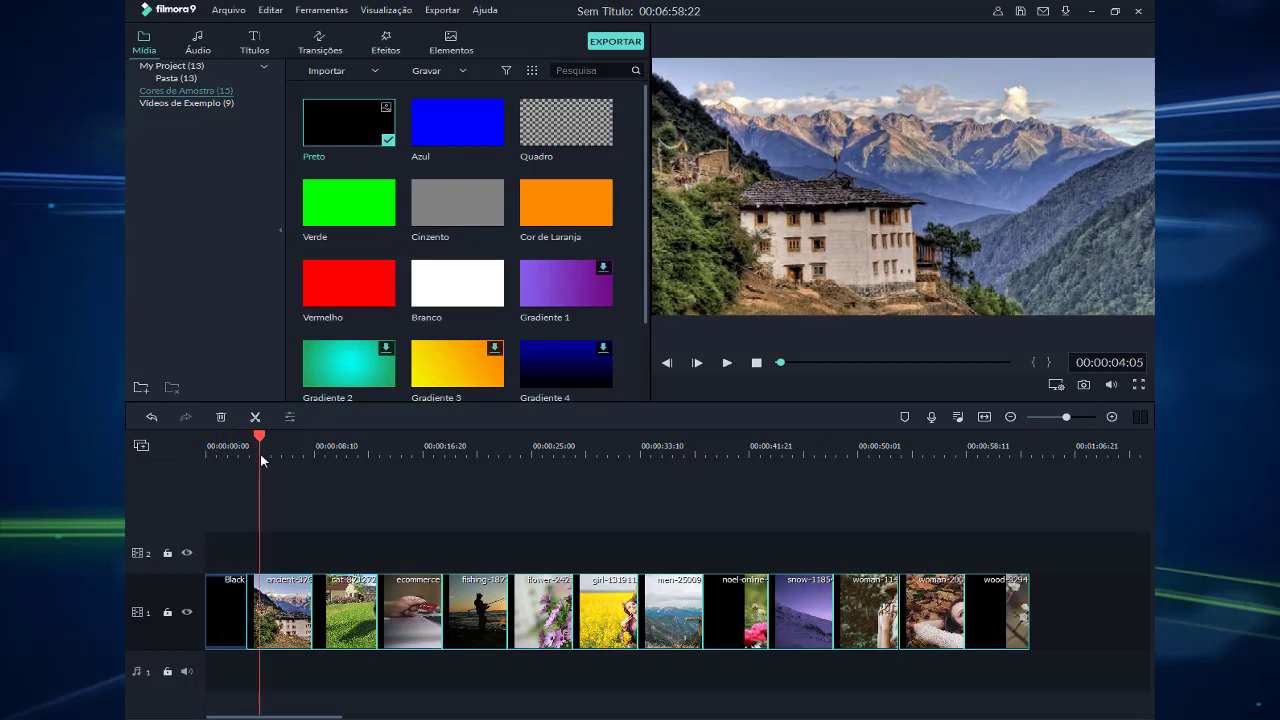
Add the basic transition Desvanecer between the black clip and the ancient clip
left_click(319, 55)
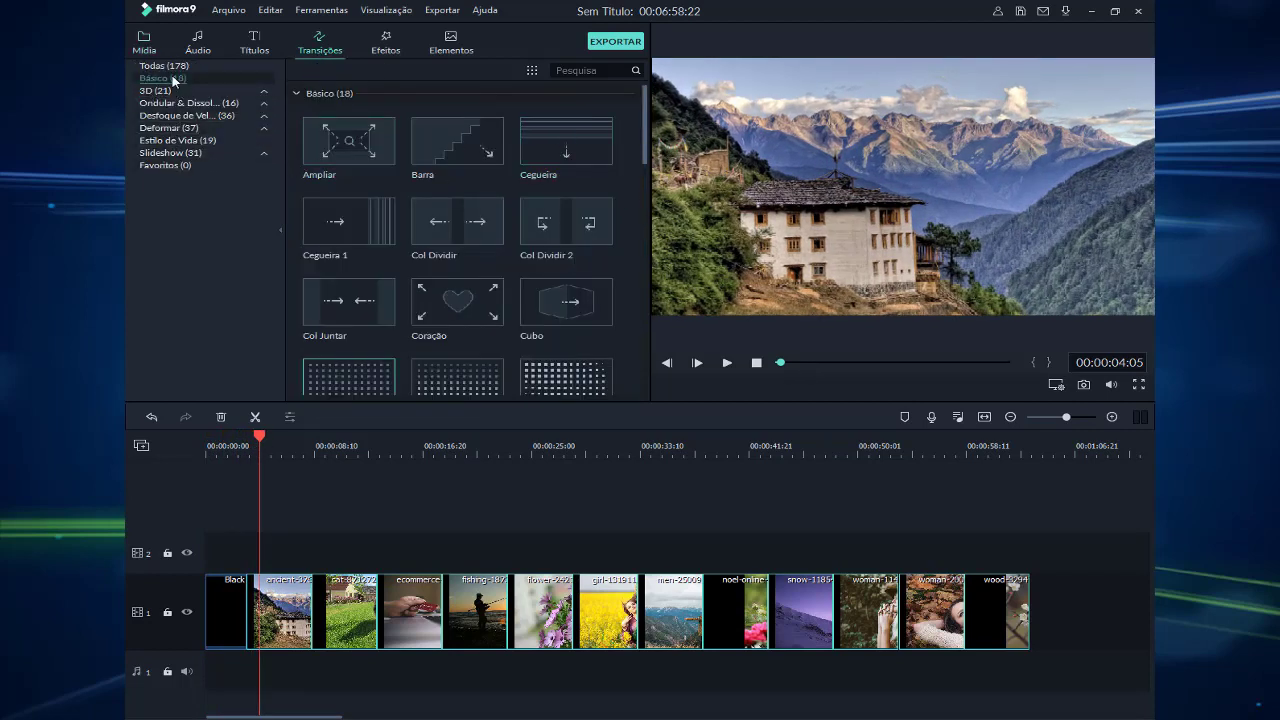
left_click_drag(643, 145, 633, 266)
left_click_drag(334, 299, 245, 615)
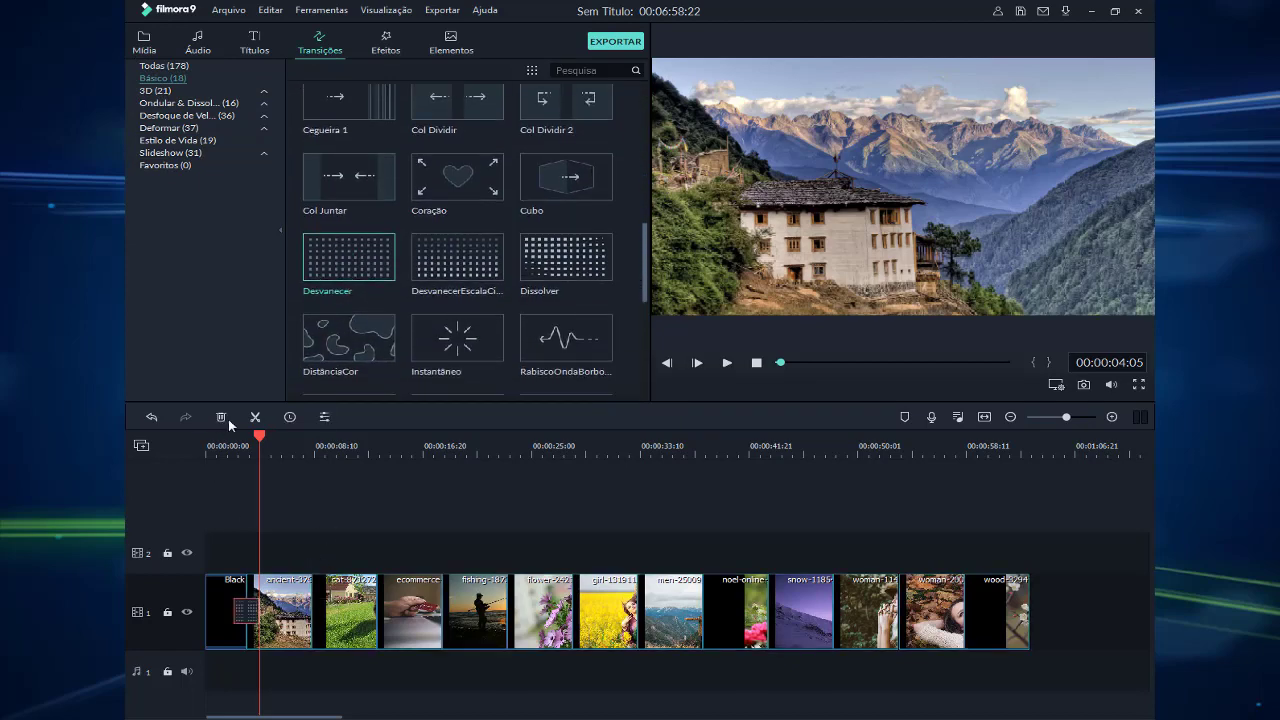
Delete the black clip from the start of video track 1
mouse_move(260, 437)
left_mouse_down()
mouse_move(197, 443)
mouse_move(269, 444)
left_mouse_up()
left_click(222, 603)
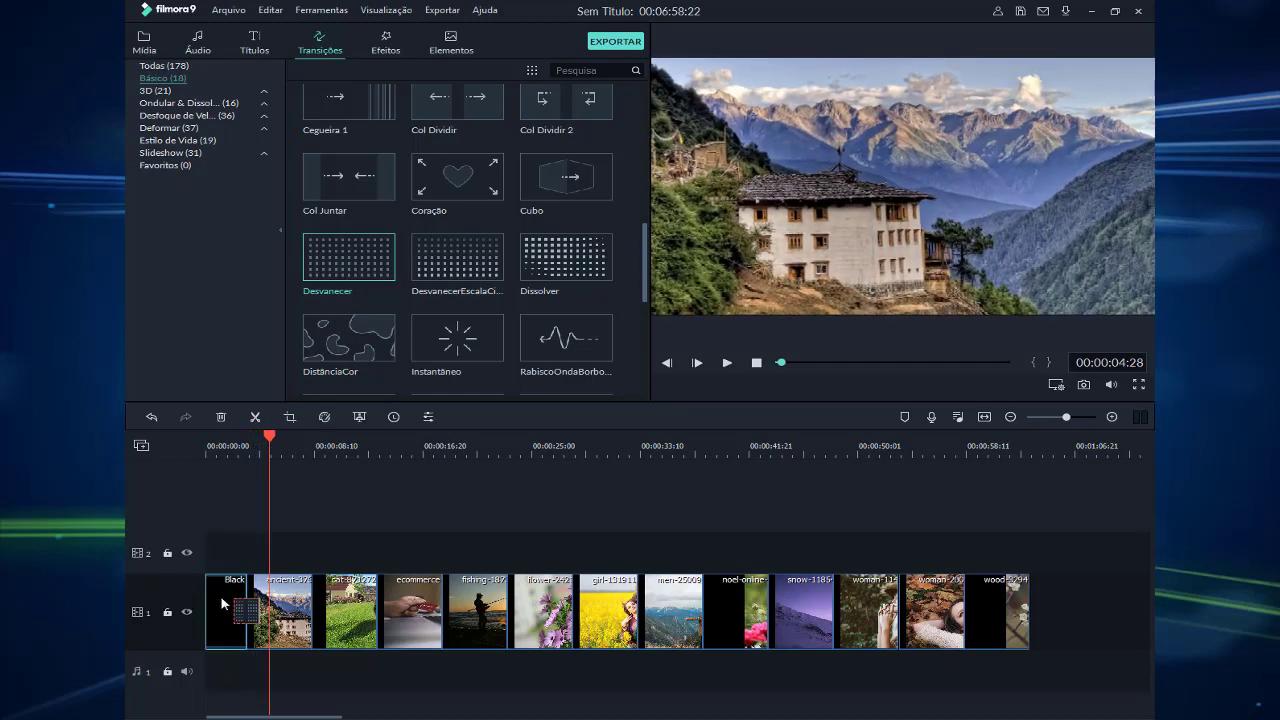
key("Delete")
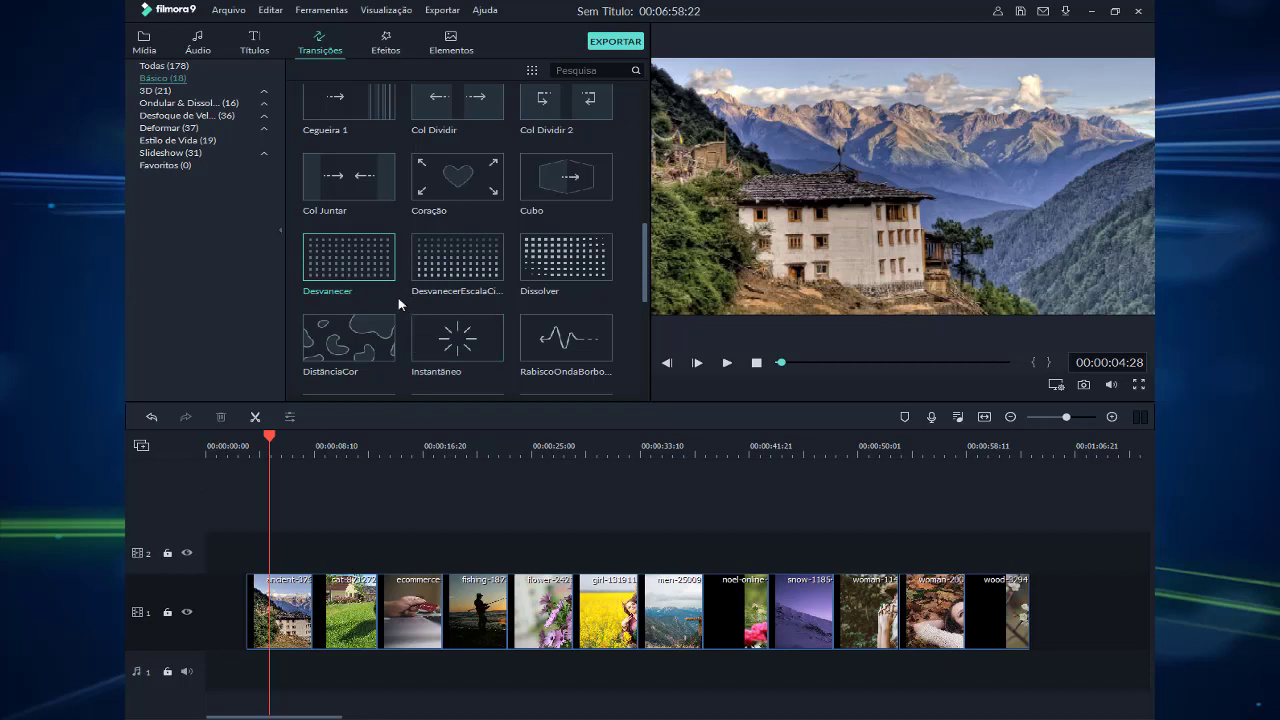
Add the Desvanecer transition to the beginning of the ancient clip and move all clips to the start of the timeline
mouse_move(349, 291)
left_click_drag(324, 273, 237, 606)
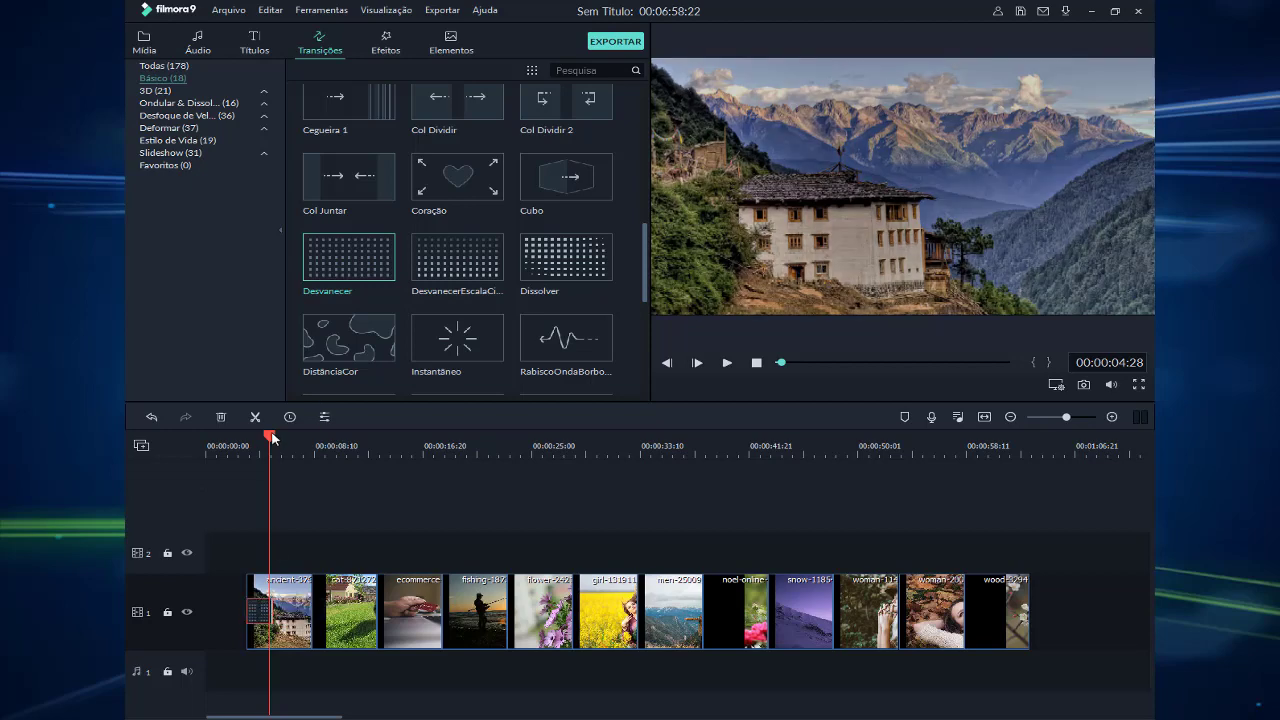
left_click(1015, 657)
left_click_drag(240, 539, 240, 613)
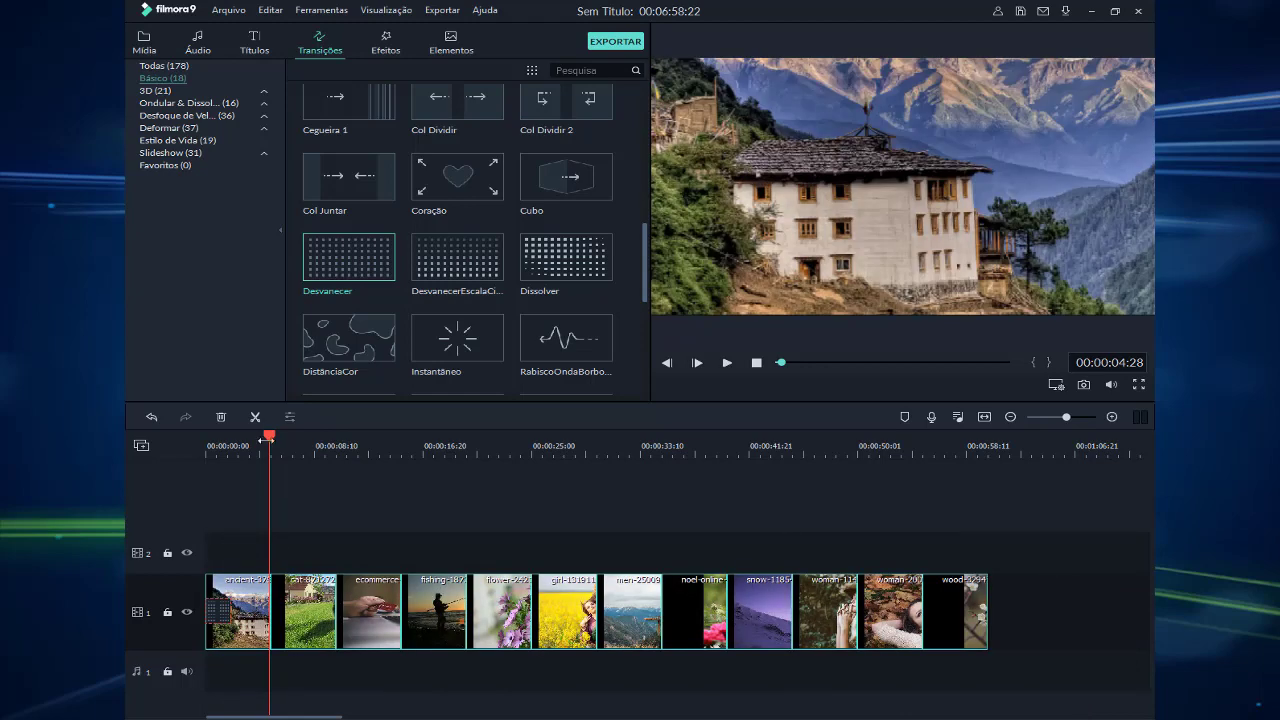
left_click_drag(269, 437, 229, 447)
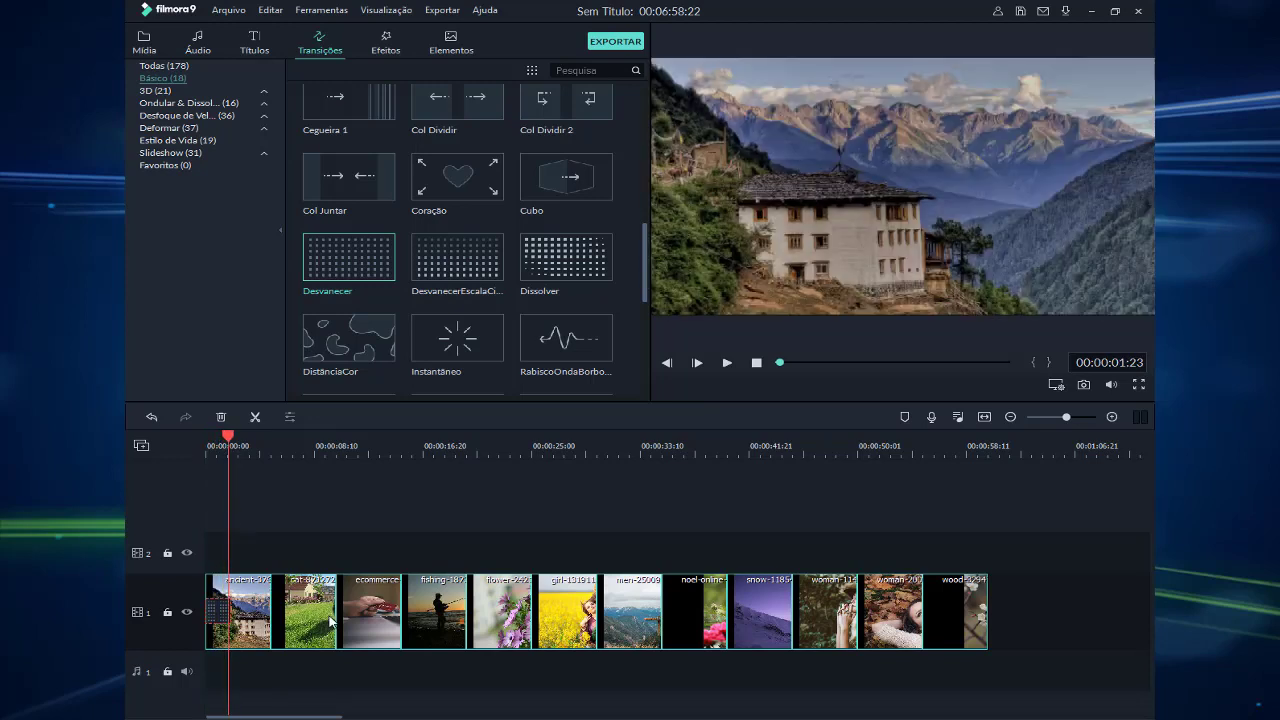
Try shifting all clips to the playhead position, and return them to the start of the timeline
left_click_drag(308, 618, 334, 617)
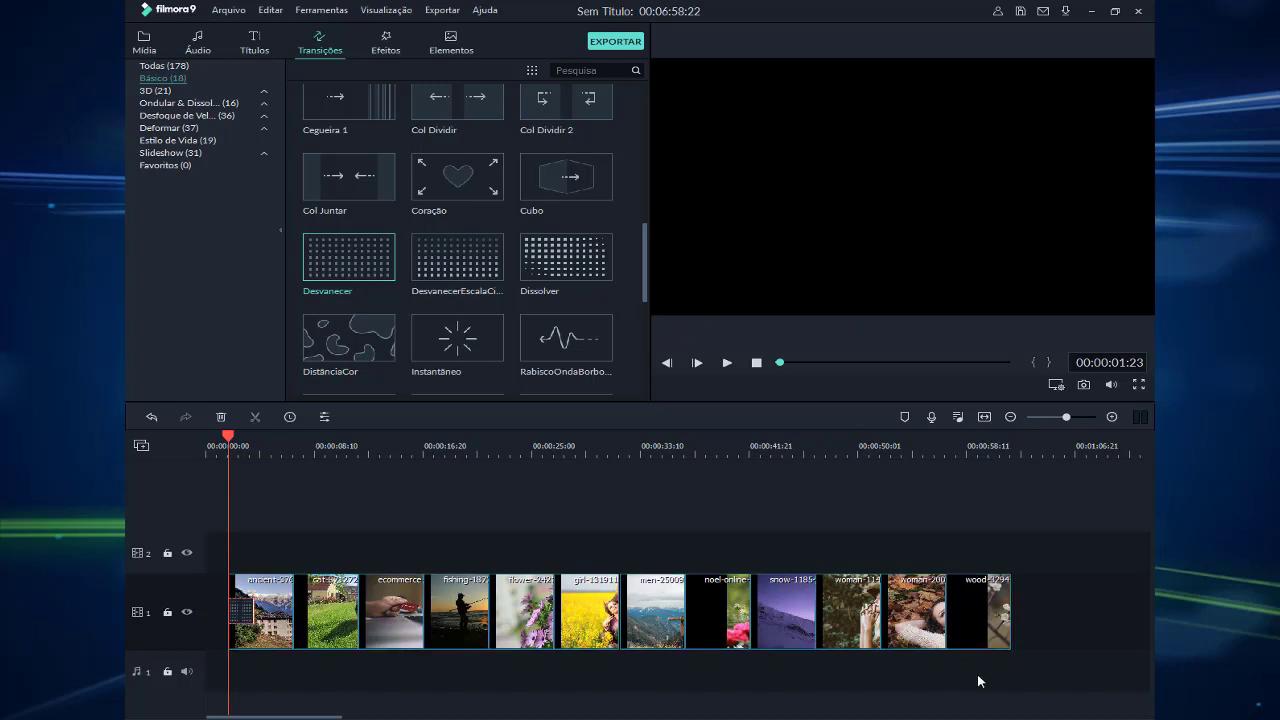
left_click_drag(1021, 680, 222, 538)
left_click_drag(315, 620, 290, 623)
left_click(293, 657)
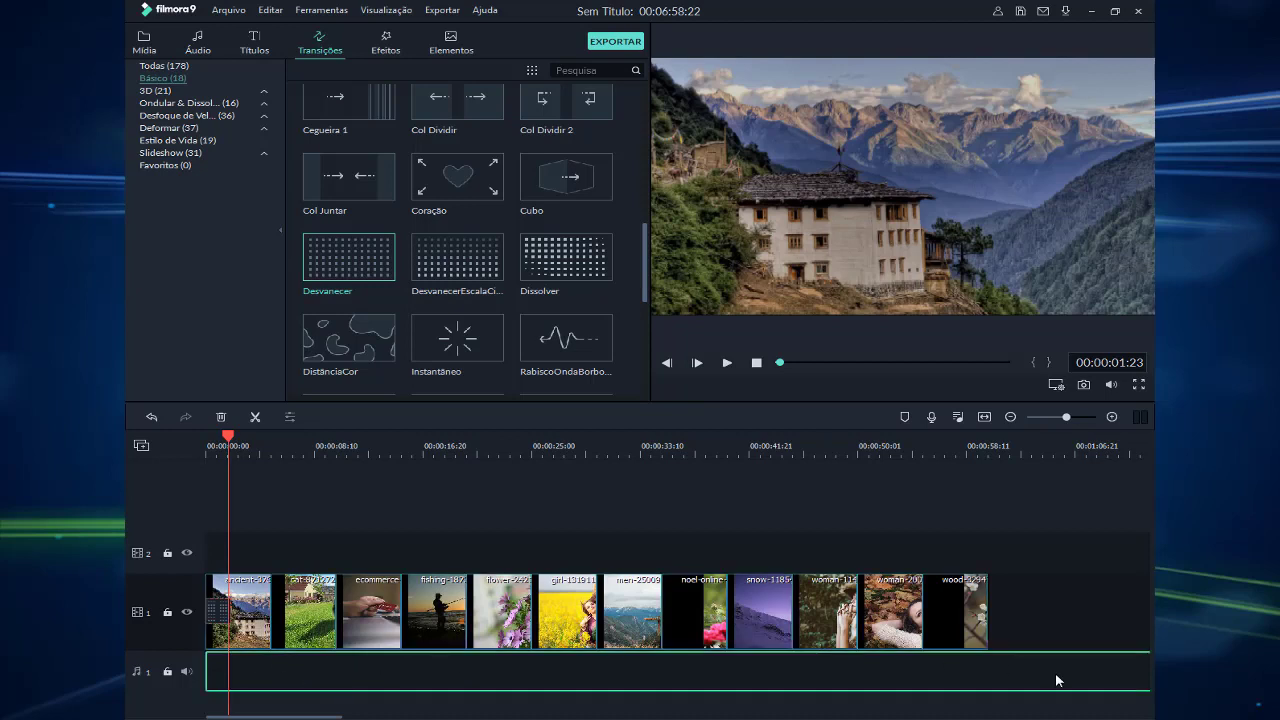
Move all clips from the cat clip onward to a later time, leaving a gap after the ancient clip
left_click_drag(267, 552, 1038, 666)
left_click(563, 615)
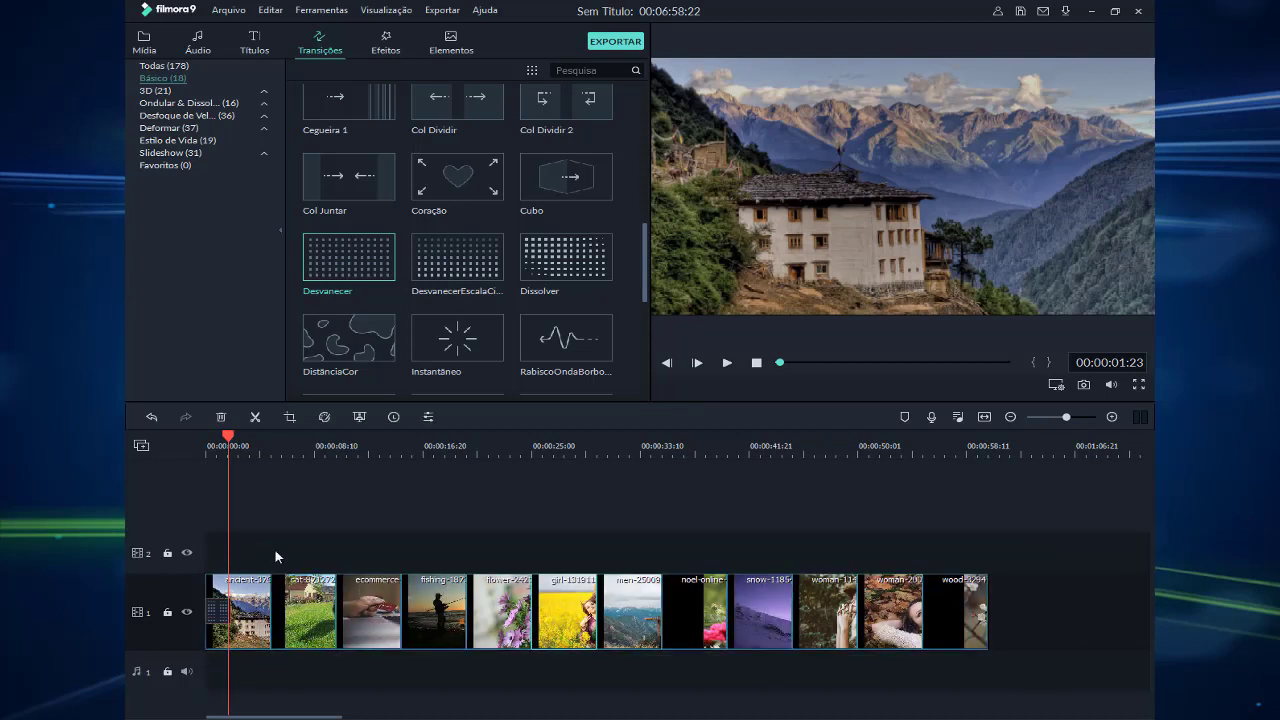
left_click_drag(297, 552, 990, 675)
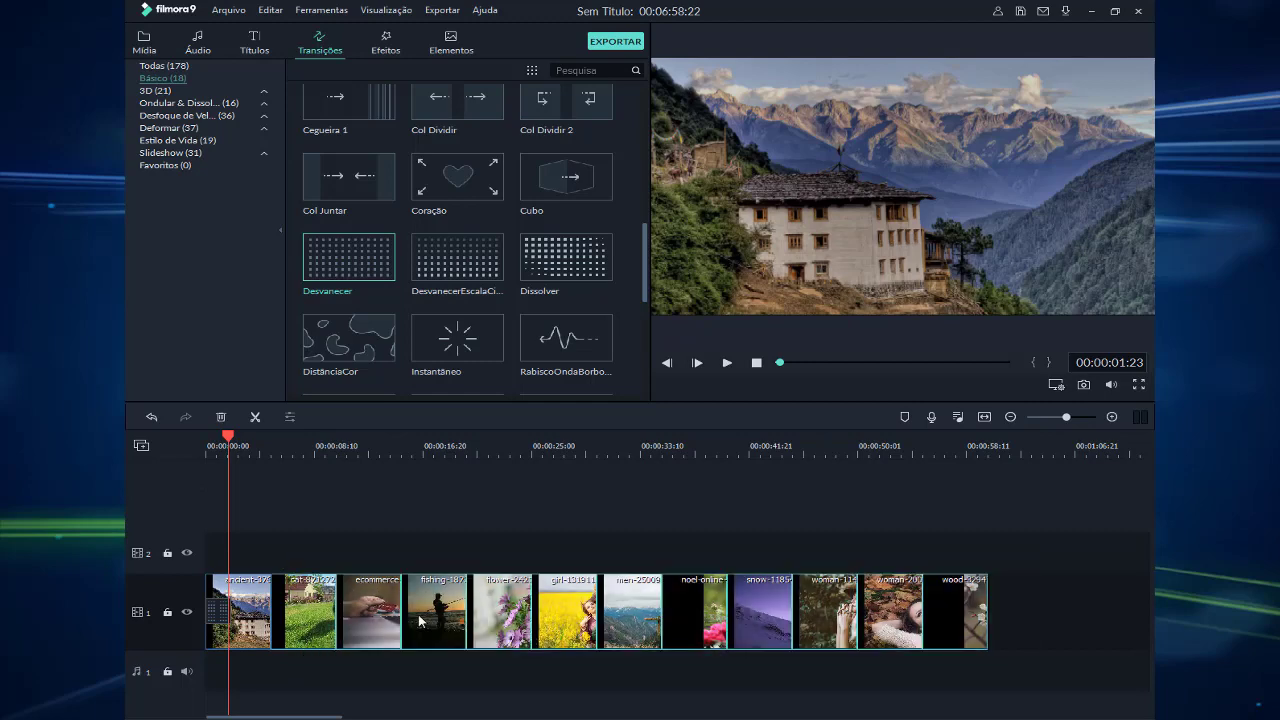
left_click_drag(420, 622, 491, 622)
Set the ancient clip's duration to 7 seconds
left_click(260, 614)
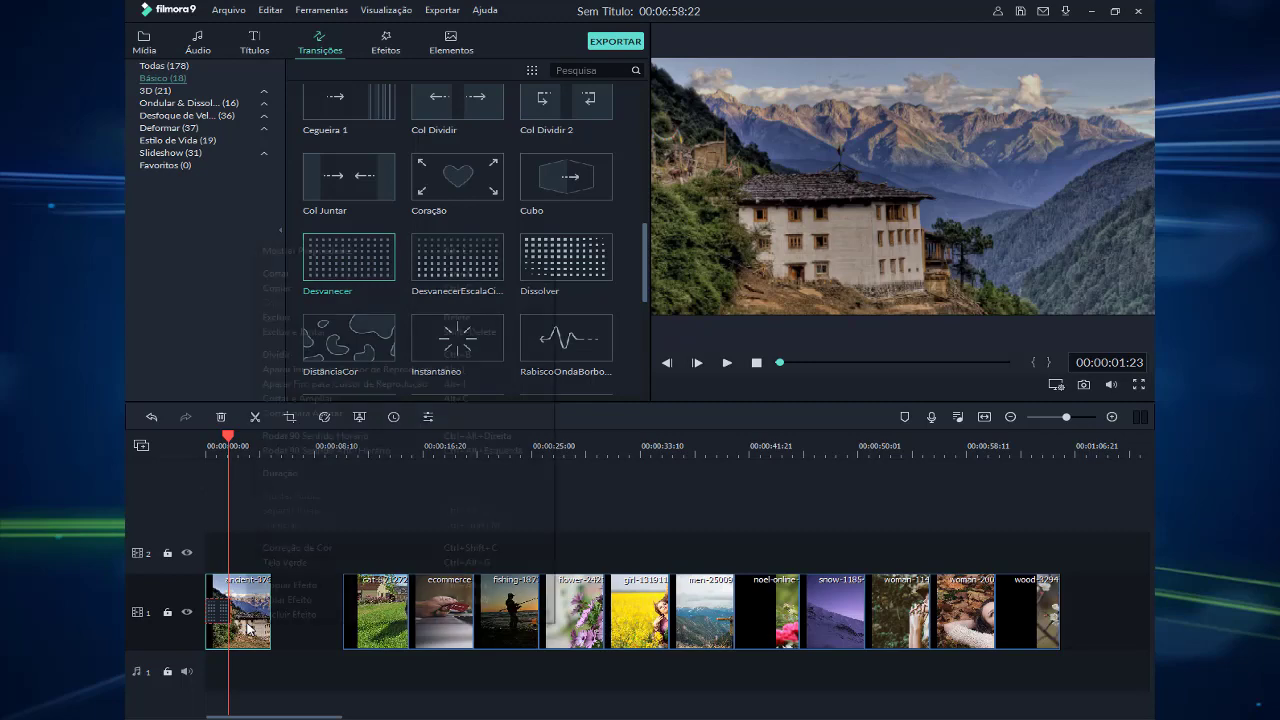
right_click(247, 623)
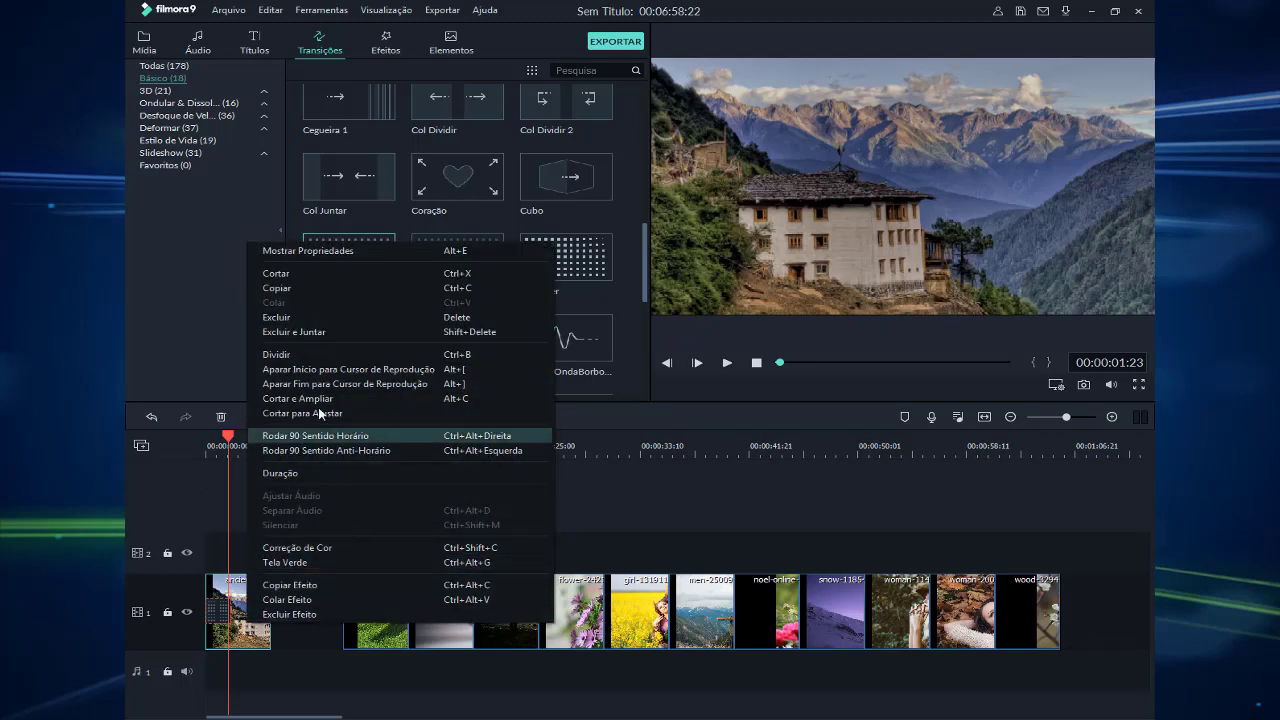
left_click(312, 475)
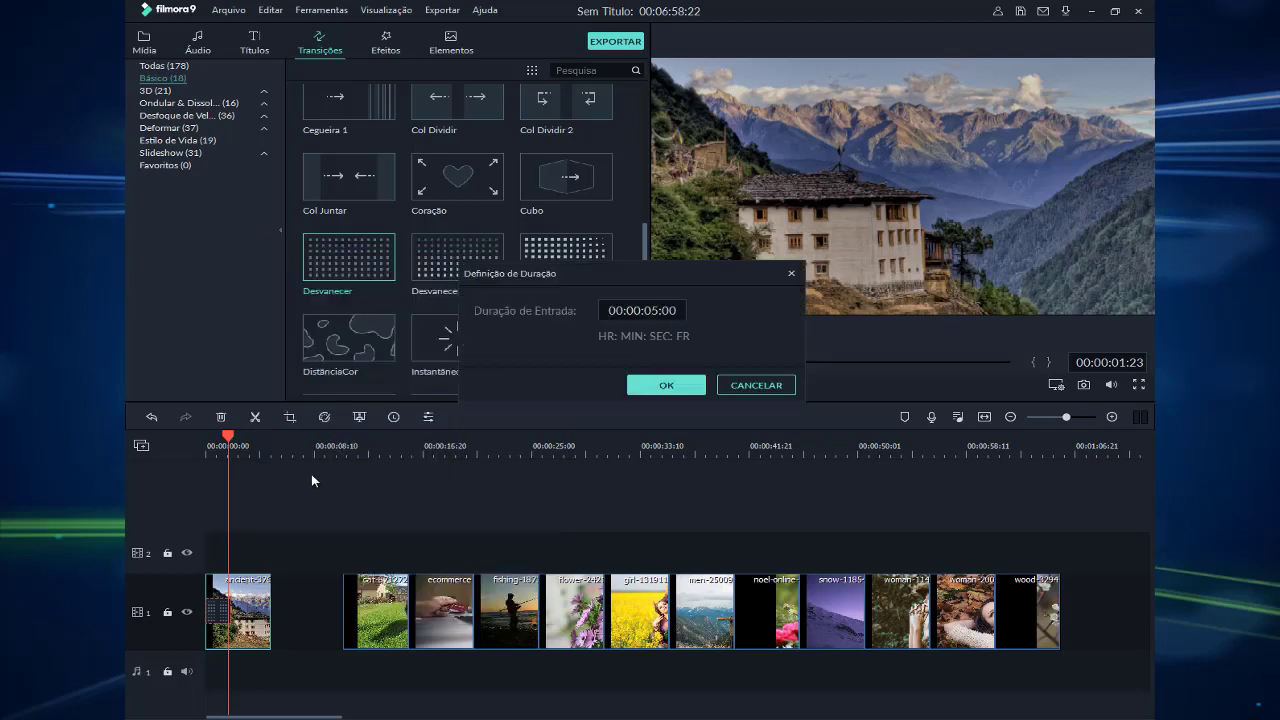
double_click(655, 311)
left_click(653, 311)
key("Delete")
type("7")
left_click(666, 386)
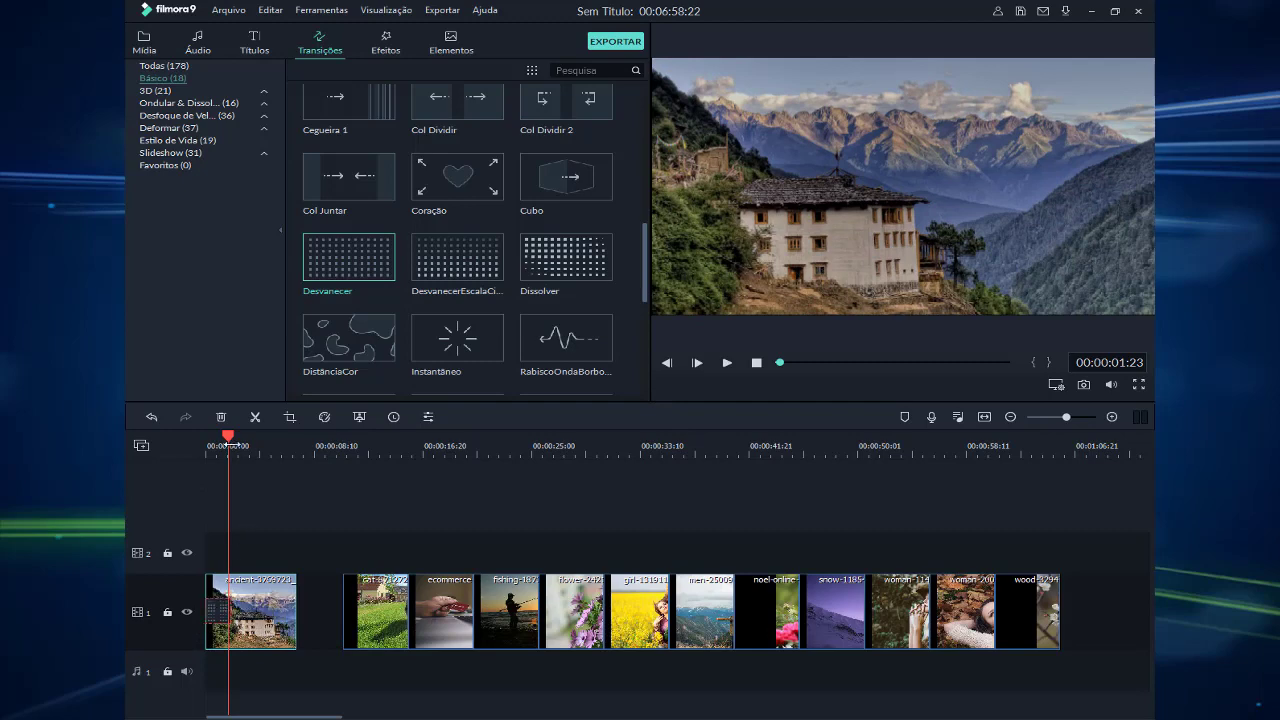
Set the ancient clip's duration to 6 seconds (00:00:06:00)
right_click(281, 618)
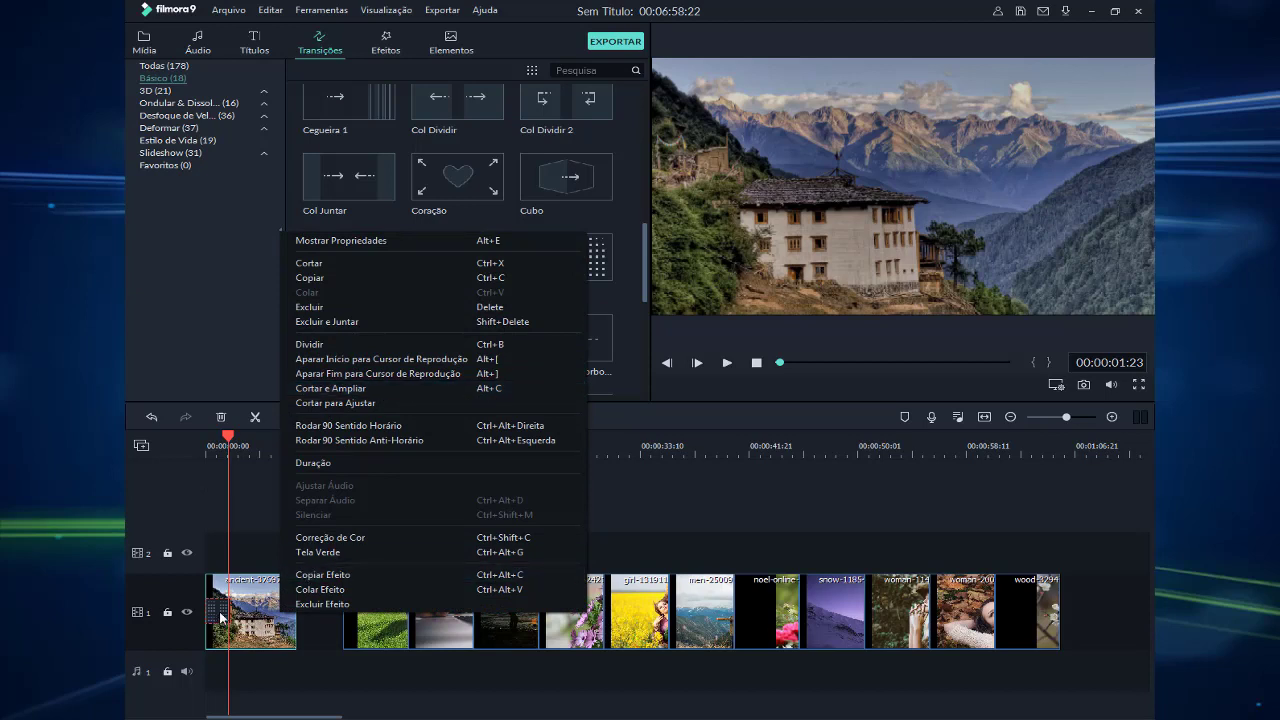
left_click(340, 462)
double_click(650, 311)
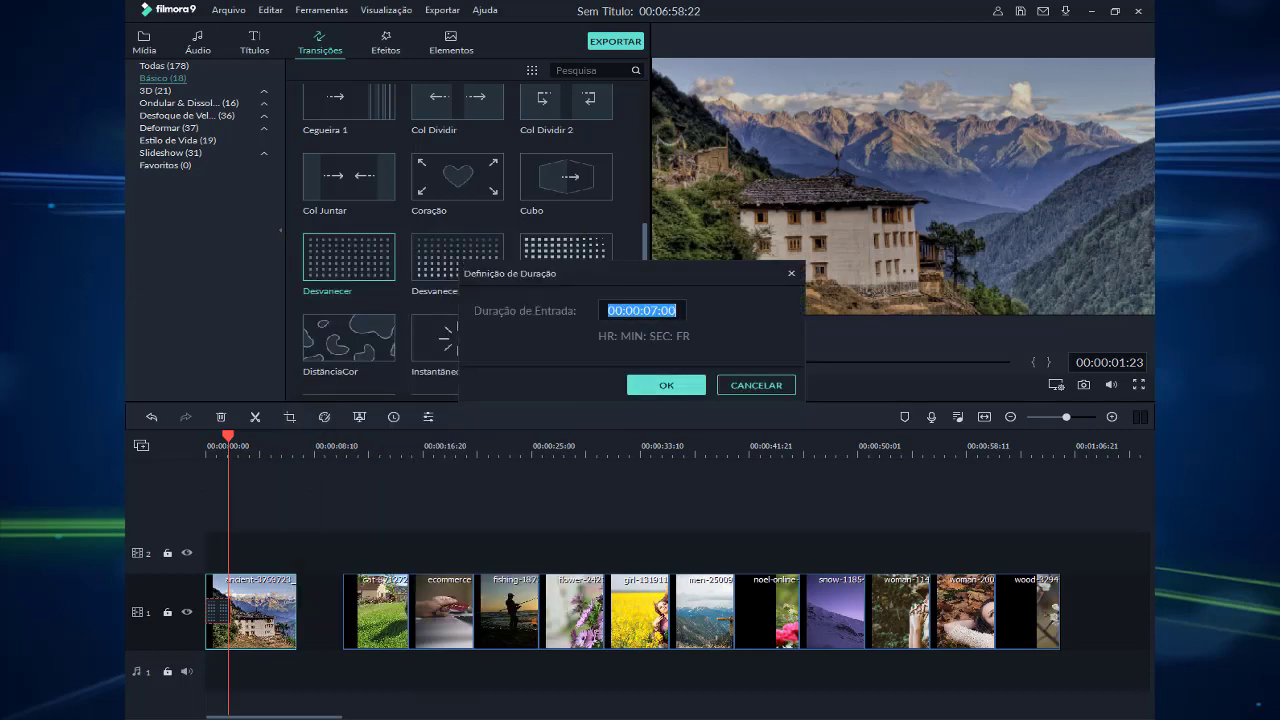
left_click(651, 311)
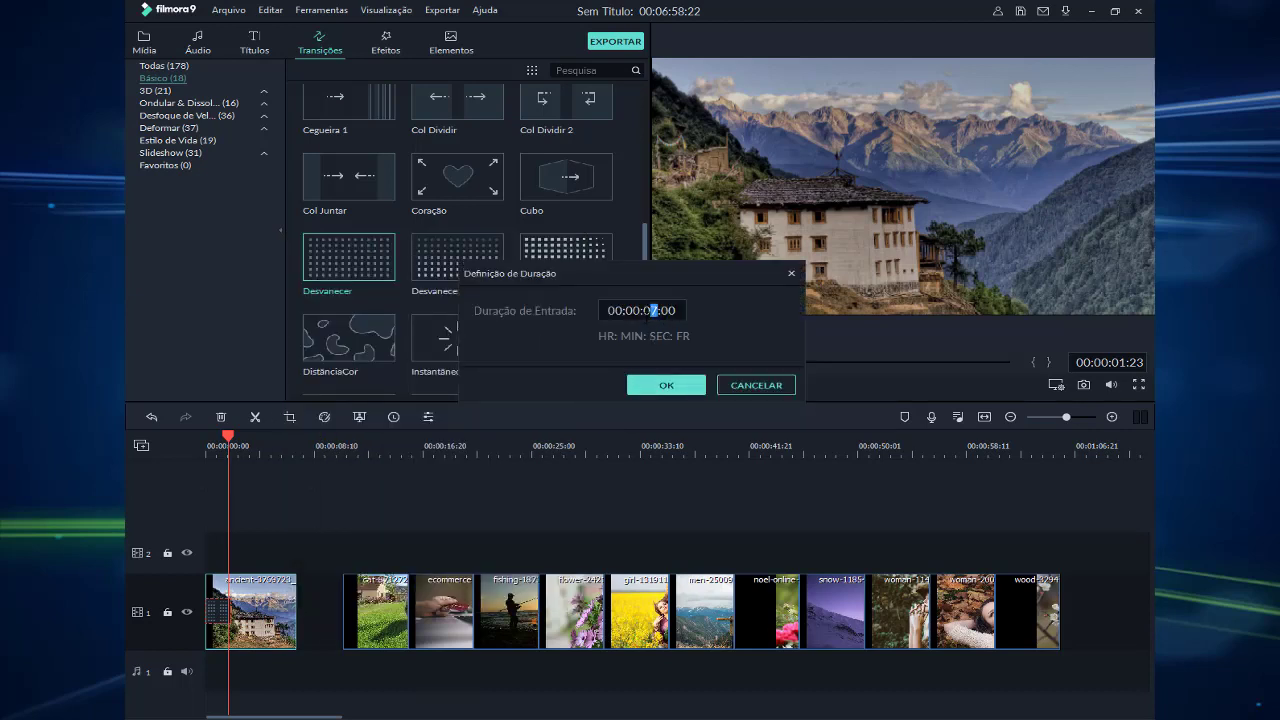
type("6")
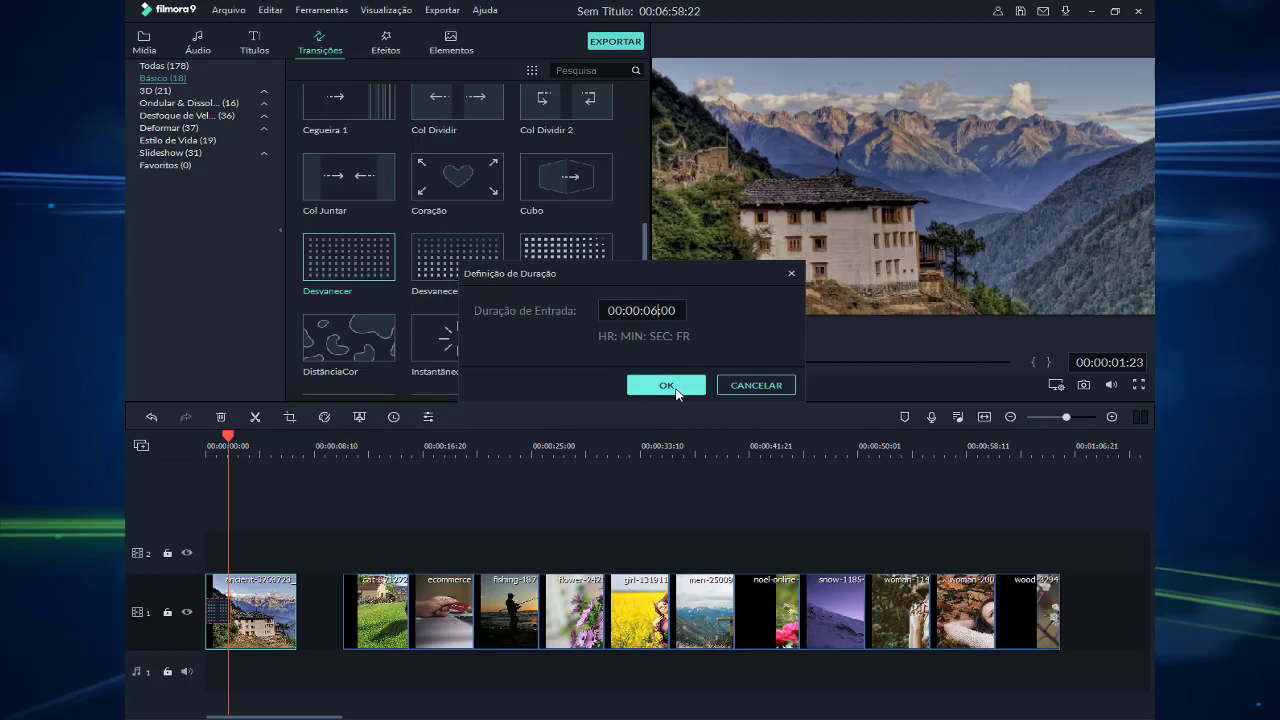
left_click(668, 386)
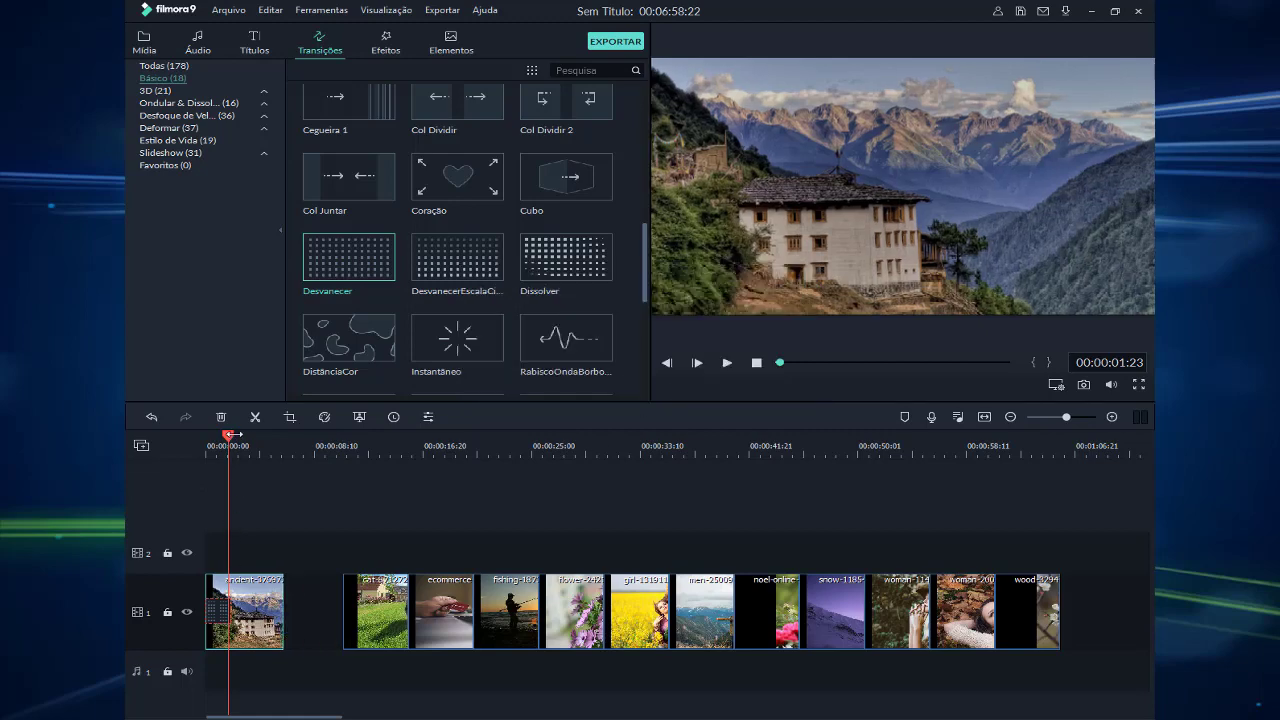
Ripple-delete the empty gap between the ancient and cat clips with Excluir e Juntar
mouse_move(237, 434)
left_mouse_down()
mouse_move(202, 443)
mouse_move(246, 436)
left_mouse_up()
left_click_drag(1078, 674, 346, 546)
left_click(320, 632)
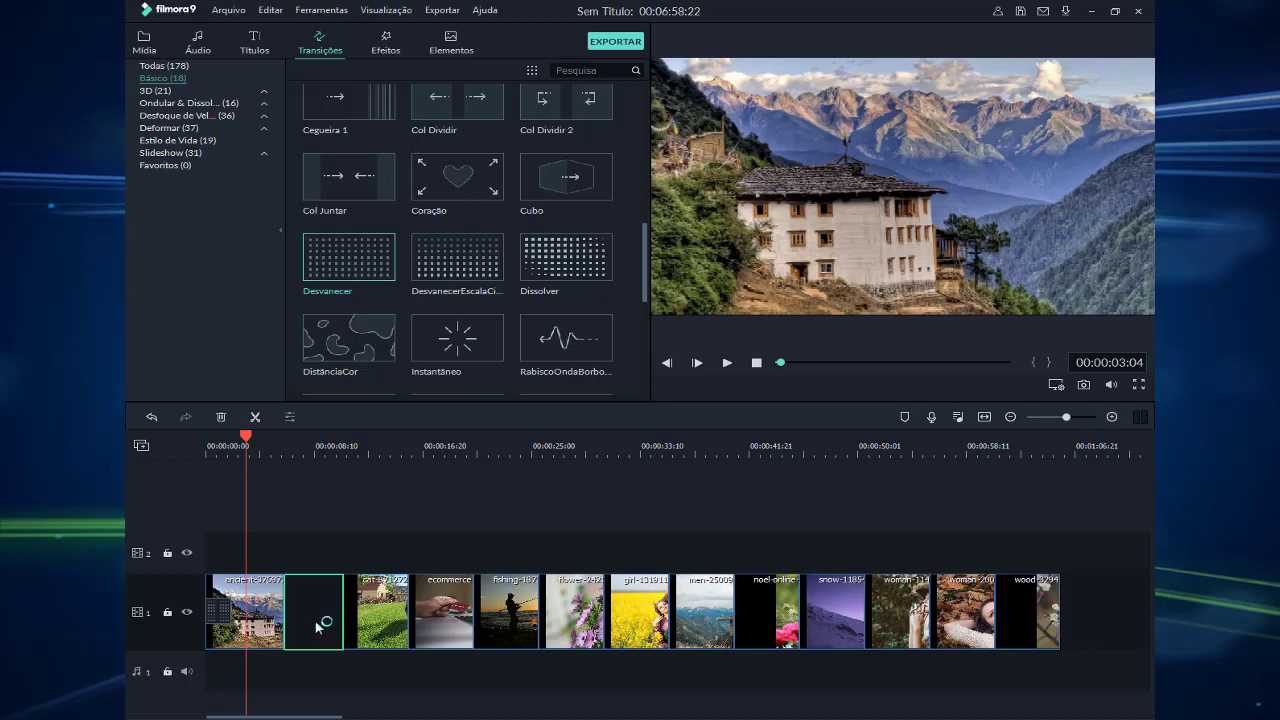
right_click(320, 608)
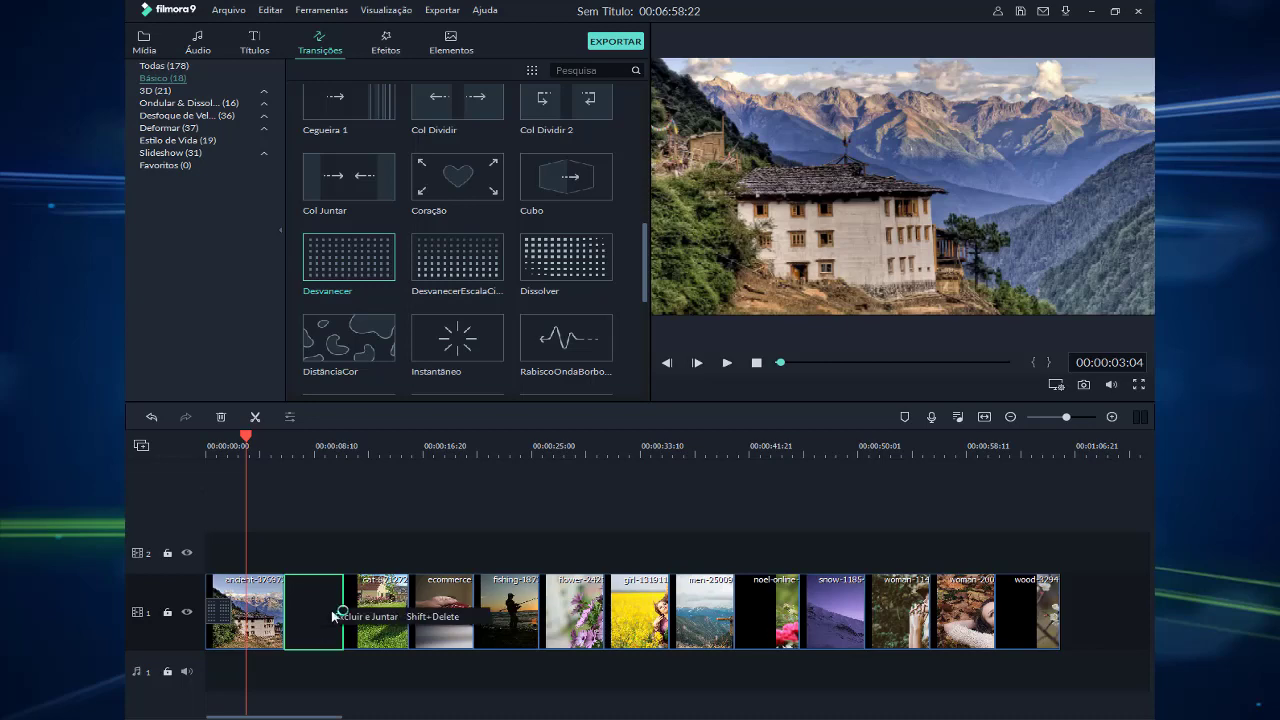
left_click(445, 618)
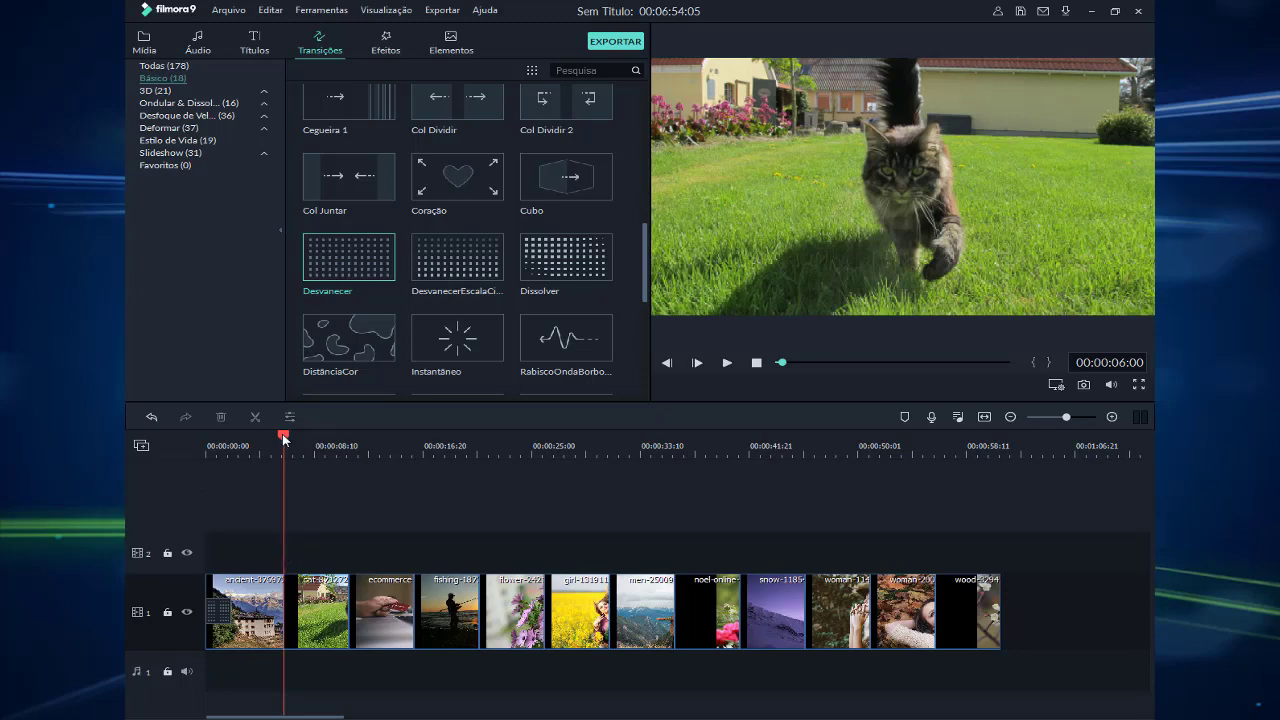
Scrub through the beginning of the cat clip and look through the basic transitions
left_click_drag(283, 437, 316, 512)
left_click(1129, 632)
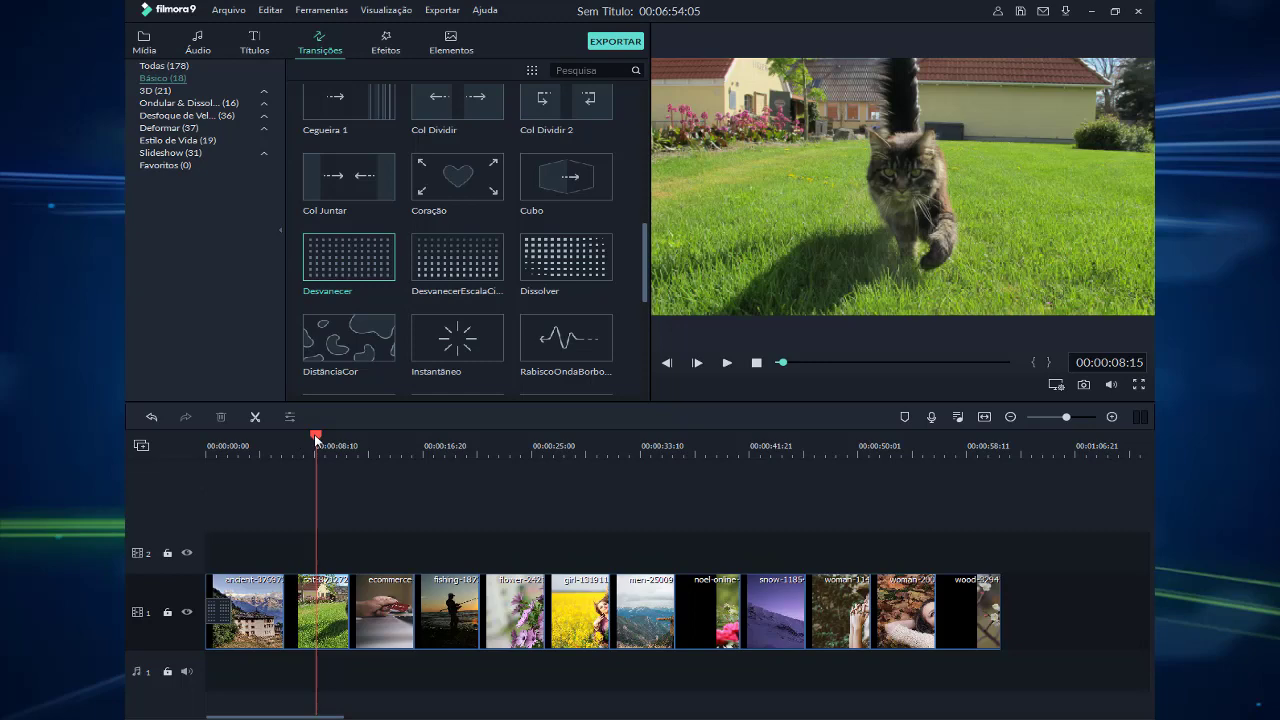
left_click_drag(316, 438, 284, 432)
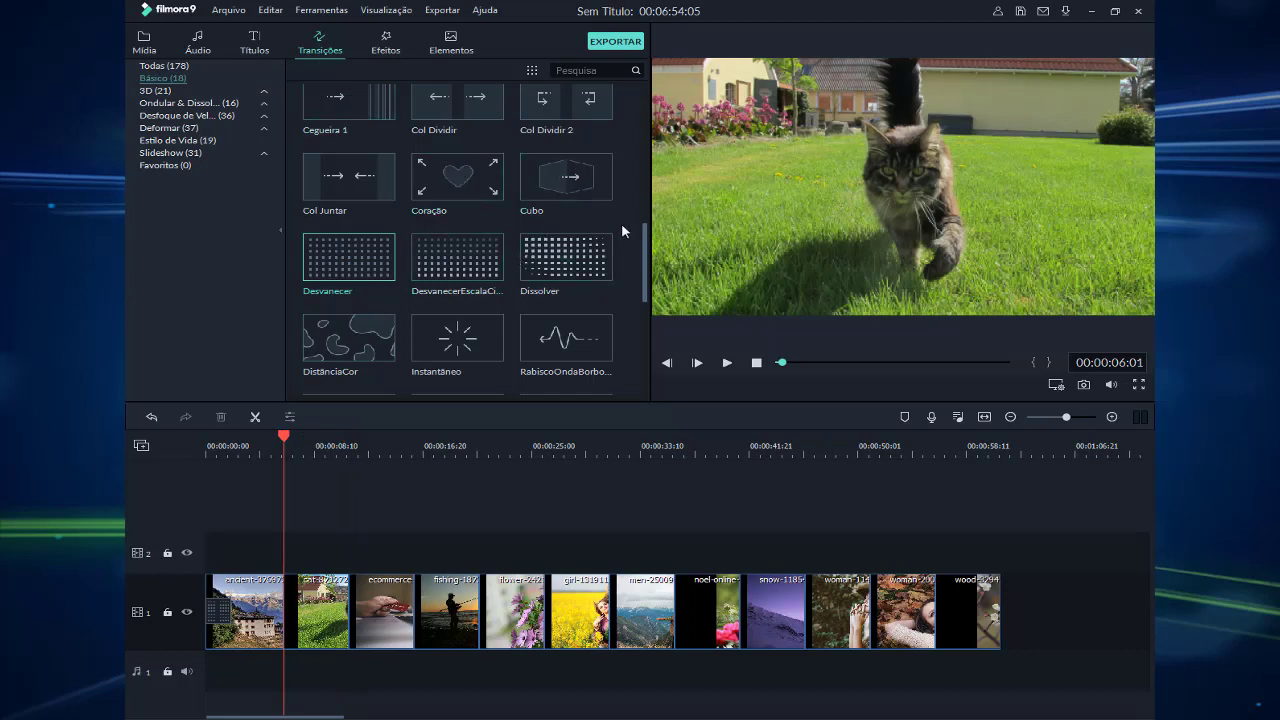
scroll(629, 184, "up", 3)
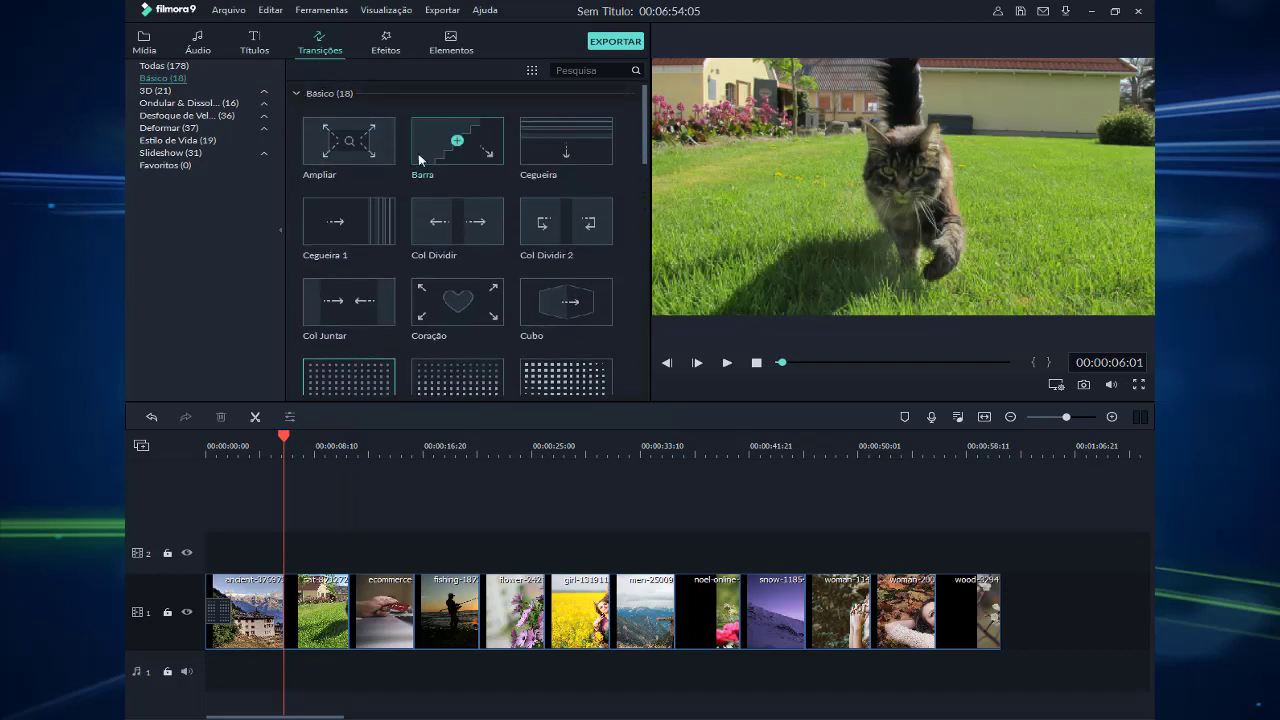
left_click(345, 147)
scroll(650, 157, "down", 2)
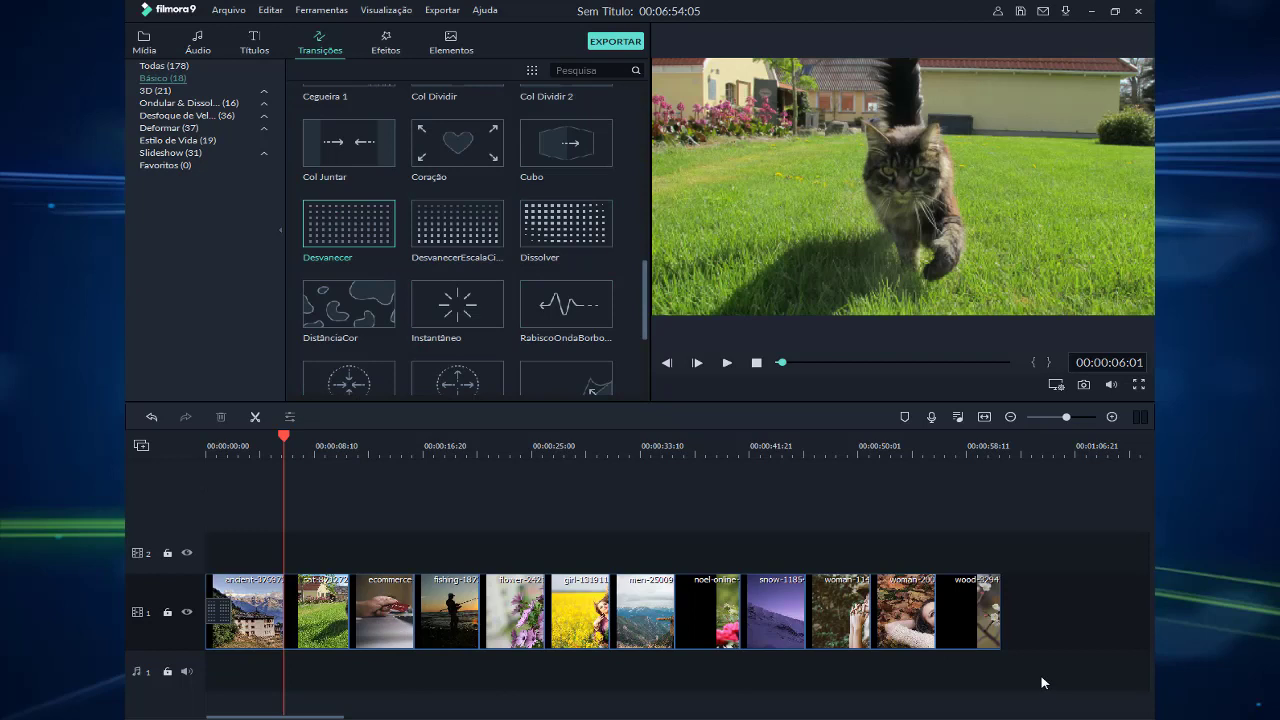
Select all the clips on video track 1 and apply the Desvanecer transition to the selected clips
left_click_drag(1042, 678, 281, 544)
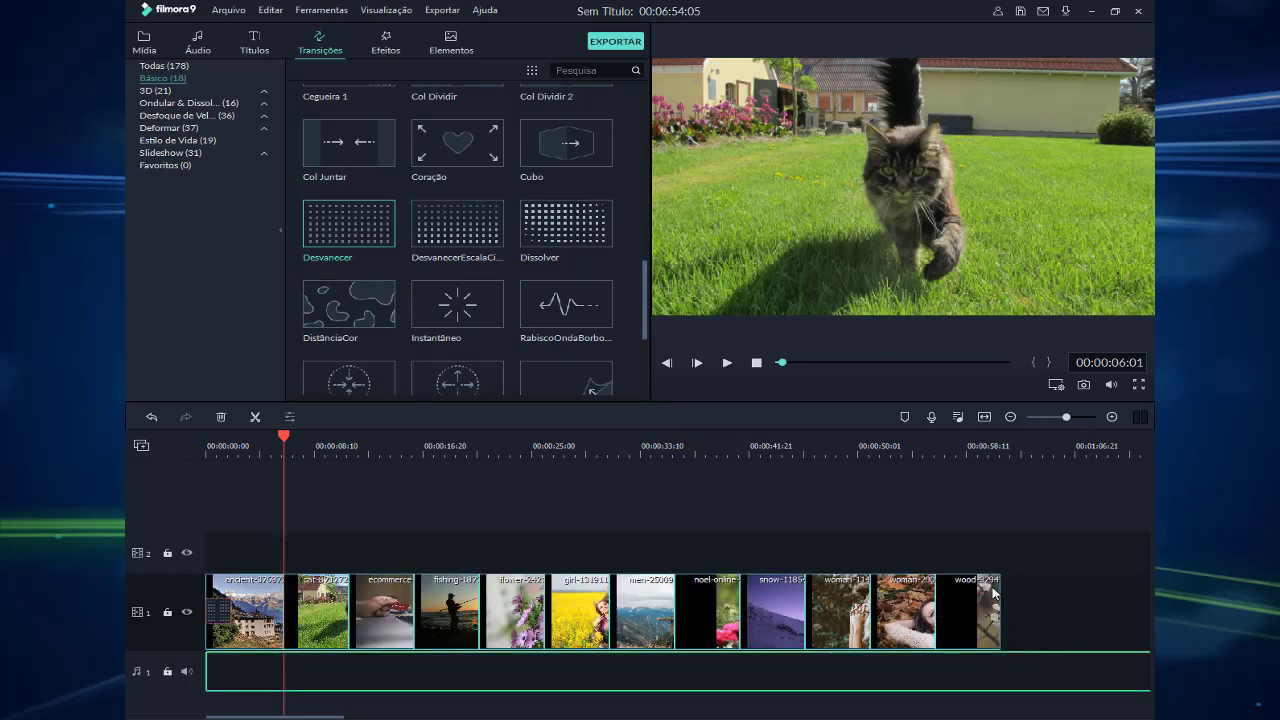
left_click_drag(324, 499, 967, 690)
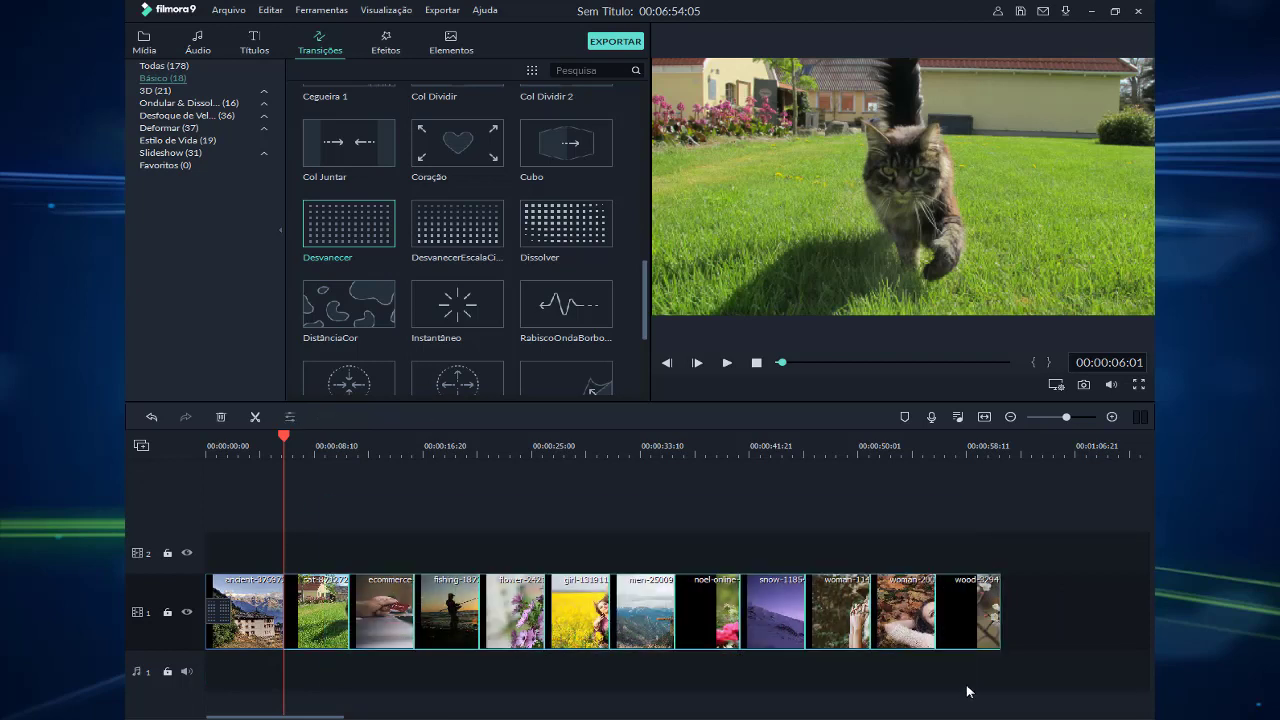
left_click(334, 242)
right_click(334, 242)
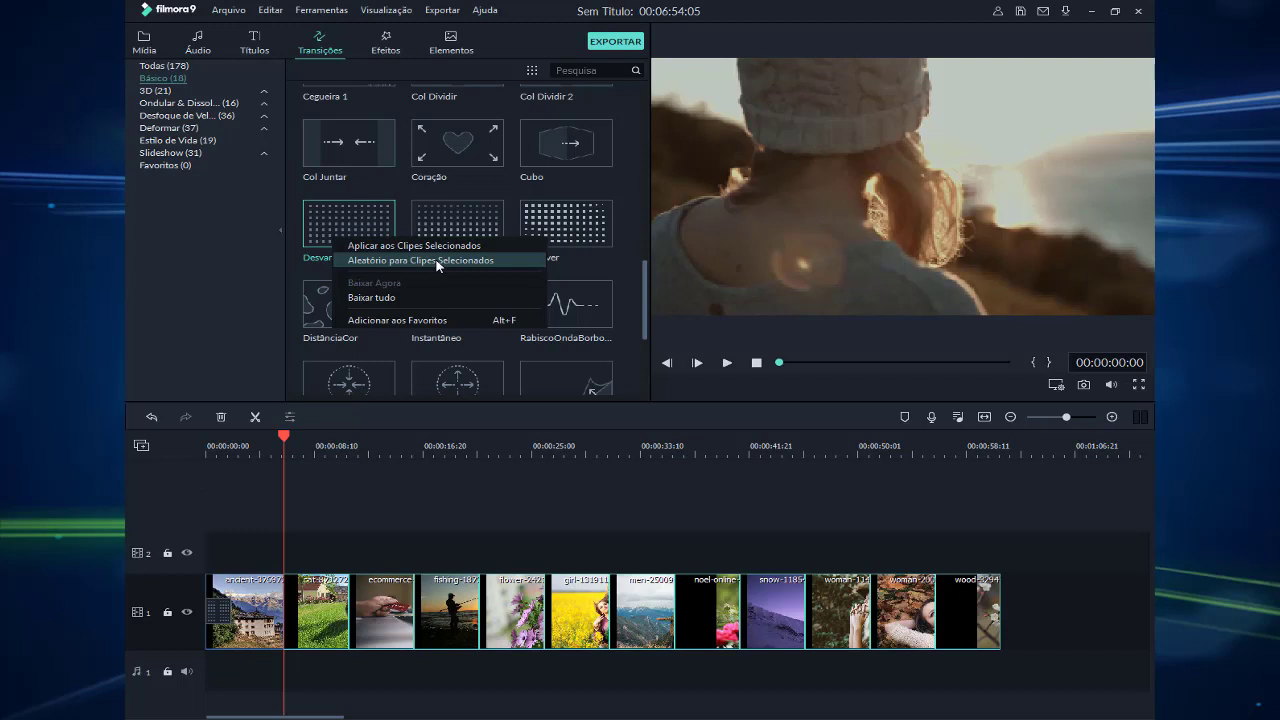
left_click(621, 271)
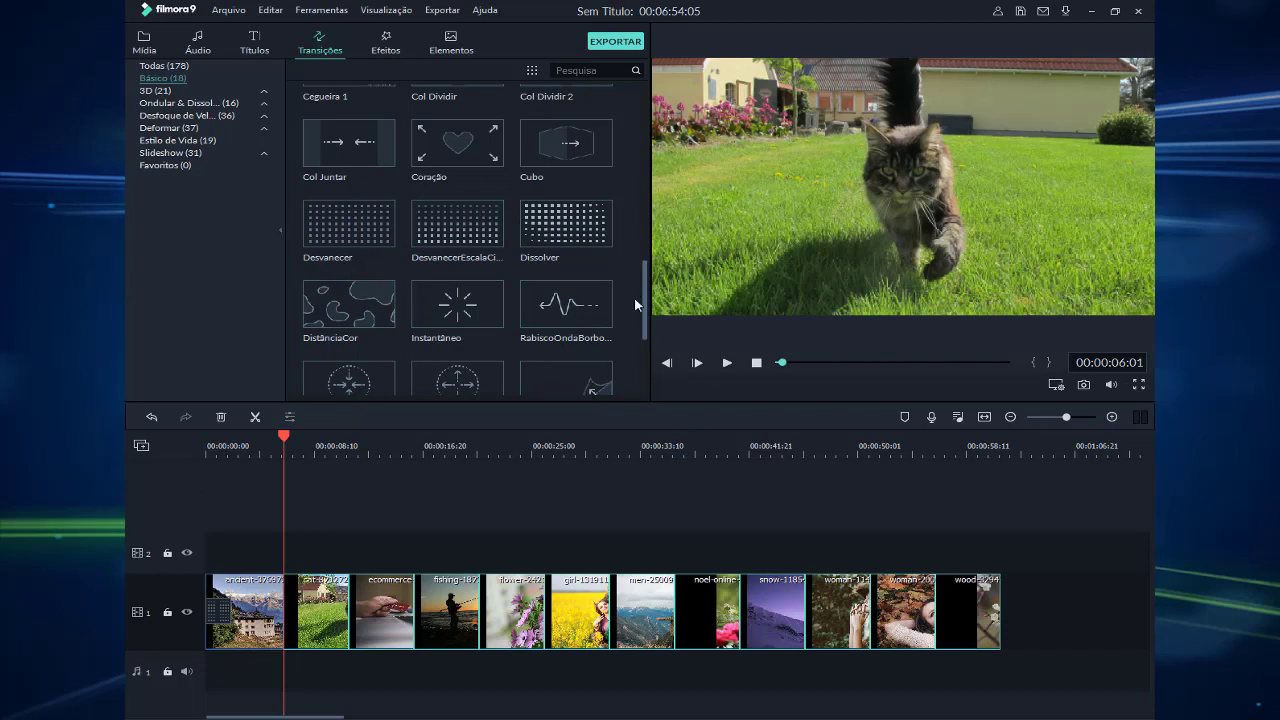
right_click(355, 240)
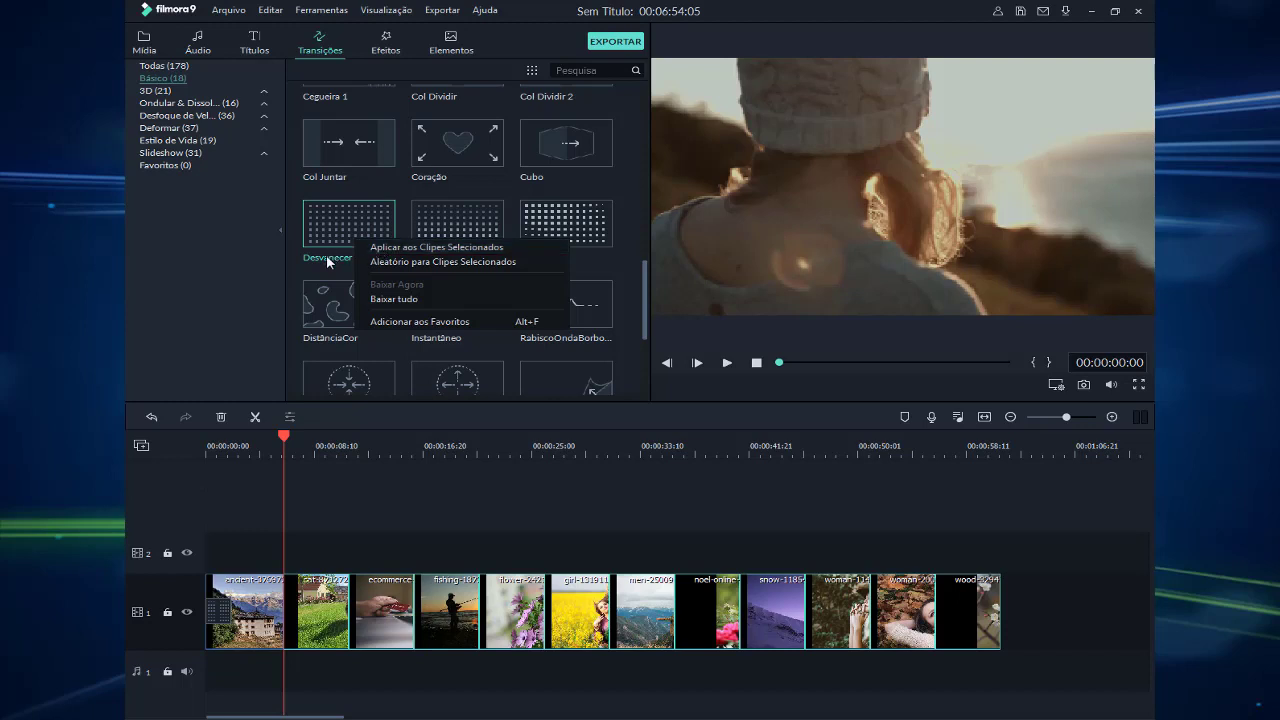
left_click(392, 247)
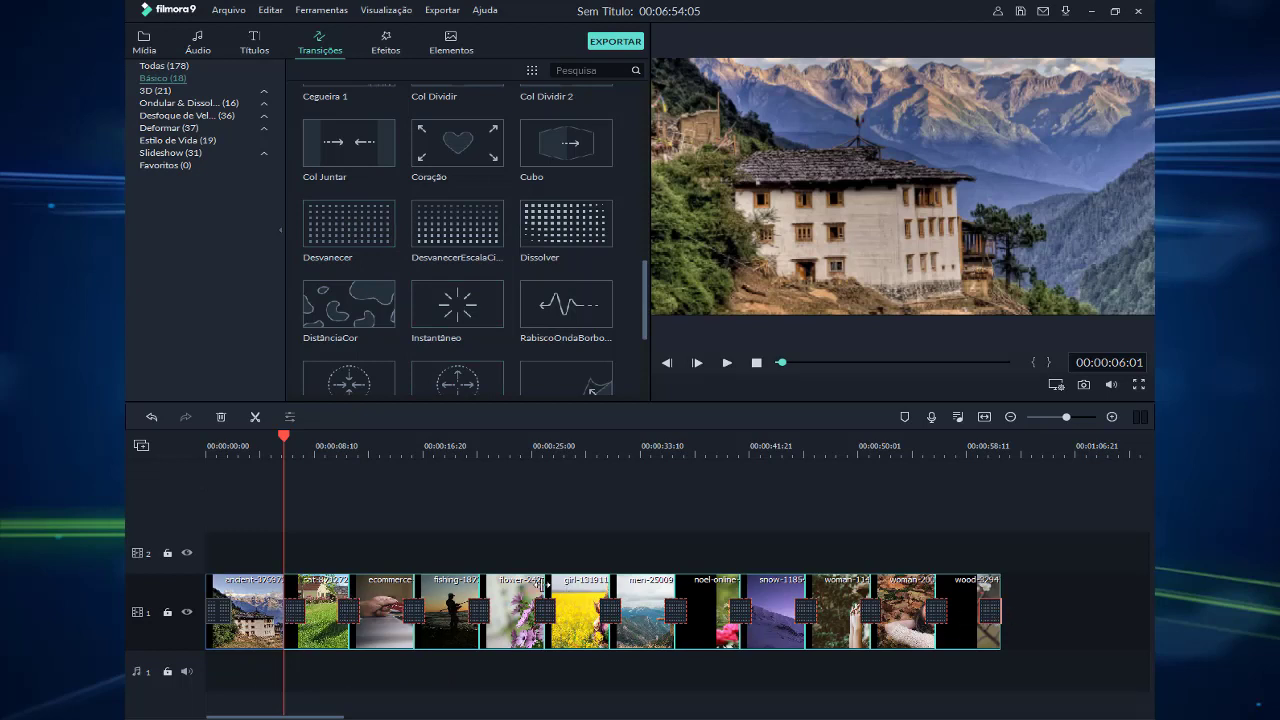
Centre the transition between the ancient and cat clips on their cut, keeping its mode as Sobreposição
left_click(340, 684)
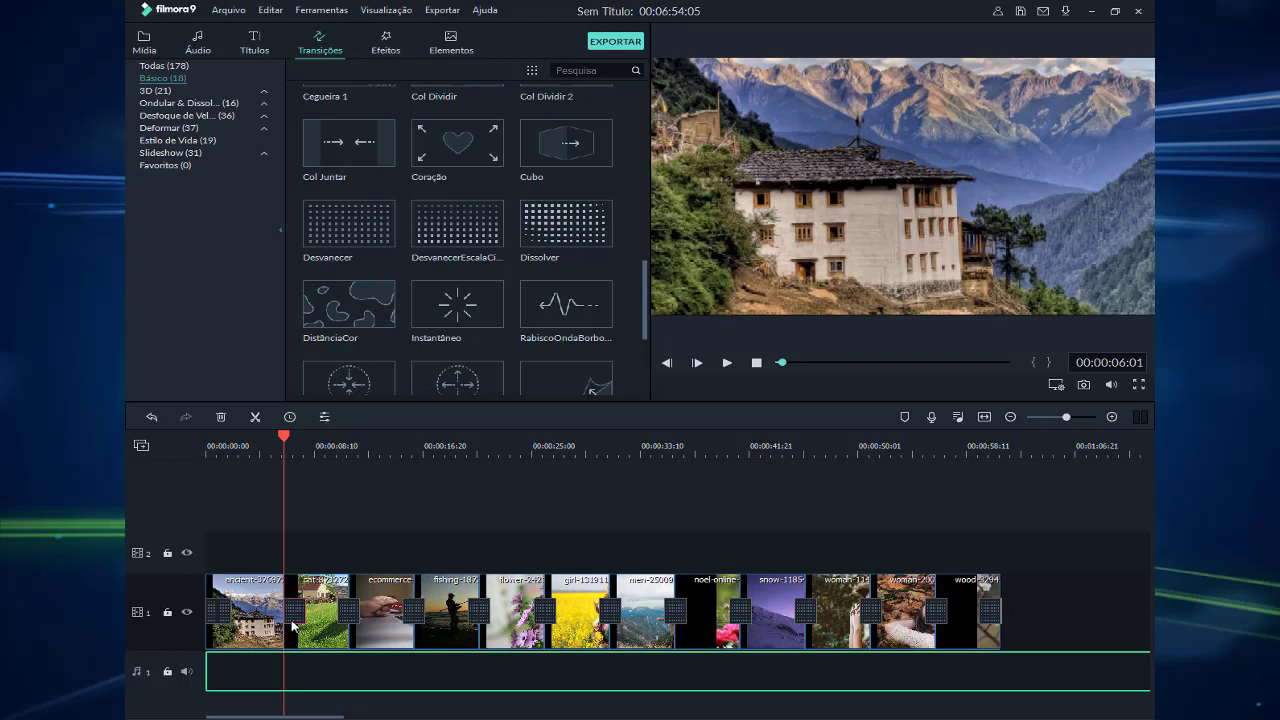
left_click_drag(292, 620, 287, 620)
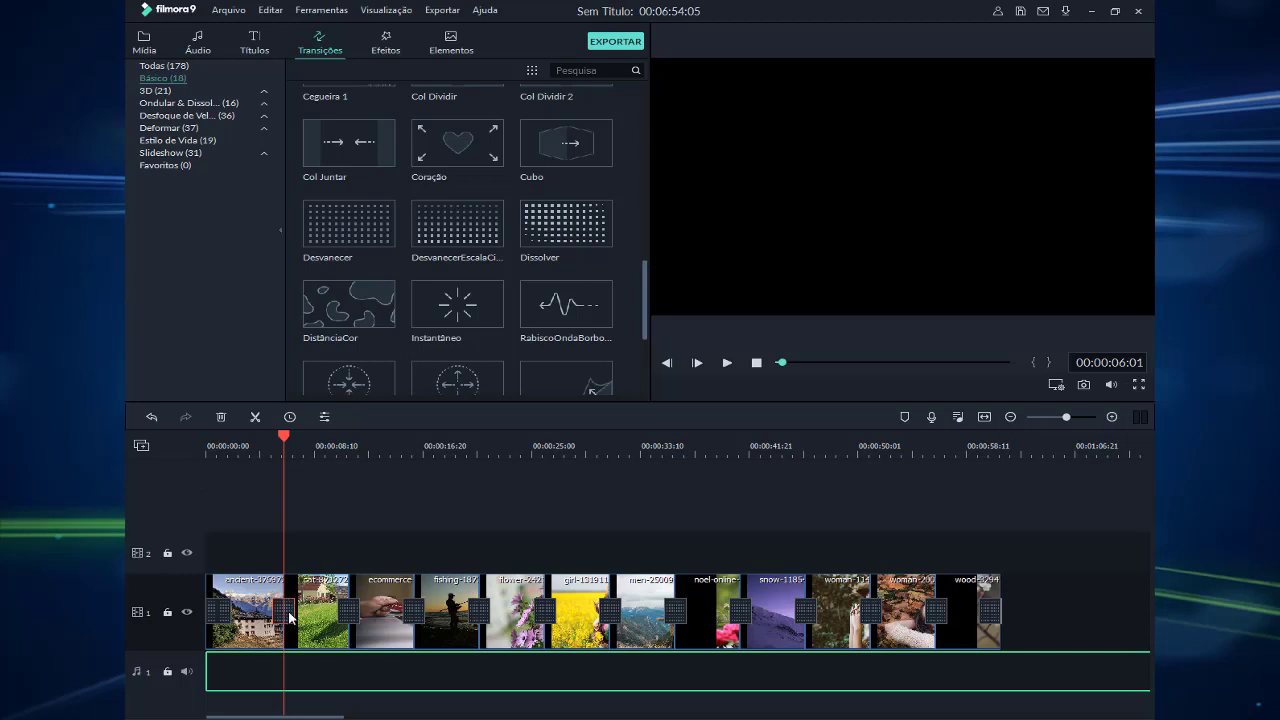
double_click(290, 617)
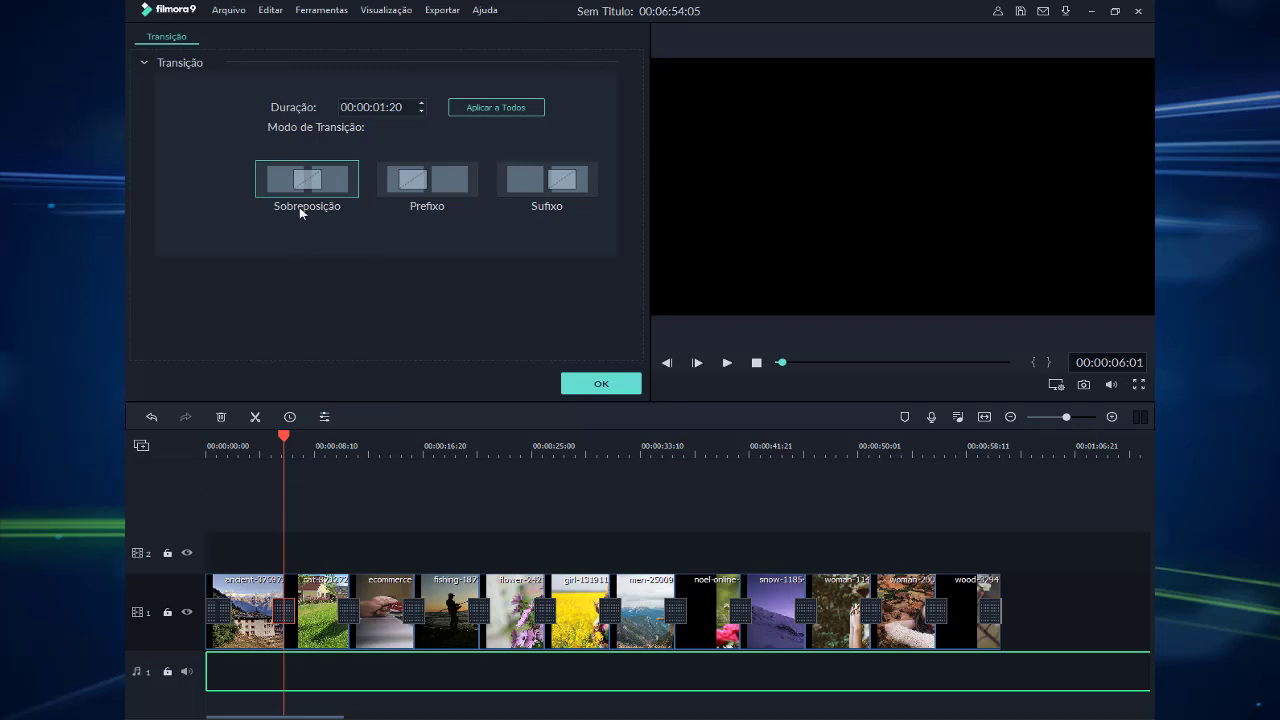
left_click(588, 382)
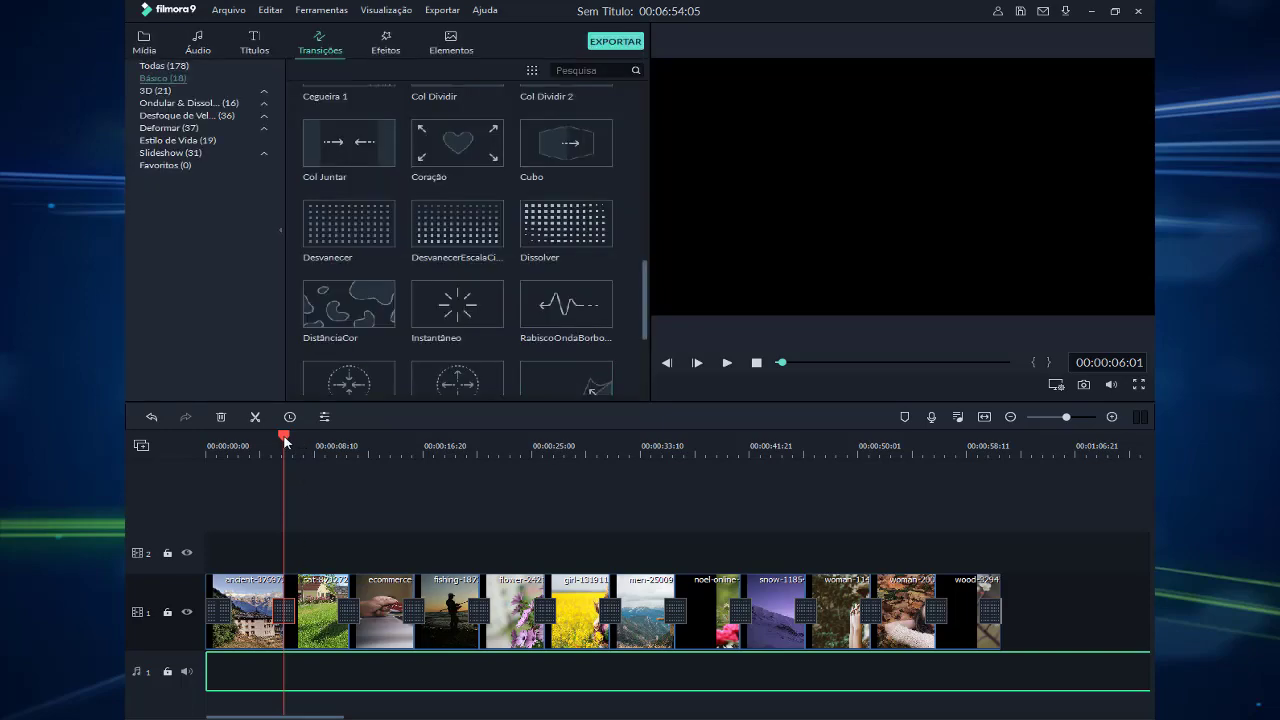
Add a short Preto colour clip from Cores de Amostra after the wood clip and check the slideshow's end
left_click_drag(284, 440, 992, 500)
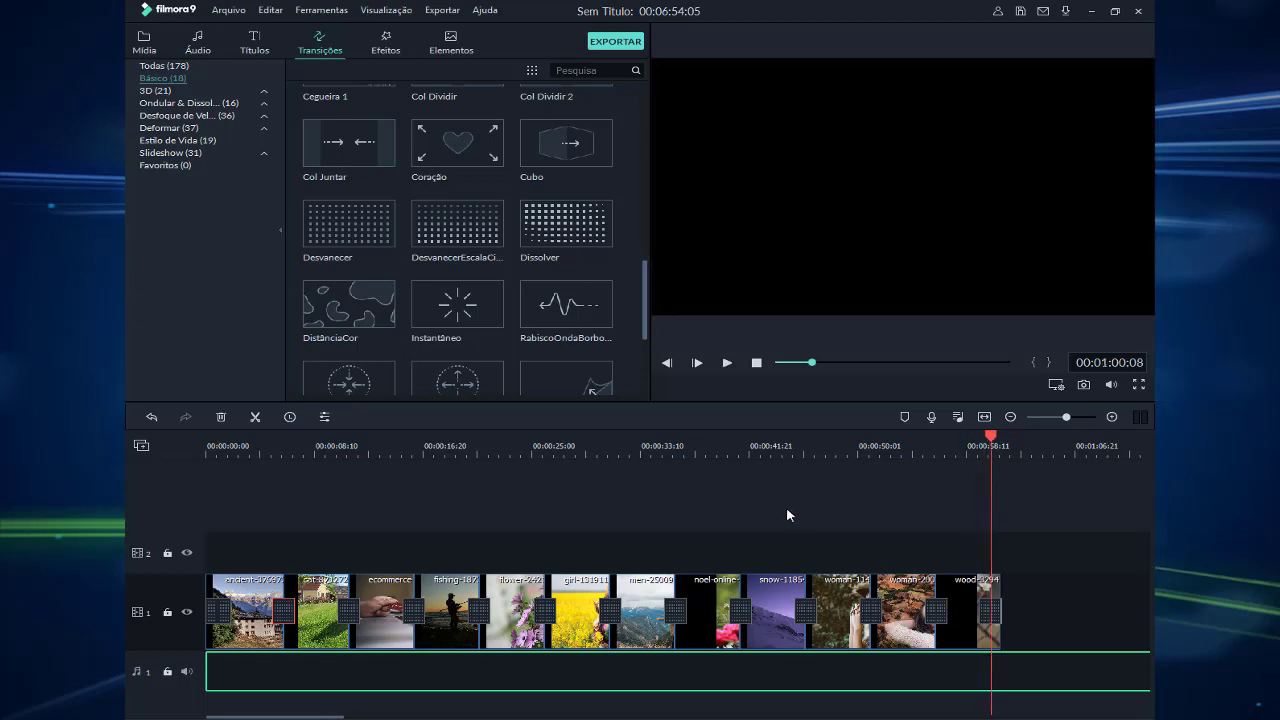
left_click_drag(993, 437, 1012, 437)
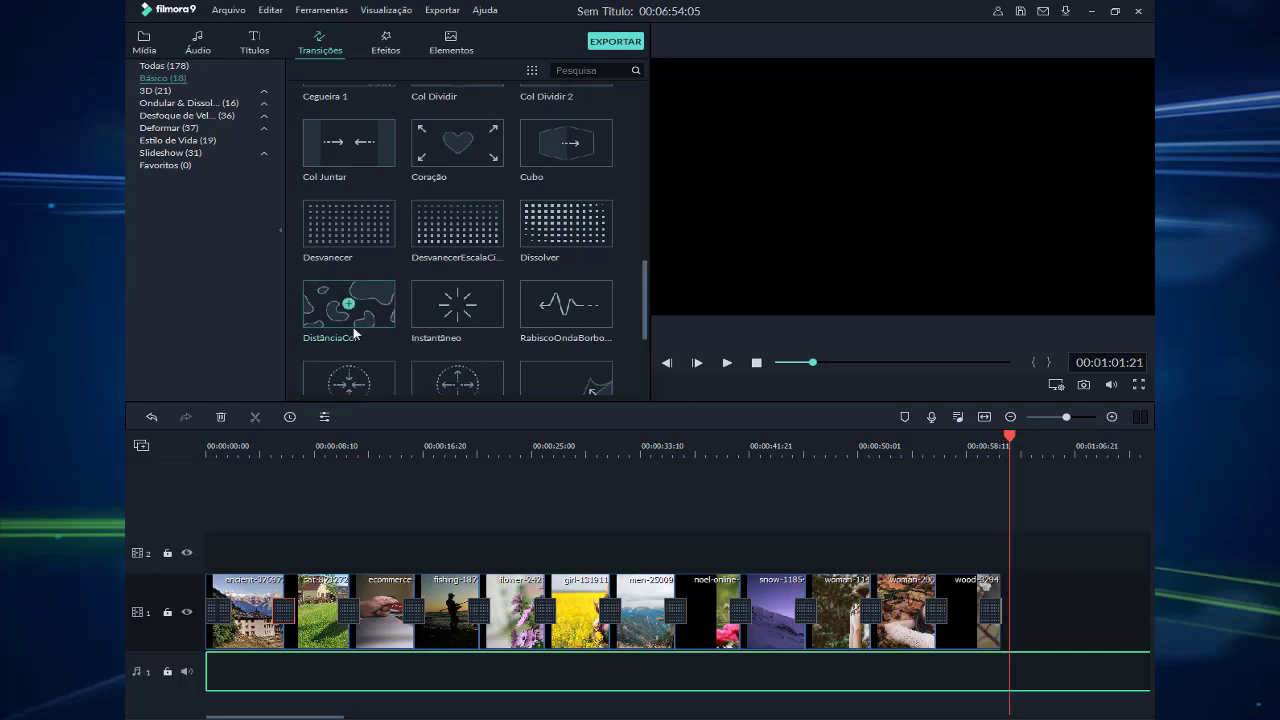
left_click(145, 52)
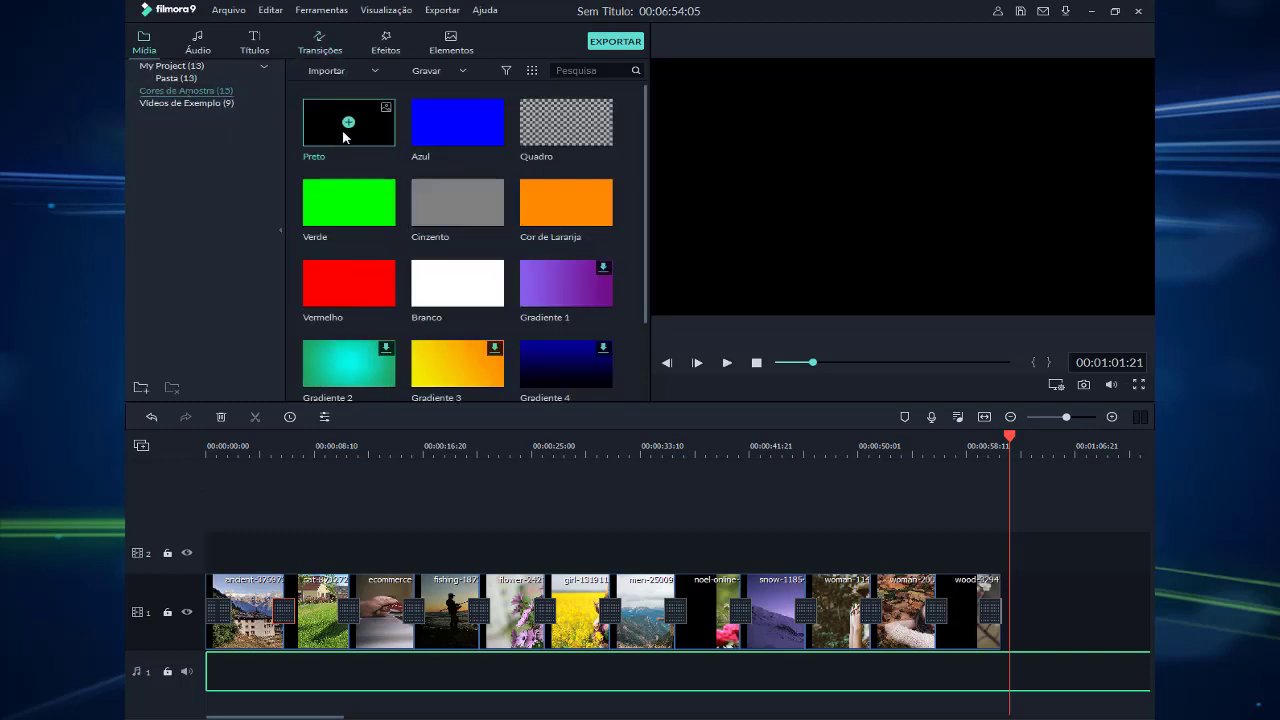
left_click_drag(344, 136, 1021, 613)
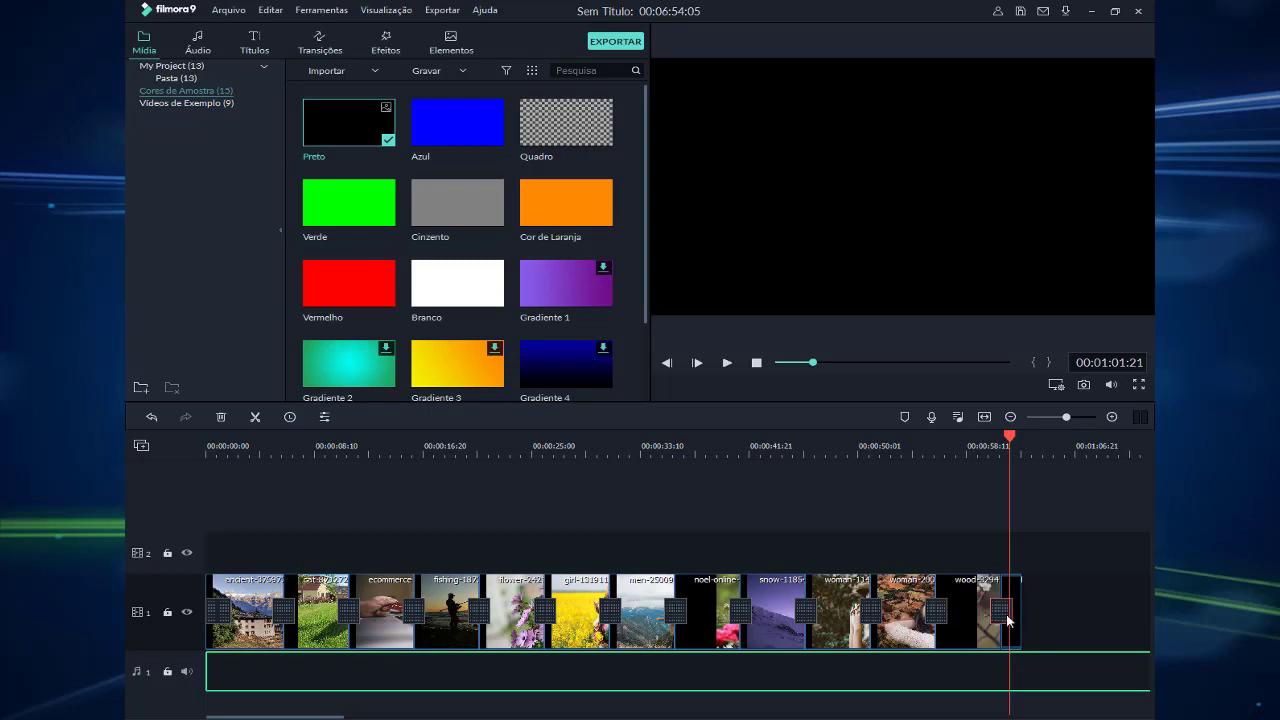
mouse_move(1009, 437)
left_mouse_down()
mouse_move(993, 437)
mouse_move(1024, 440)
left_mouse_up()
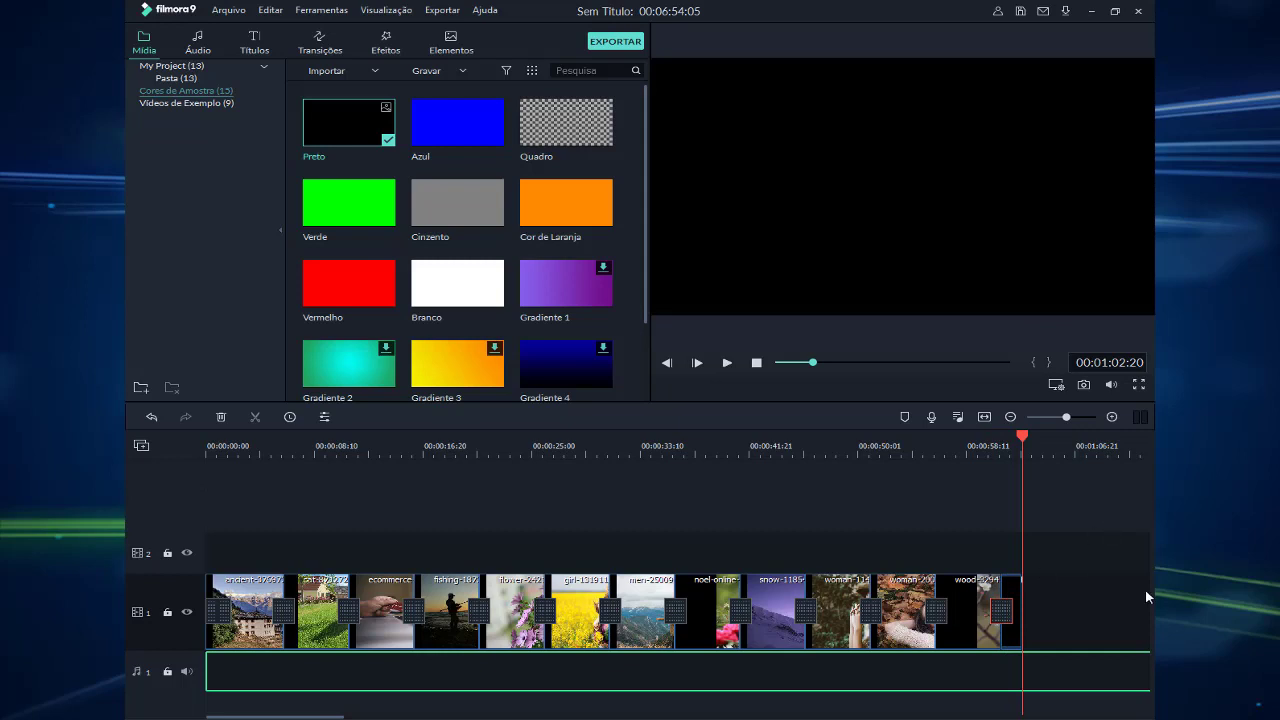
mouse_move(1022, 437)
left_mouse_down()
mouse_move(989, 437)
mouse_move(1022, 437)
left_mouse_up()
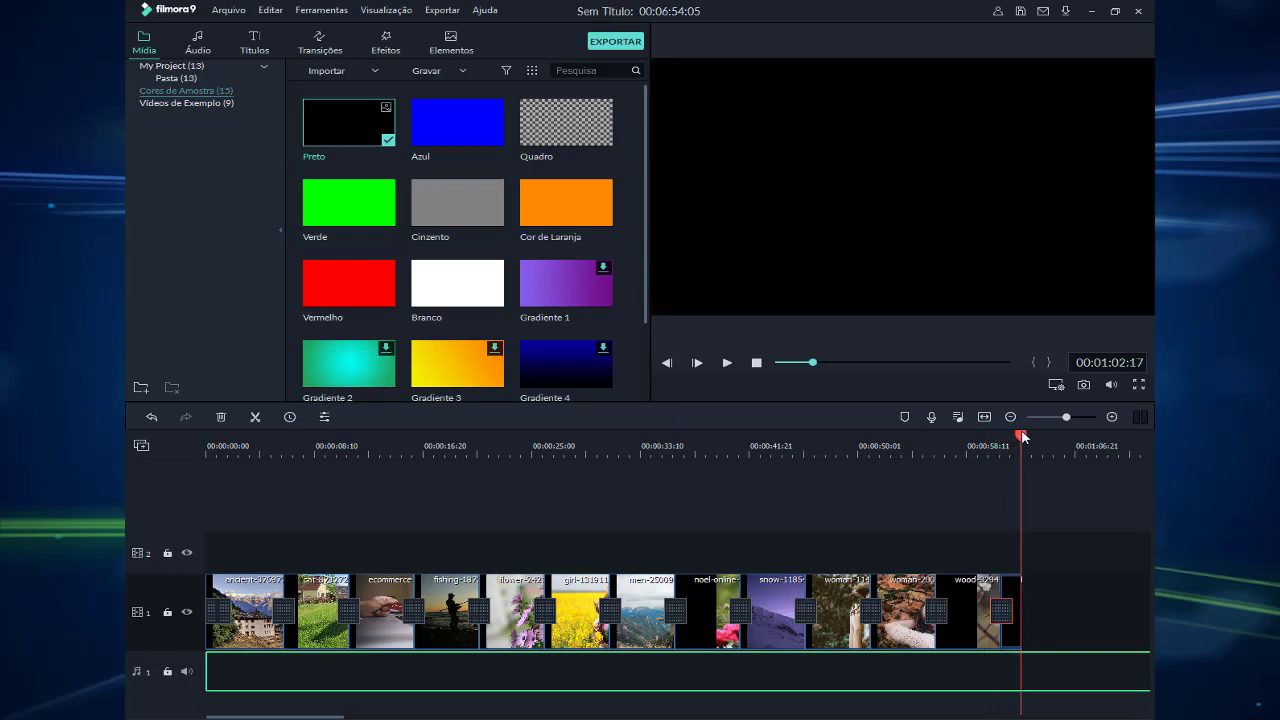
Listen to the Rock tracks Since I Started and A-GROUP - Verve, and place A-GROUP - Verve at the start of audio track 1
left_click(200, 50)
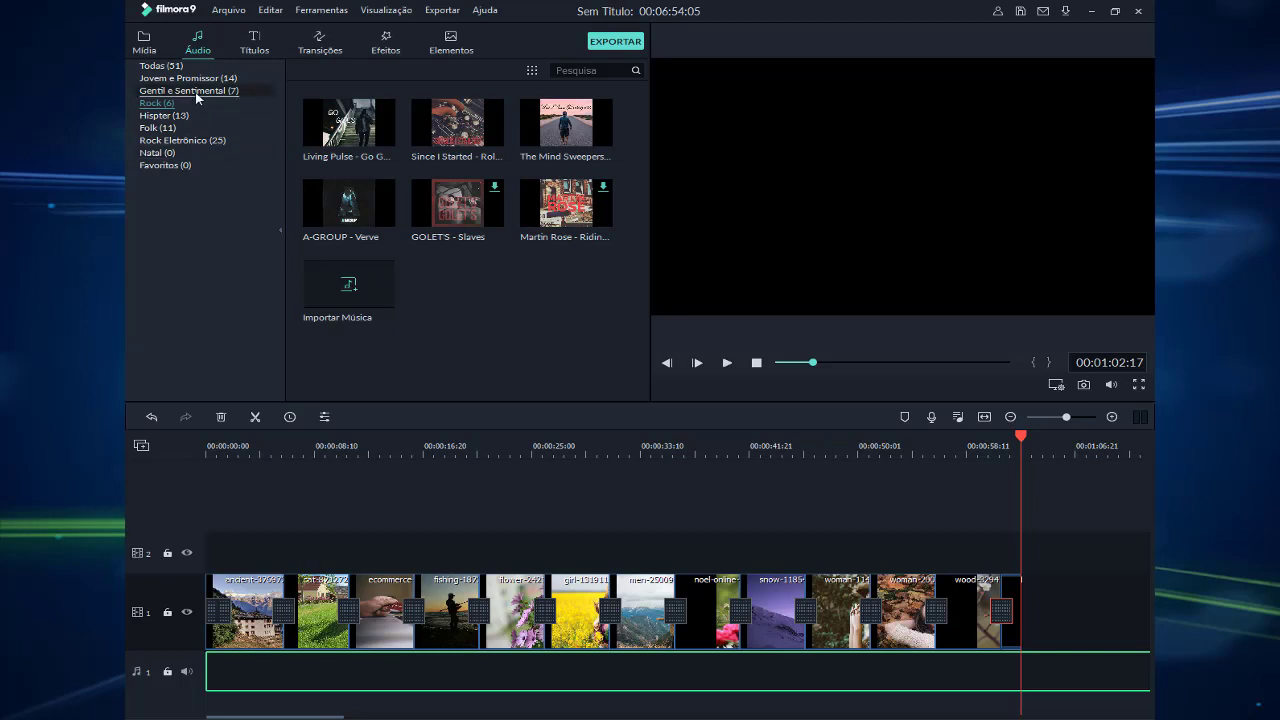
left_click(458, 140)
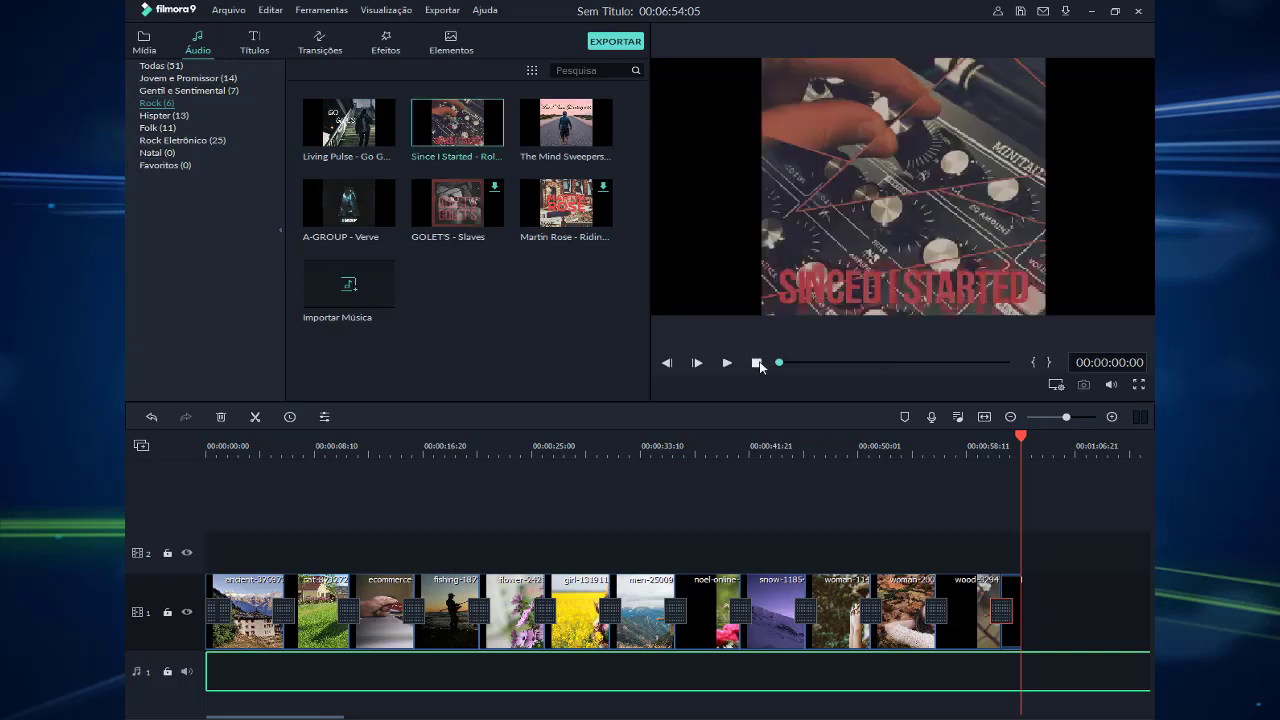
left_click(729, 365)
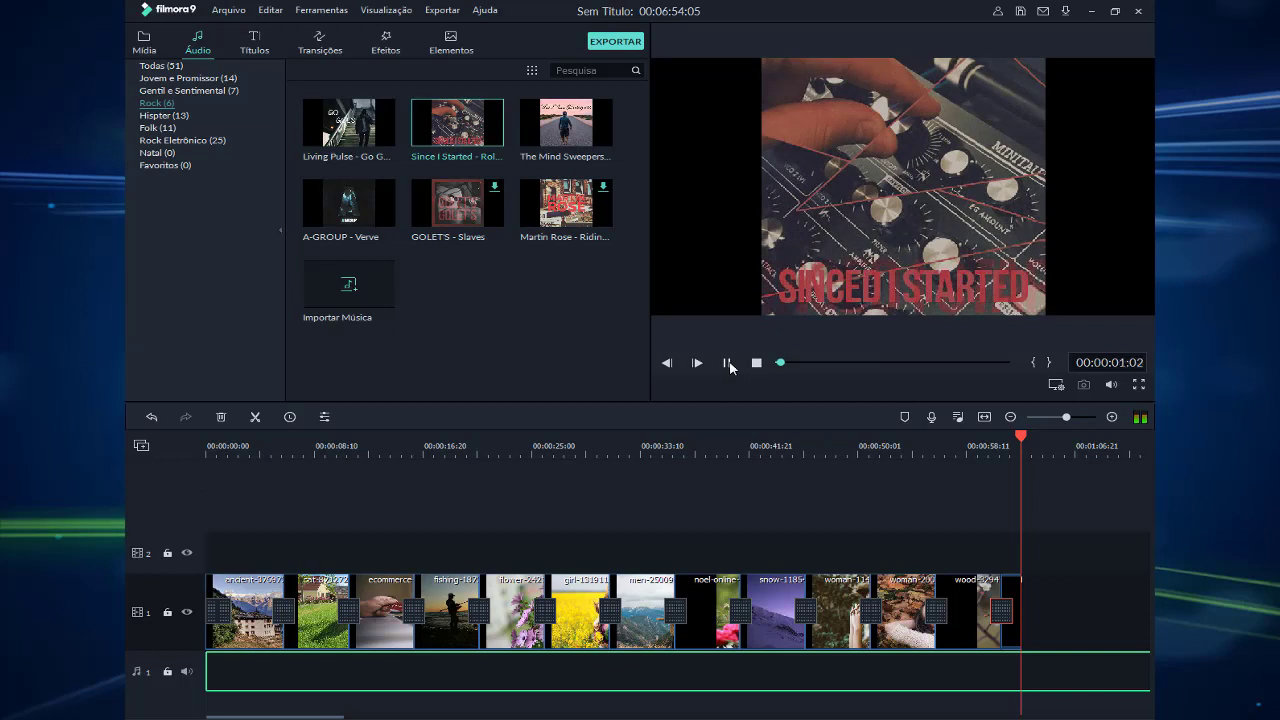
left_click(728, 365)
left_click(348, 208)
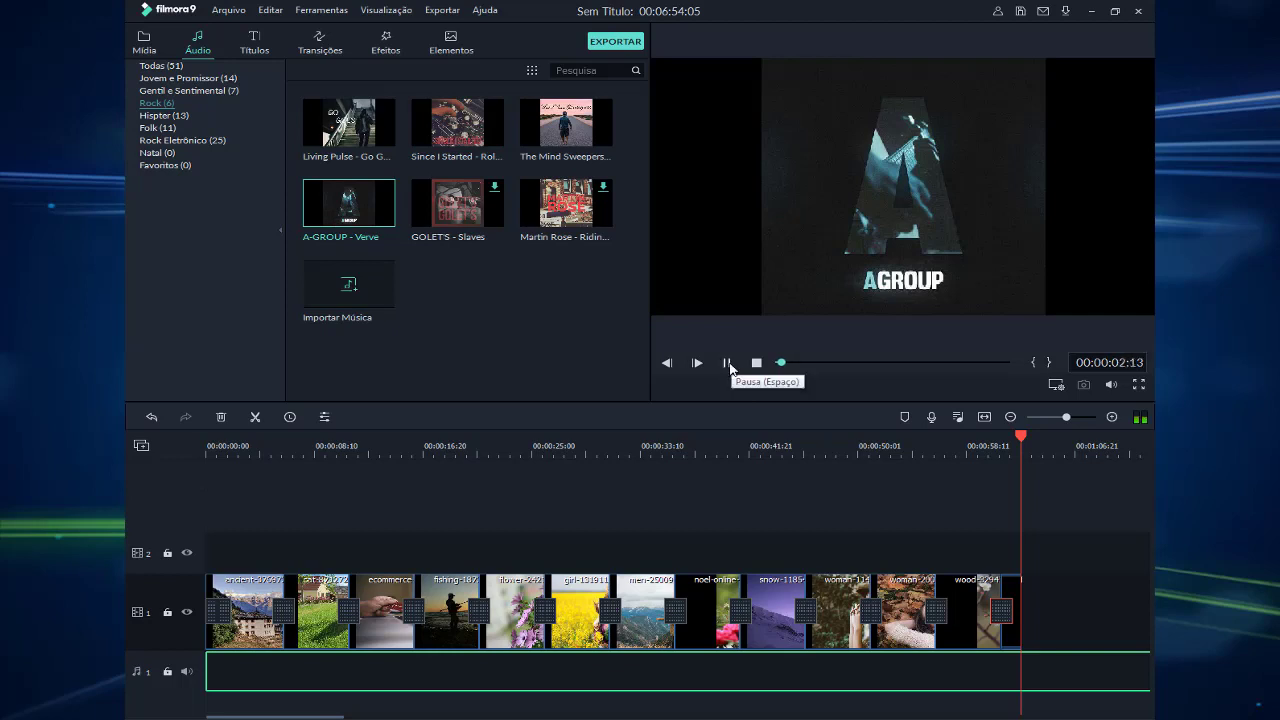
left_click(727, 364)
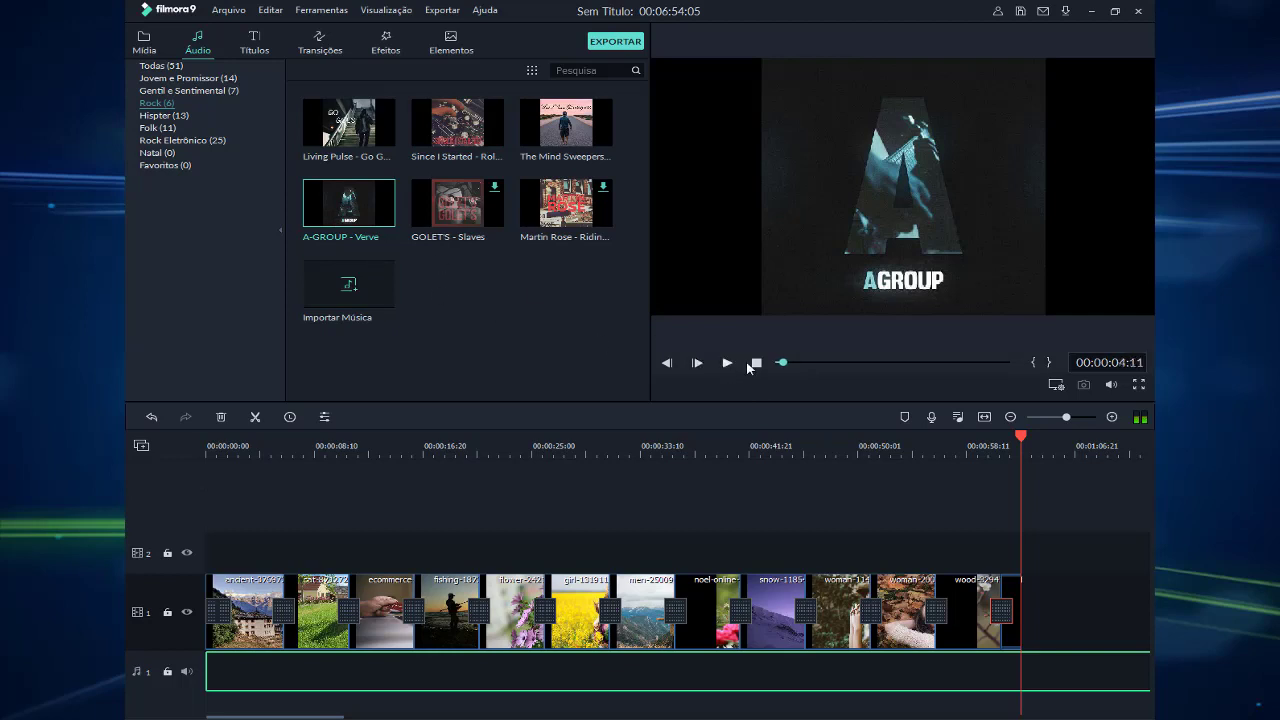
left_click_drag(333, 230, 200, 690)
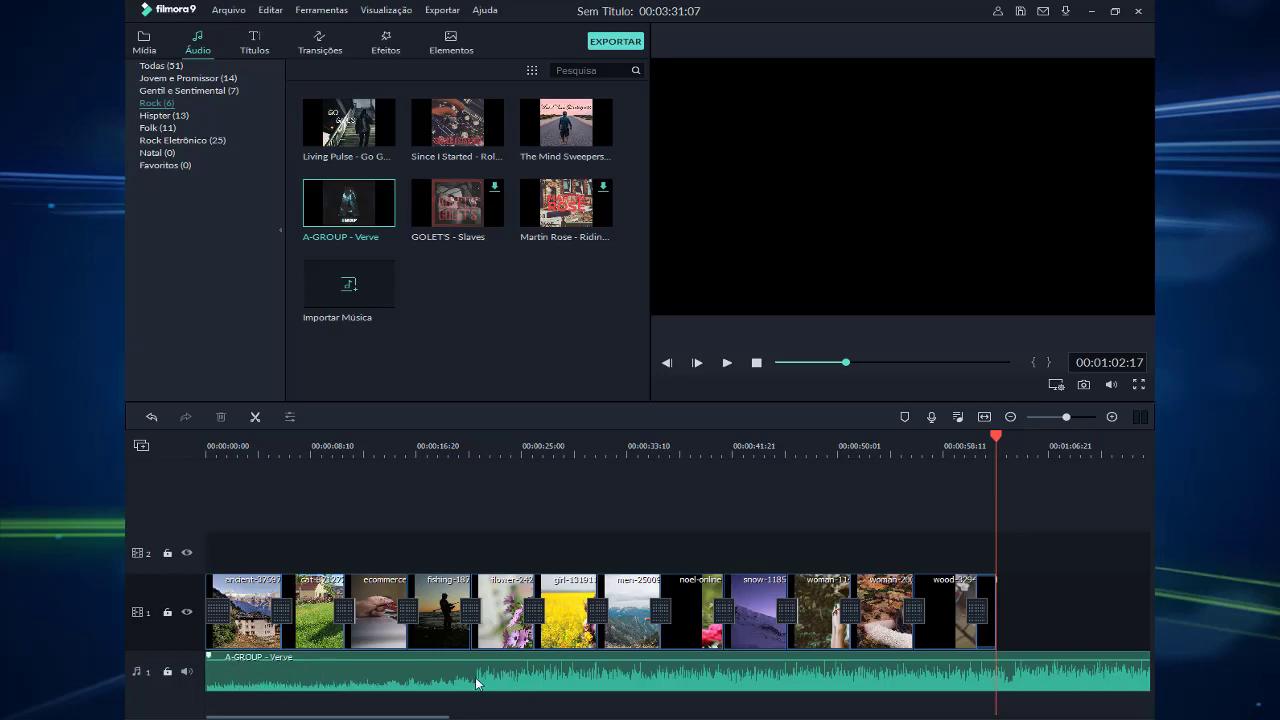
Play the slideshow from the beginning with its music and return the playhead to the start
left_click_drag(1000, 437, 629, 440)
left_click_drag(534, 484, 194, 493)
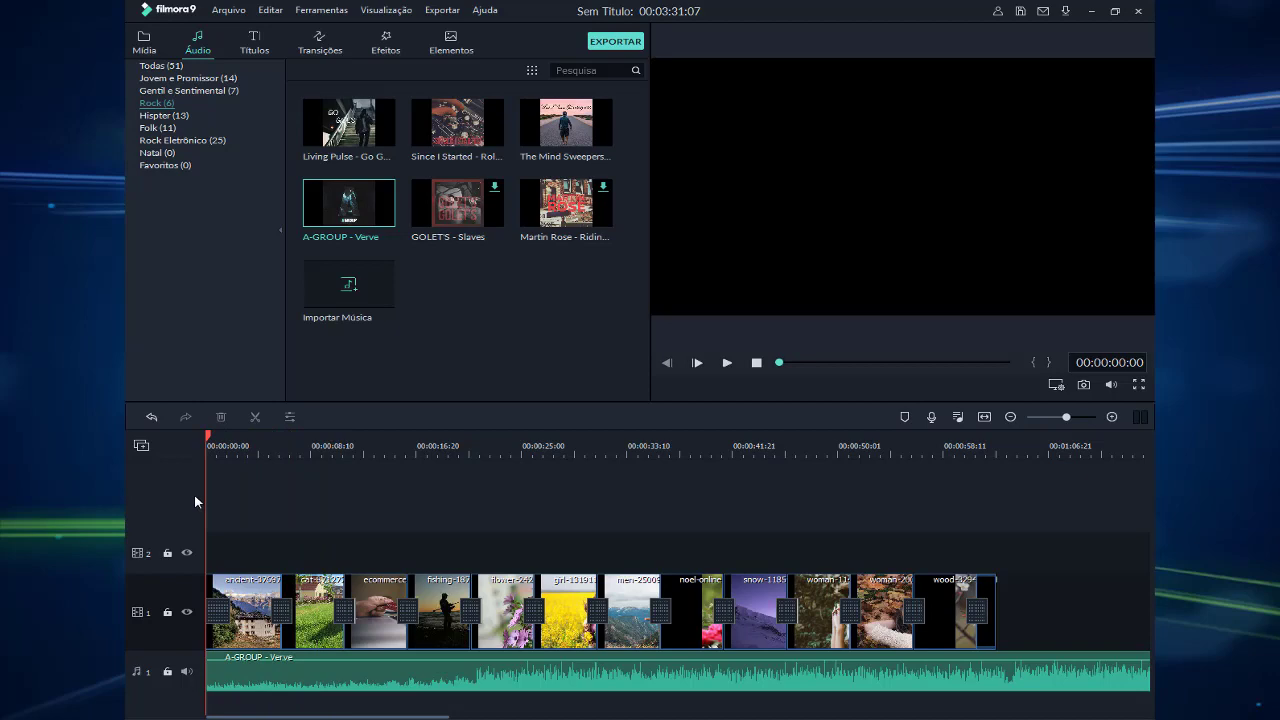
left_click(727, 364)
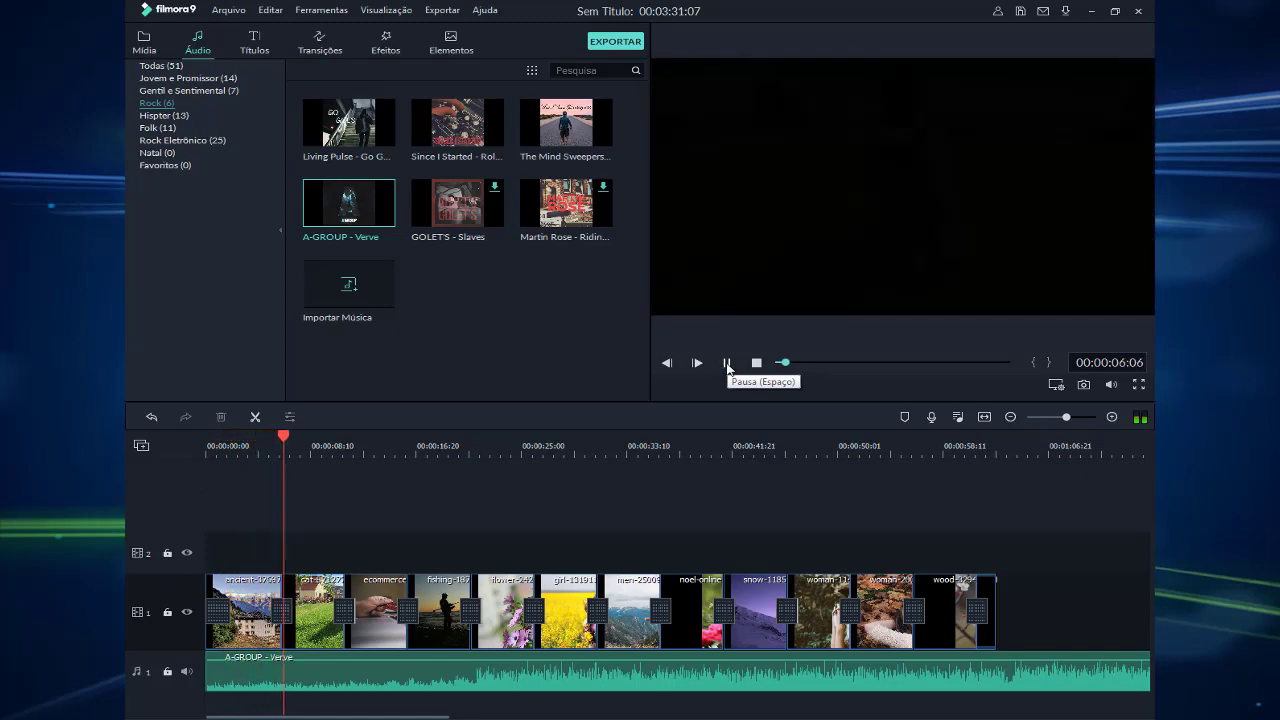
left_click(727, 364)
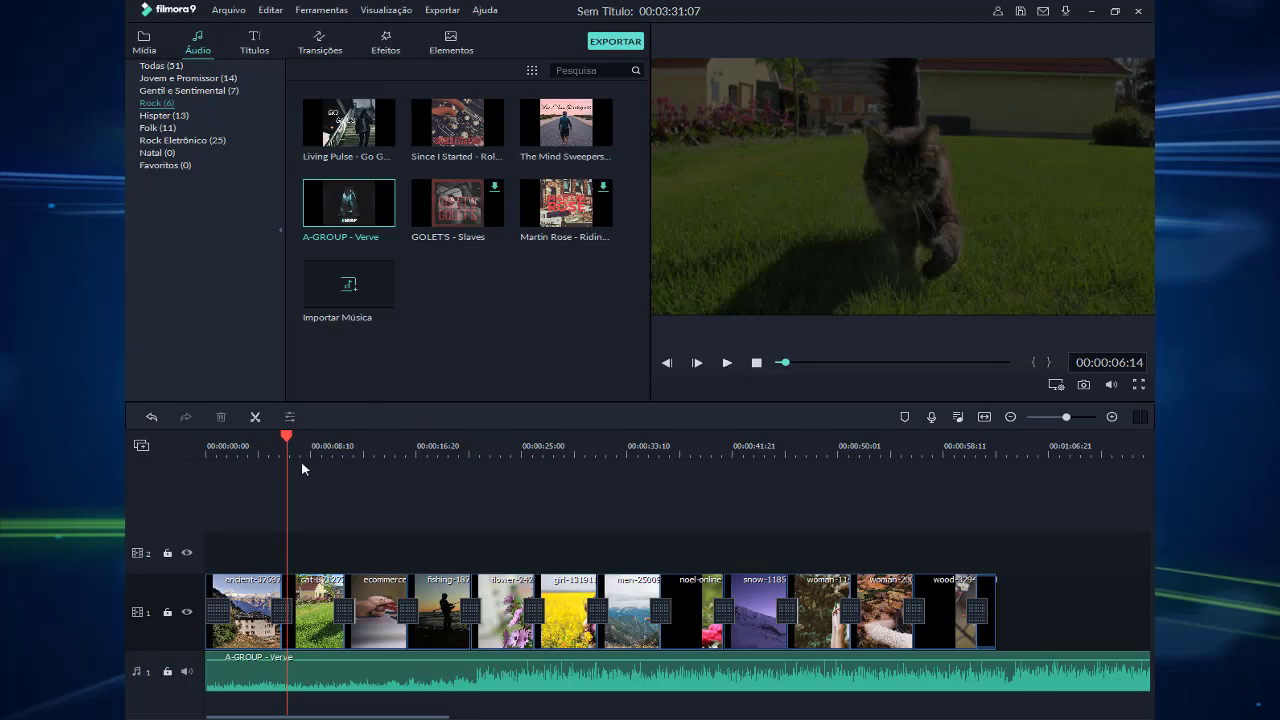
left_click_drag(281, 440, 207, 440)
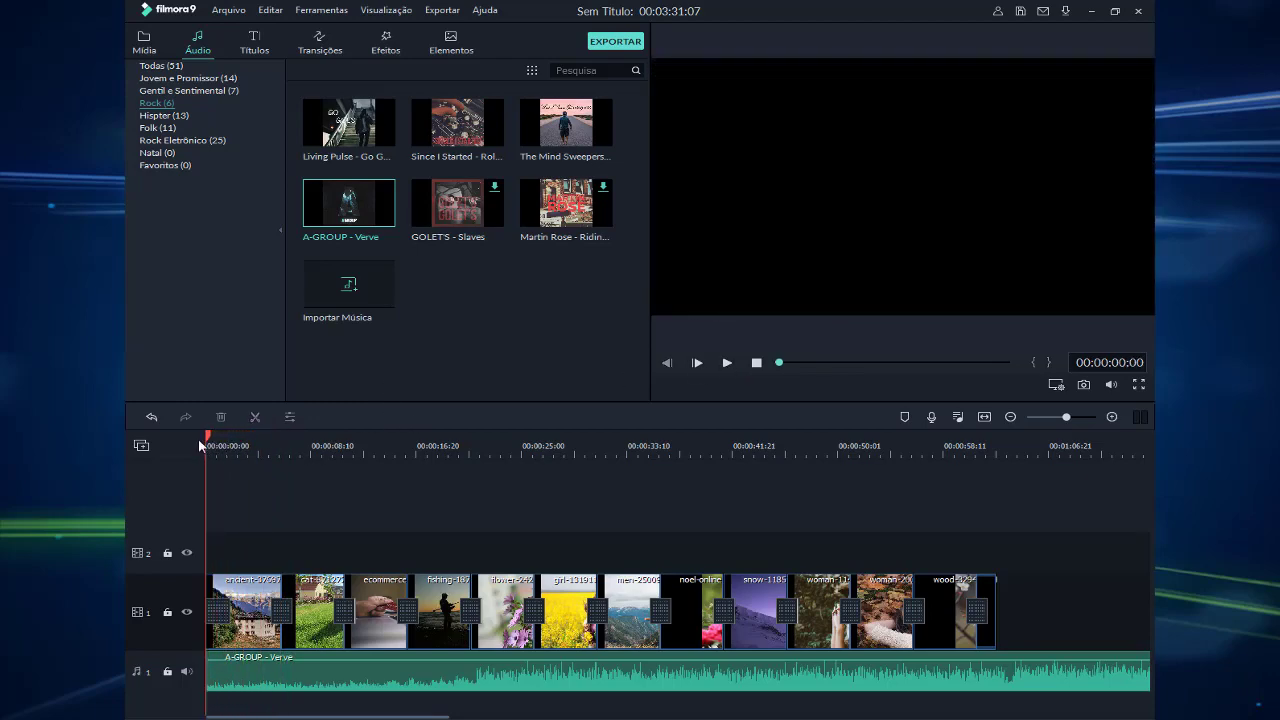
Add a short fade-in to the start of the A-GROUP - Verve audio clip and play the opening to check it
double_click(338, 680)
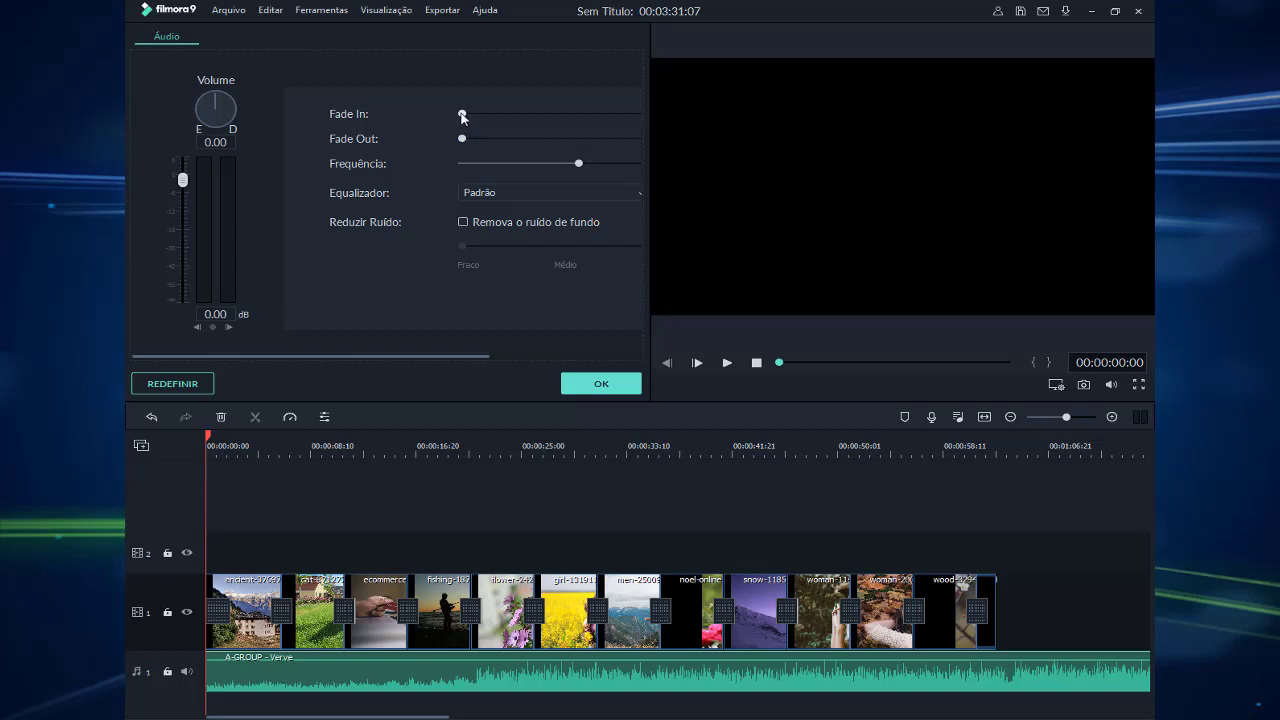
left_click_drag(461, 114, 462, 117)
left_click_drag(464, 116, 452, 113)
left_click_drag(463, 113, 463, 115)
left_click_drag(222, 656, 222, 657)
left_click(601, 383)
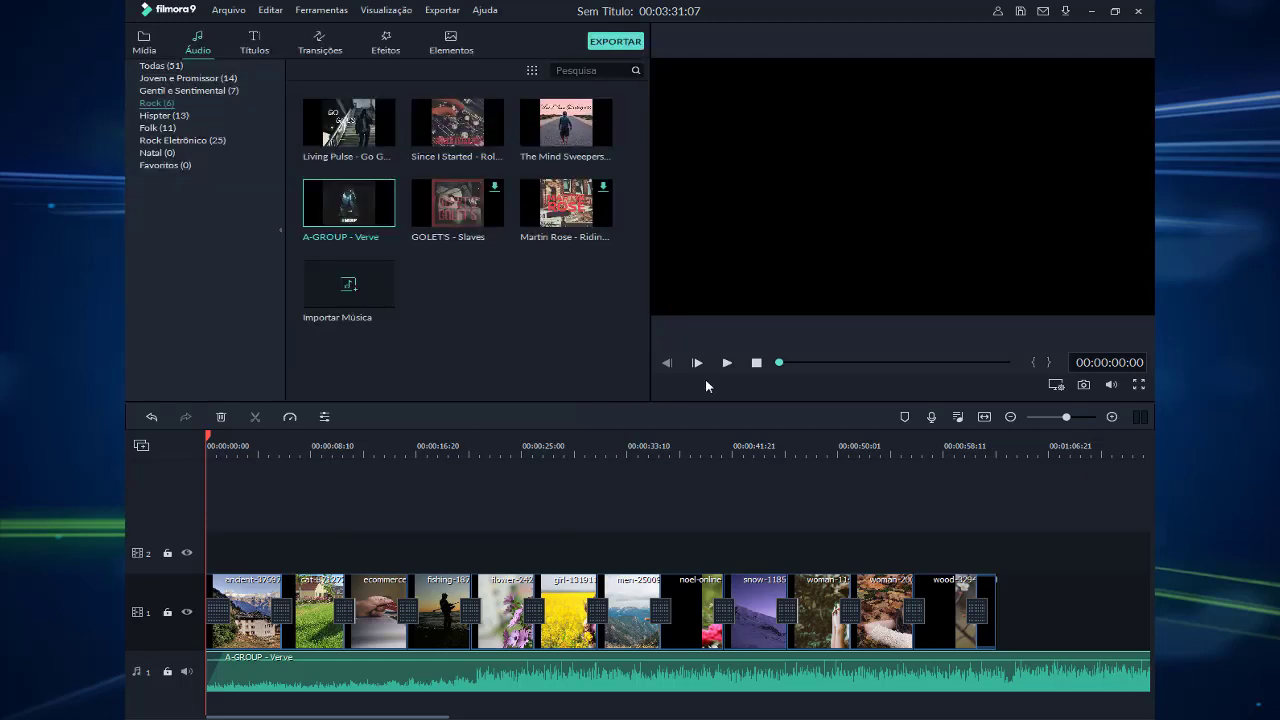
left_click(727, 363)
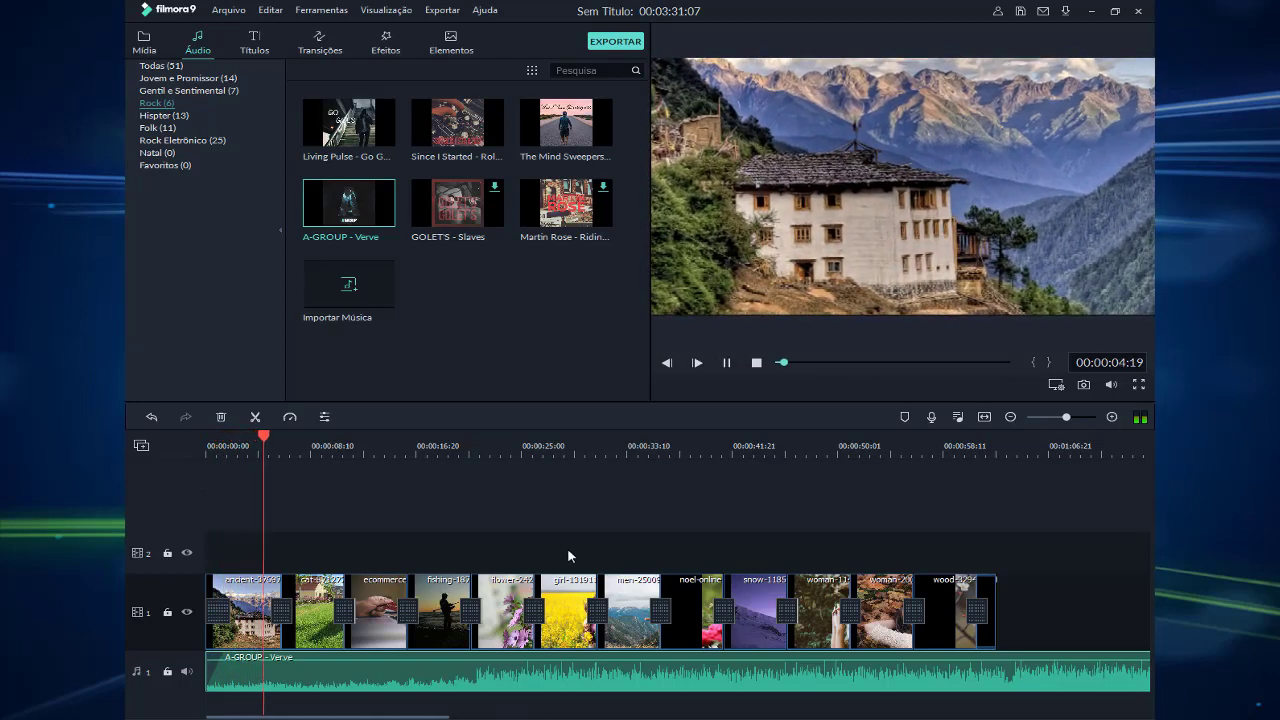
left_click(756, 364)
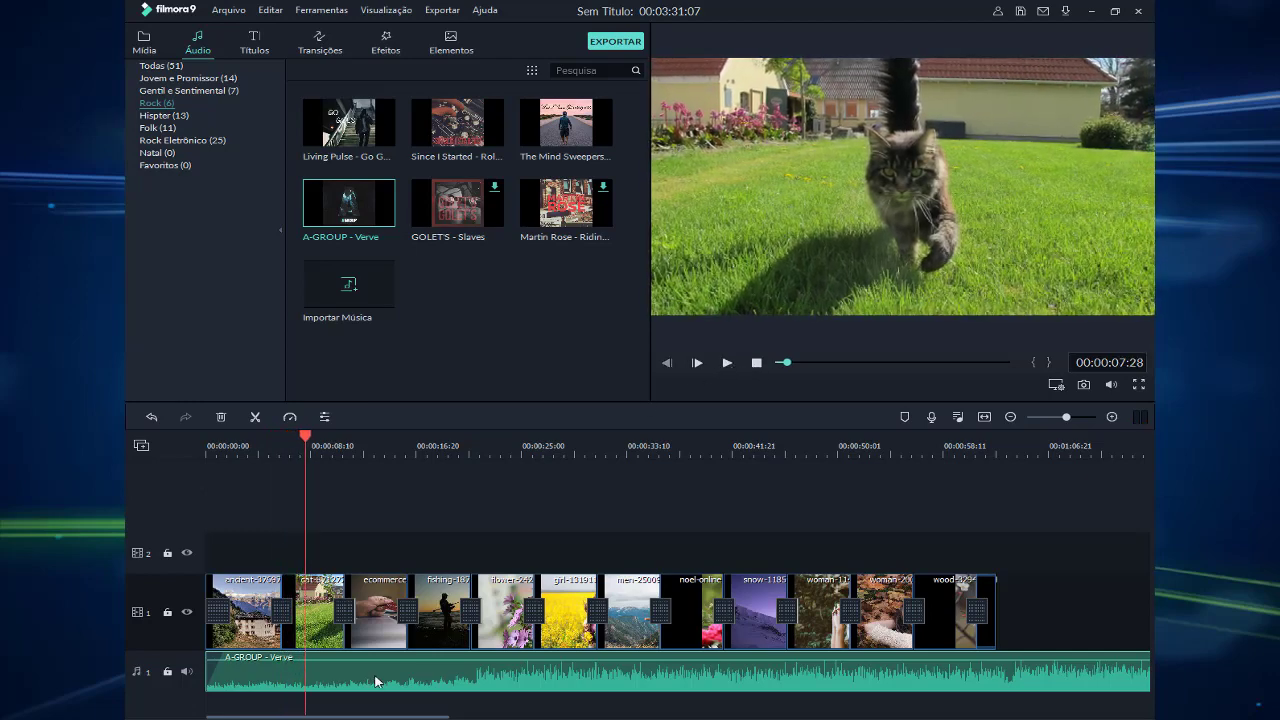
Raise the A-GROUP - Verve clip's volume to 6.00 dB and extend its fade-in to about 00:00:02:06
mouse_move(385, 662)
left_click_drag(385, 662, 388, 654)
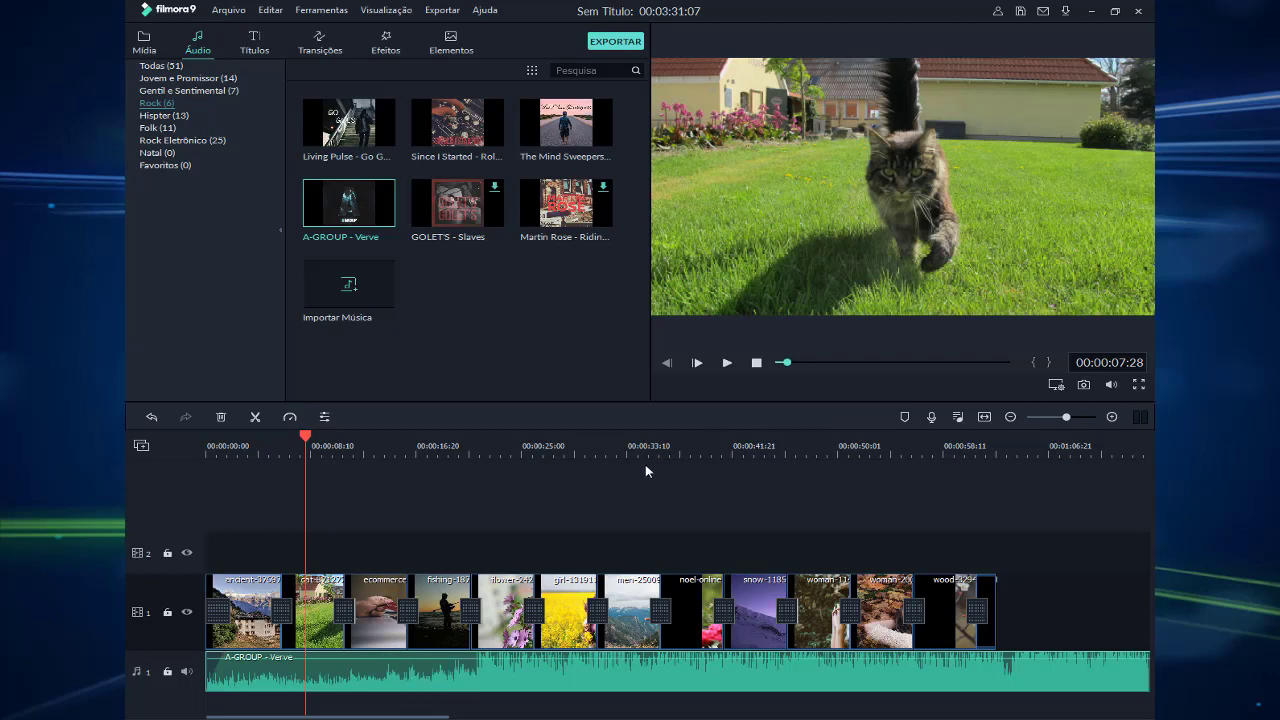
double_click(476, 675)
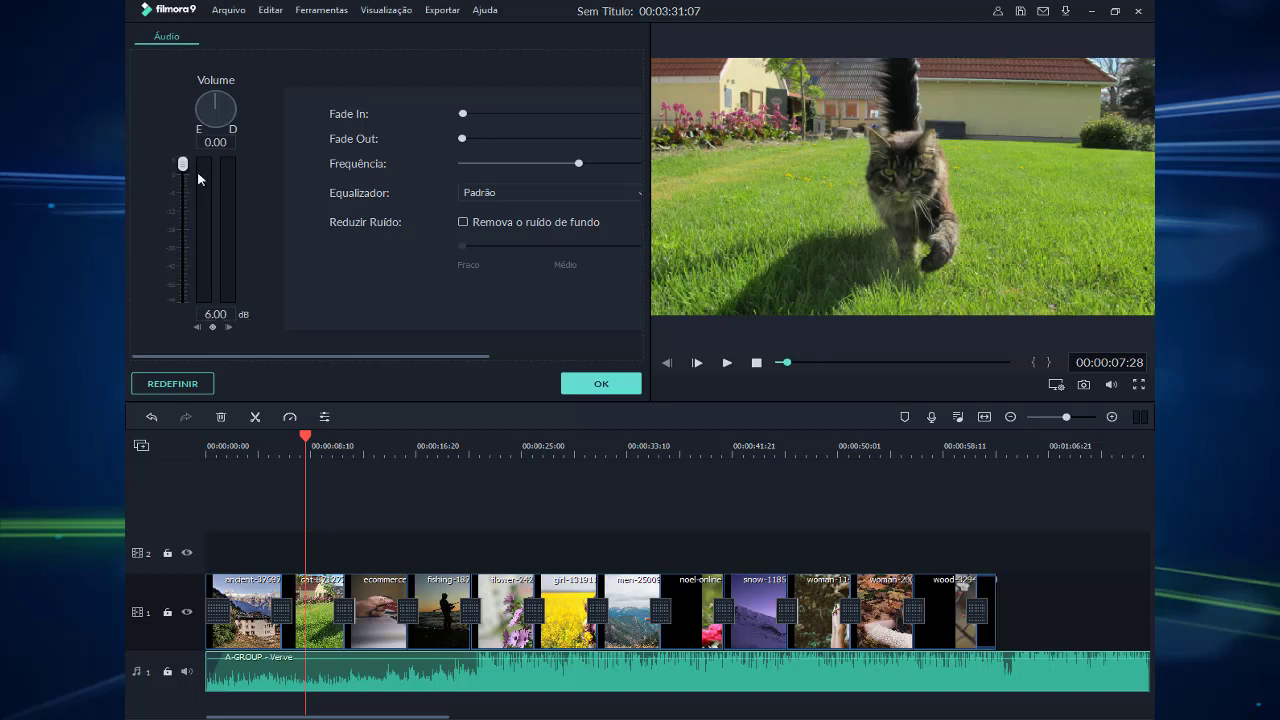
mouse_move(185, 167)
left_mouse_down()
mouse_move(183, 180)
mouse_move(183, 167)
left_mouse_up()
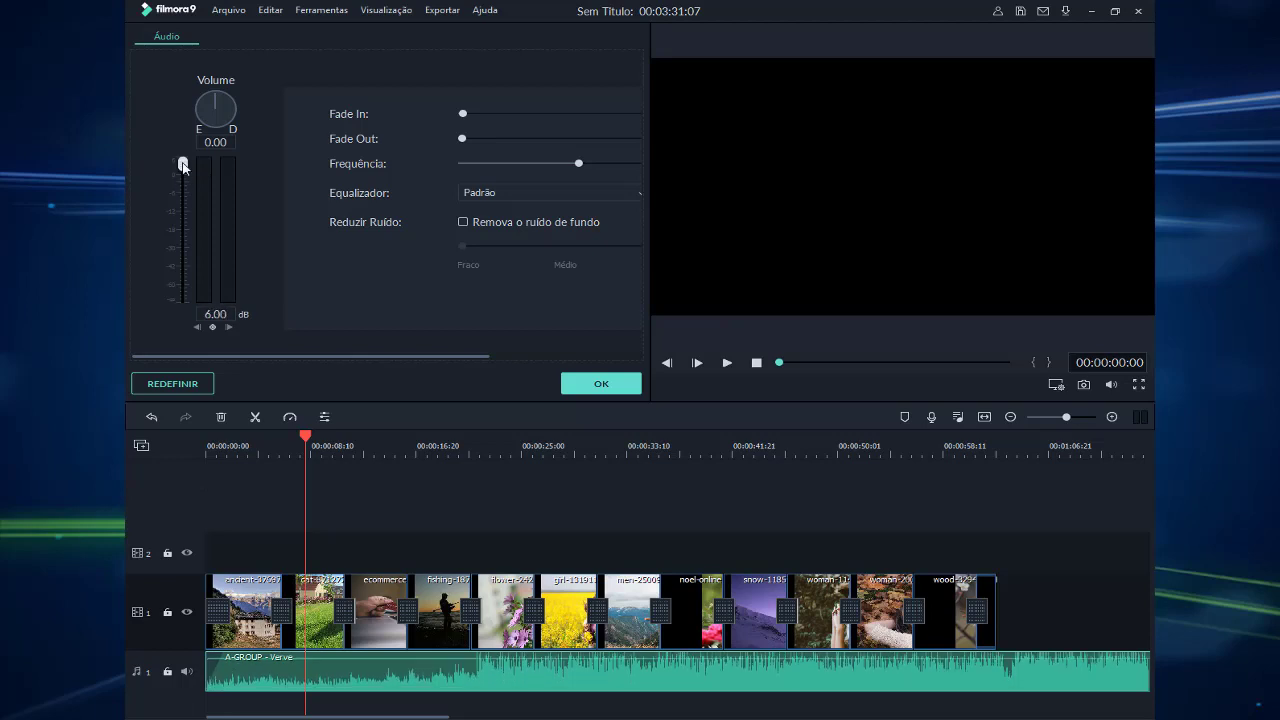
left_click(603, 383)
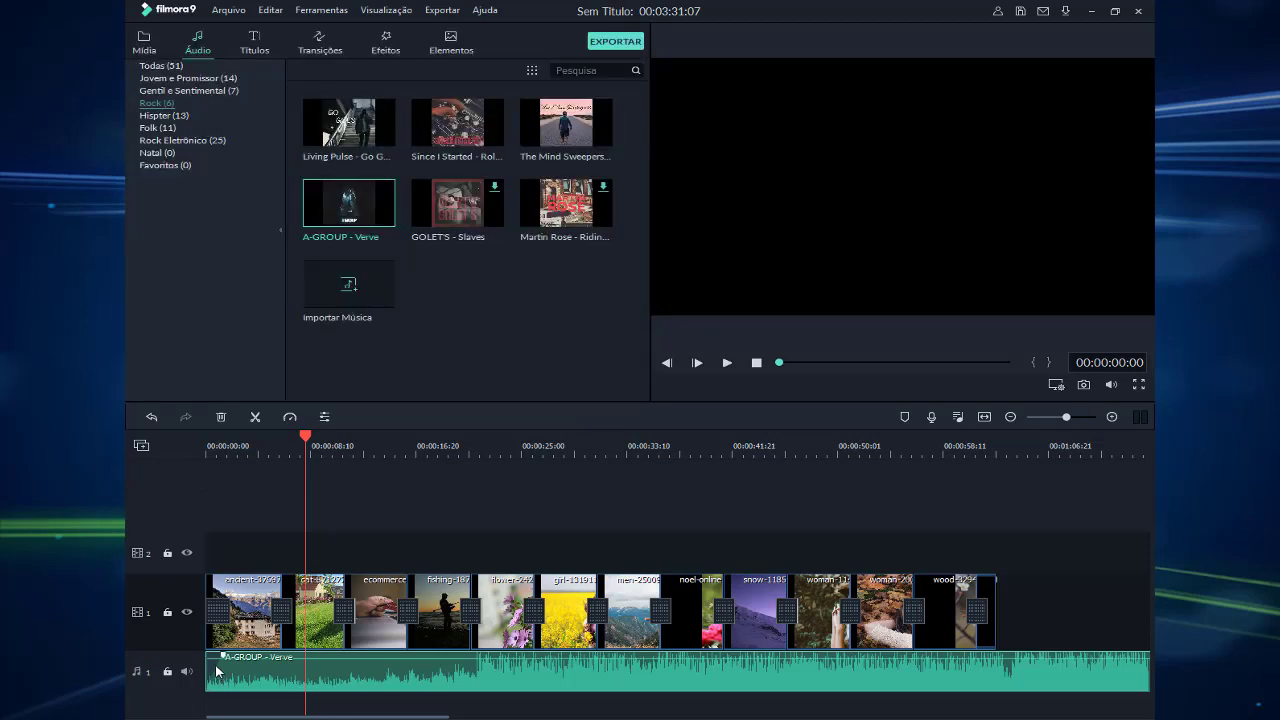
mouse_move(216, 672)
left_mouse_down()
mouse_move(214, 657)
mouse_move(231, 656)
left_mouse_up()
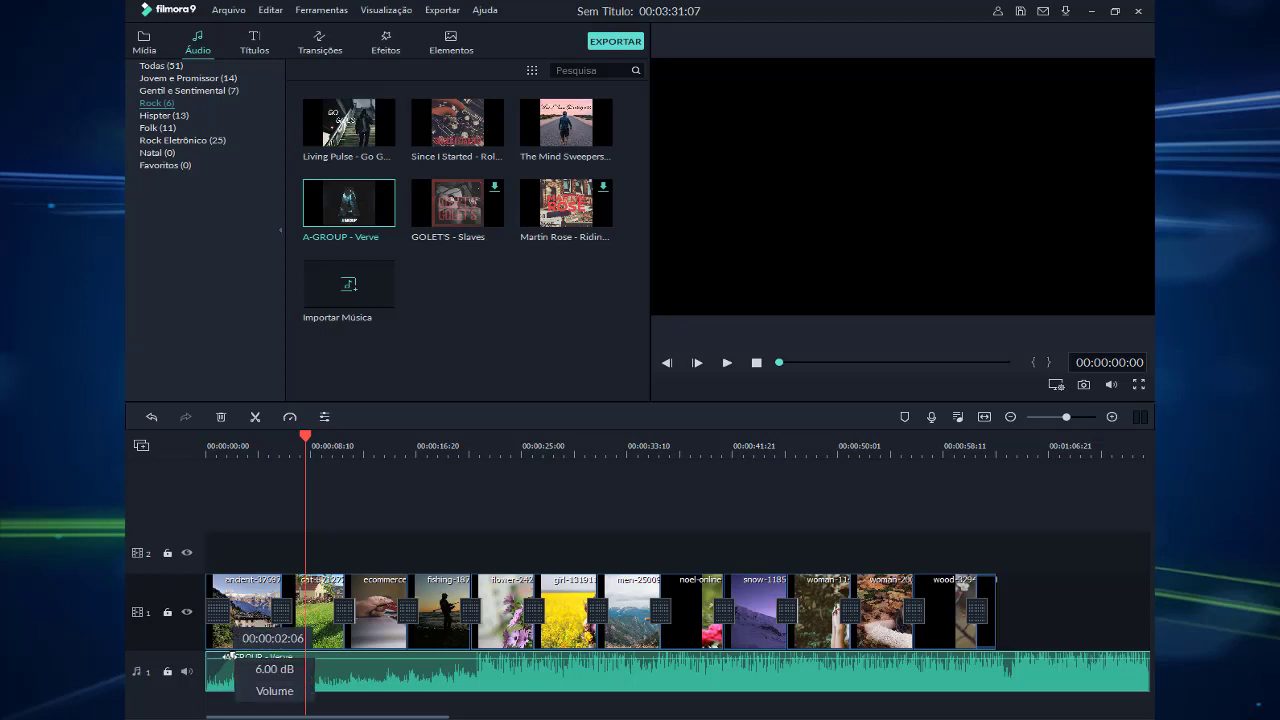
Add volume keyframes to the A-GROUP - Verve clip at 00:00:07:28 and 00:00:03:07, and move the earlier one to minimum volume at the clip's start
double_click(230, 656)
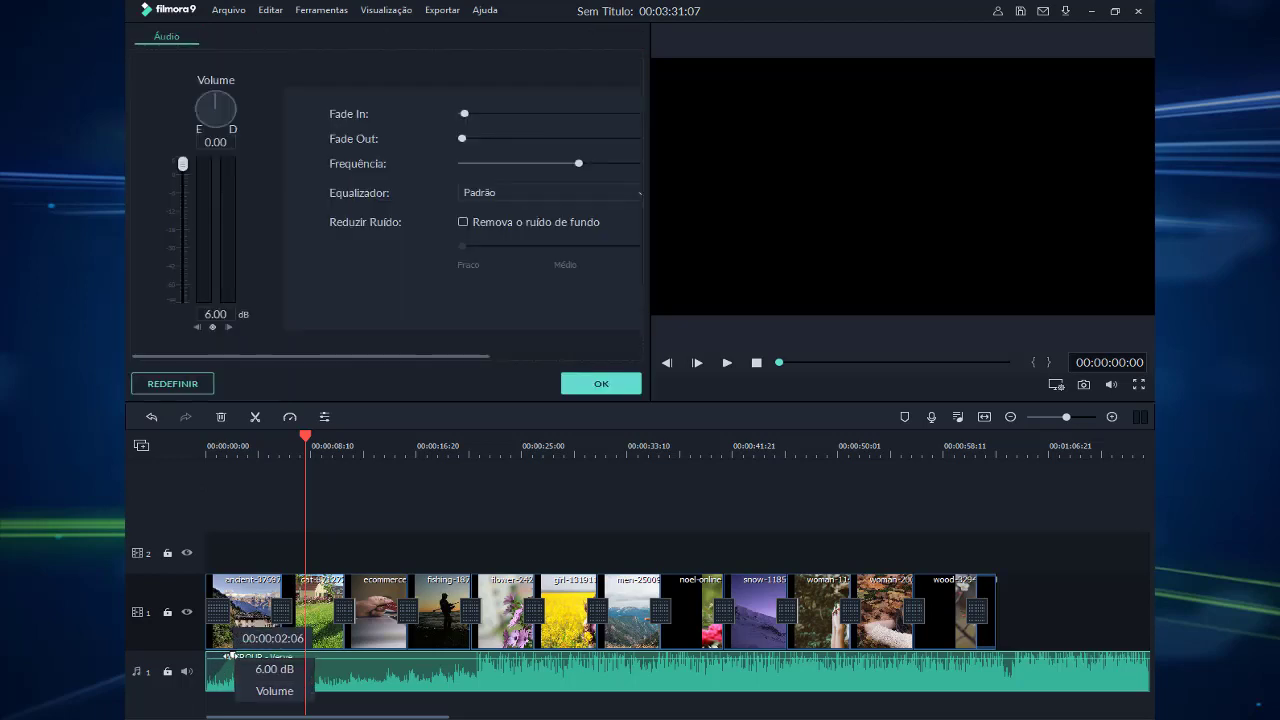
left_click(213, 328)
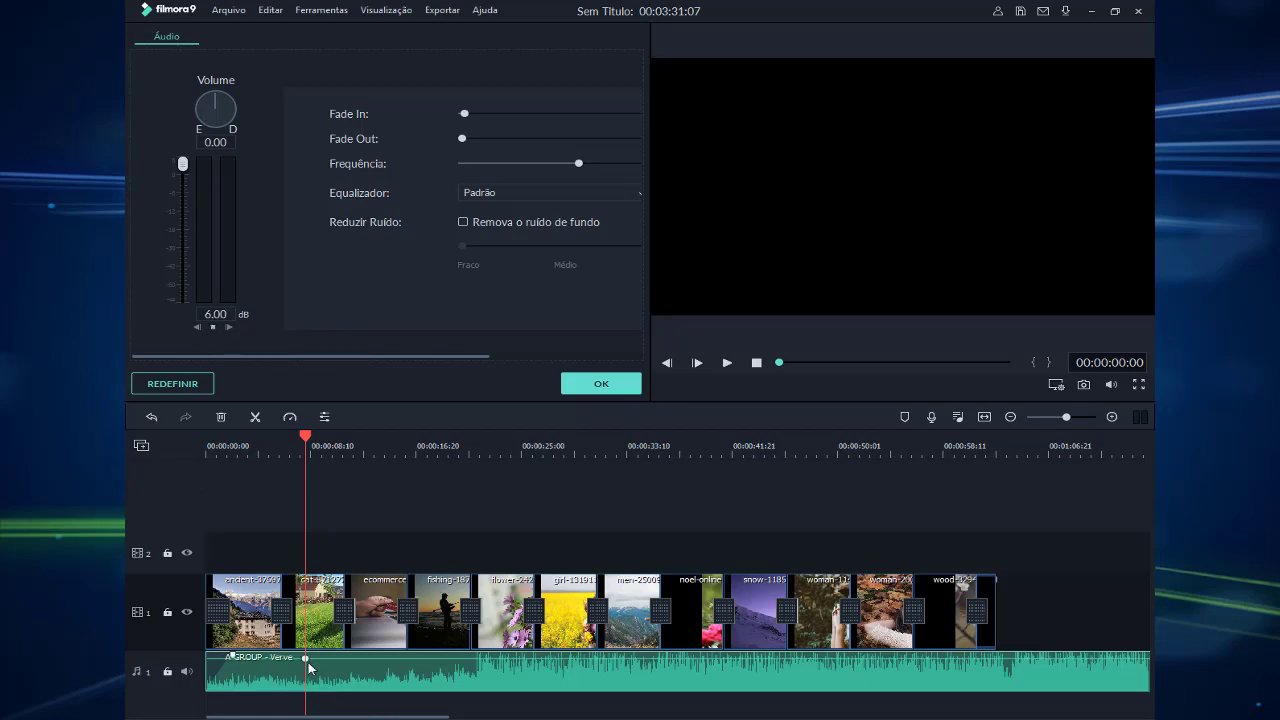
left_click_drag(309, 438, 246, 442)
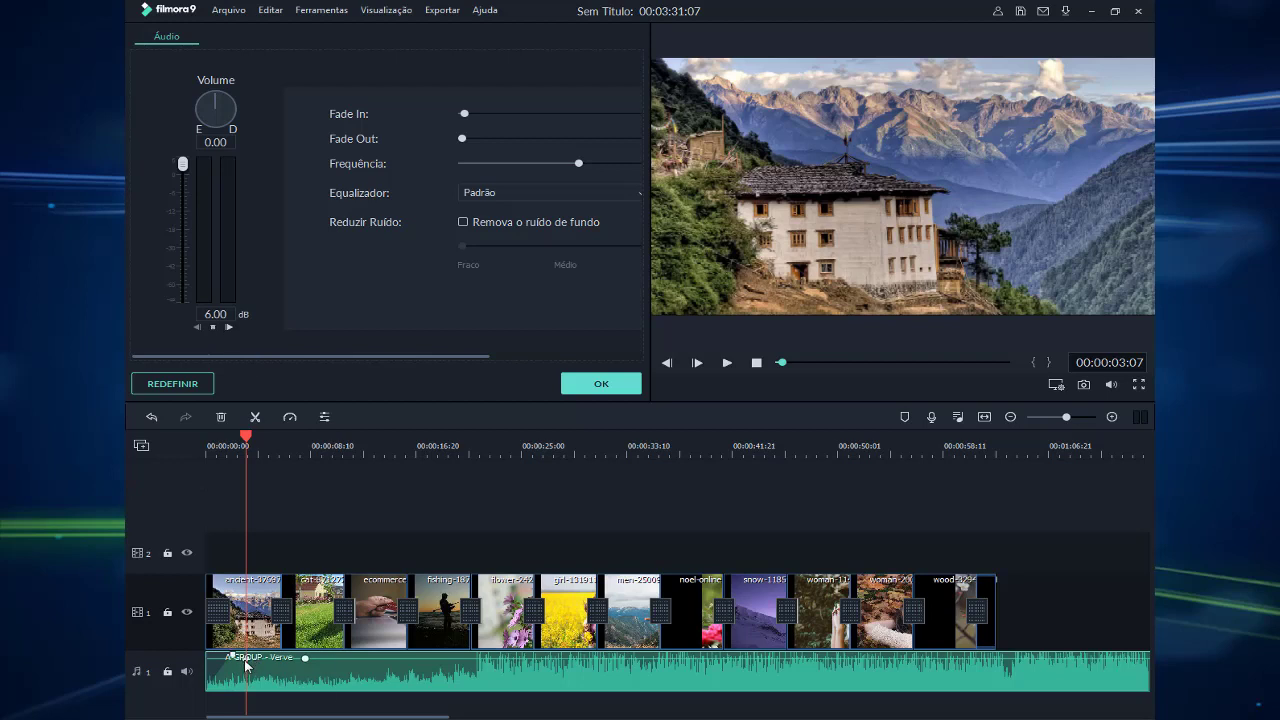
left_click_drag(246, 664, 206, 689)
Move the second volume keyframe earlier to about 3 seconds, reset the clip's Fade In to zero and close its audio settings
left_click(304, 657)
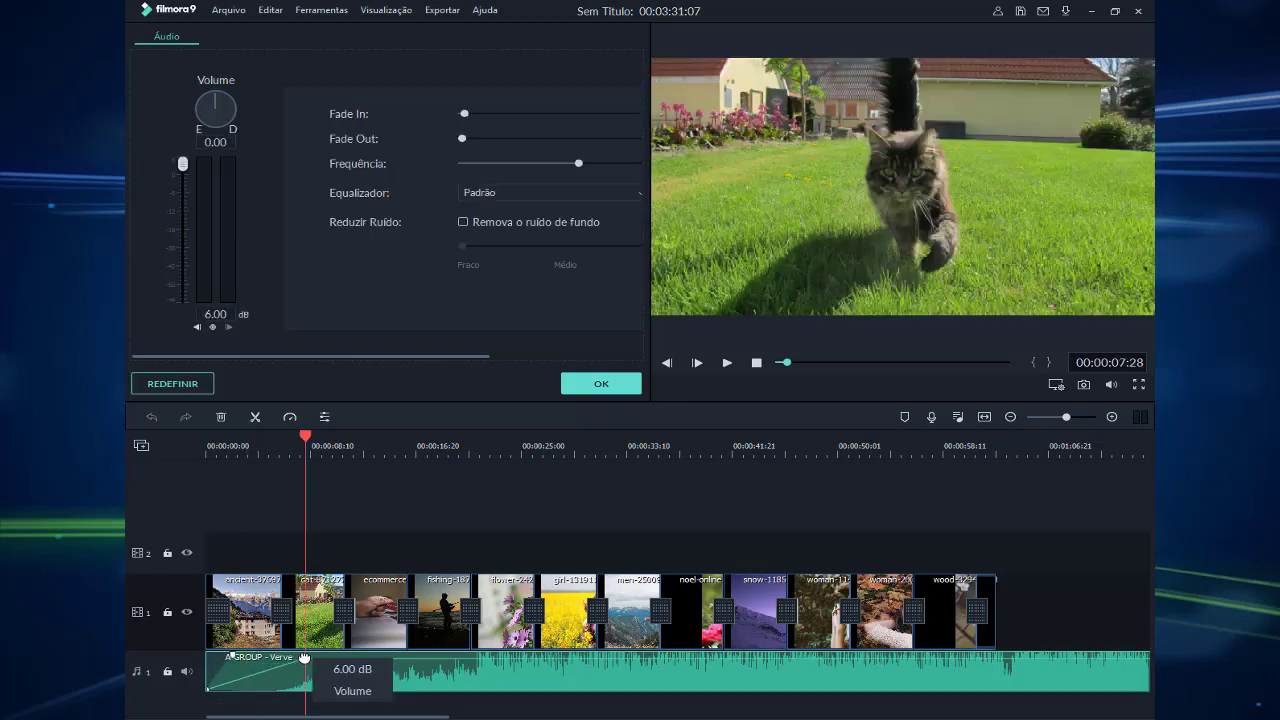
left_click_drag(304, 657, 230, 657)
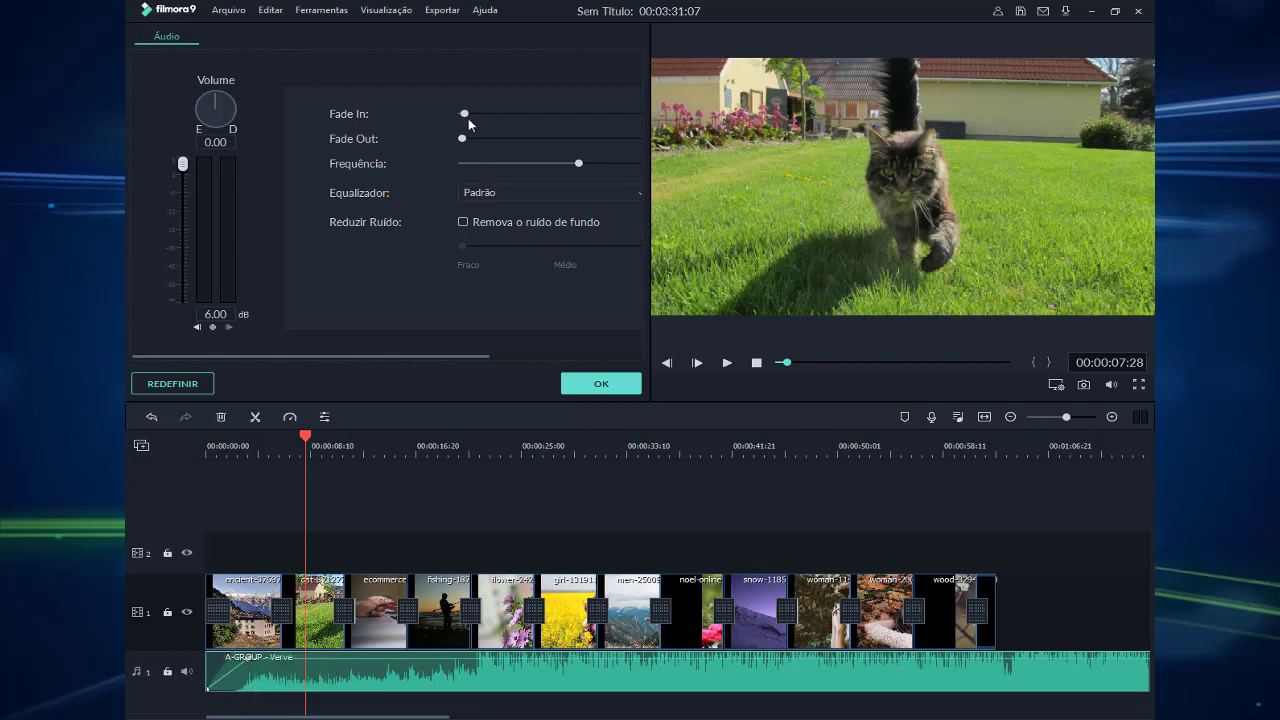
left_click_drag(465, 117, 462, 117)
left_click(598, 385)
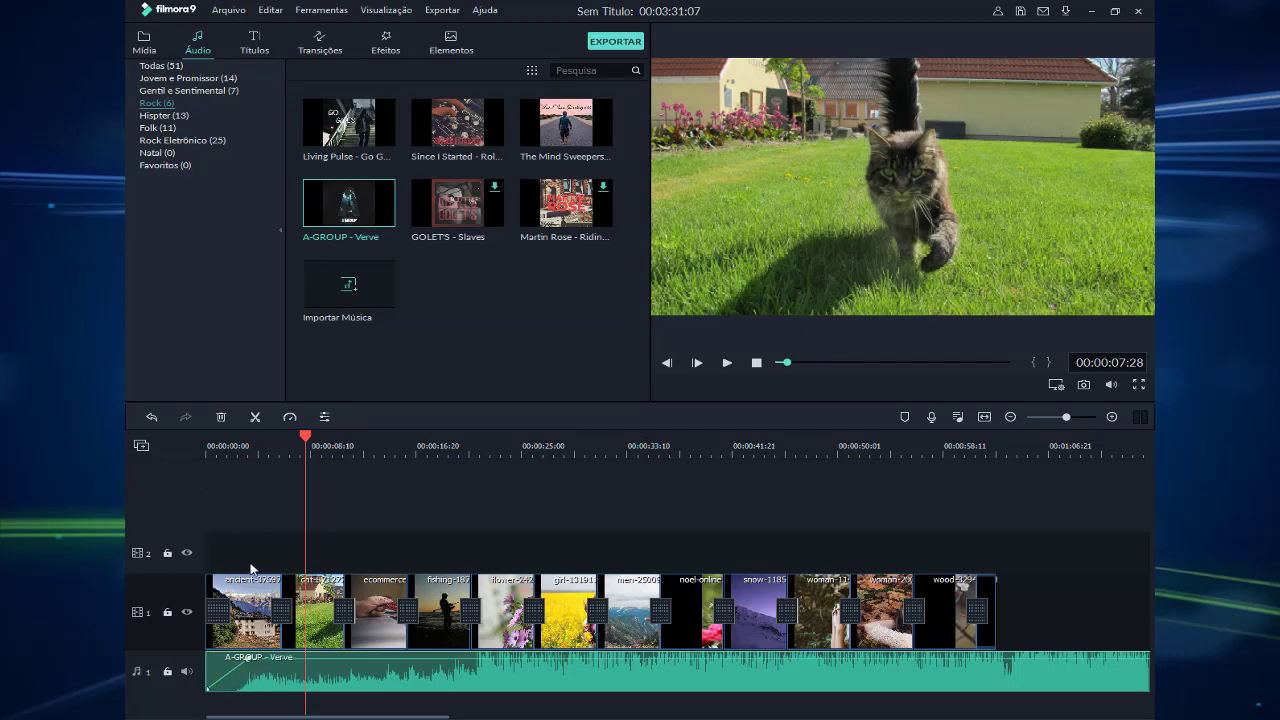
Add a middle volume keyframe to the opening ramp, shift it to about -28 dB near 00:00:01, and play the opening to check it
left_click_drag(308, 436, 229, 441)
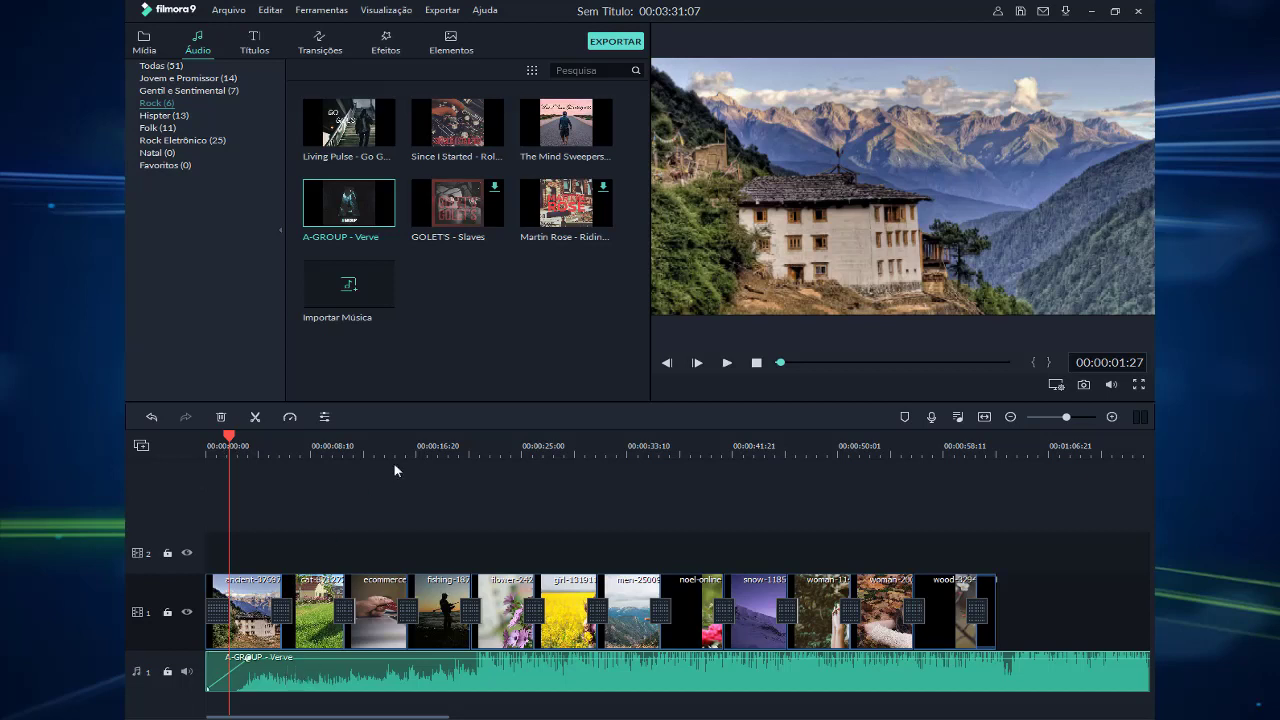
double_click(256, 686)
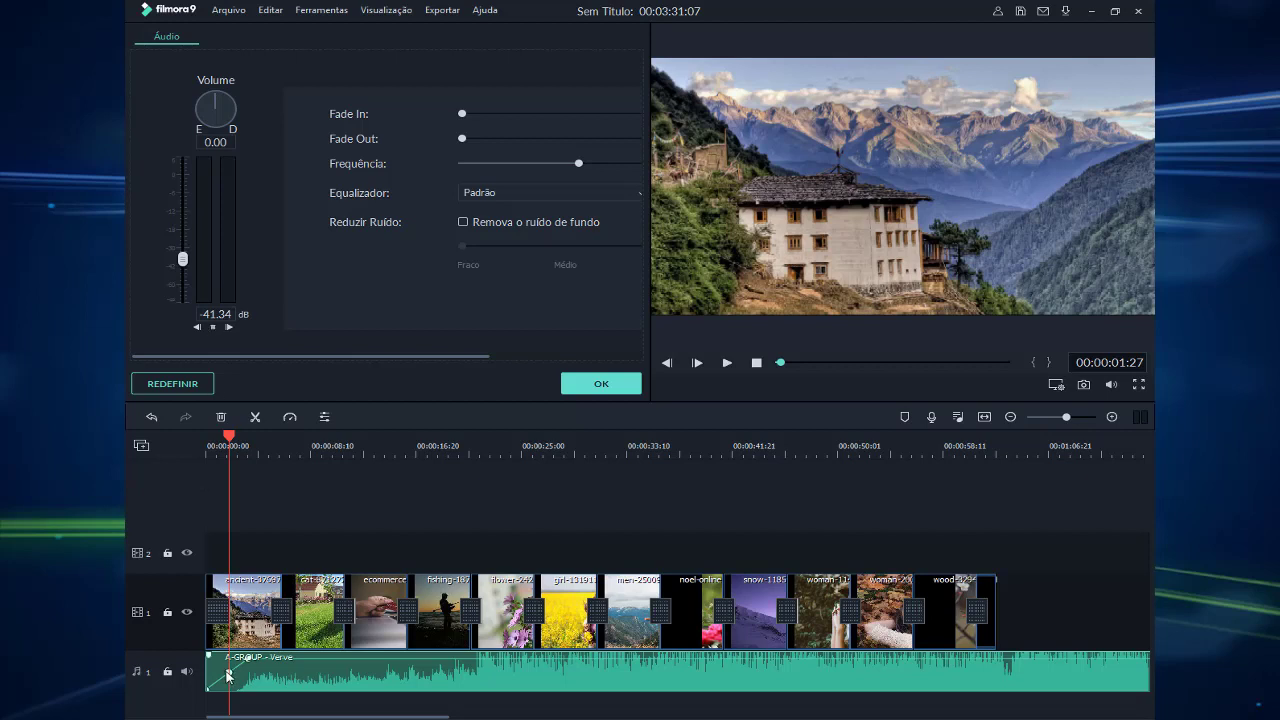
mouse_move(226, 672)
left_click_drag(228, 676, 220, 673)
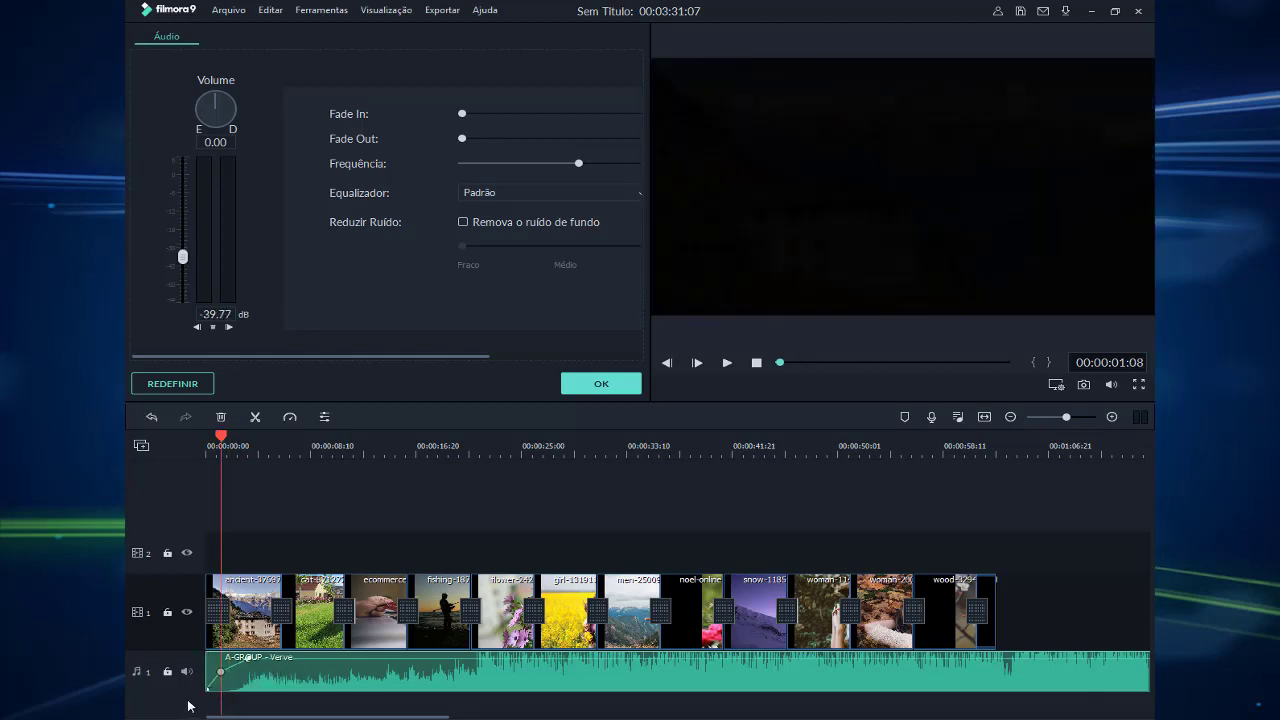
mouse_move(217, 673)
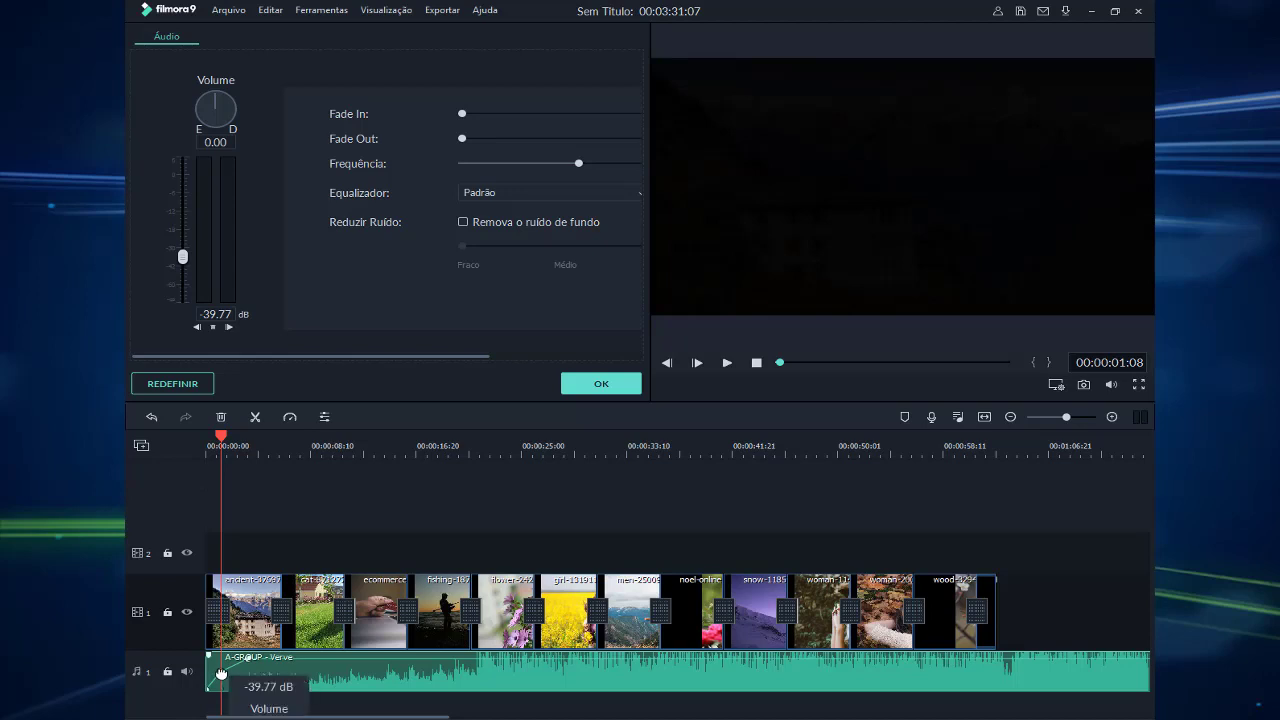
left_click_drag(221, 673, 218, 673)
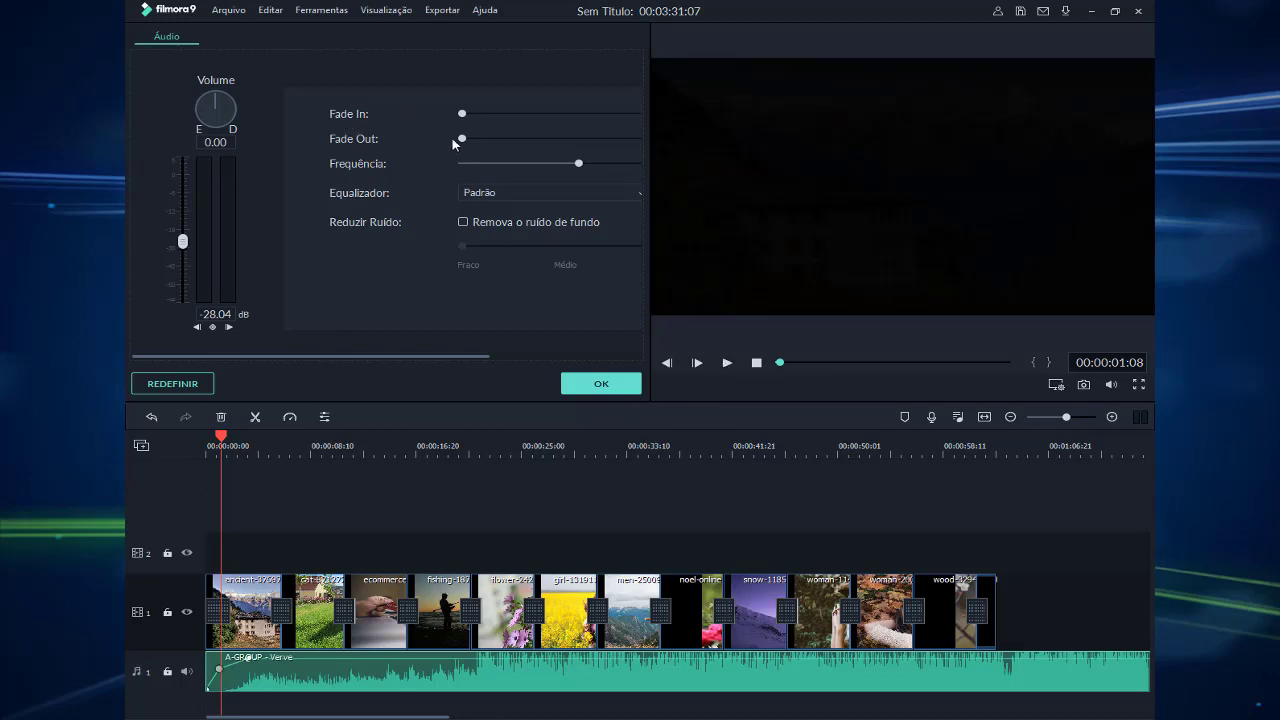
left_click(727, 363)
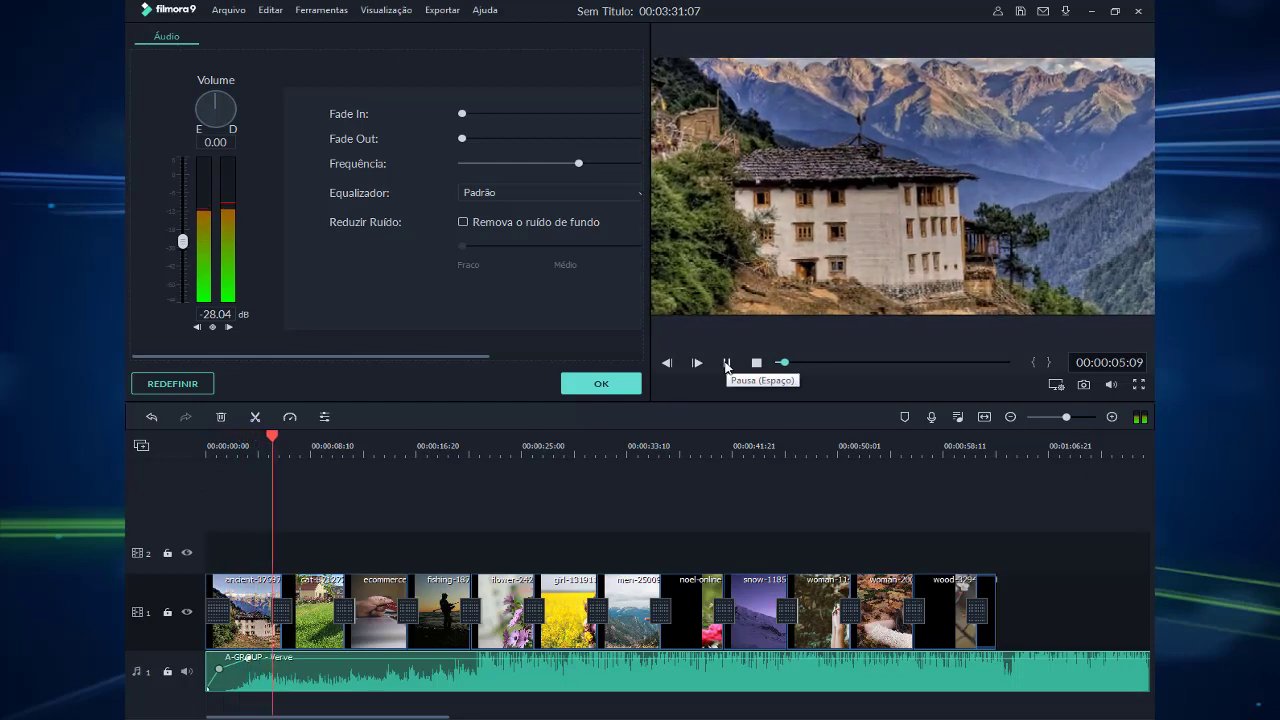
left_click(601, 384)
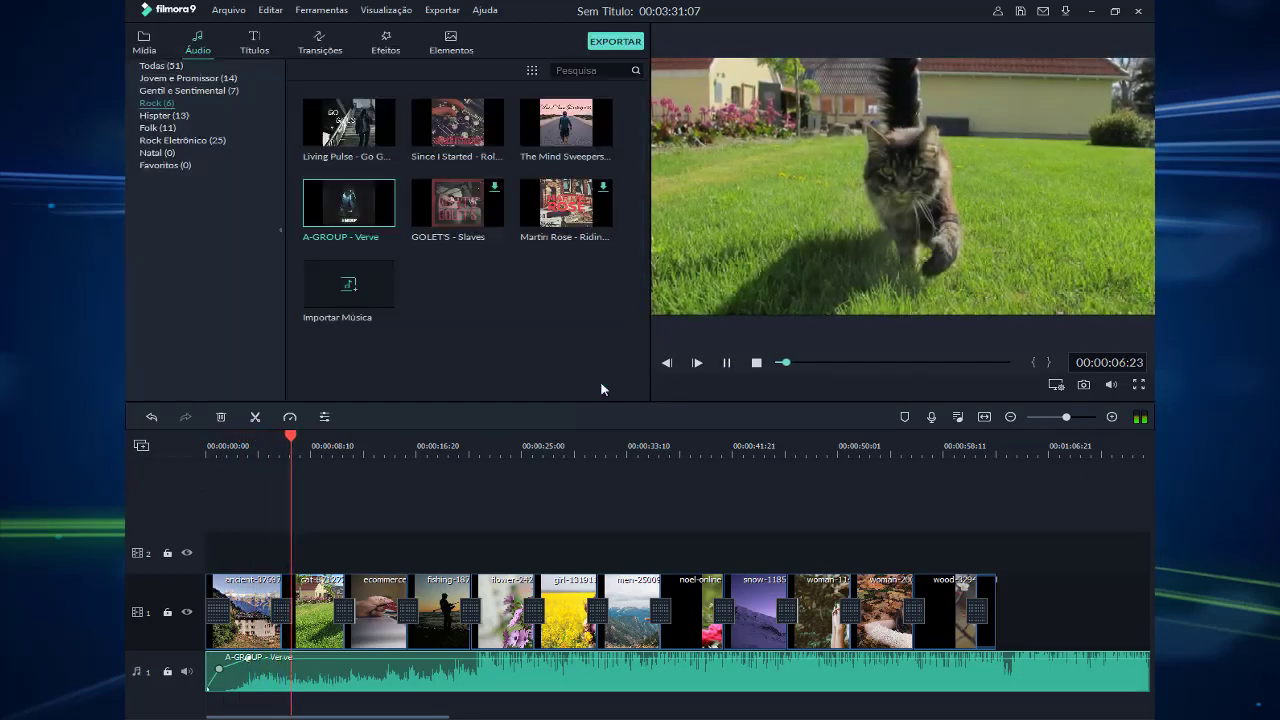
Lower the middle volume keyframe to -42.18 dB near 00:00:01:13, replay the opening and return the playhead to the start
left_click(222, 673)
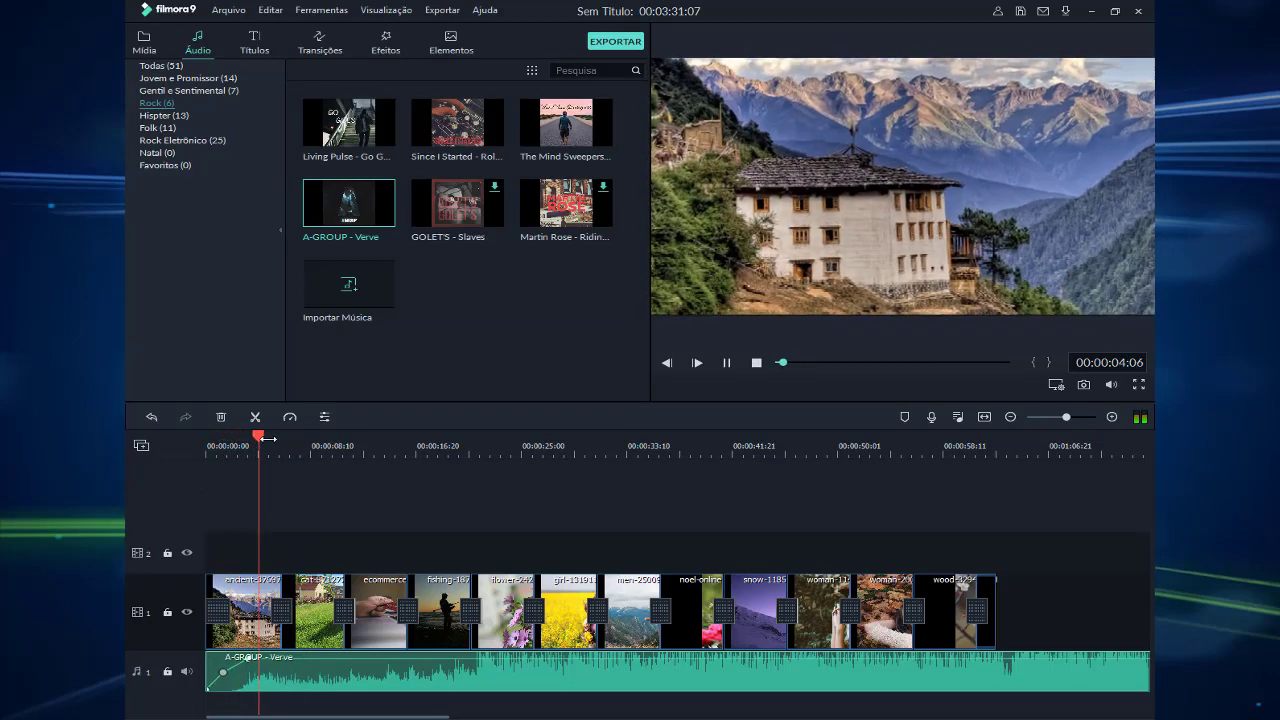
key("ctrl+slash")
key("space")
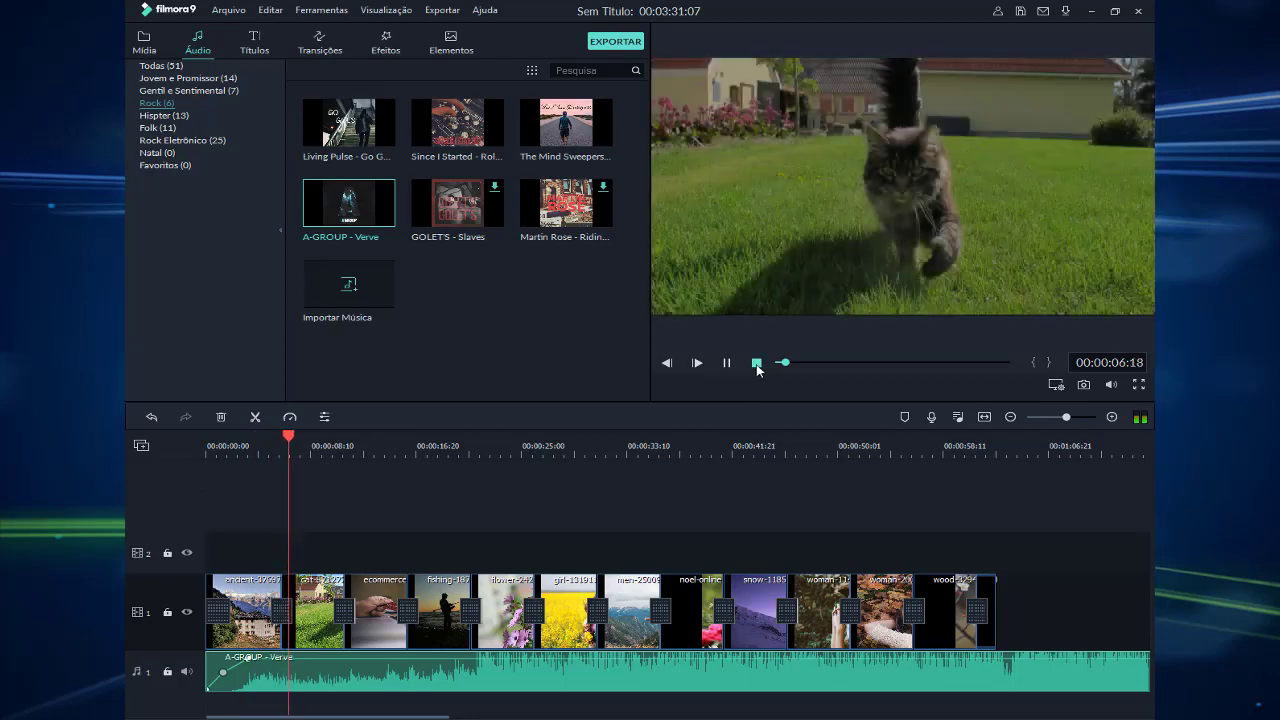
left_click(757, 362)
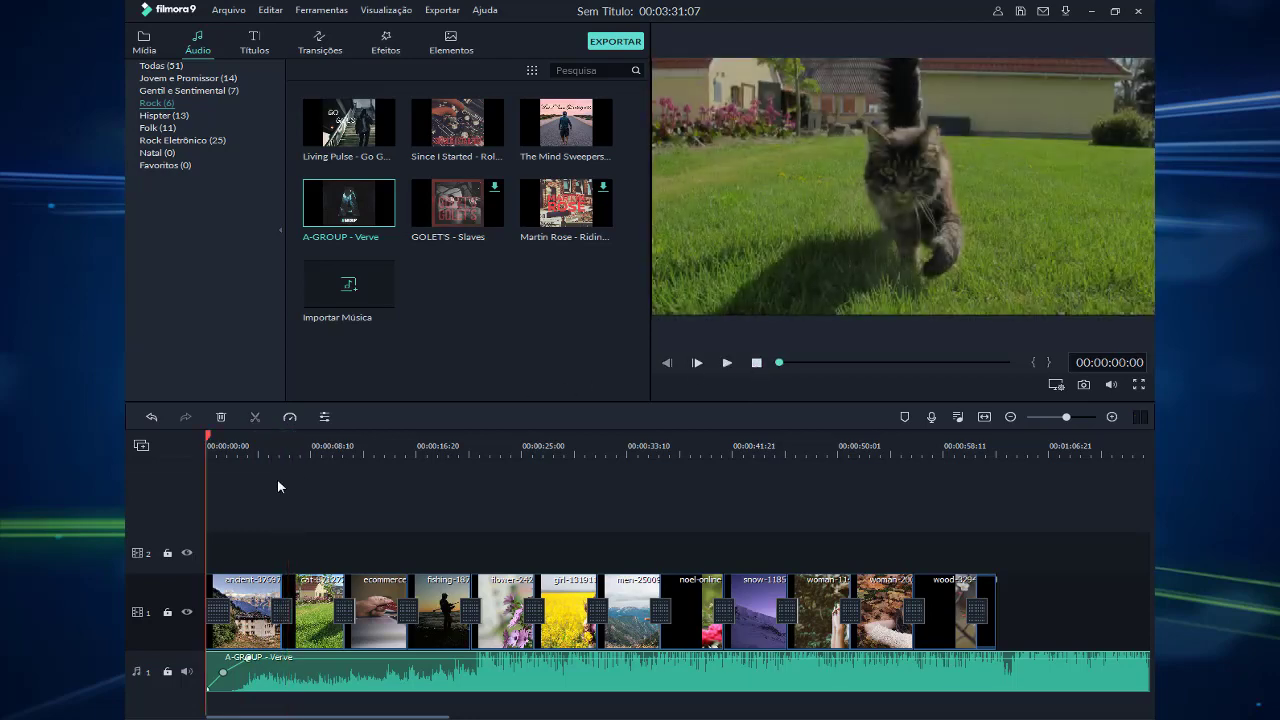
Move the middle volume keyframe up and earlier, to about 00:00:00:26, so the opening volume rises faster
left_click(223, 676)
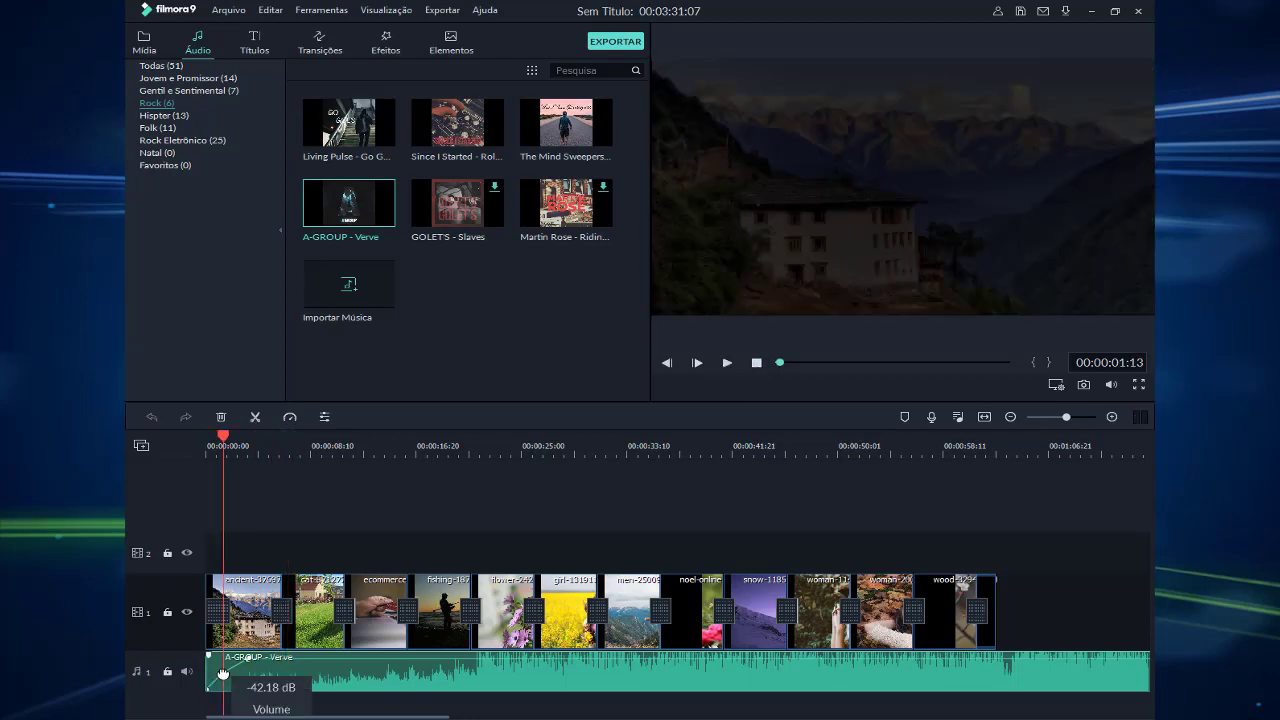
left_click(216, 669)
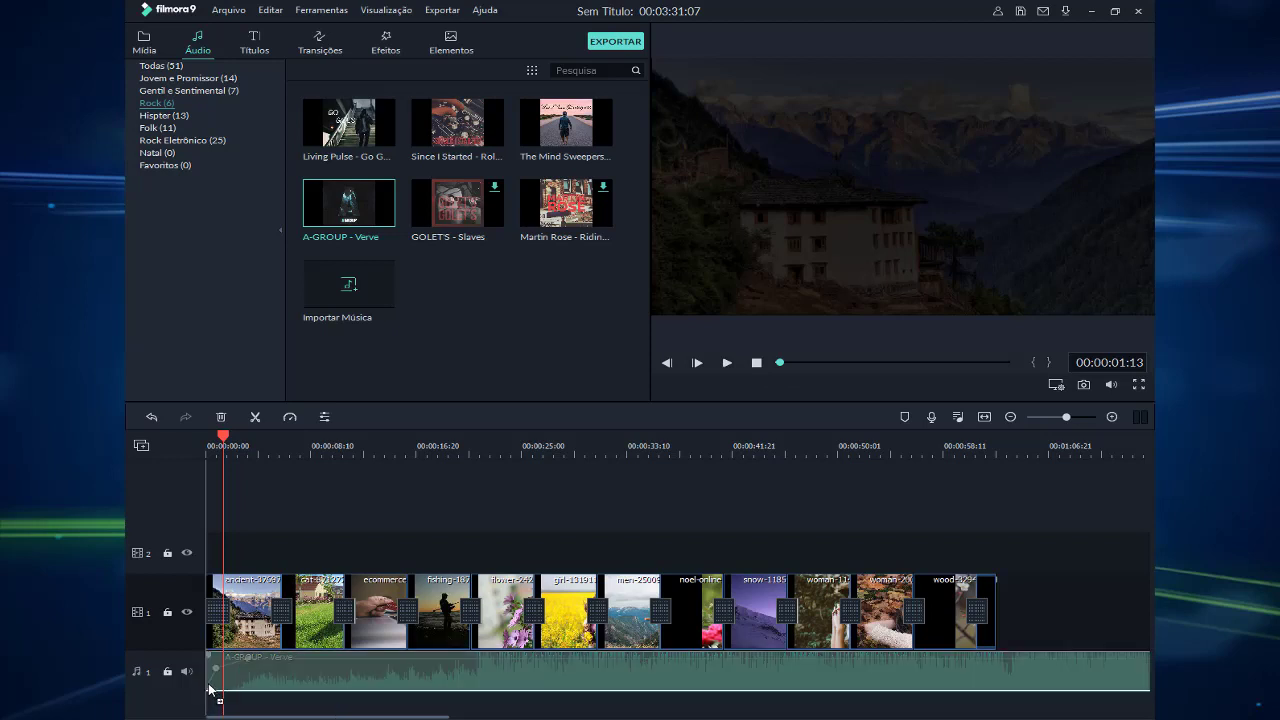
left_click_drag(212, 681, 216, 681)
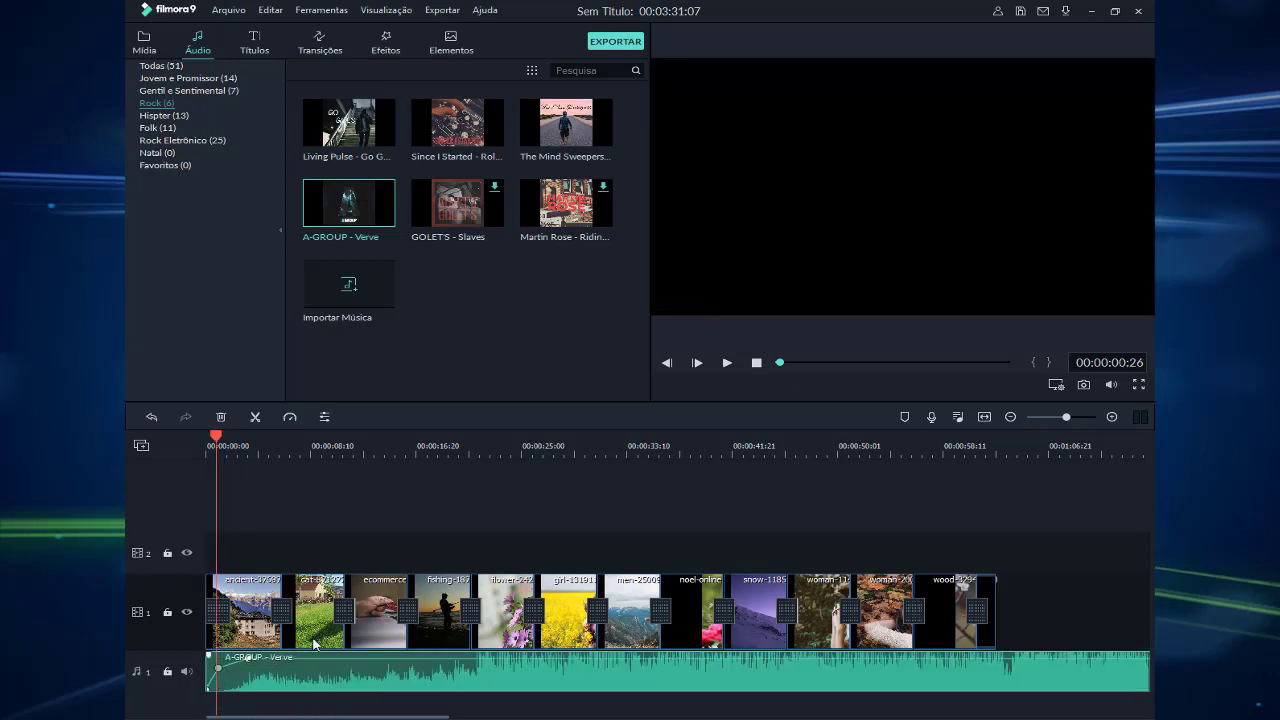
Play the slideshow with its music, watch the remainder in full screen, and pause after the last photo
left_click(726, 364)
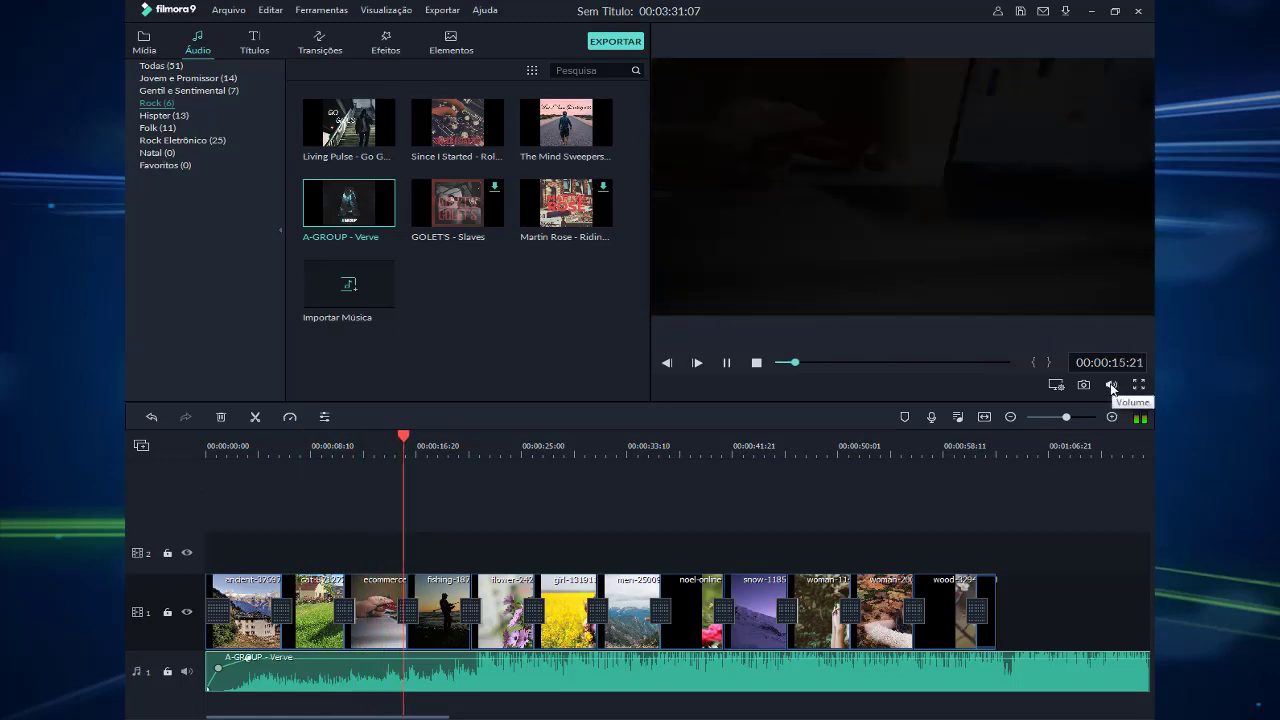
left_click(1111, 385)
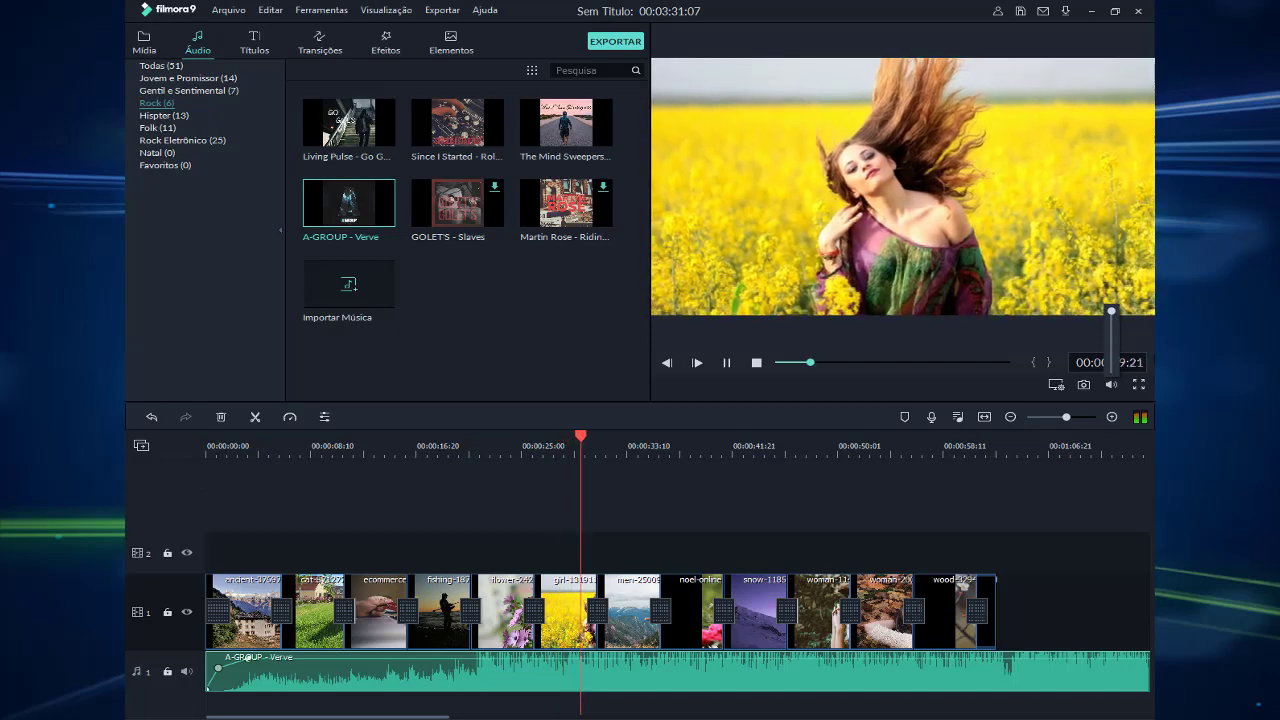
left_click(1138, 384)
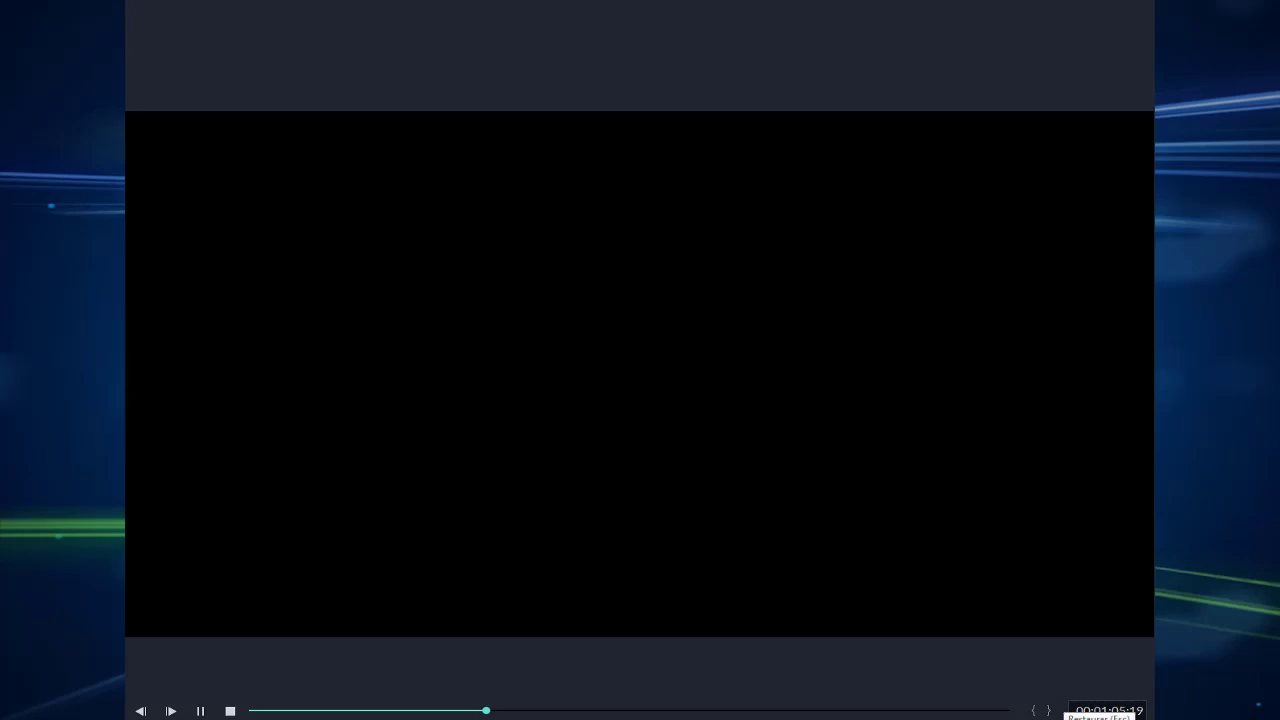
left_click(1140, 711)
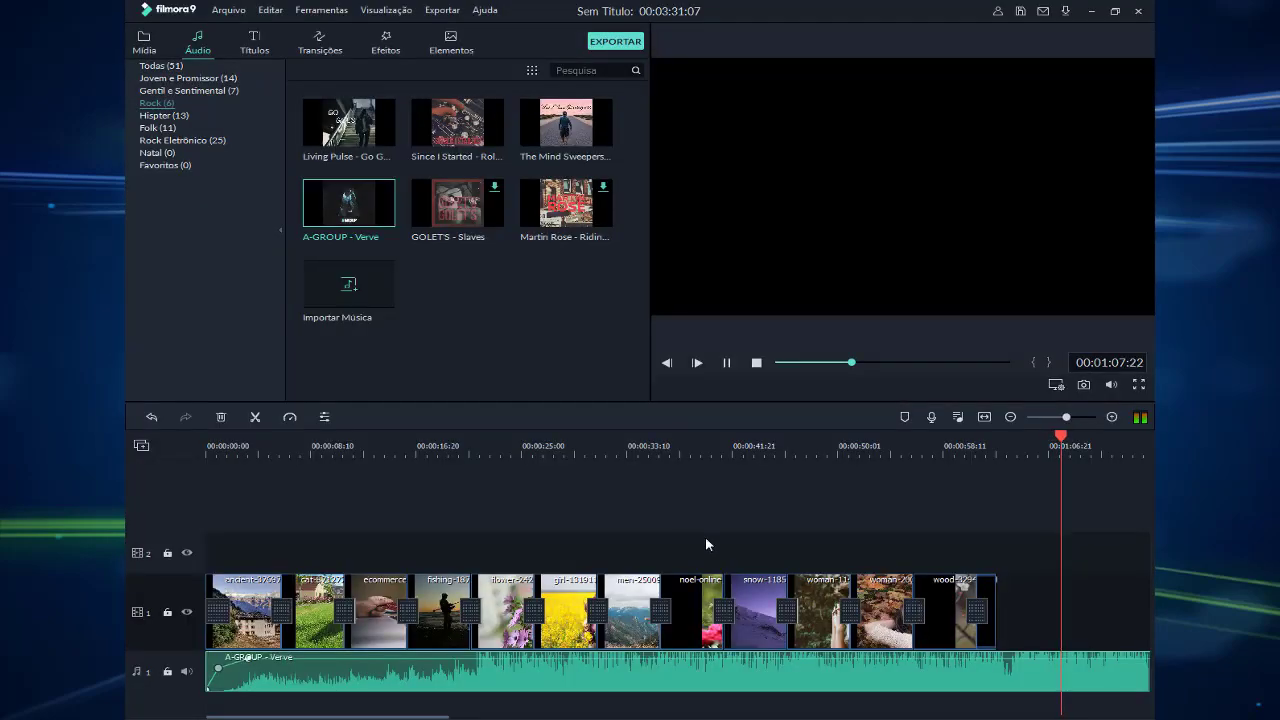
left_click(727, 363)
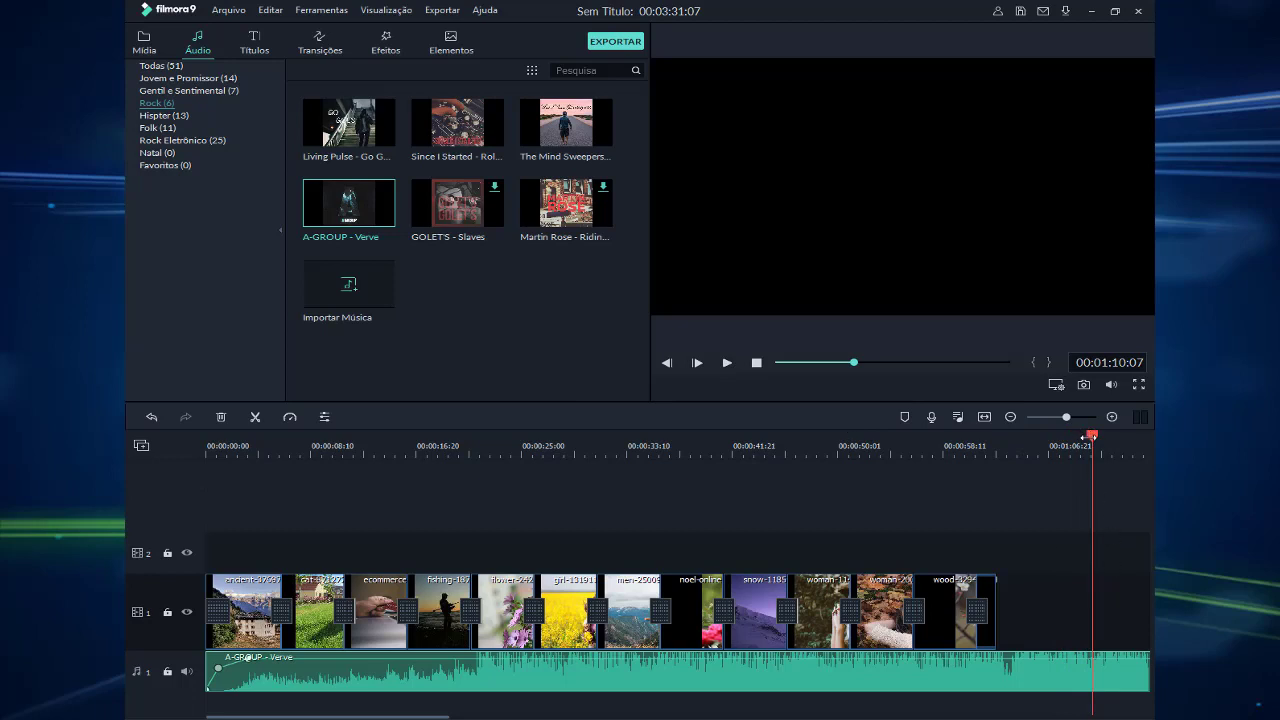
Split the A-GROUP - Verve clip at 00:01:02:15, where the slideshow ends, and delete the leftover audio
left_click_drag(1095, 442, 997, 450)
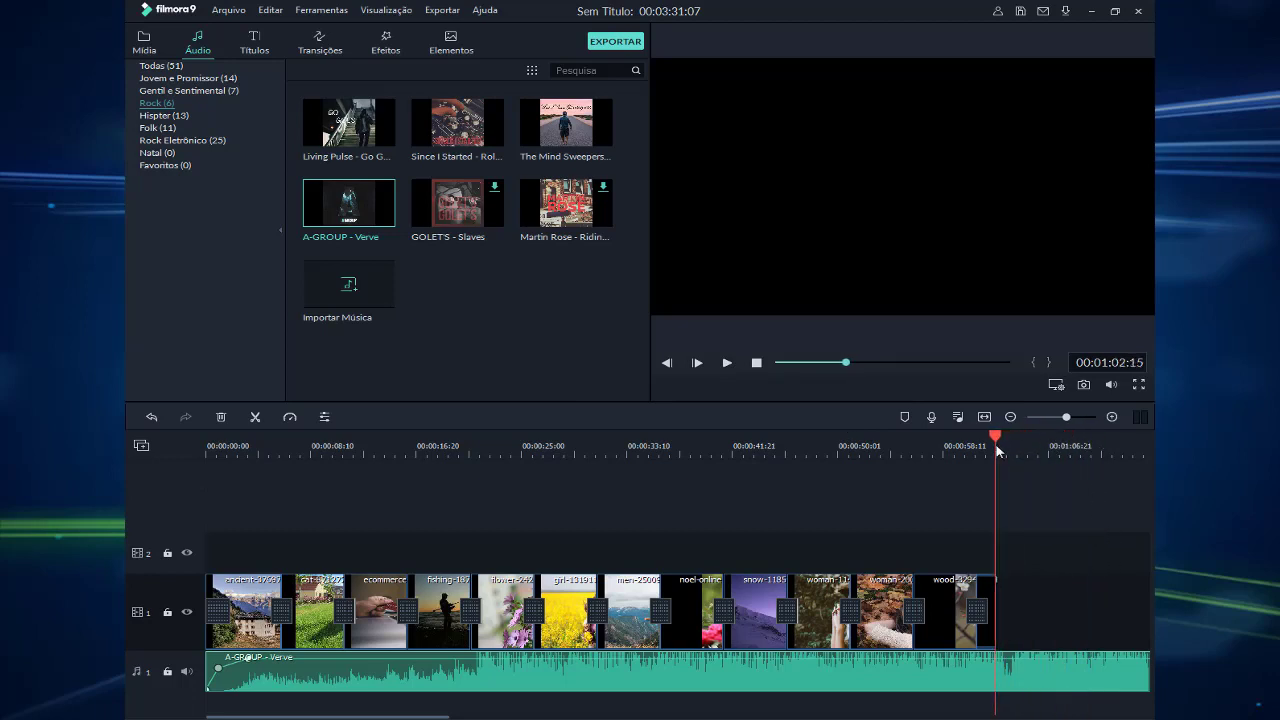
right_click(1009, 688)
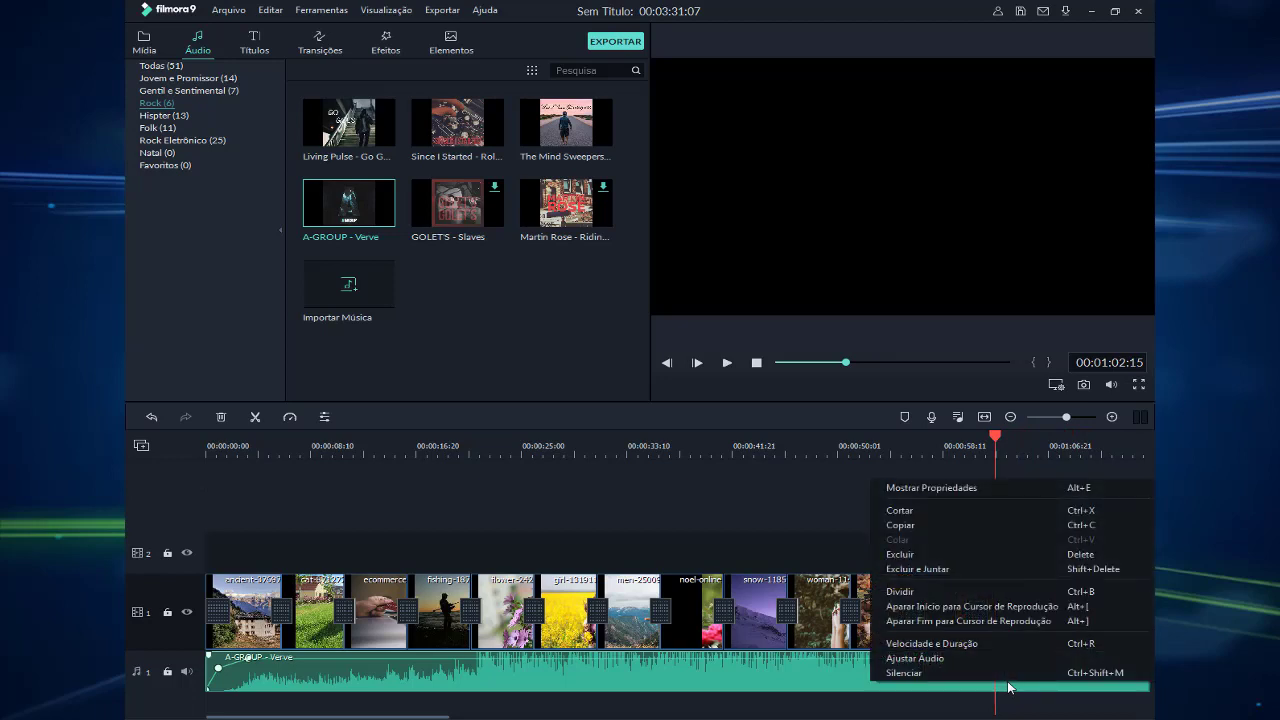
left_click(257, 417)
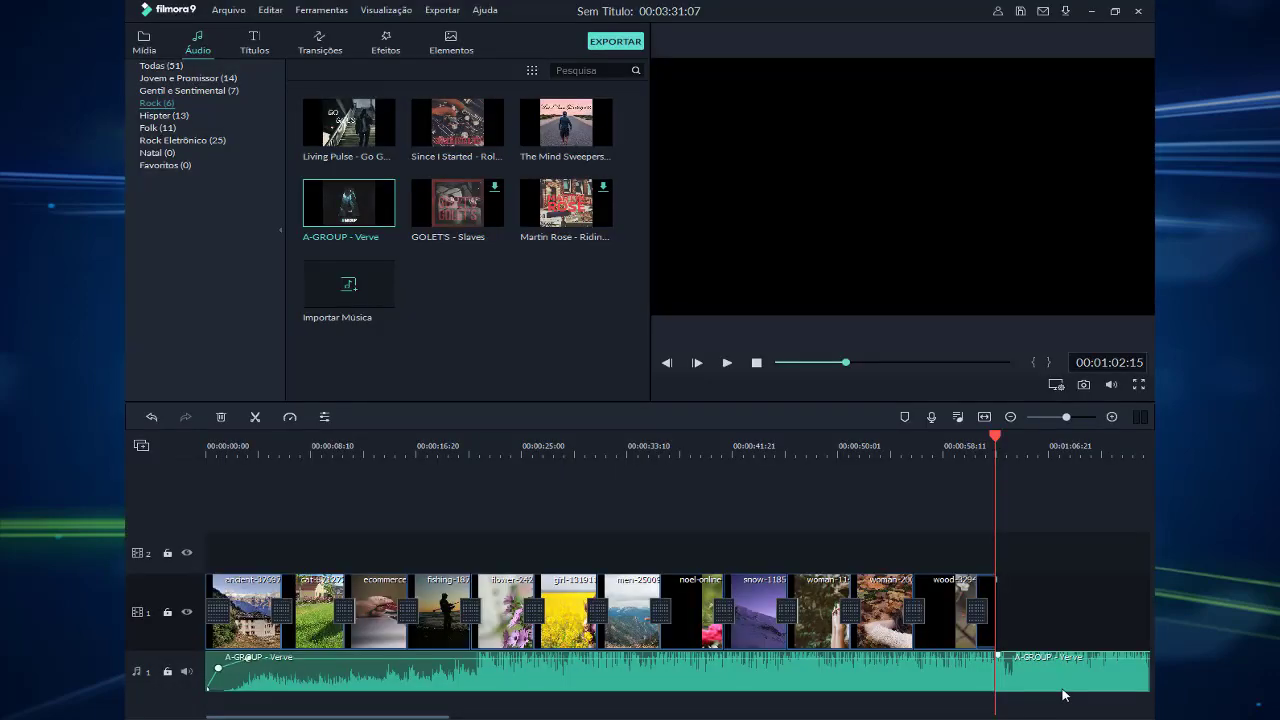
key("Delete")
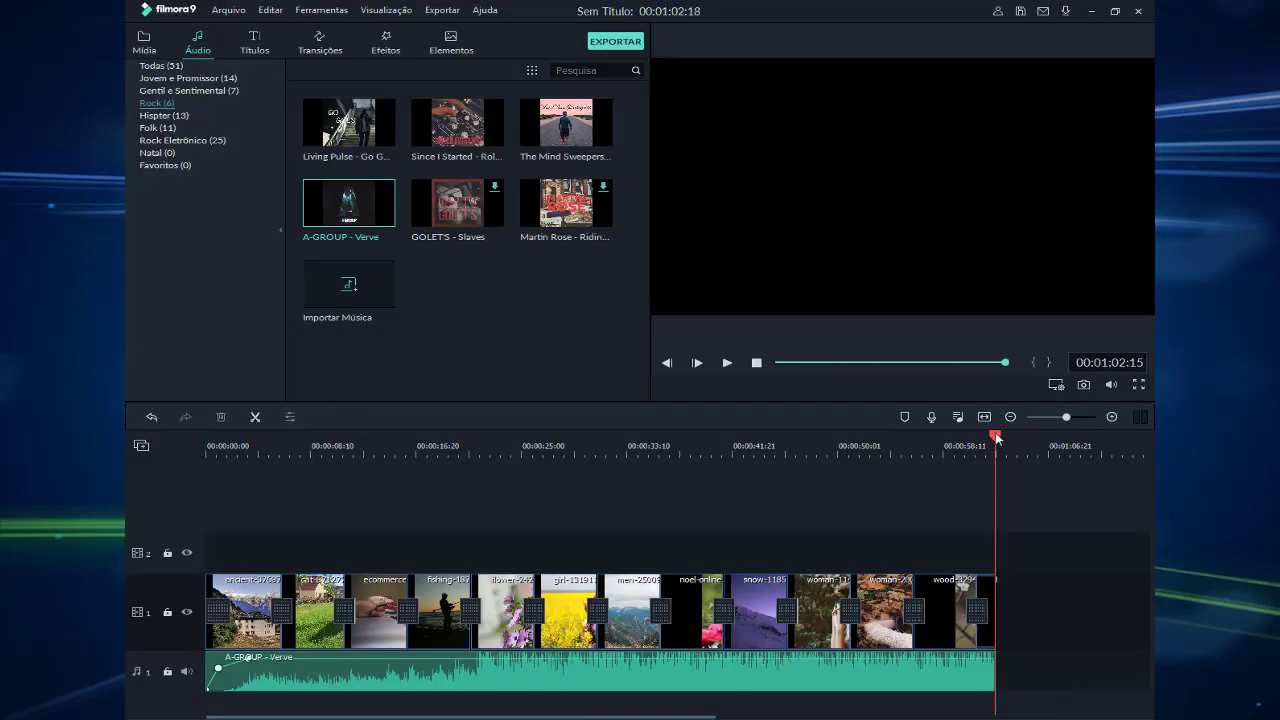
Give the A-GROUP - Verve clip a slight Fade Out and add a volume keyframe at 00:01:00:04
left_click_drag(996, 437, 966, 437)
scroll(903, 446, "up", 3)
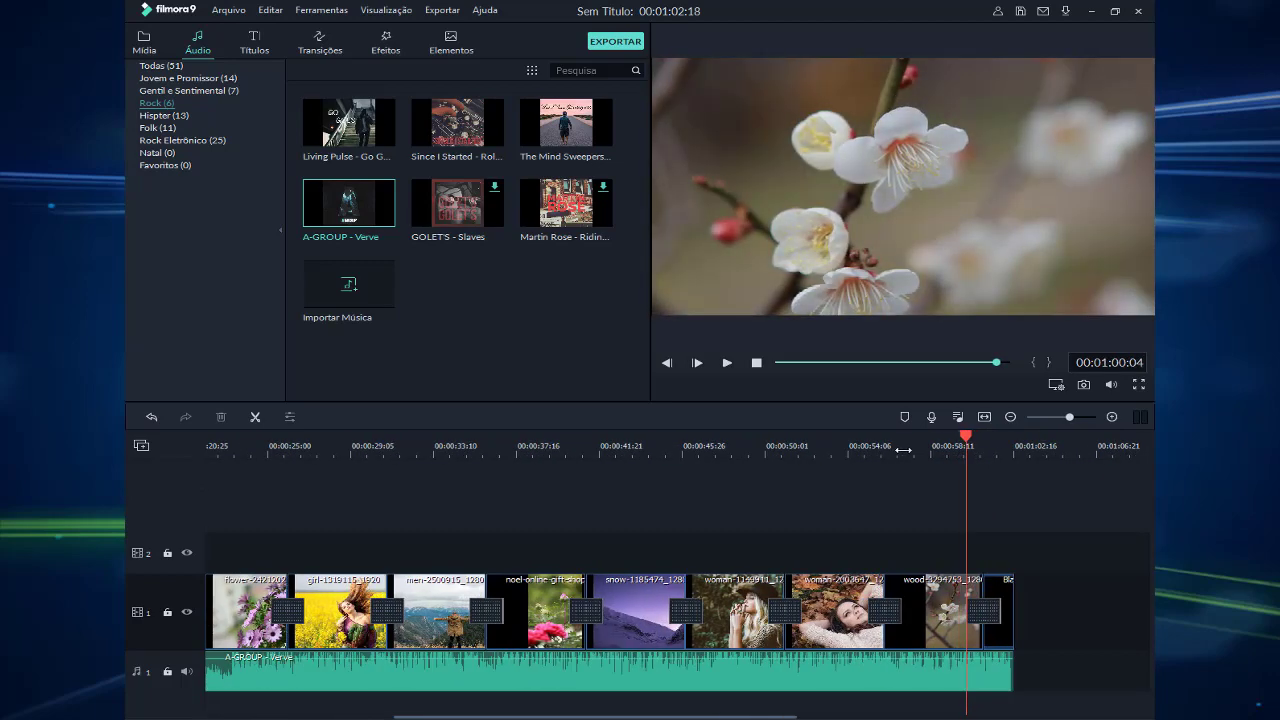
scroll(1055, 449, "up", 2)
left_click(1030, 677)
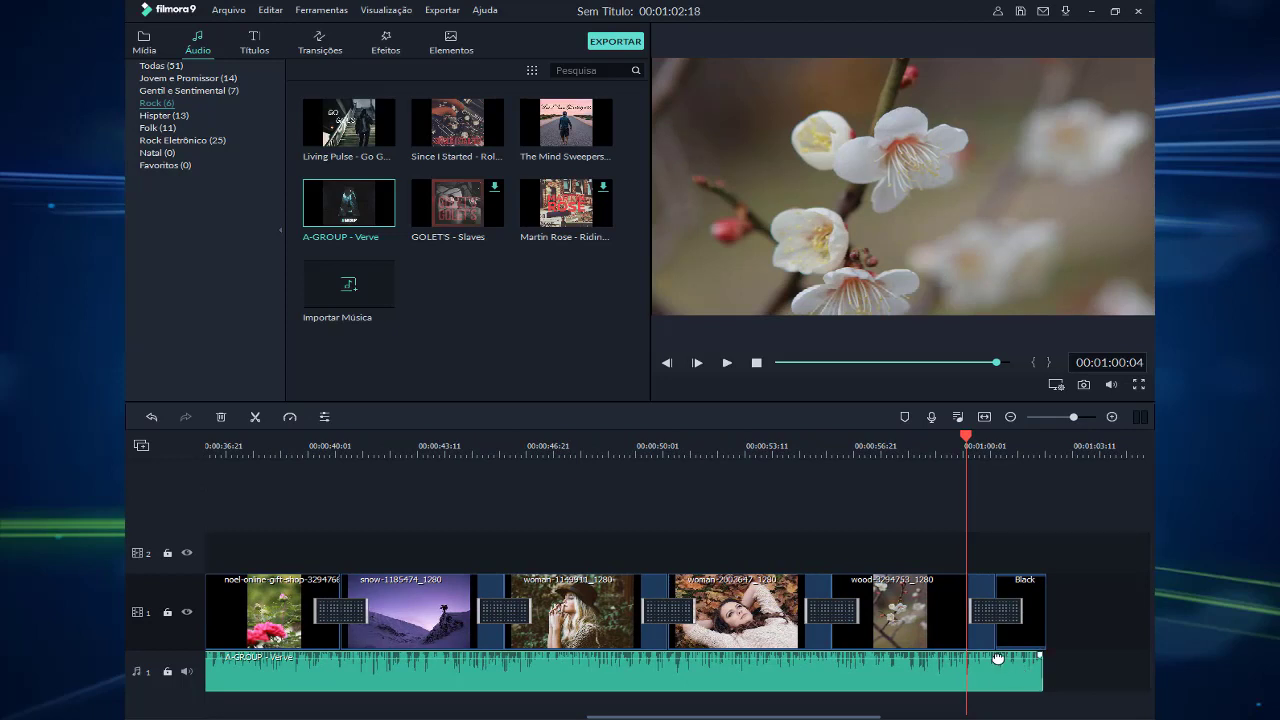
double_click(1000, 660)
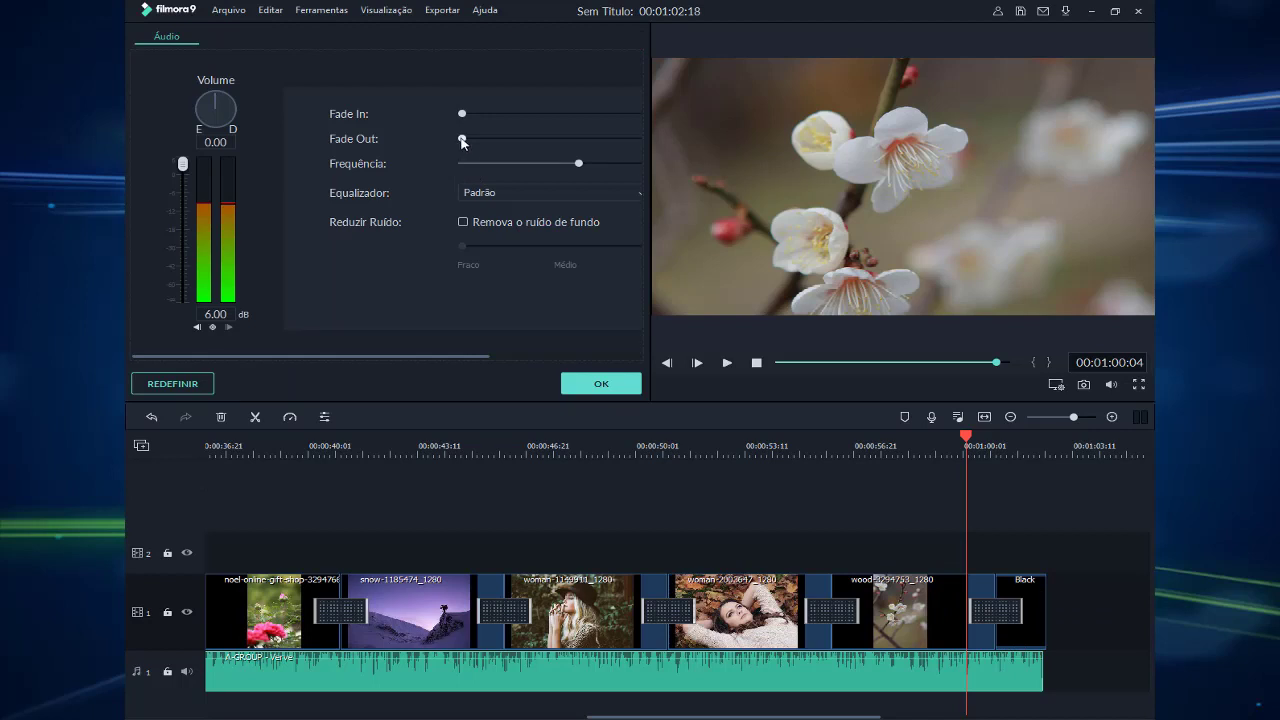
left_click_drag(462, 139, 468, 140)
left_click(212, 328)
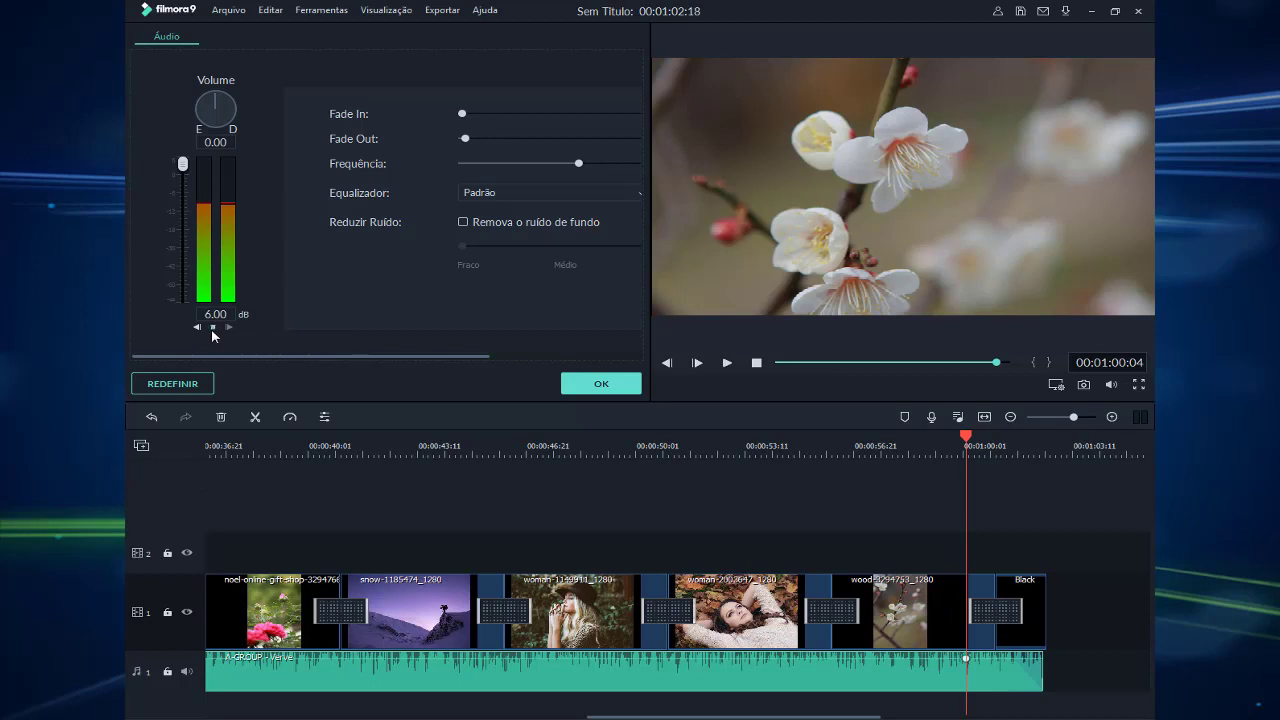
Add a volume keyframe at 00:01:01:10 on the A-GROUP - Verve clip and reset its Fade Out to zero
left_click_drag(967, 440, 1007, 440)
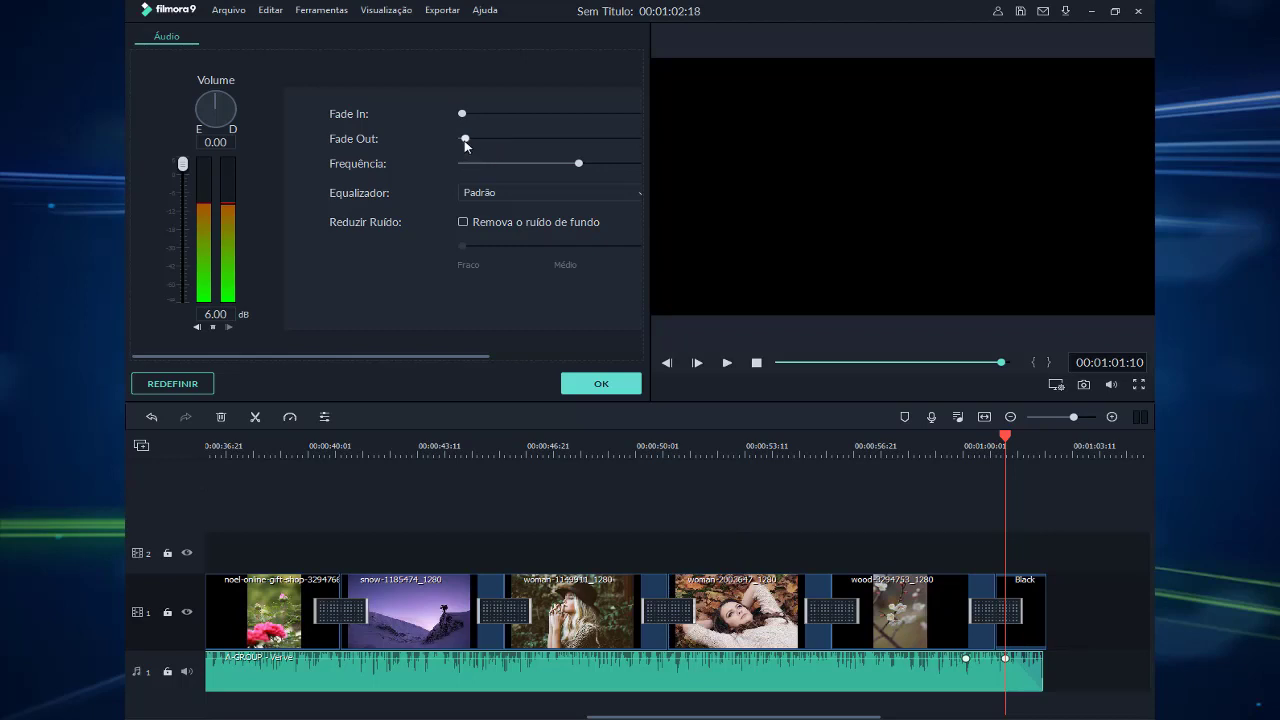
left_click_drag(465, 145, 447, 145)
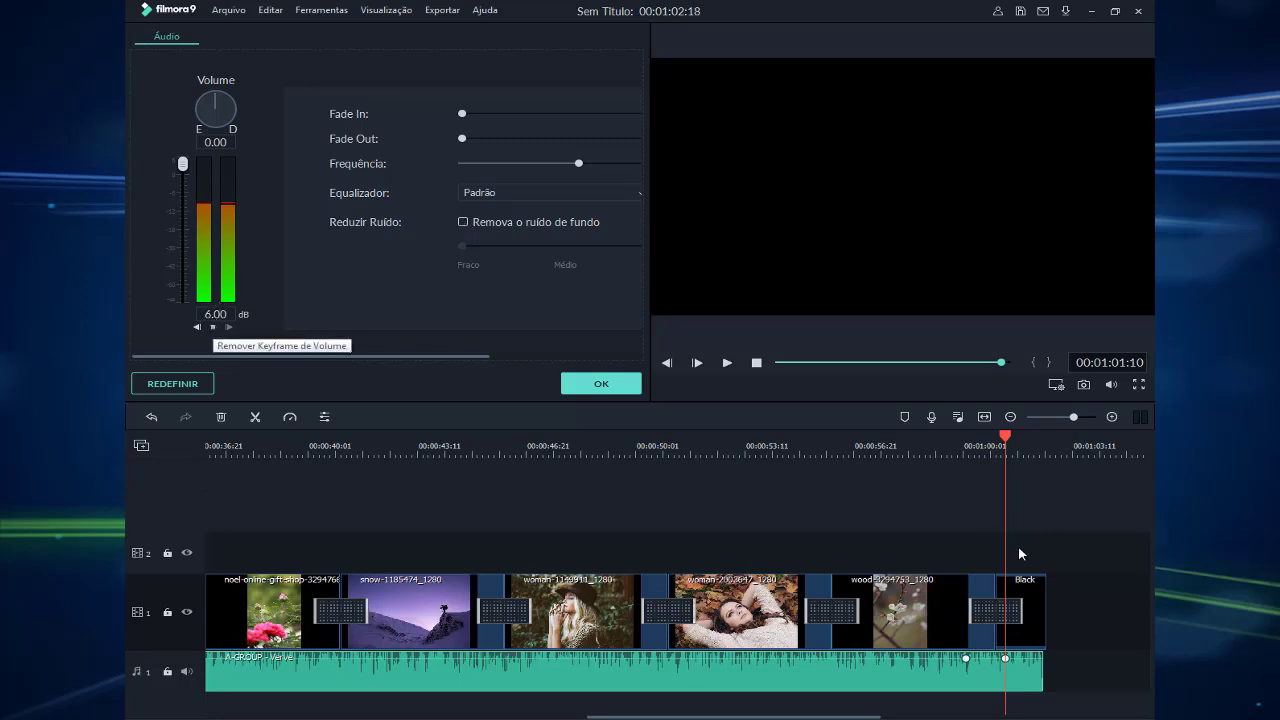
Pull the last volume keyframe down to silence at the music clip's end and move the preceding keyframe later, close to it
mouse_move(1005, 660)
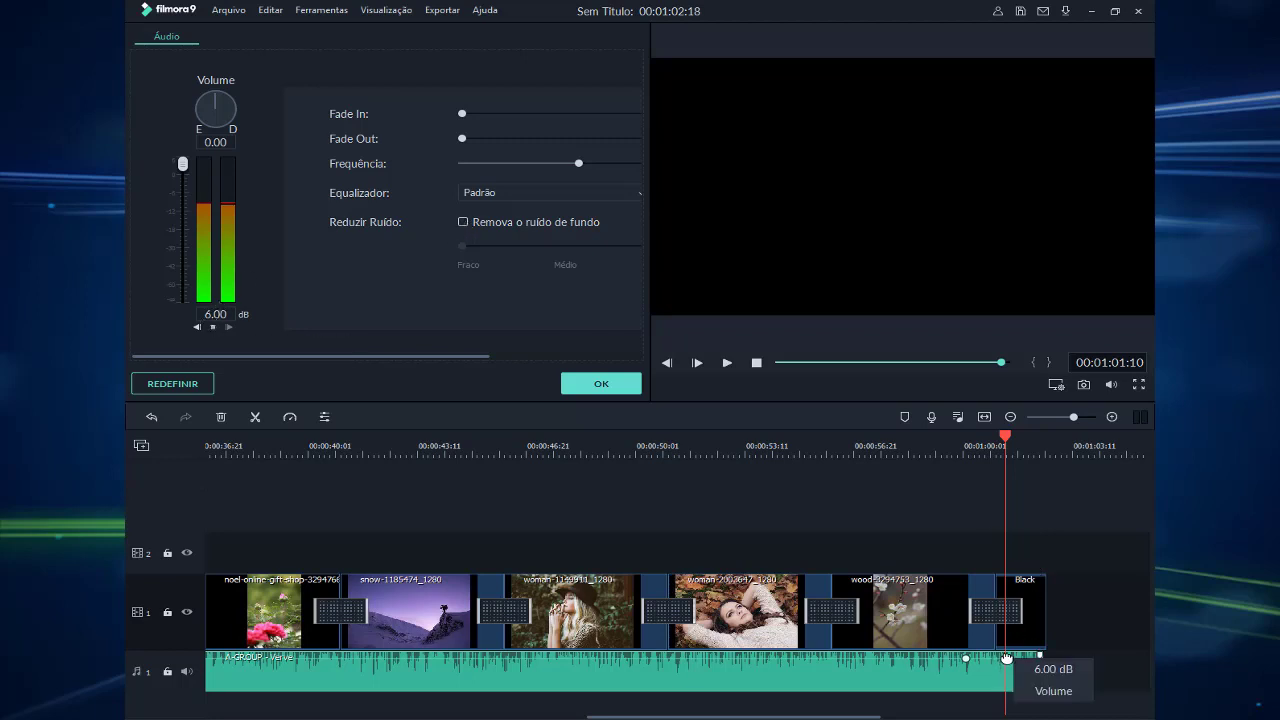
left_click_drag(1006, 659, 1023, 692)
mouse_move(963, 658)
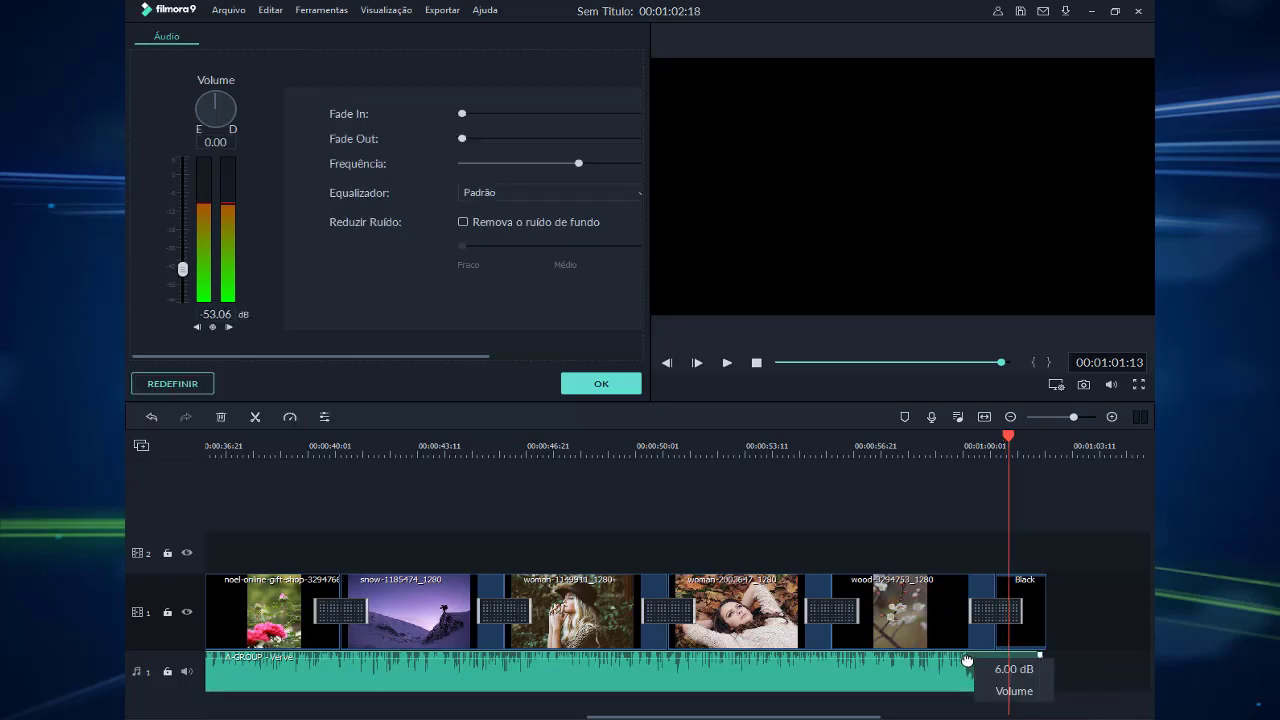
left_click_drag(967, 661, 1029, 671)
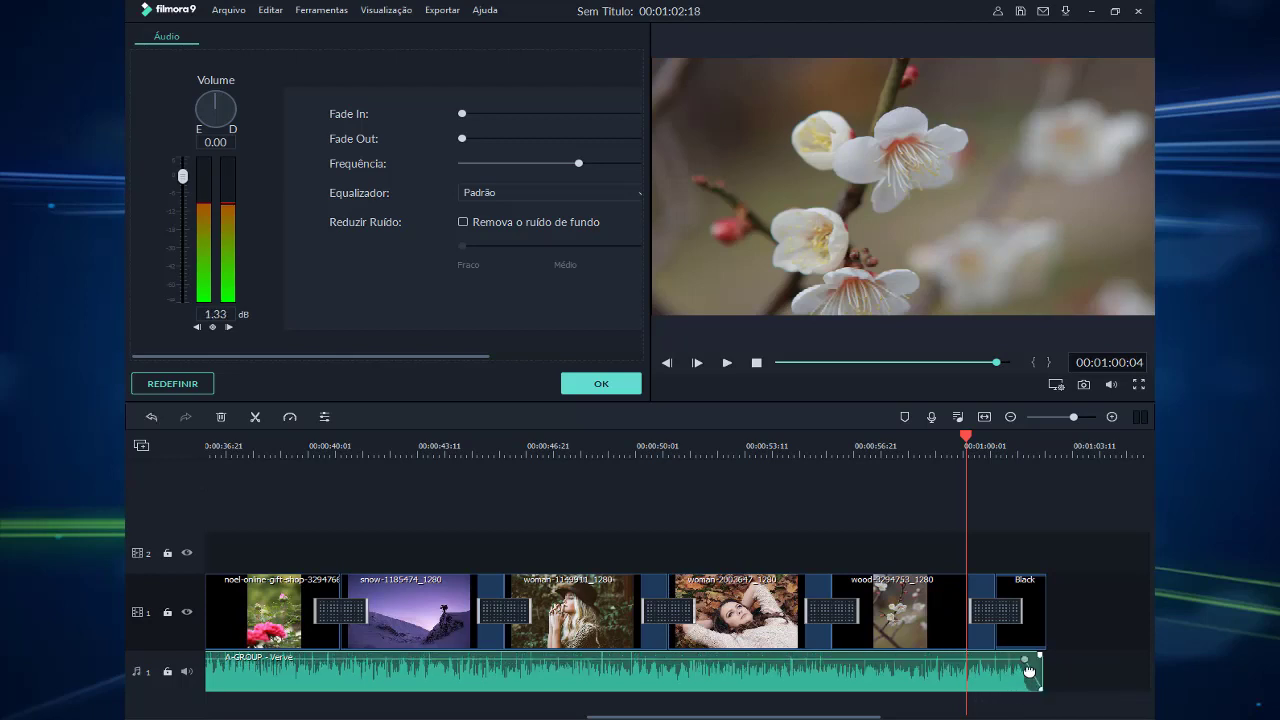
Add a volume keyframe at 00:01:02:07, raise it to -27 dB, and play the ending from 00:01:00:13
left_click_drag(965, 440, 1036, 440)
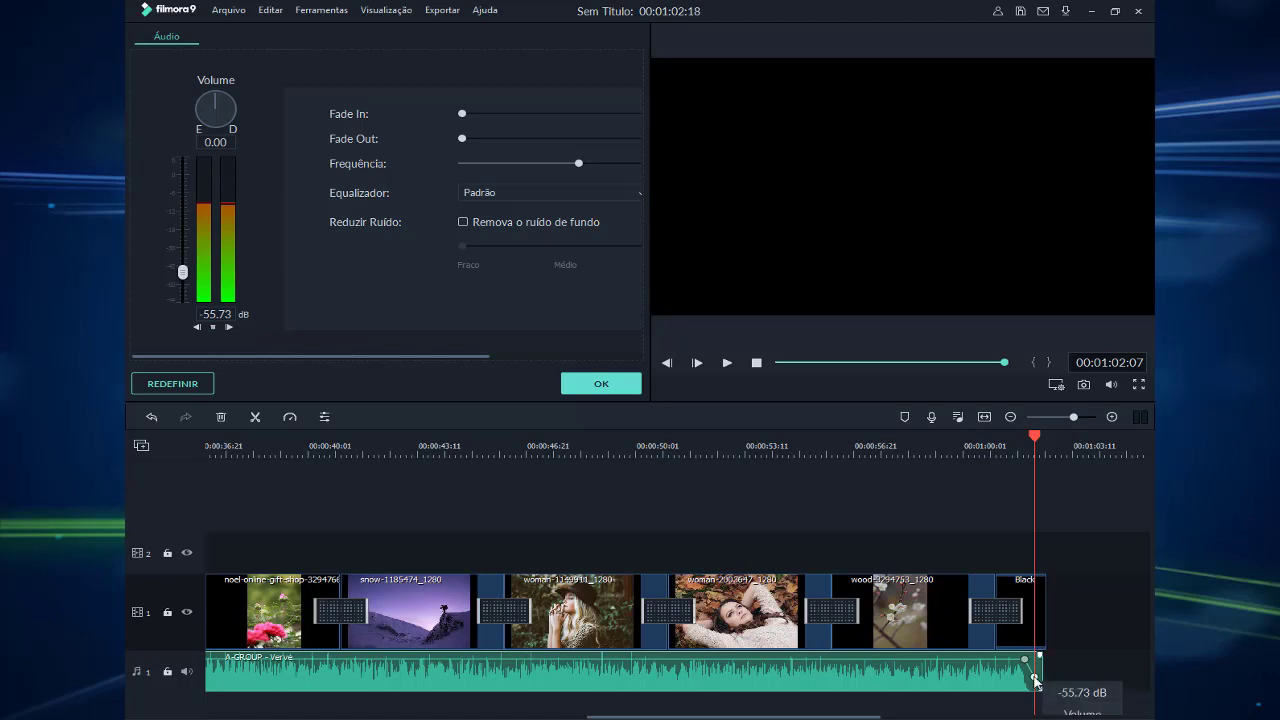
left_click_drag(1035, 680, 1036, 669)
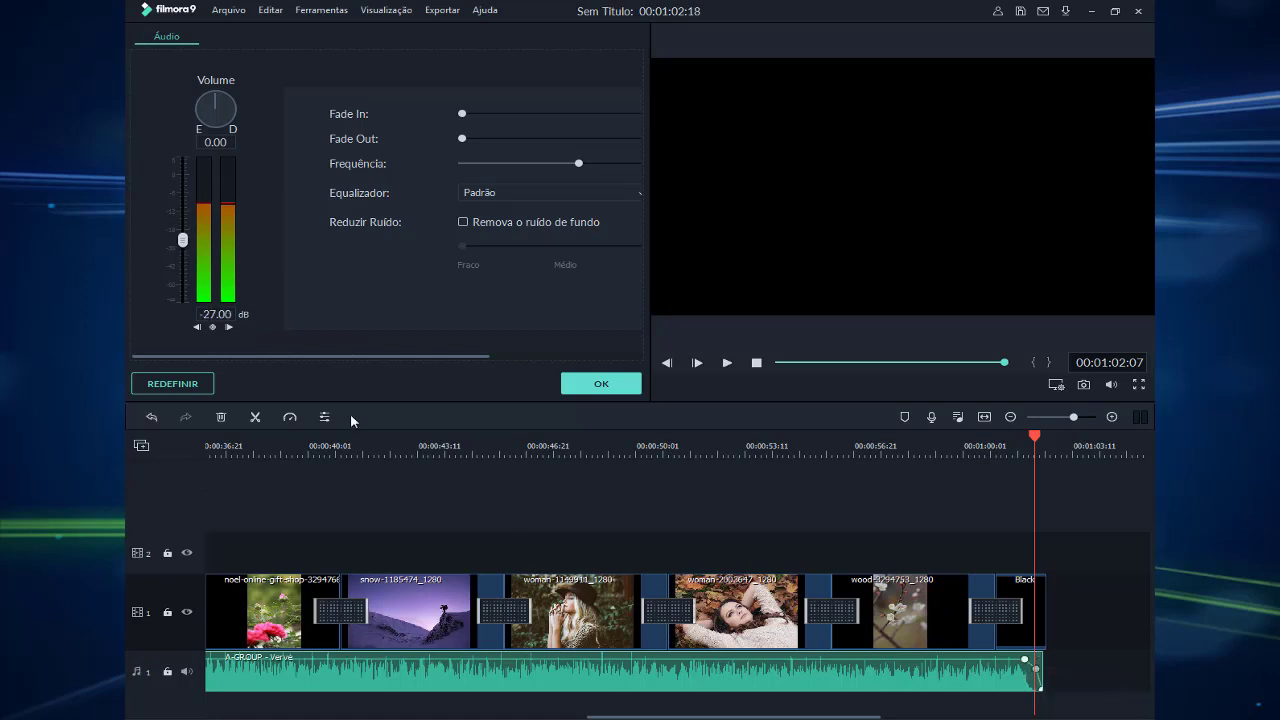
scroll(396, 445, "up", 3)
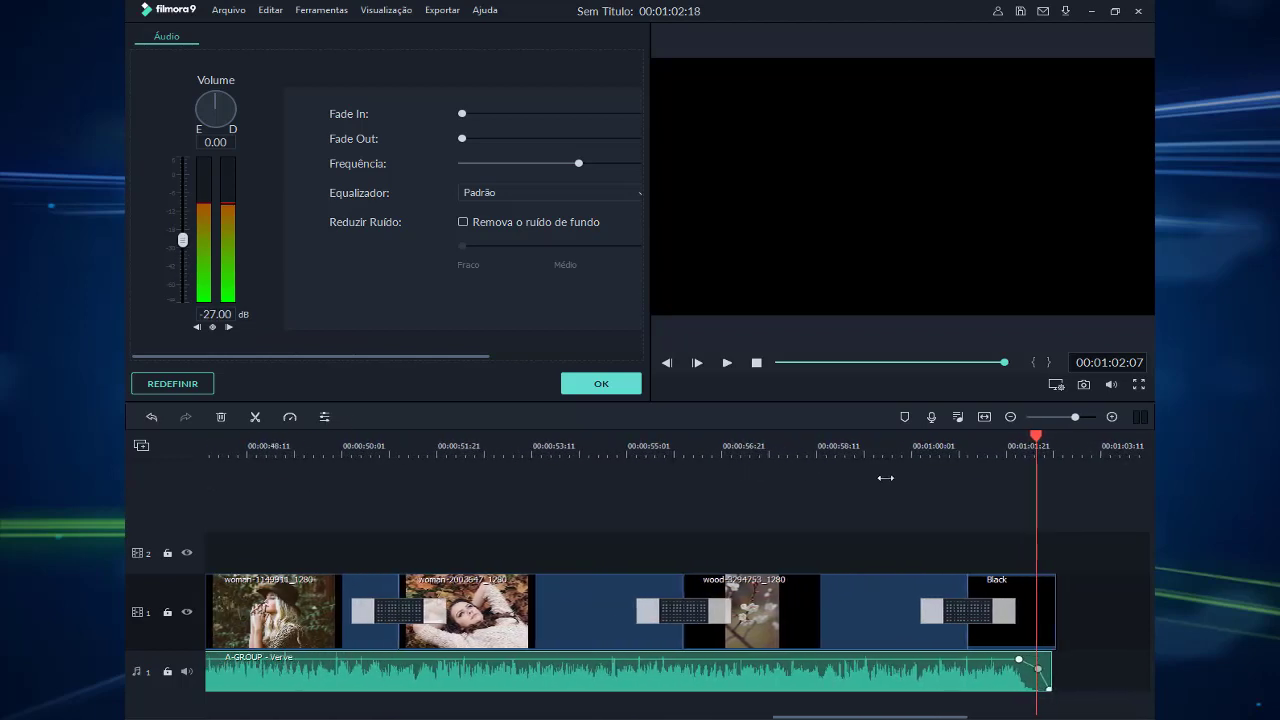
left_click_drag(1038, 440, 938, 428)
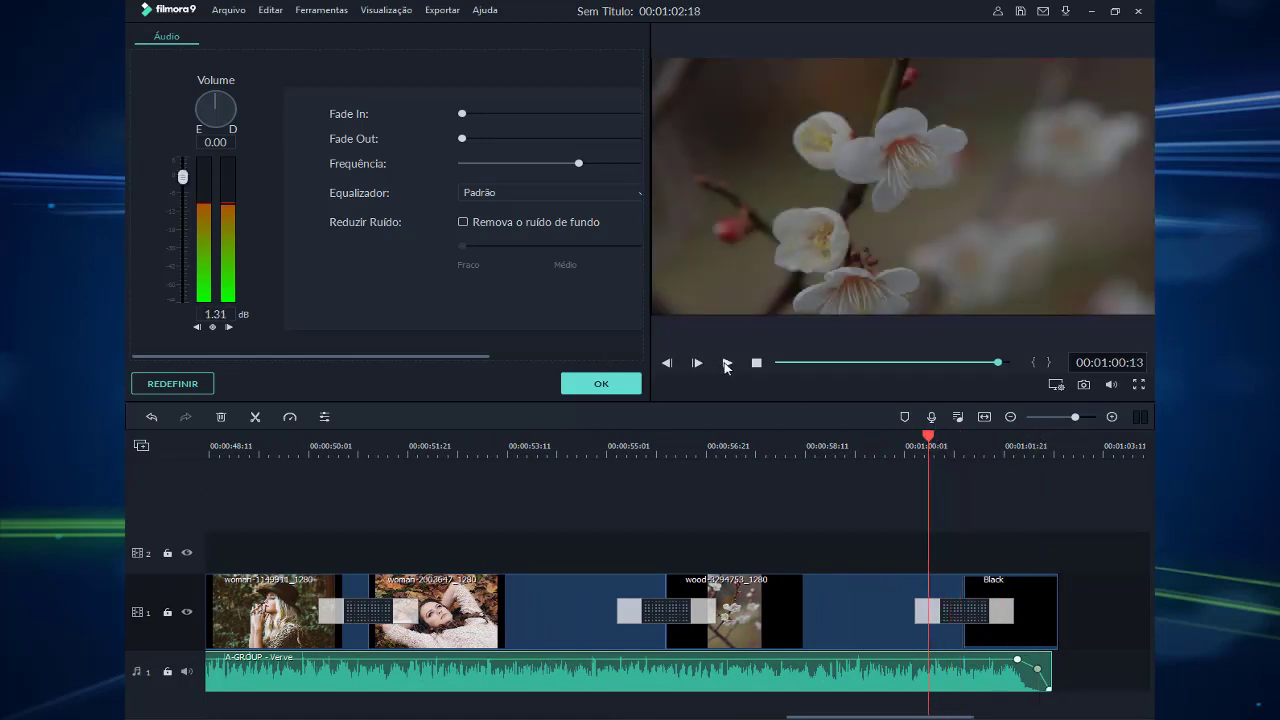
left_click(727, 363)
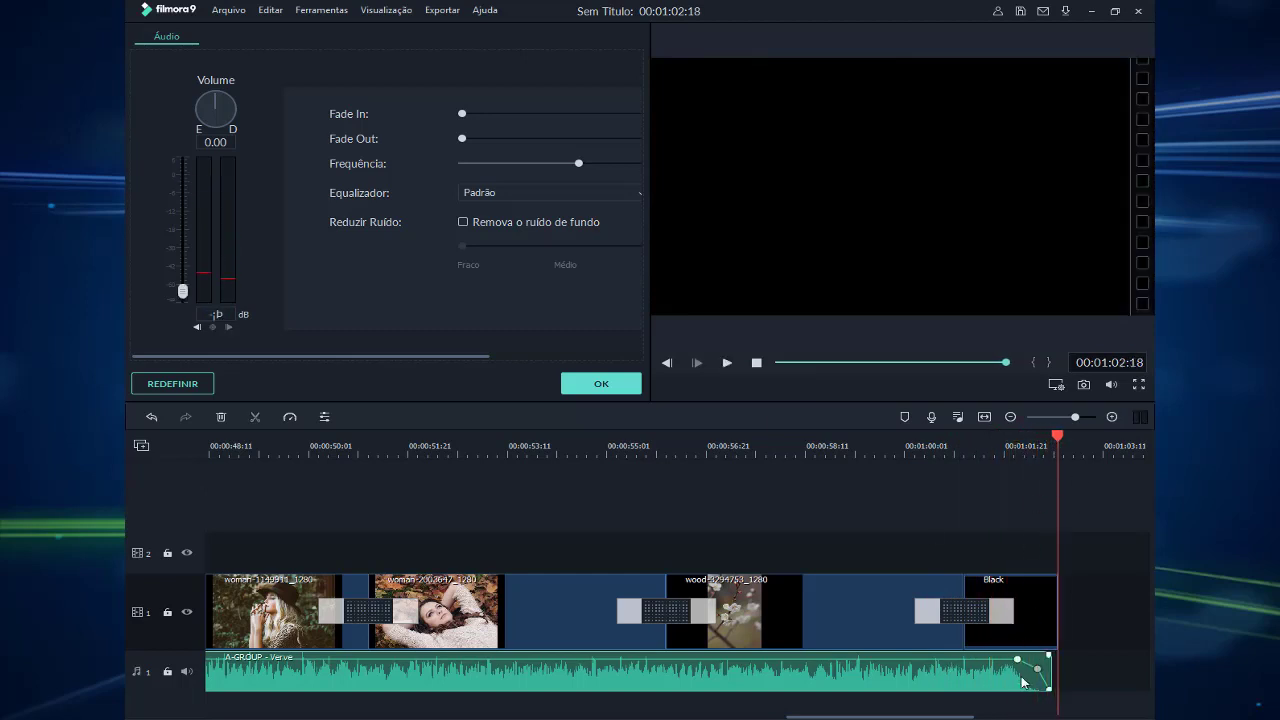
Move the first two fade-out keyframes earlier, the middle one to about 00:01:01:21, and play the ending from 00:00:59:07
mouse_move(1018, 668)
left_mouse_down()
mouse_move(1043, 688)
mouse_move(1040, 670)
mouse_move(1004, 668)
left_mouse_up()
left_click_drag(1030, 436, 857, 436)
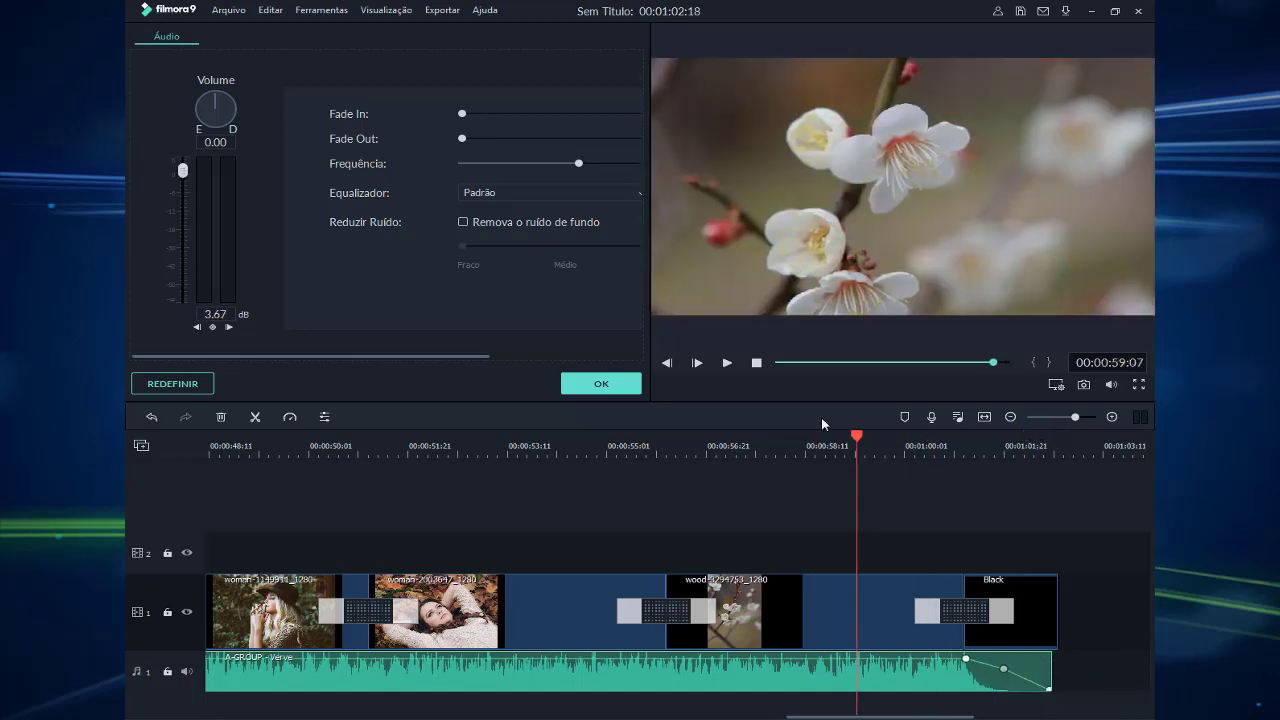
left_click(727, 363)
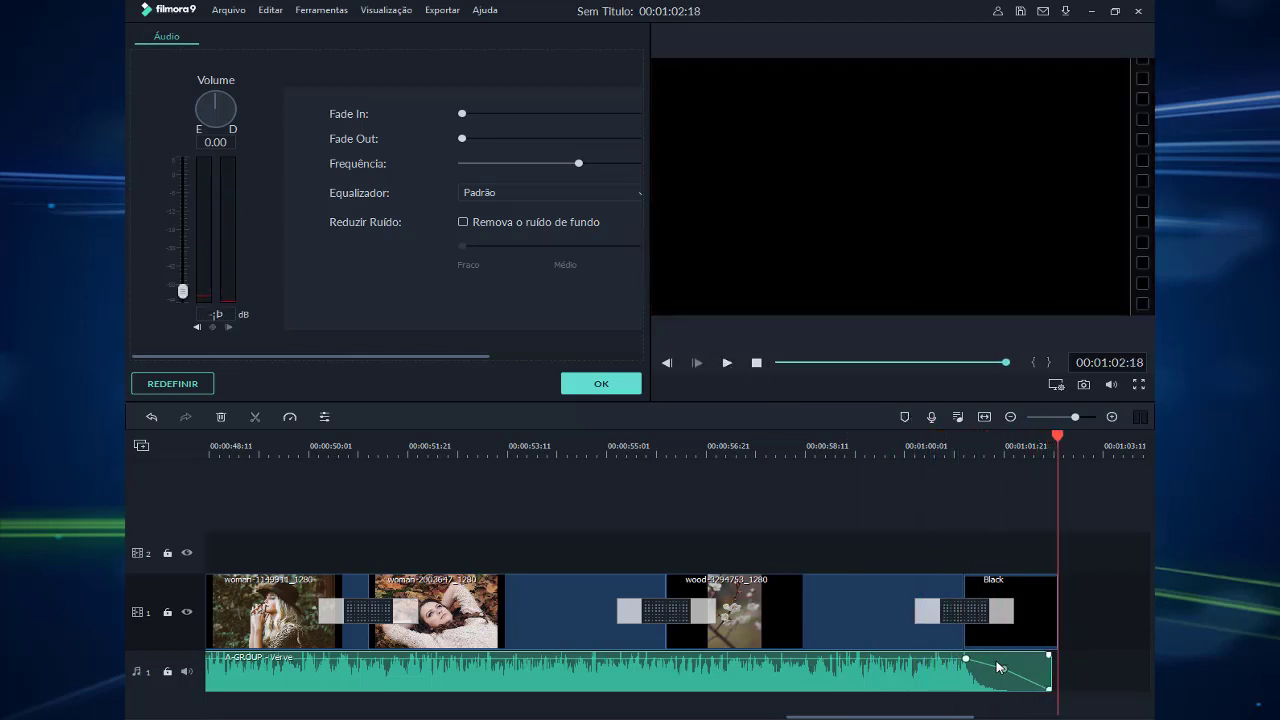
Move the first fade-out keyframe earlier, to about 00:01:00:17, and replay the ending from 00:00:59:05
mouse_move(961, 661)
left_mouse_down()
mouse_move(985, 664)
mouse_move(936, 658)
left_mouse_up()
left_click_drag(966, 437, 853, 438)
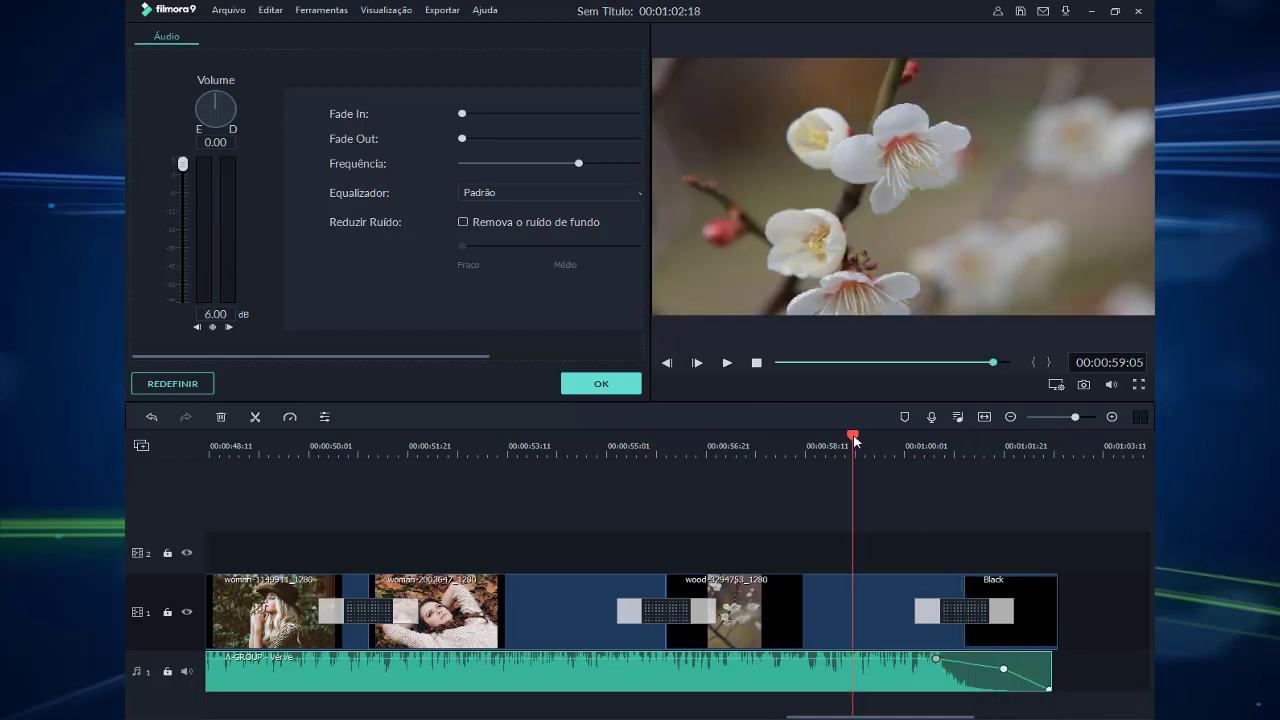
left_click(724, 366)
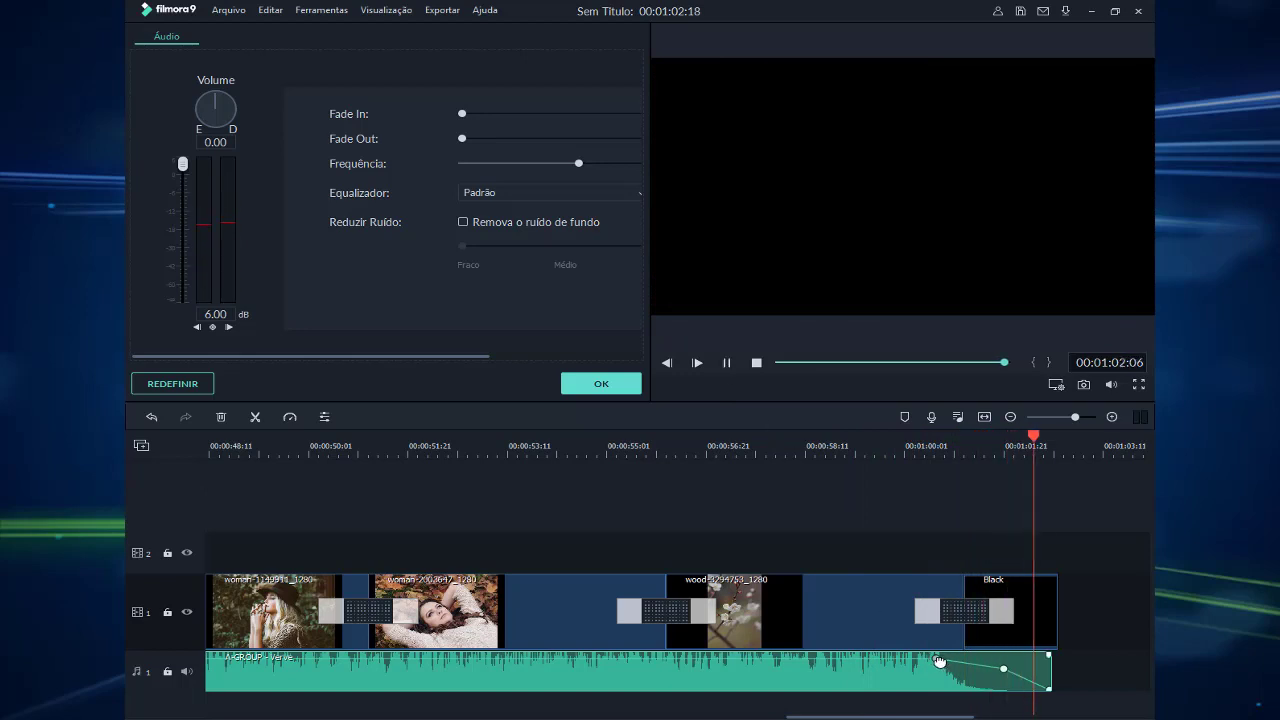
Move the first fade-out keyframe back over the last photo and the middle one to about 00:01:00:17, and replay the ending
left_click_drag(938, 660, 816, 658)
left_click(1000, 669)
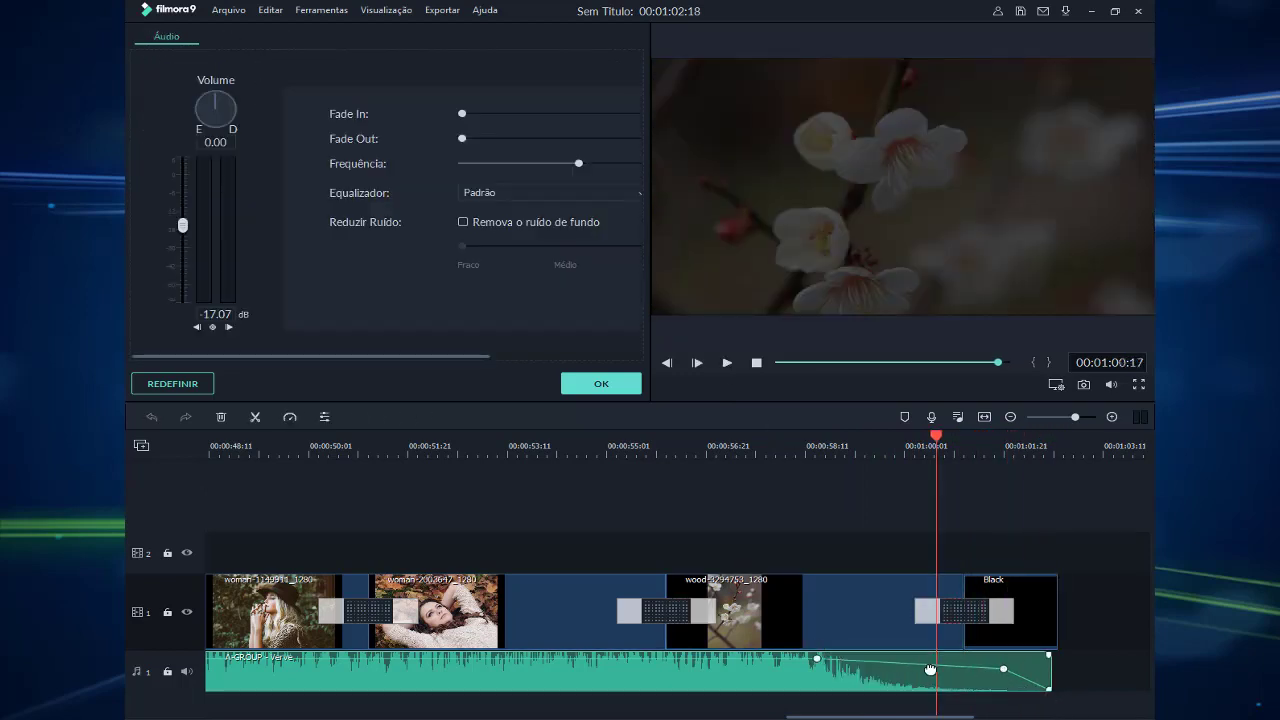
left_click_drag(1003, 669, 935, 669)
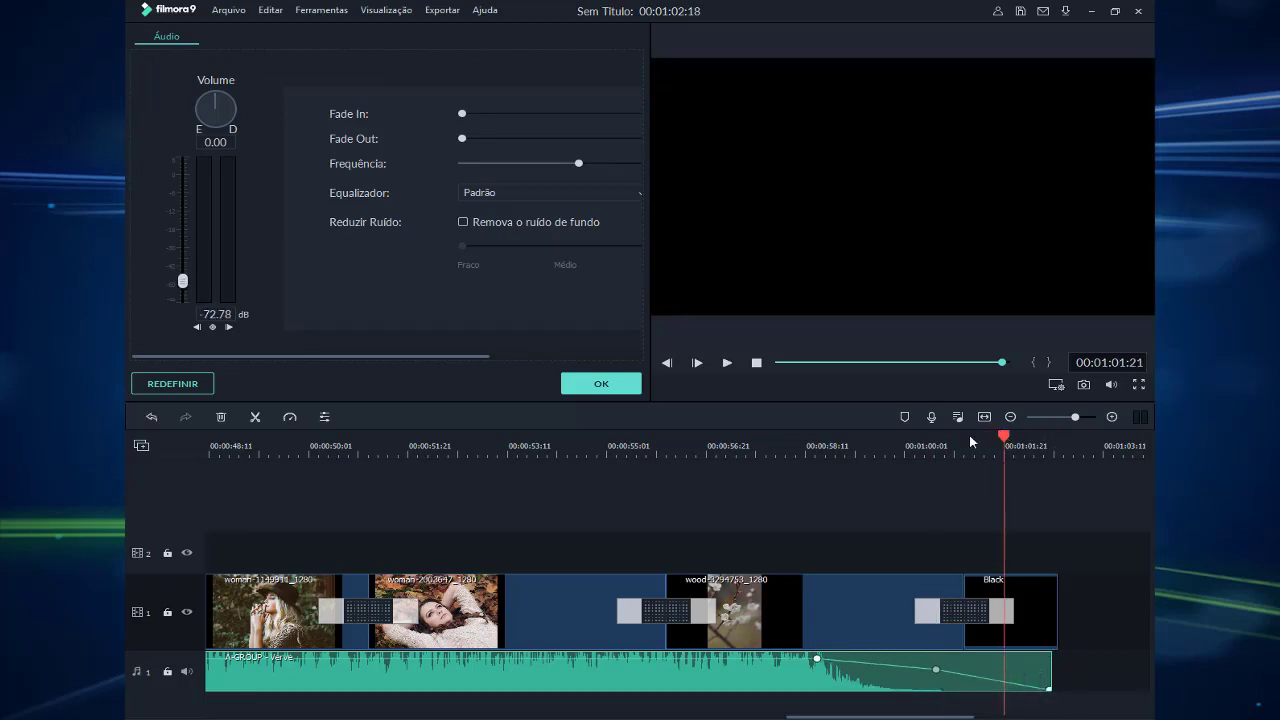
left_click_drag(970, 441, 726, 446)
left_click(726, 363)
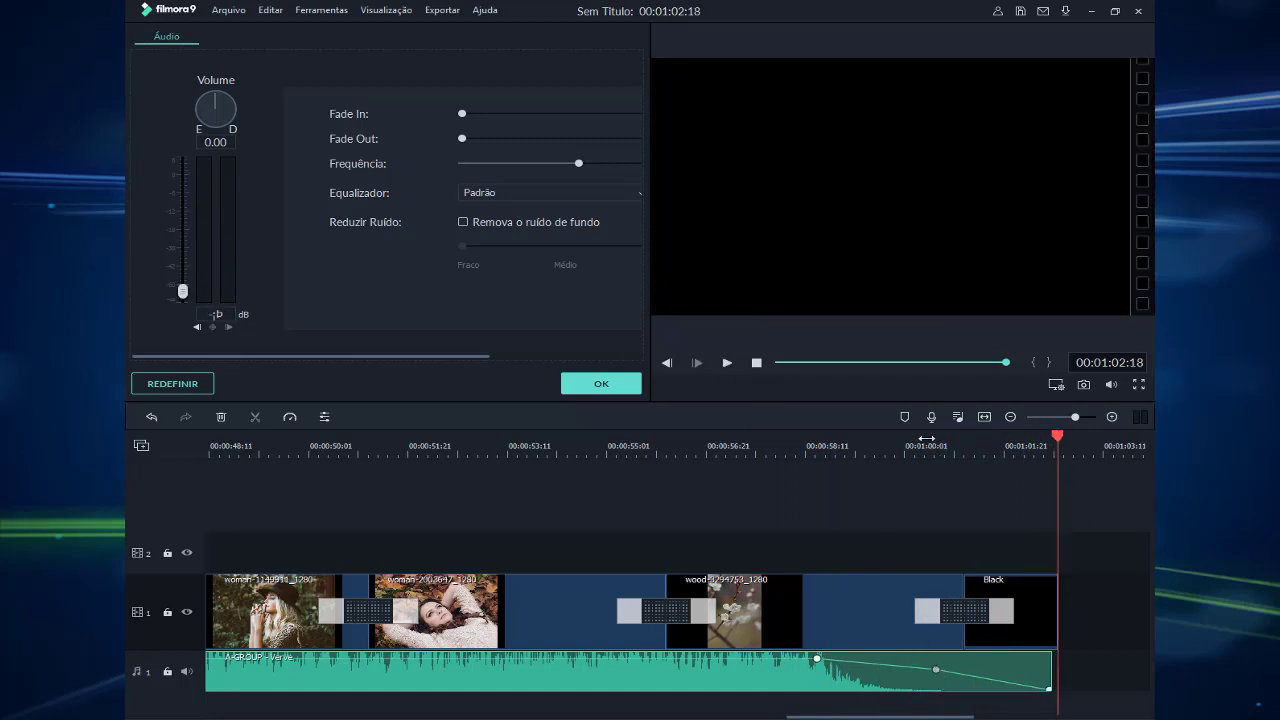
Extend the end of the A-GROUP - Verve clip to match the Black clip's end and confirm the audio settings
mouse_move(1062, 435)
left_mouse_down()
mouse_move(770, 450)
mouse_move(1057, 460)
left_mouse_up()
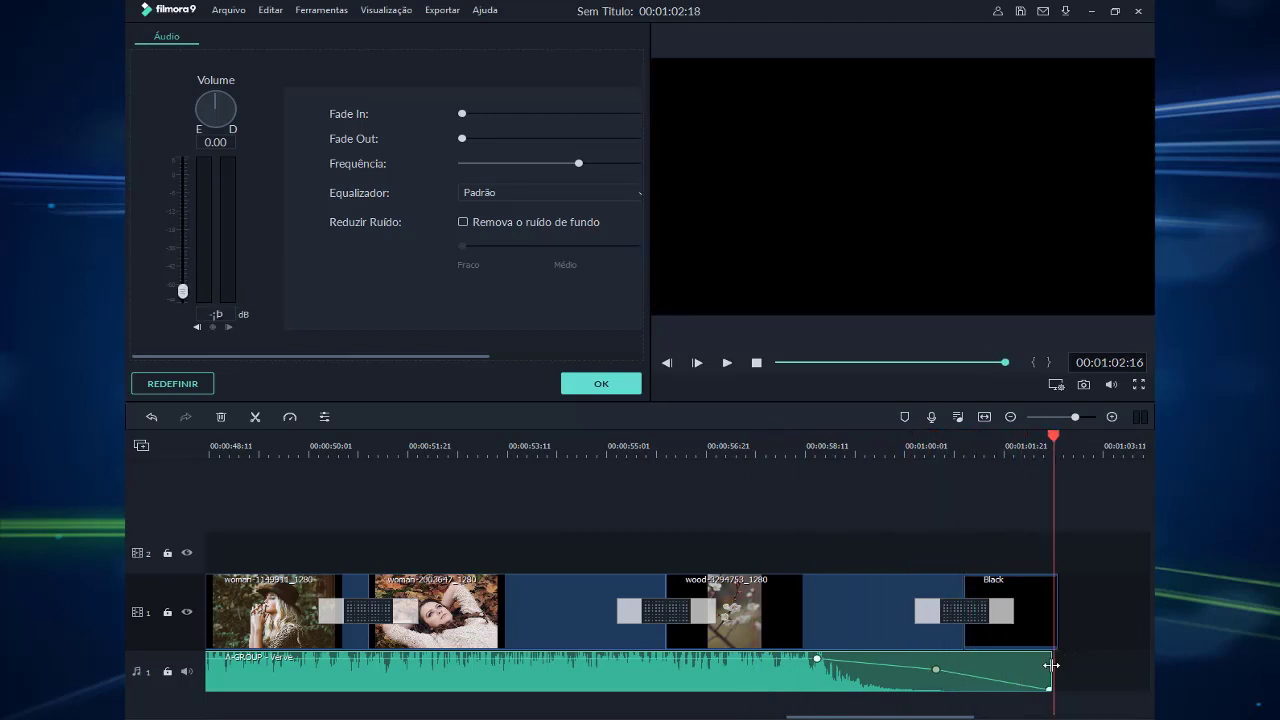
left_click_drag(1052, 665, 1057, 665)
left_click(601, 384)
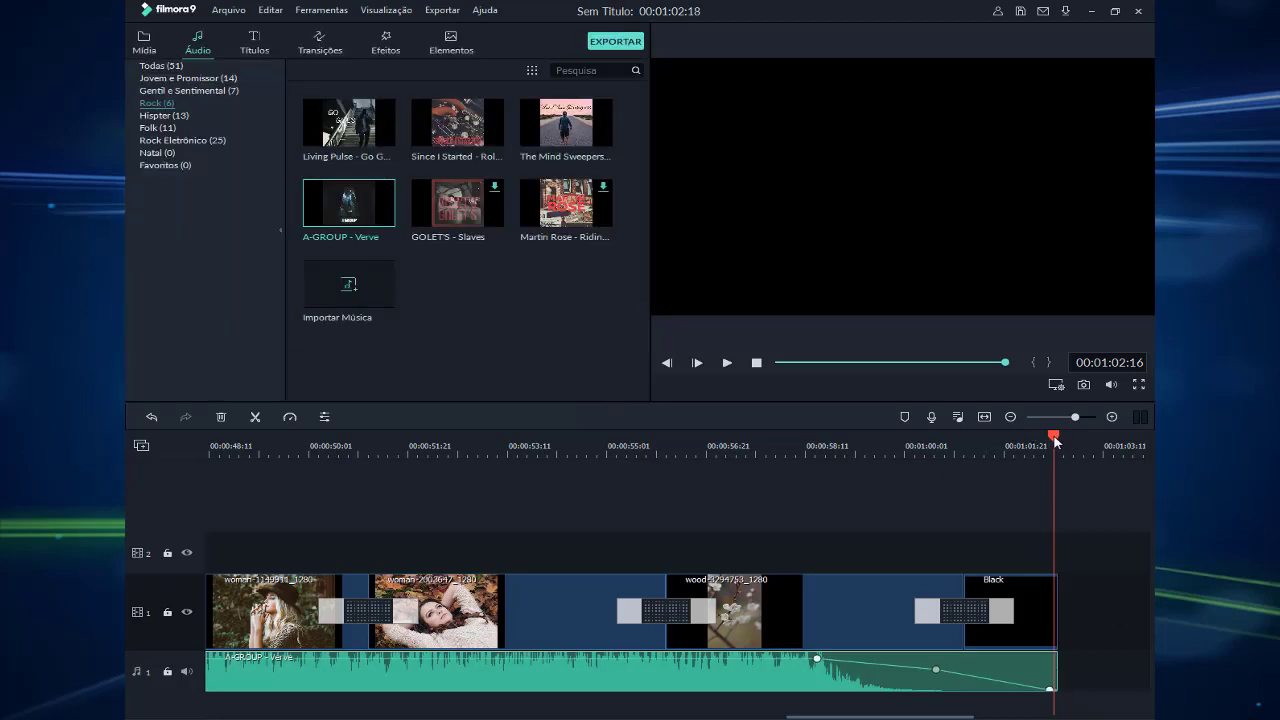
Add the Arco-íris 1 effect above the photo of the woman lying on leaves and shorten it to under half the photo's length
left_click_drag(1055, 440, 573, 494)
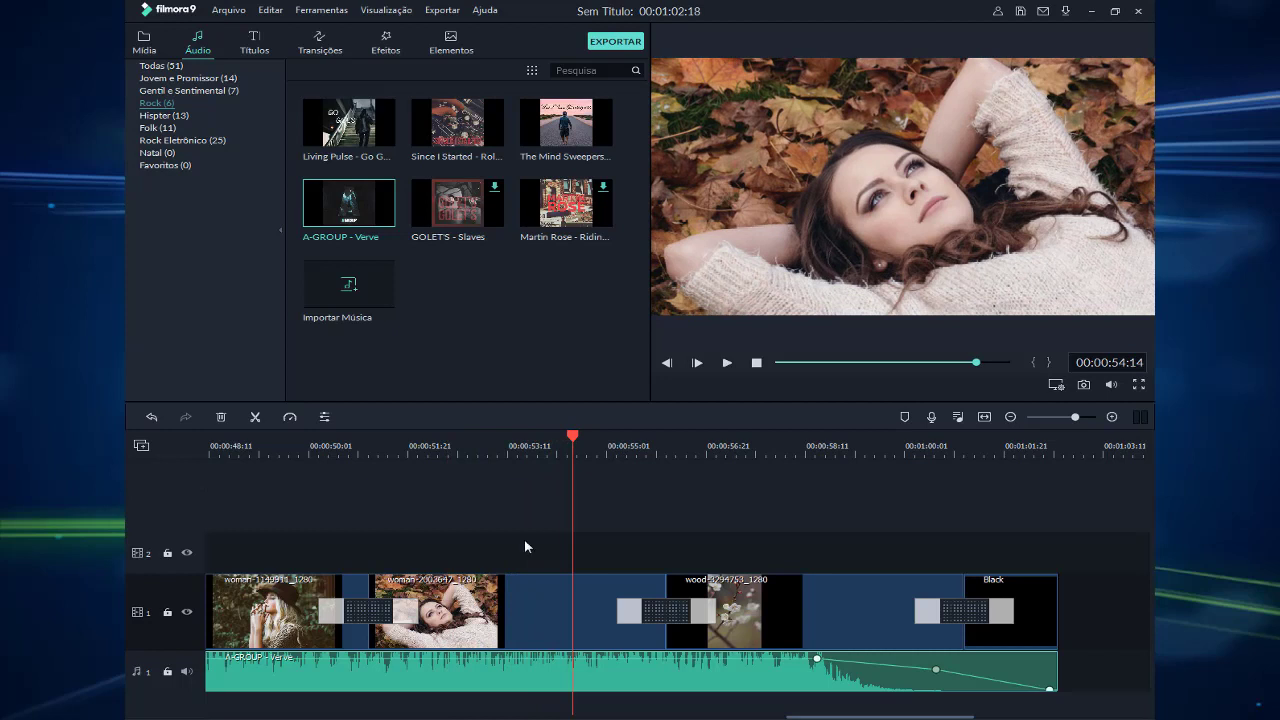
left_click_drag(575, 441, 449, 449)
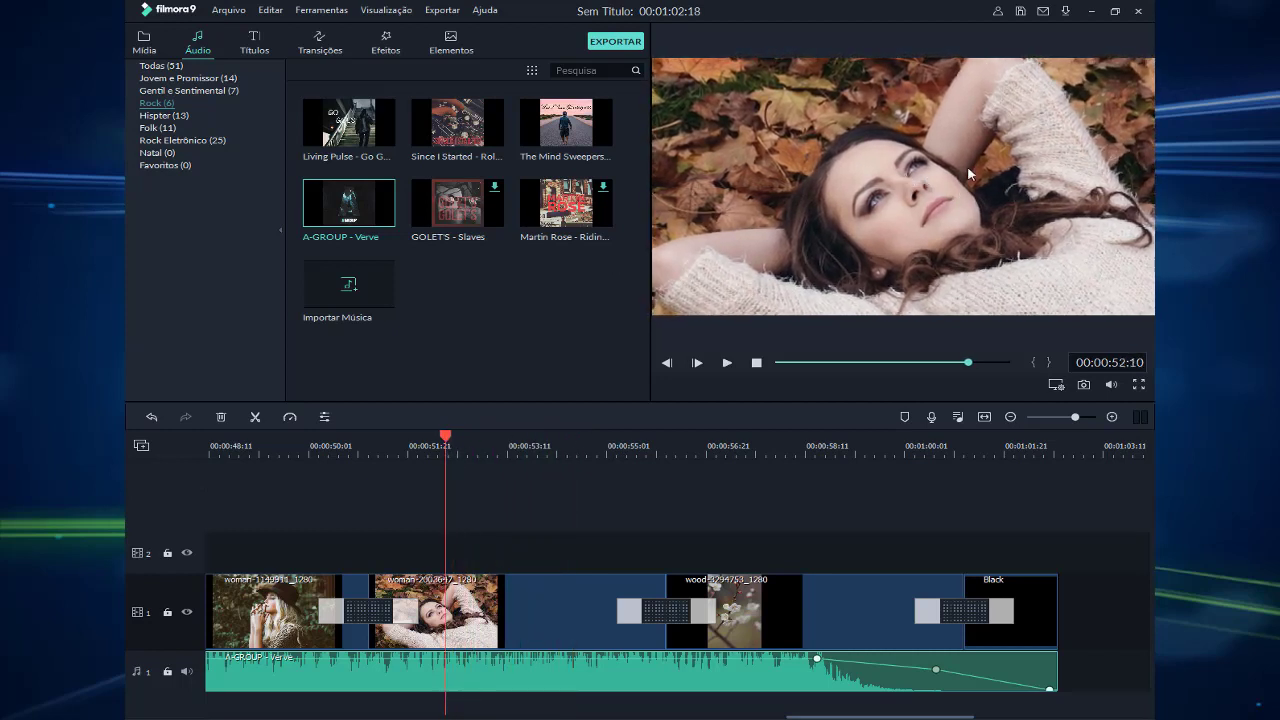
left_click(386, 47)
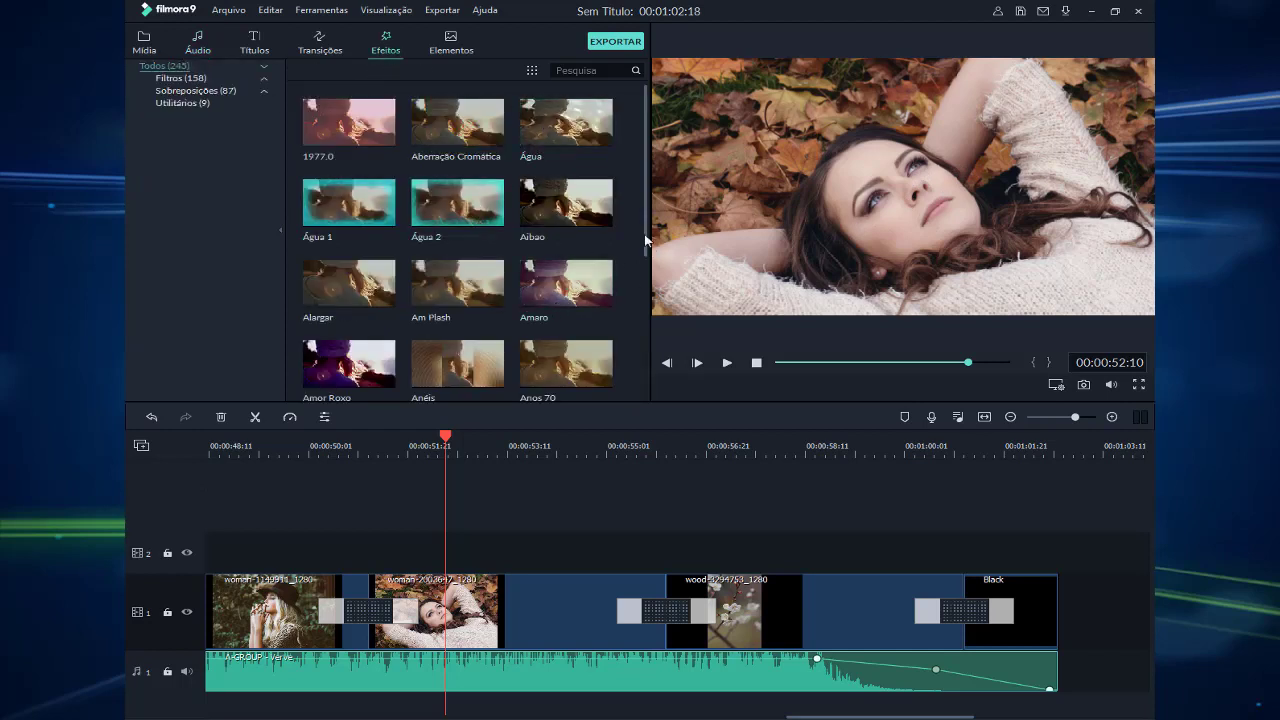
left_click_drag(645, 240, 640, 327)
scroll(640, 327, "down", 2)
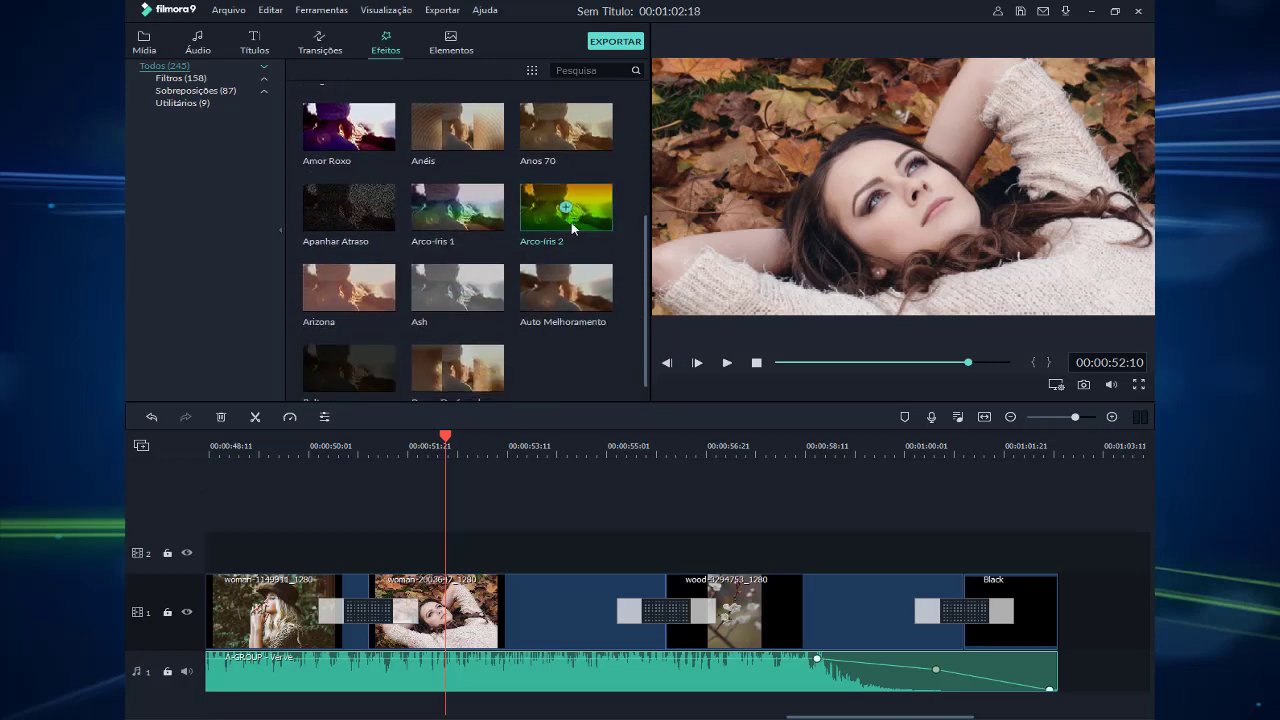
scroll(645, 270, "down", 5)
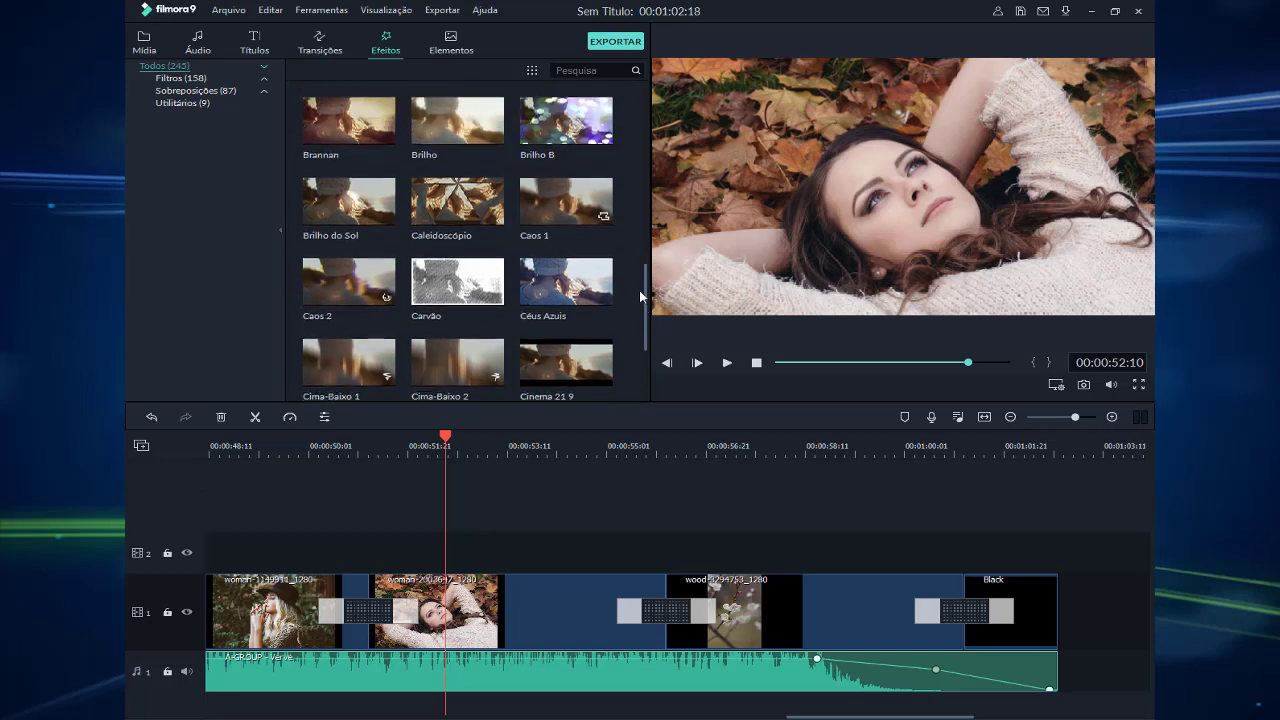
scroll(634, 325, "down", 2)
scroll(633, 323, "up", 7)
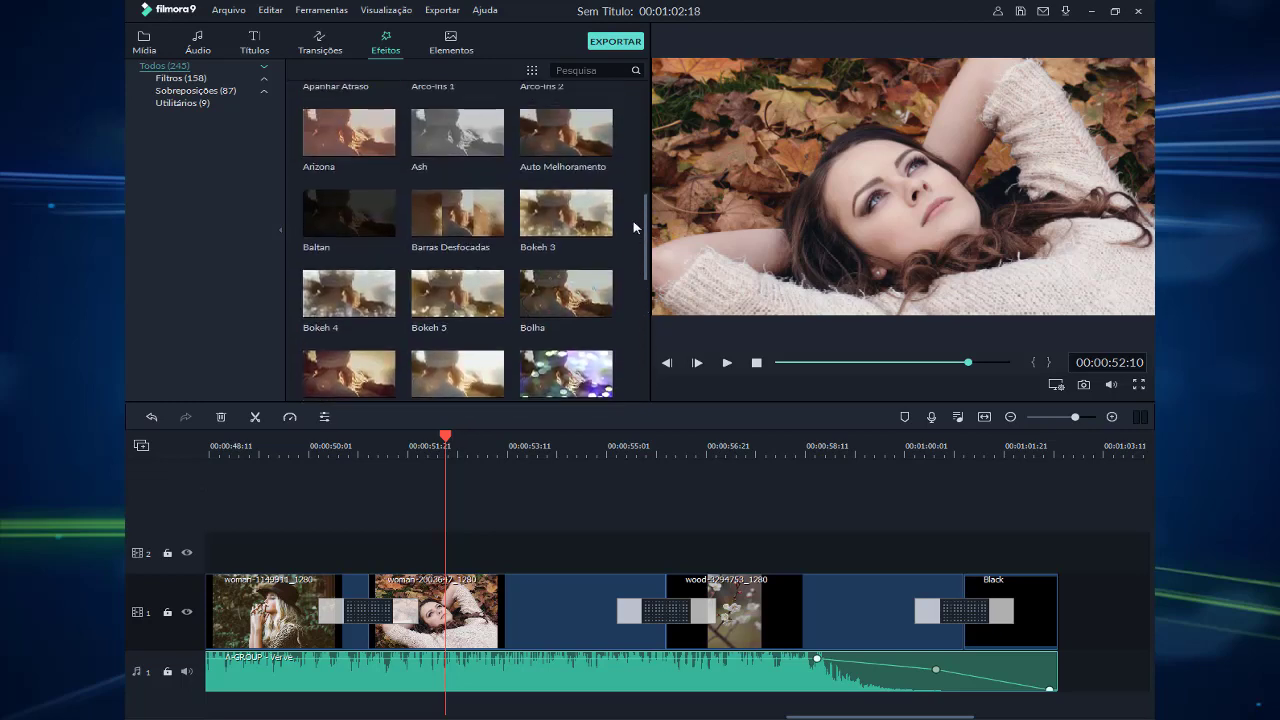
scroll(633, 193, "up", 1)
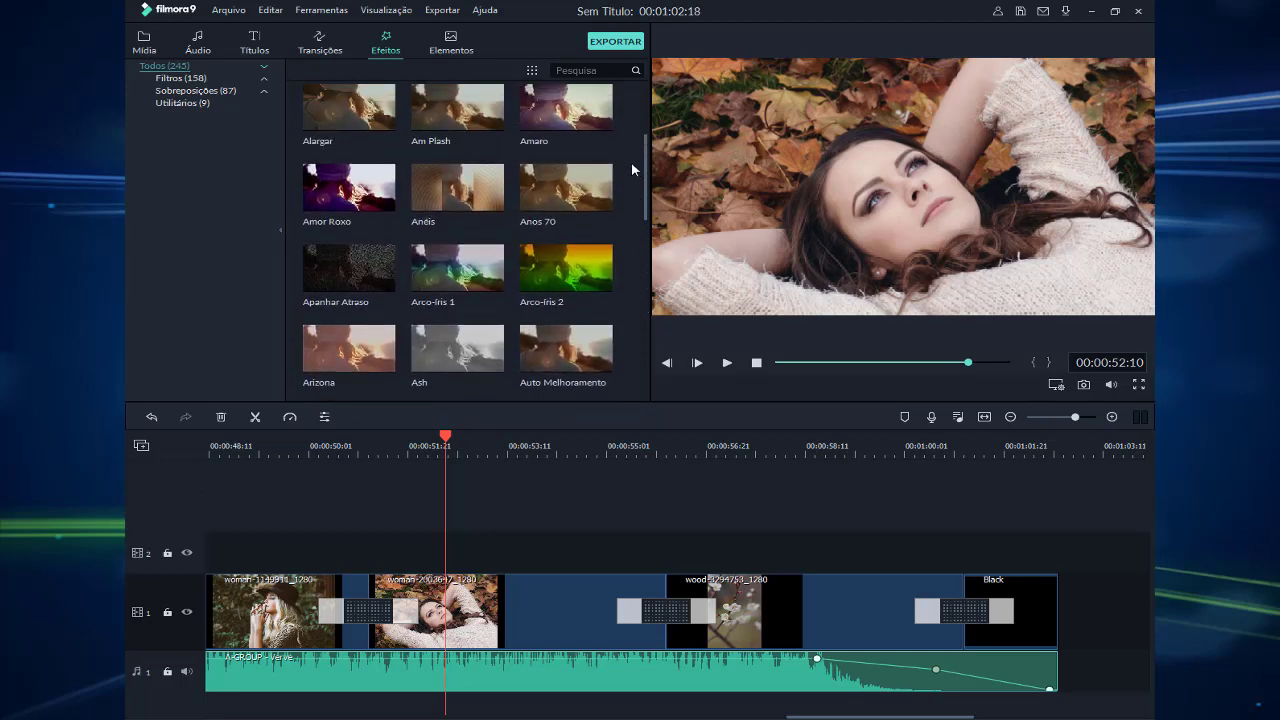
left_click_drag(457, 268, 364, 567)
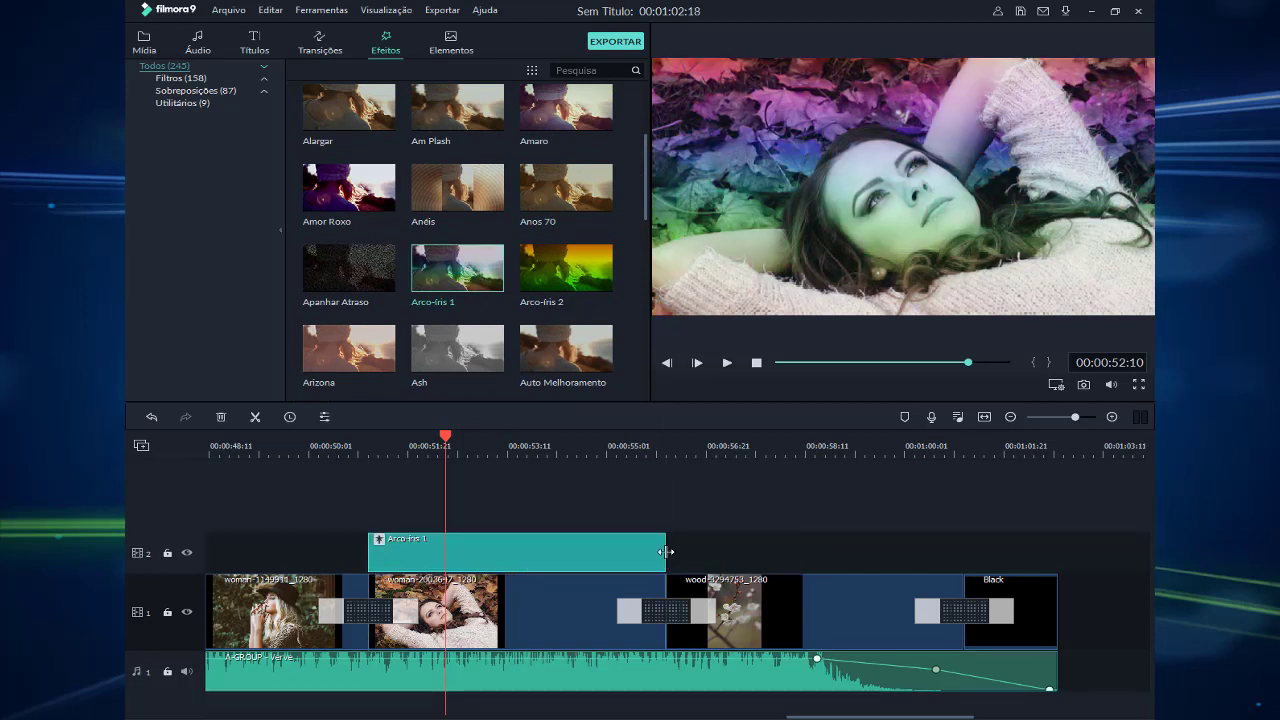
left_click_drag(666, 552, 496, 555)
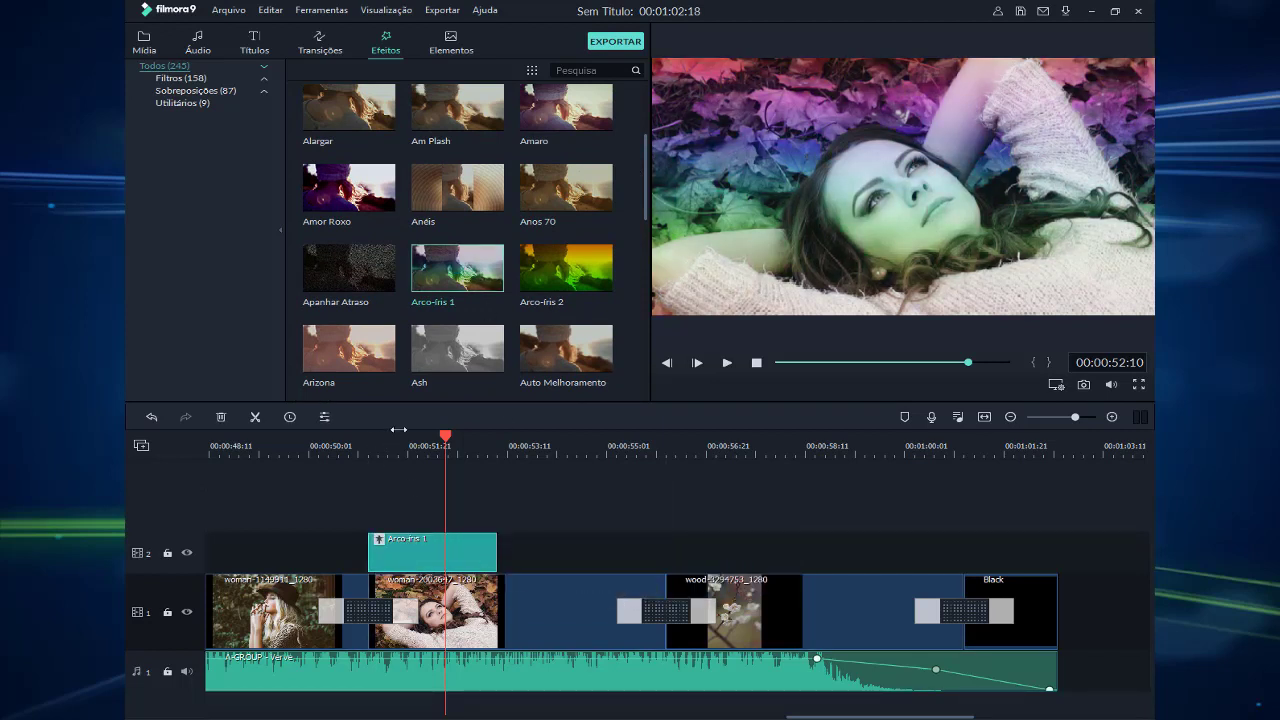
In the colour settings of the photo of the woman in the hat, set Temperatura to 0.04 and Matiz to 11.54
mouse_move(446, 441)
left_mouse_down()
mouse_move(343, 443)
mouse_move(470, 449)
left_mouse_up()
left_click(278, 458)
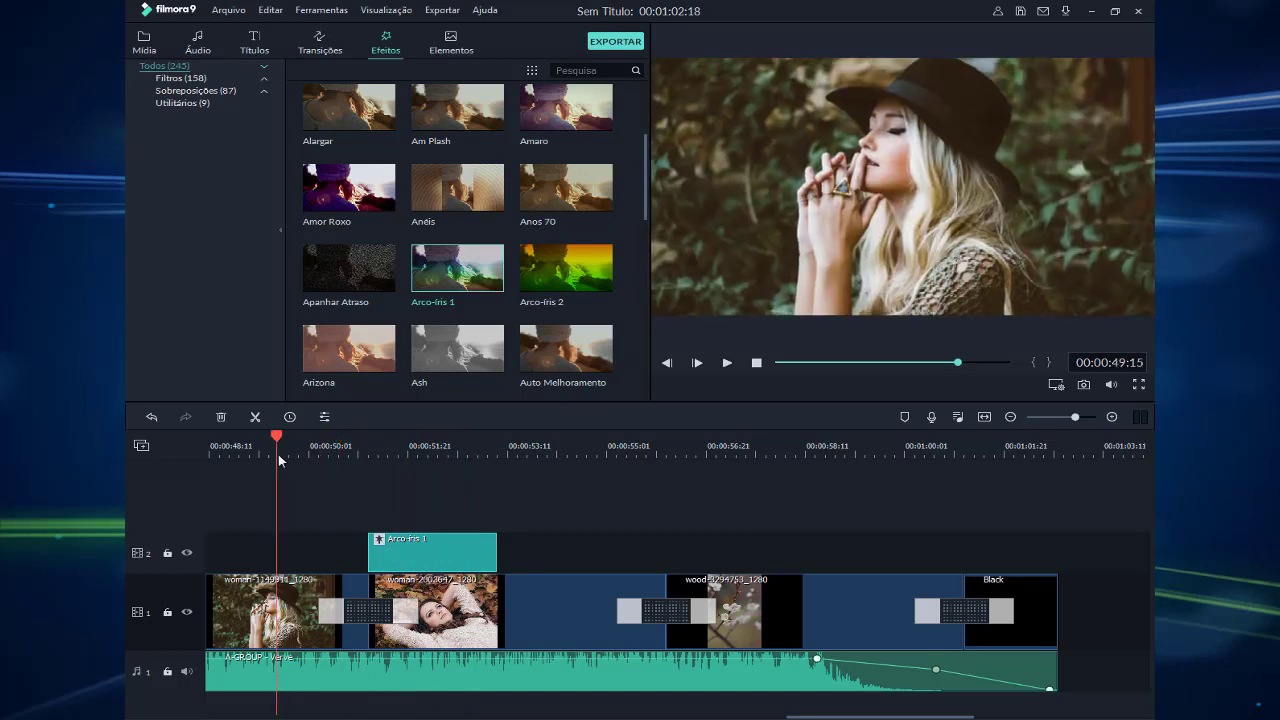
left_click(286, 618)
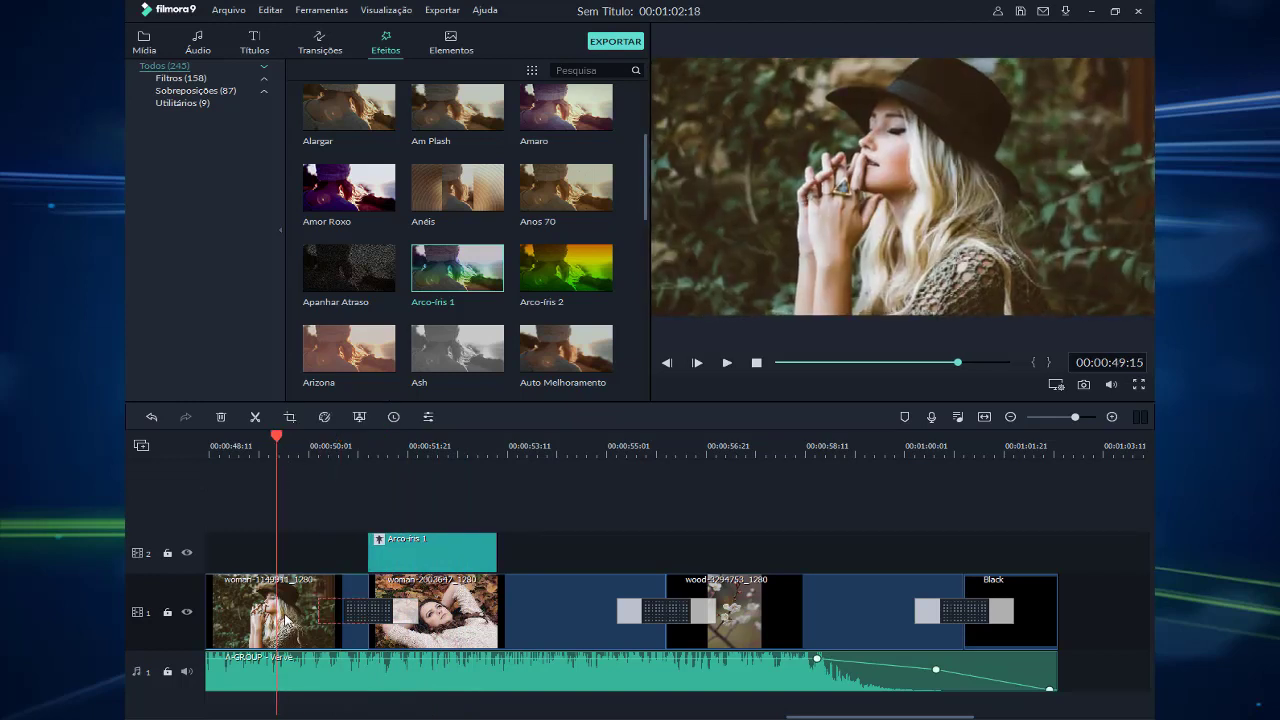
double_click(286, 619)
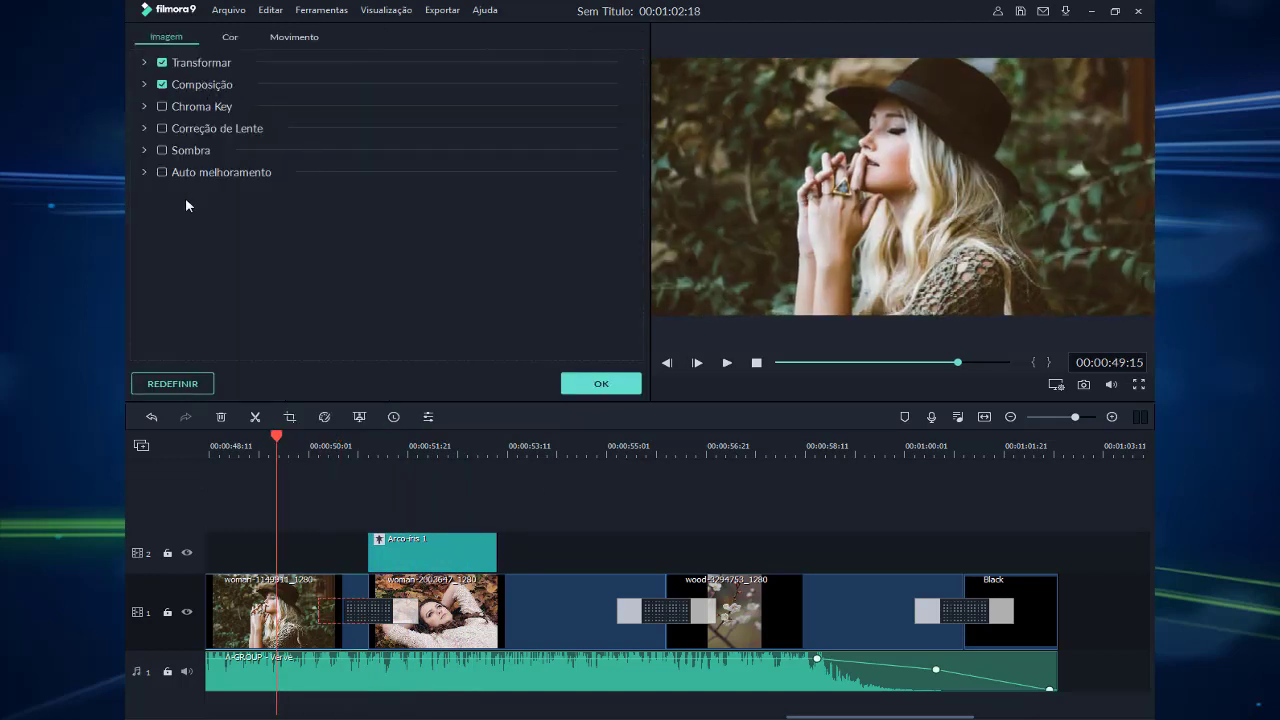
left_click(231, 38)
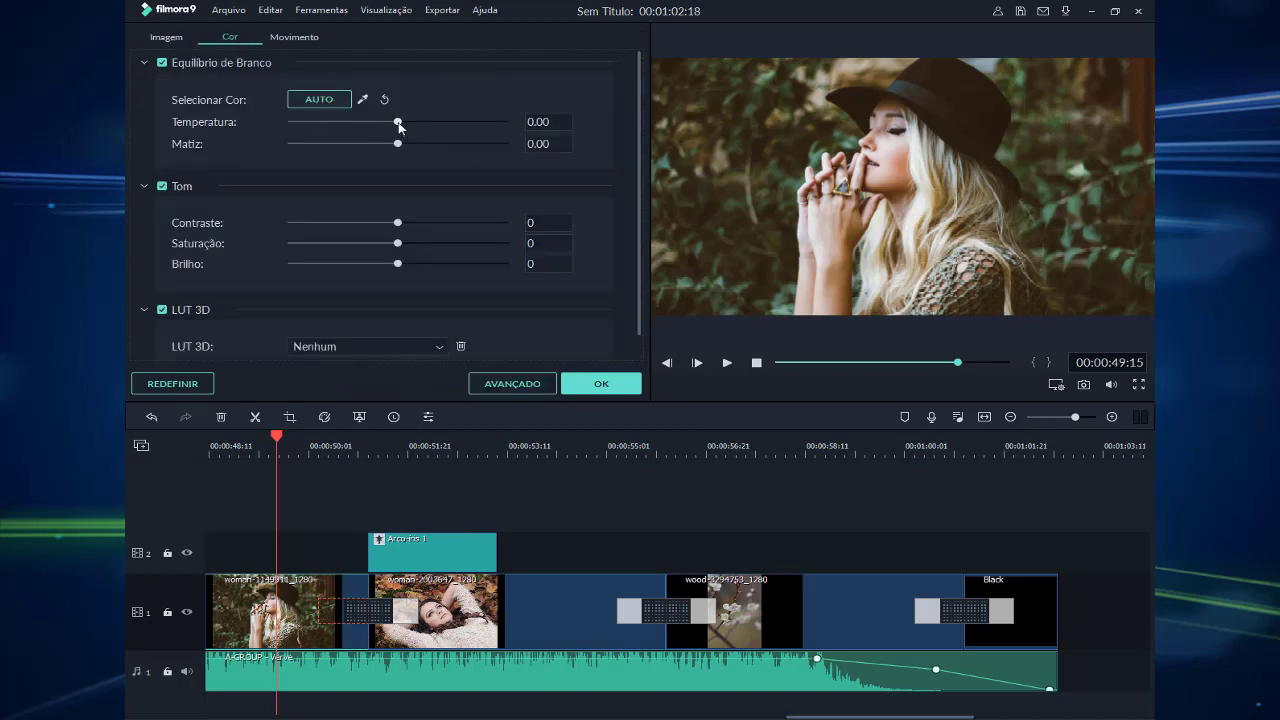
left_click_drag(399, 126, 450, 146)
Set the hat photo's Contraste to 76, Saturação to 25 and Brilho to -21
left_click_drag(423, 230, 453, 222)
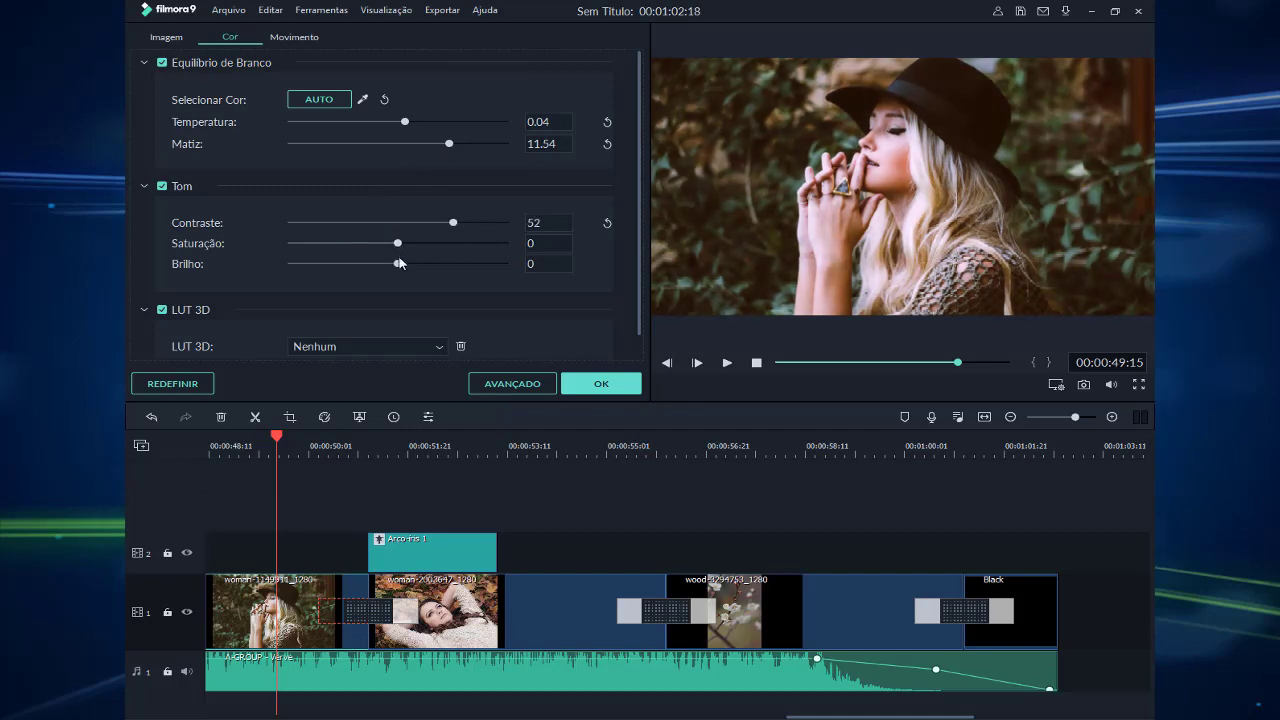
mouse_move(398, 264)
left_mouse_down()
mouse_move(436, 265)
mouse_move(377, 244)
mouse_move(310, 244)
mouse_move(462, 242)
mouse_move(370, 244)
mouse_move(398, 244)
mouse_move(421, 267)
mouse_move(373, 265)
left_mouse_up()
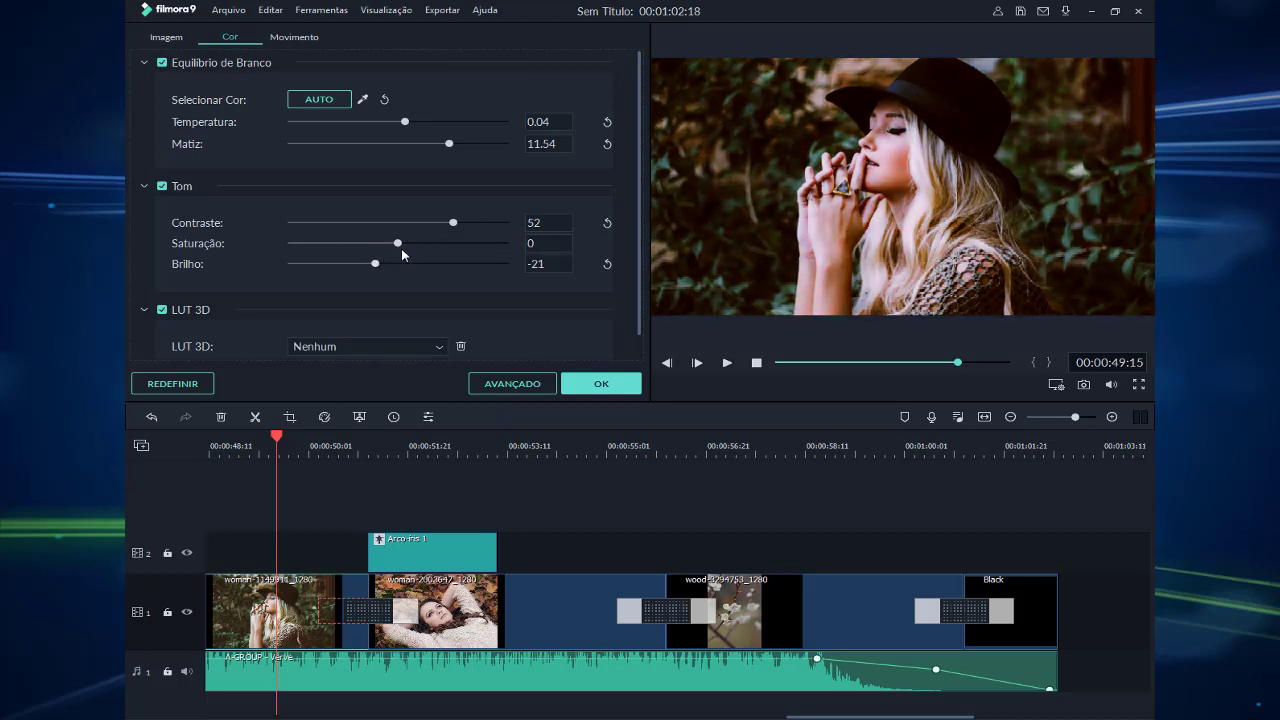
left_click_drag(453, 223, 480, 227)
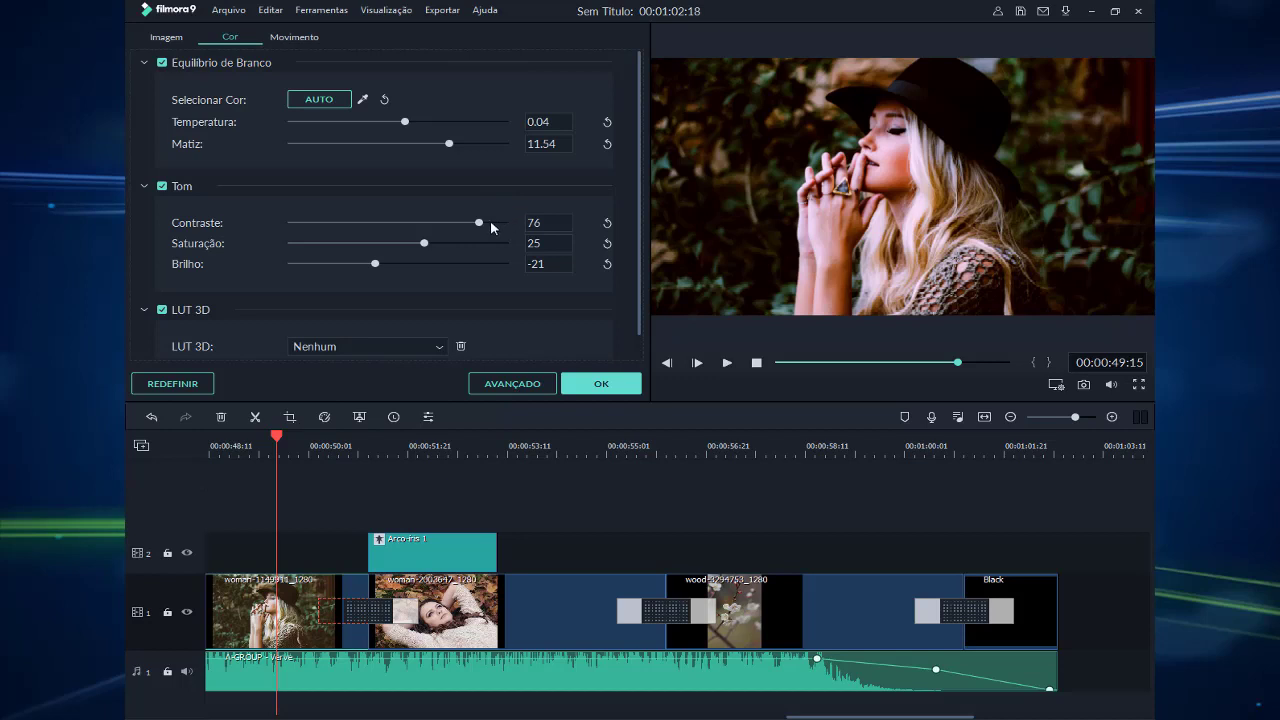
In the hat photo's advanced colour correction, set Temperatura to 55.48 and Matiz to -29.63 and apply the changes
left_click_drag(405, 121, 346, 122)
left_click_drag(440, 147, 364, 147)
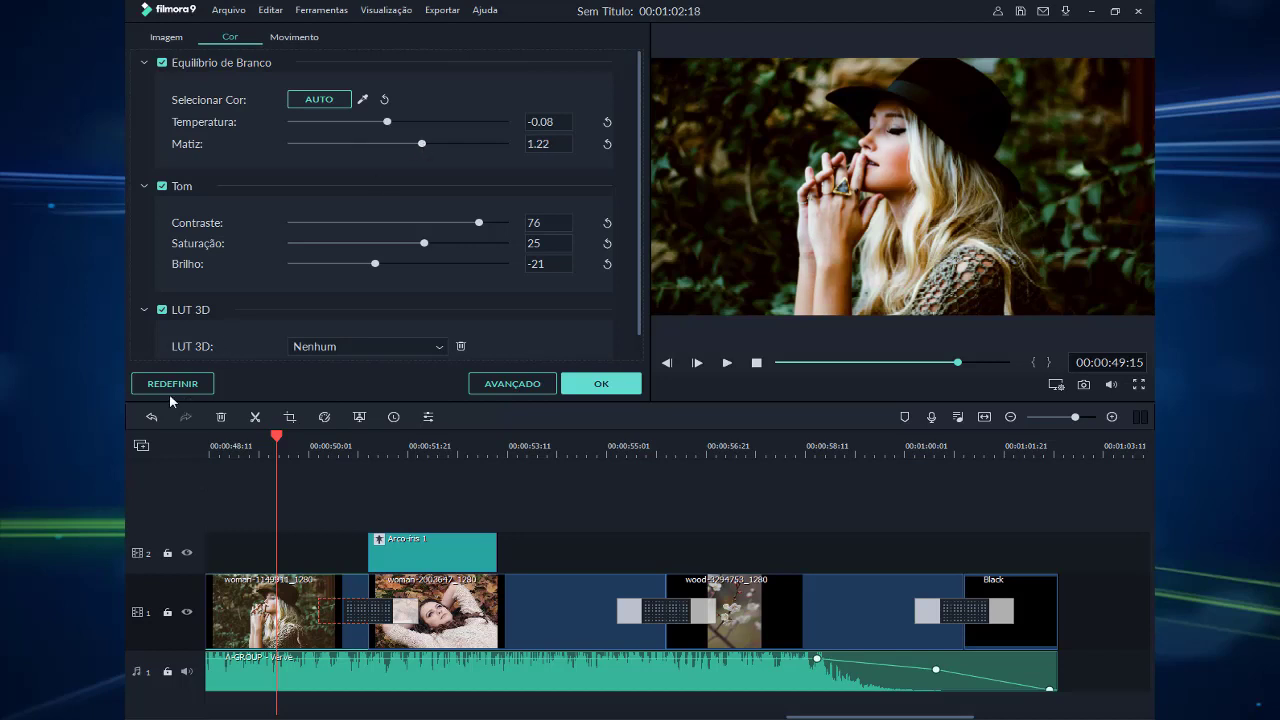
left_click(508, 384)
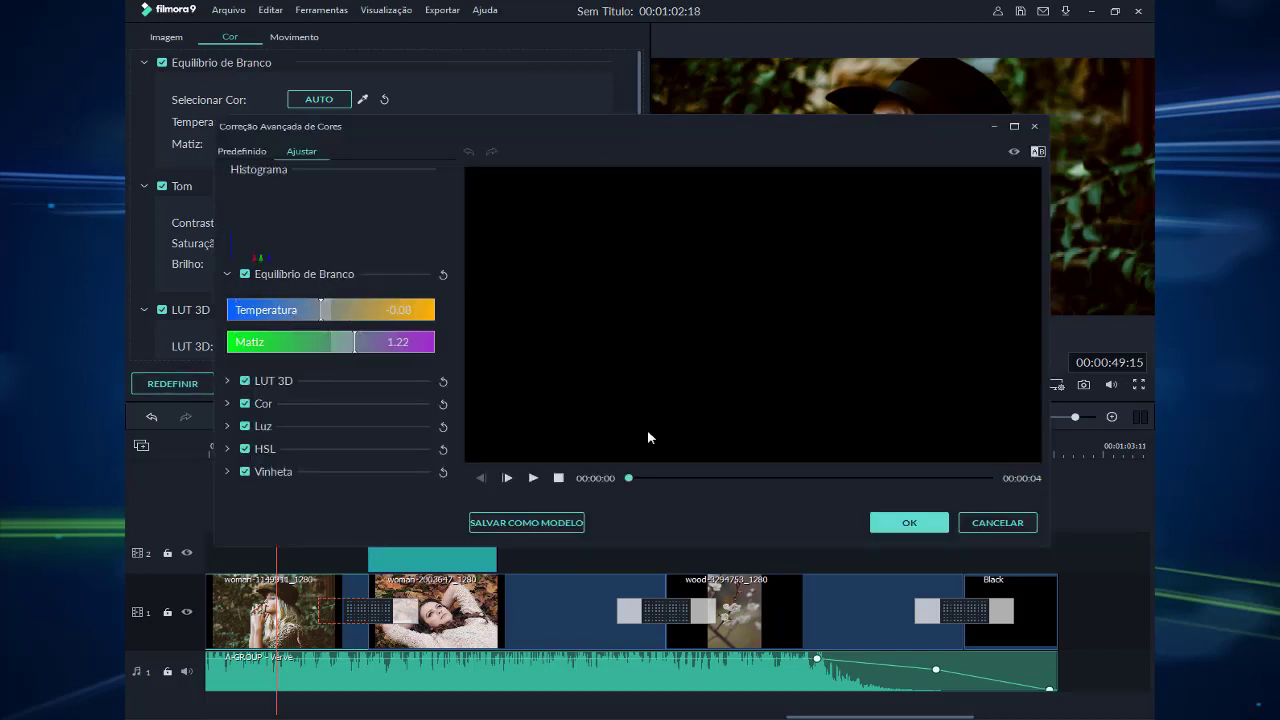
left_click_drag(629, 479, 711, 479)
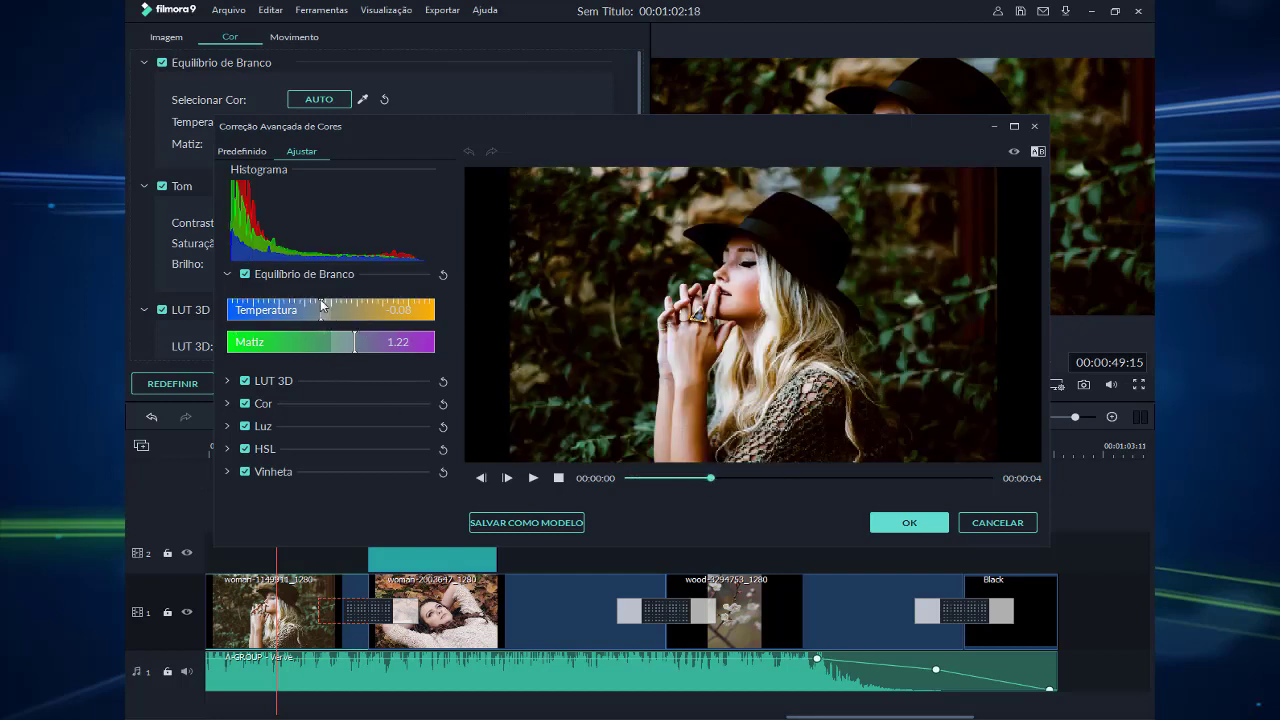
left_click_drag(322, 304, 417, 307)
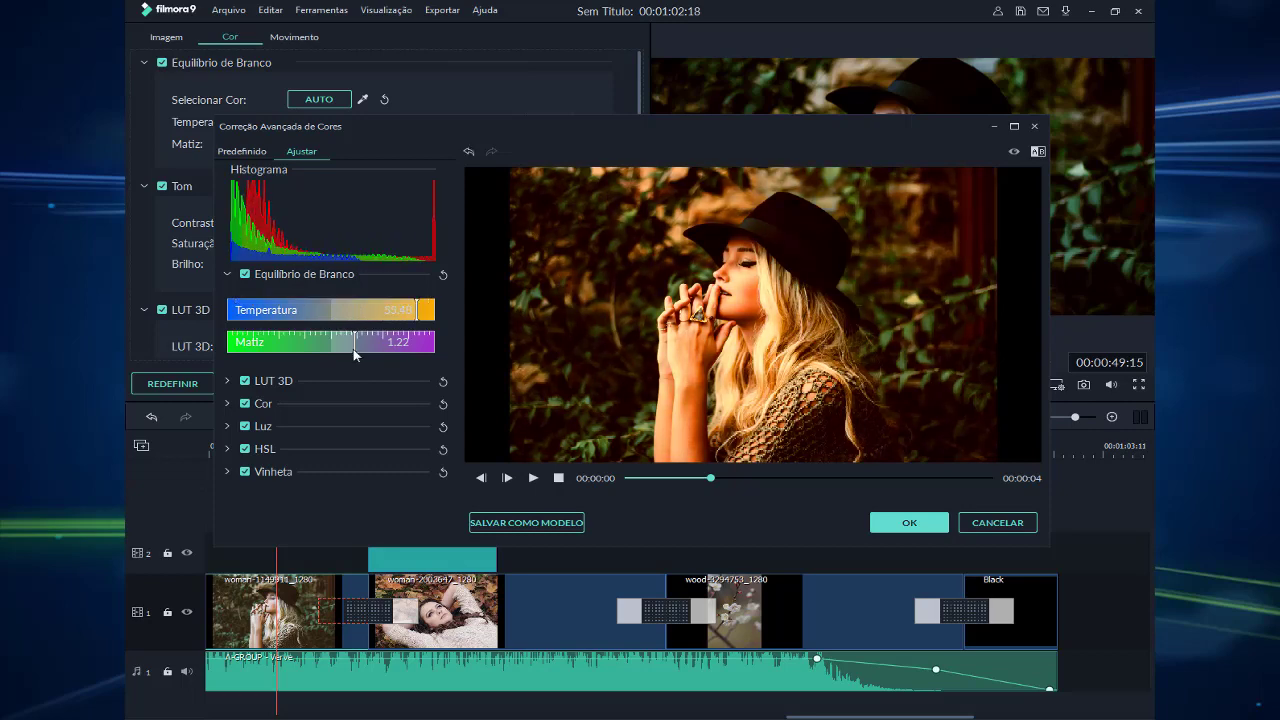
left_click_drag(354, 350, 263, 343)
left_click(903, 512)
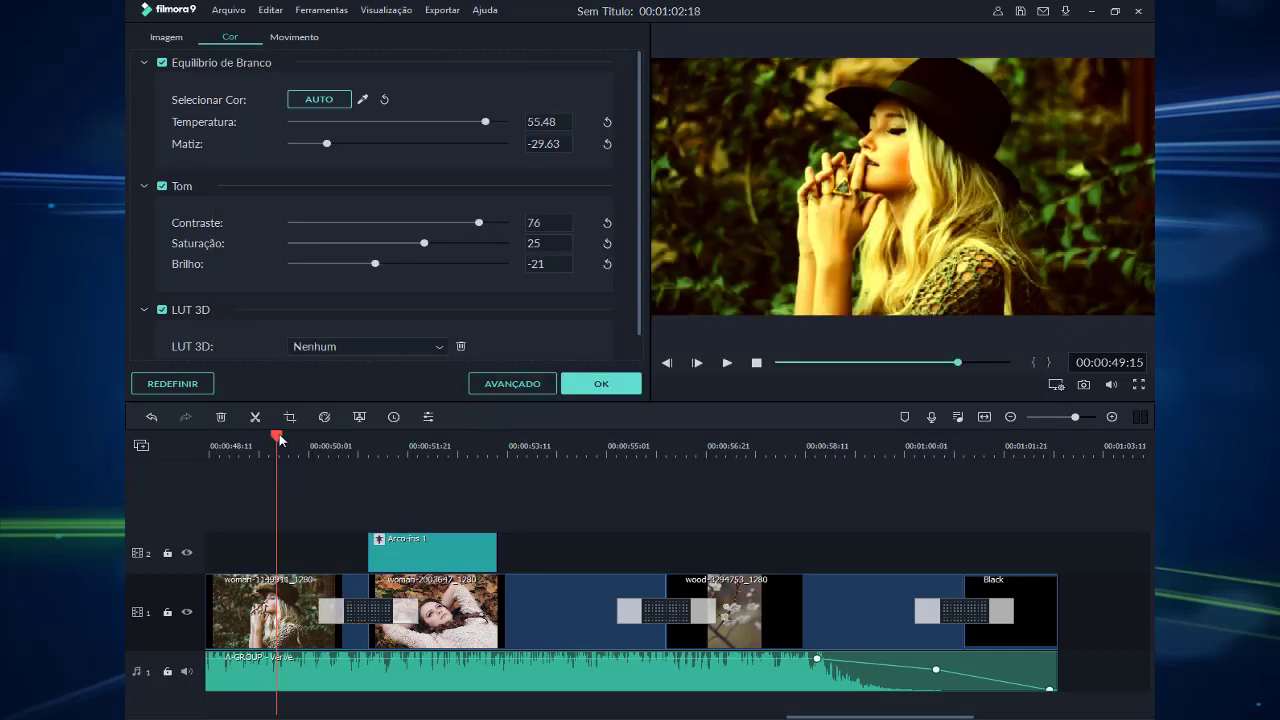
Extend the Arco-íris 1 effect over the woman lying on leaves to the start of the wood photo
left_click_drag(280, 440, 457, 470)
left_click(497, 557)
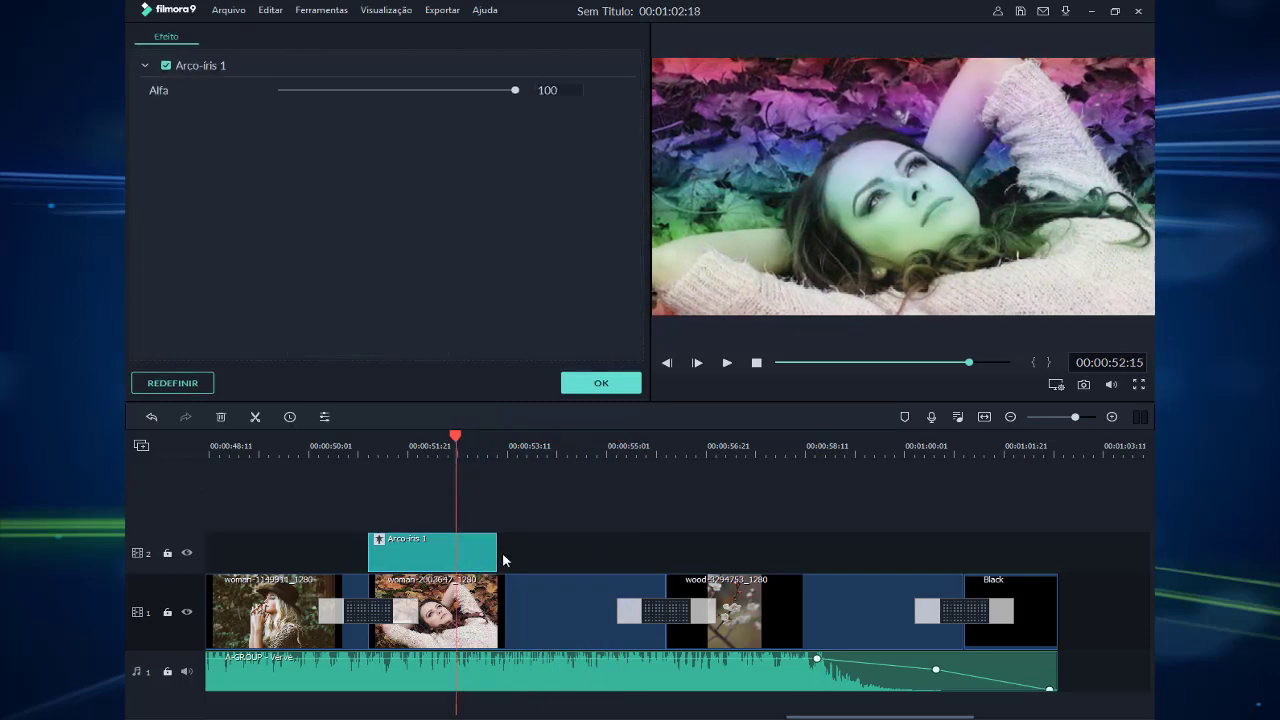
left_click_drag(497, 551, 666, 563)
left_click_drag(455, 434, 308, 465)
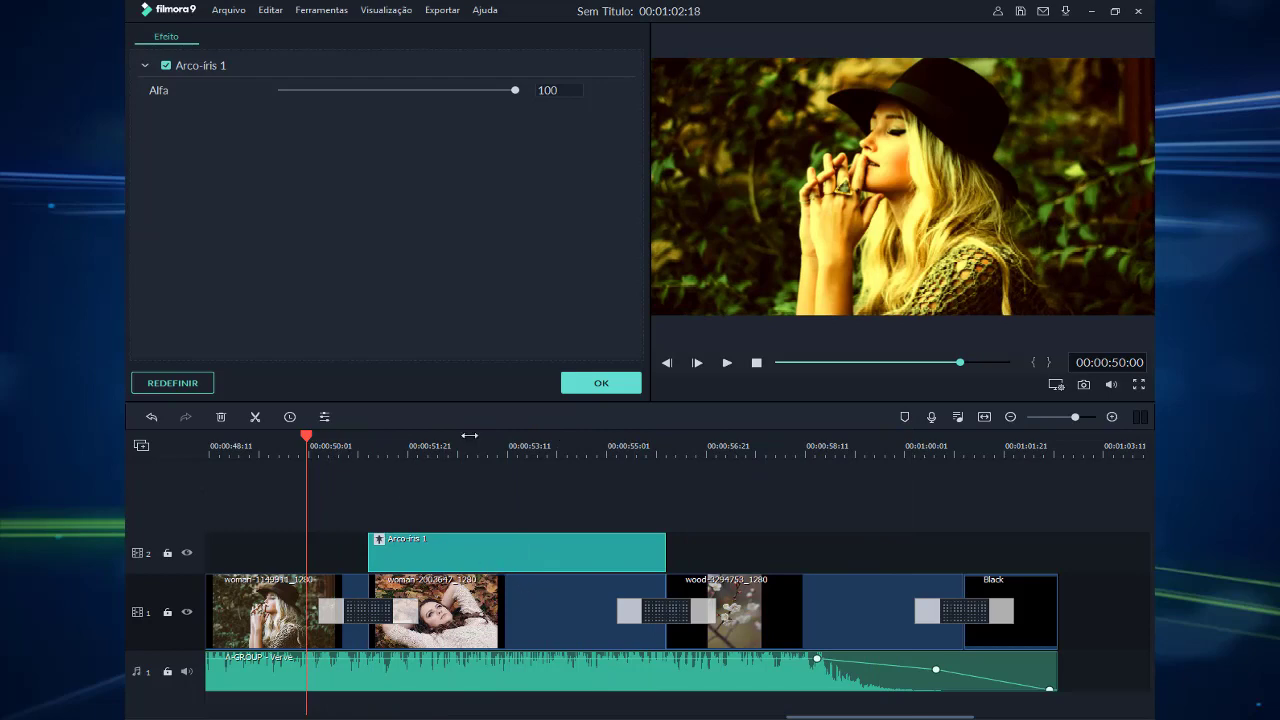
Add the Arco-íris 1 filter above the snowy mountain photo, spanning that photo's full length
left_click_drag(787, 716, 575, 706)
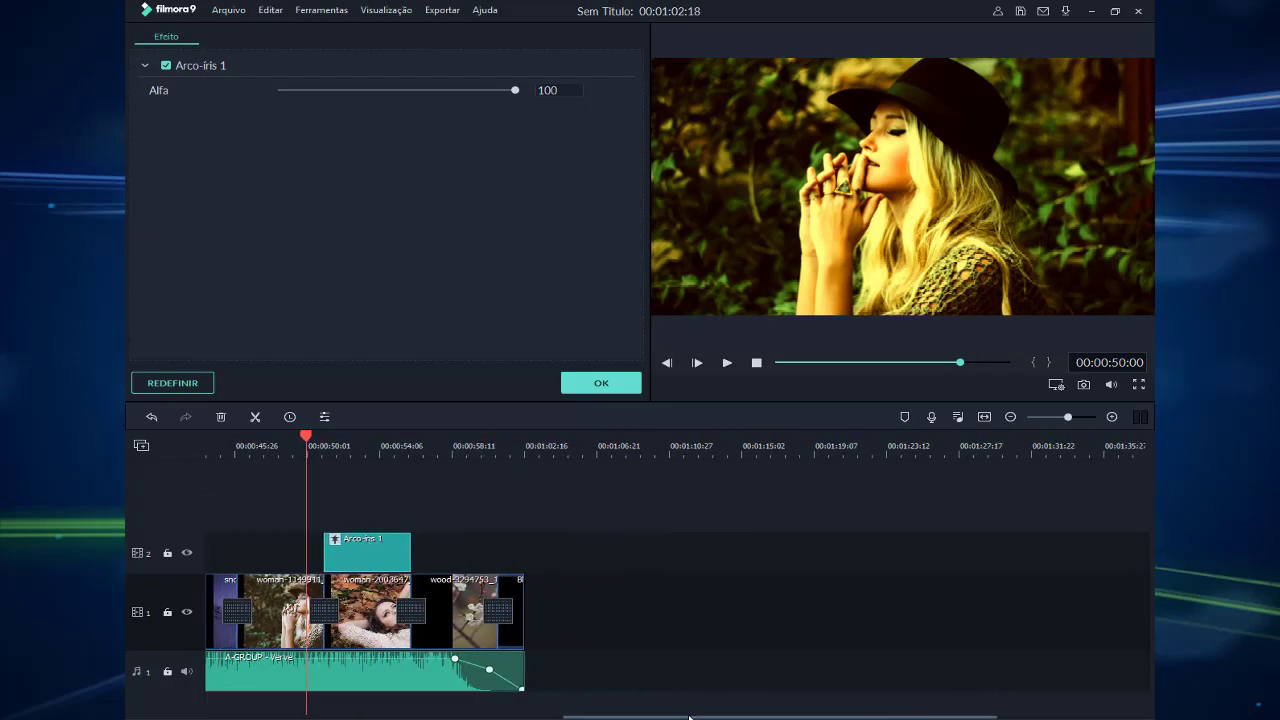
scroll(816, 524, "up", 10)
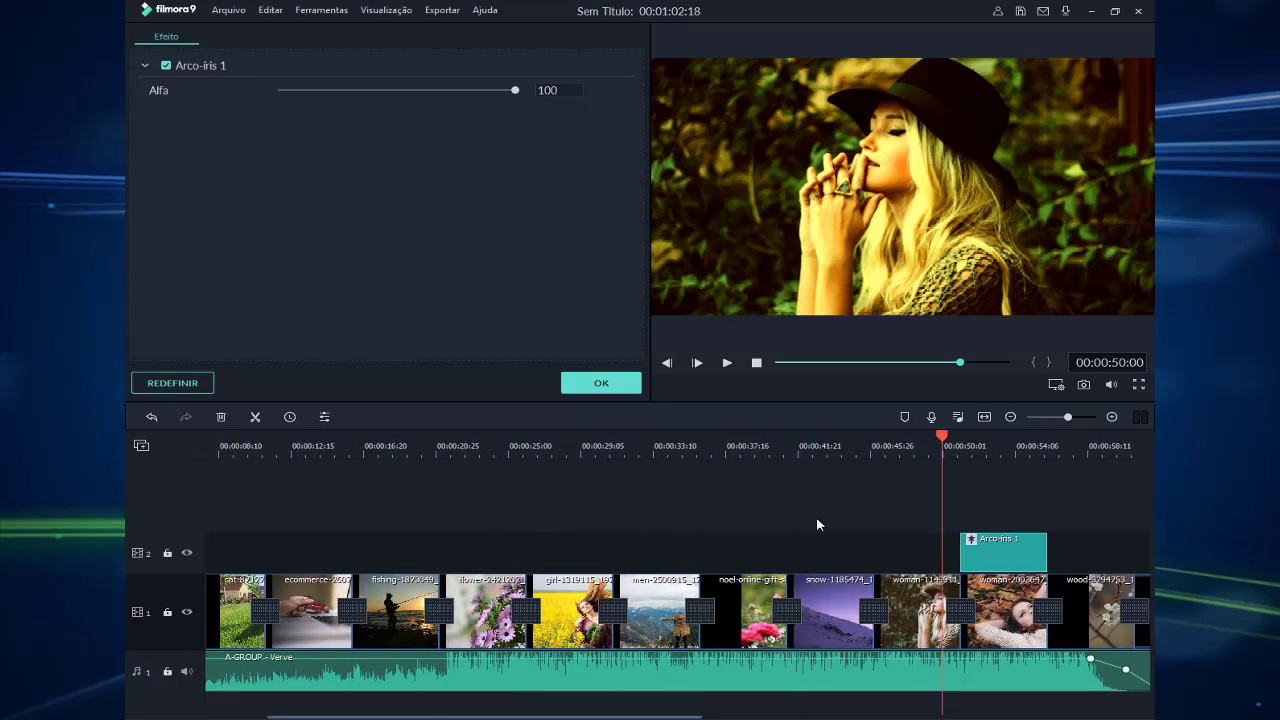
left_click_drag(943, 438, 829, 452)
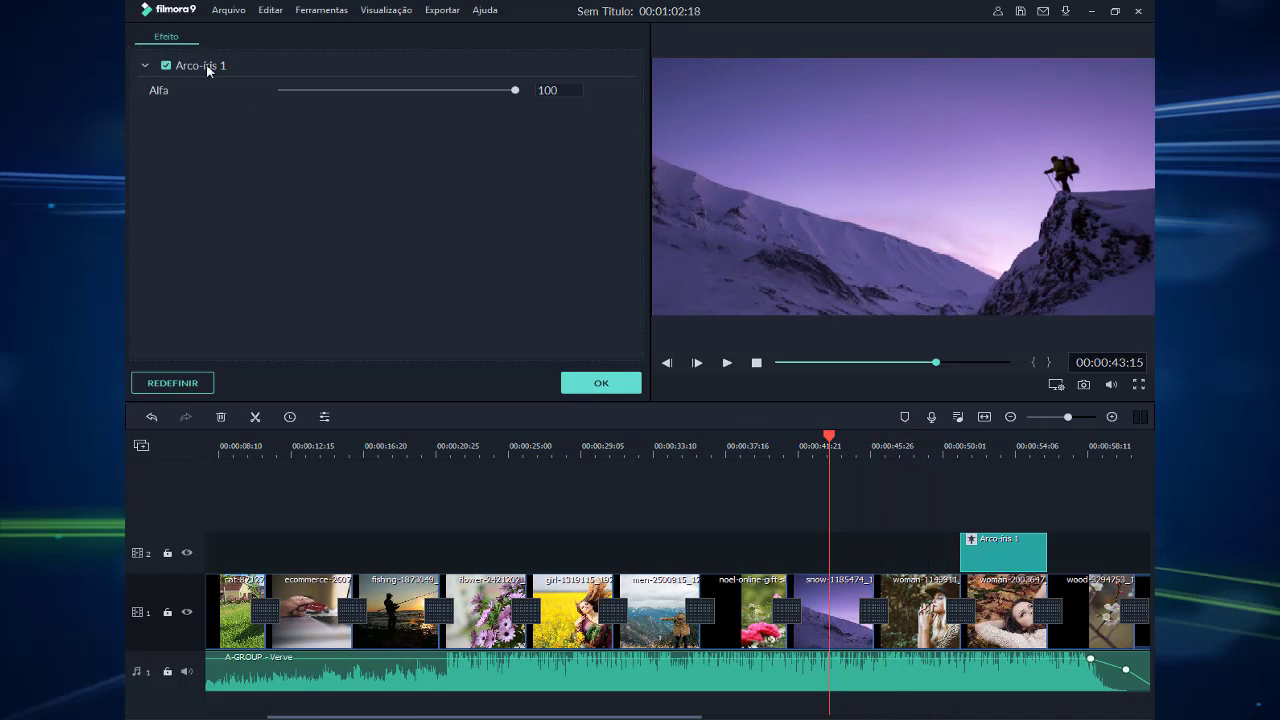
left_click(618, 384)
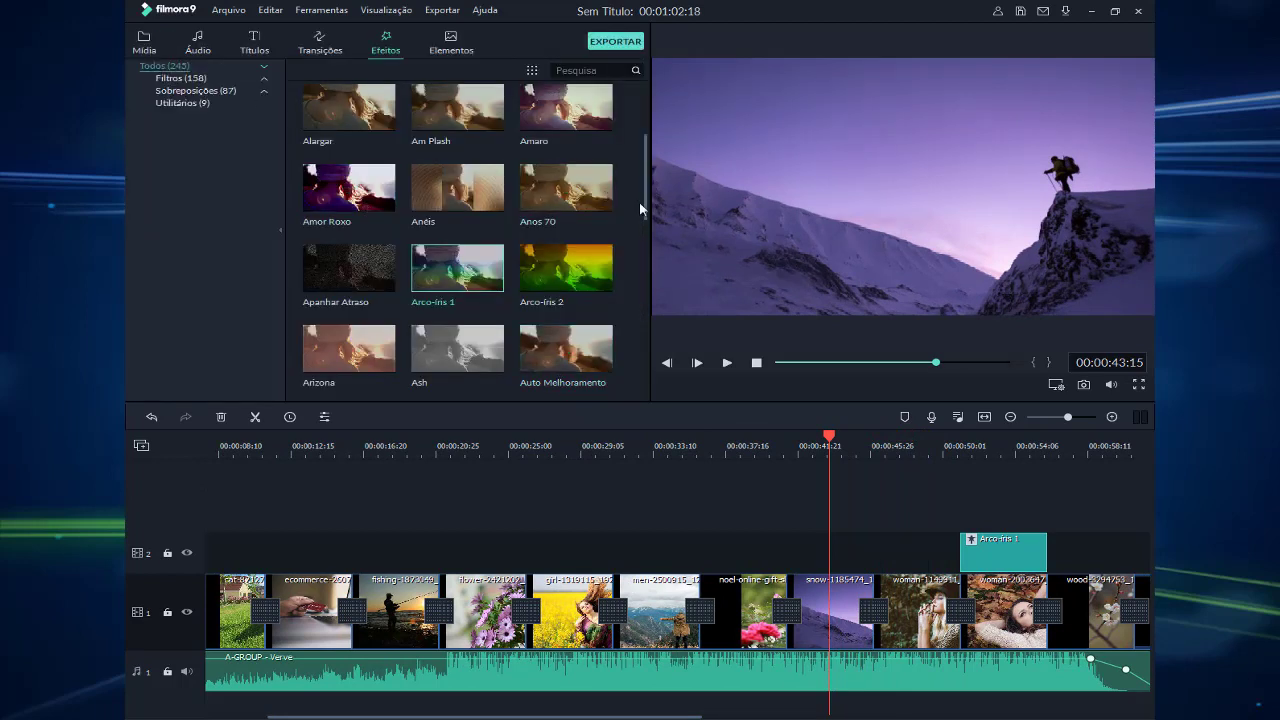
mouse_move(645, 192)
left_mouse_down()
mouse_move(630, 300)
mouse_move(650, 212)
left_mouse_up()
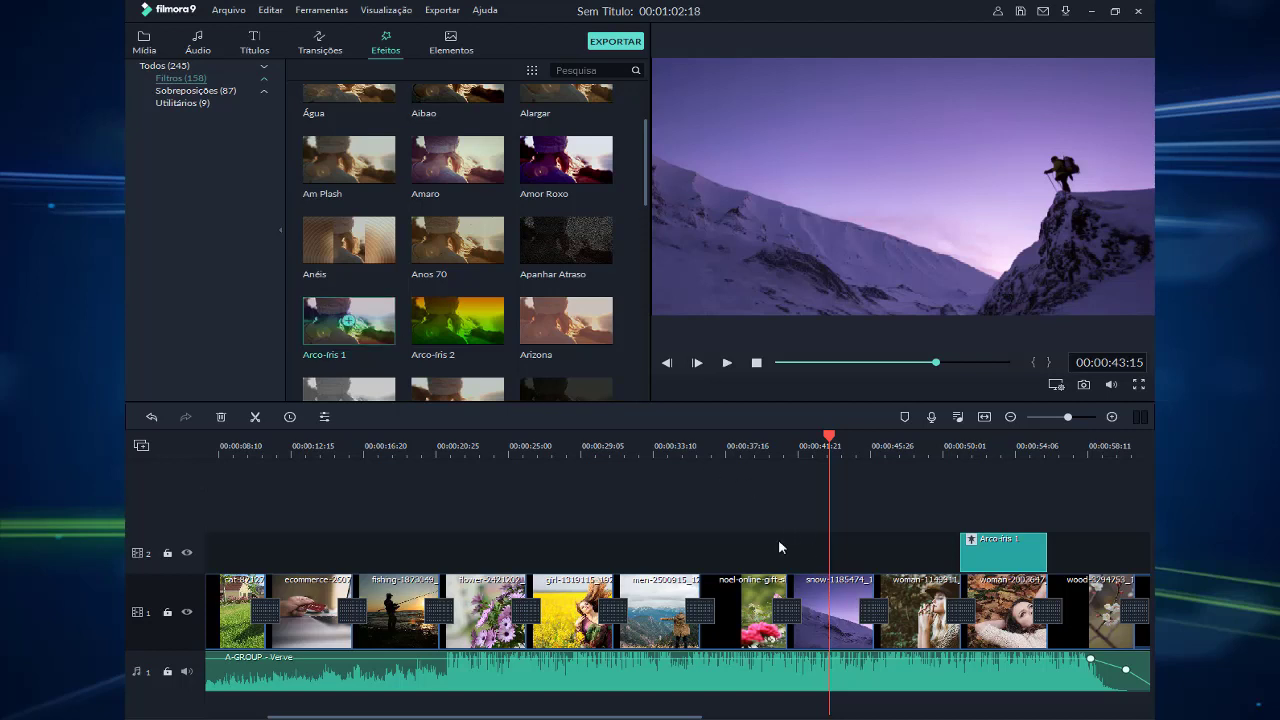
left_click(373, 338)
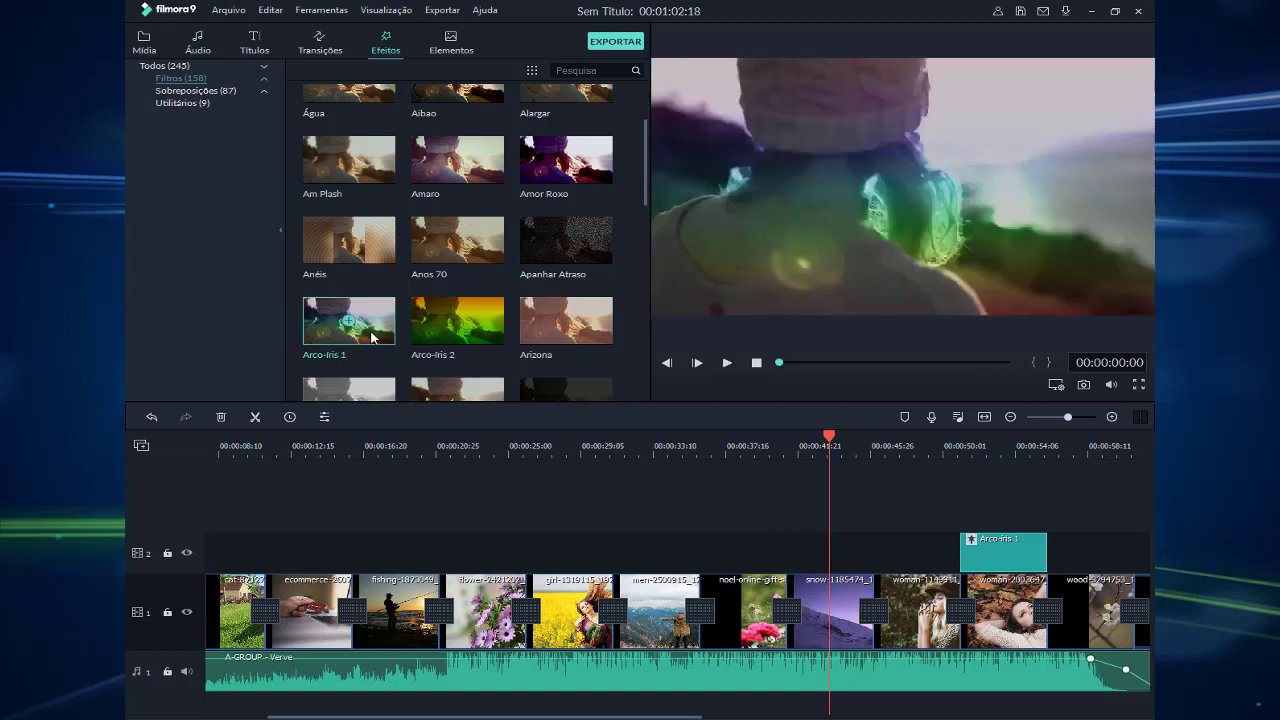
left_click_drag(373, 338, 788, 550)
mouse_move(830, 437)
left_mouse_down()
mouse_move(786, 436)
mouse_move(843, 437)
left_mouse_up()
mouse_move(872, 545)
left_mouse_down()
mouse_move(1000, 548)
mouse_move(873, 545)
left_mouse_up()
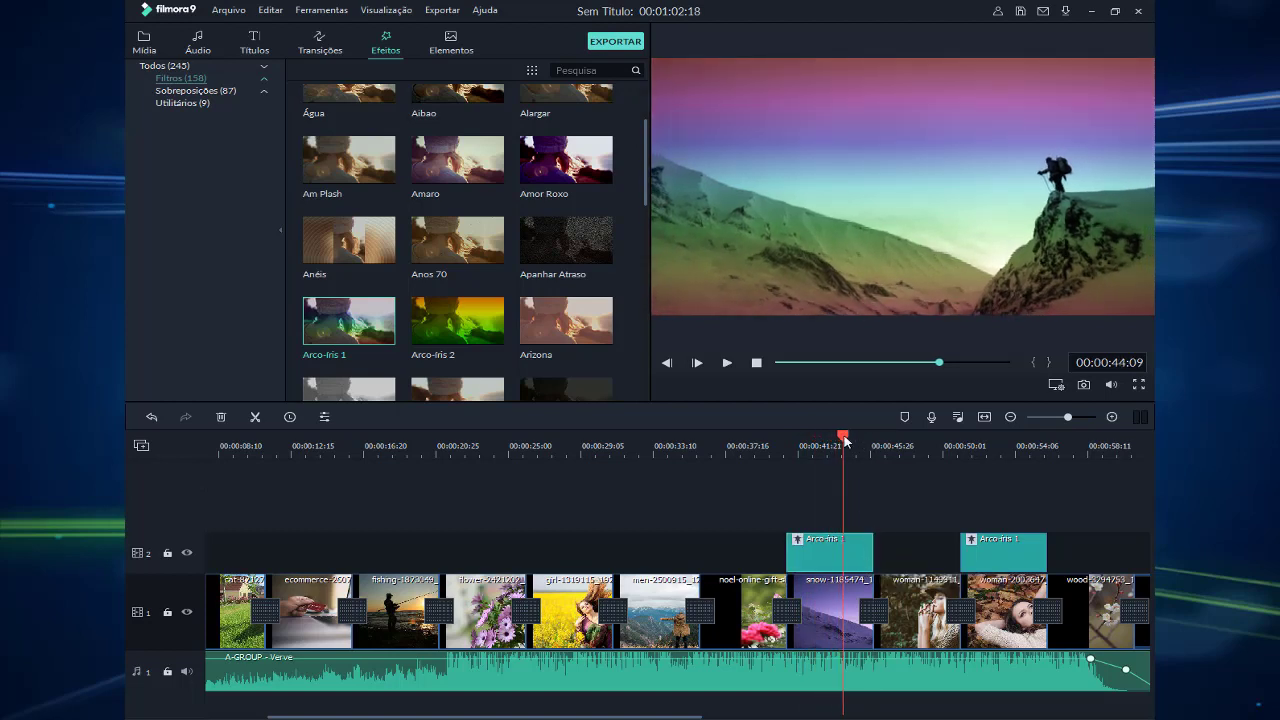
mouse_move(843, 437)
left_mouse_down()
mouse_move(743, 437)
mouse_move(853, 423)
left_mouse_up()
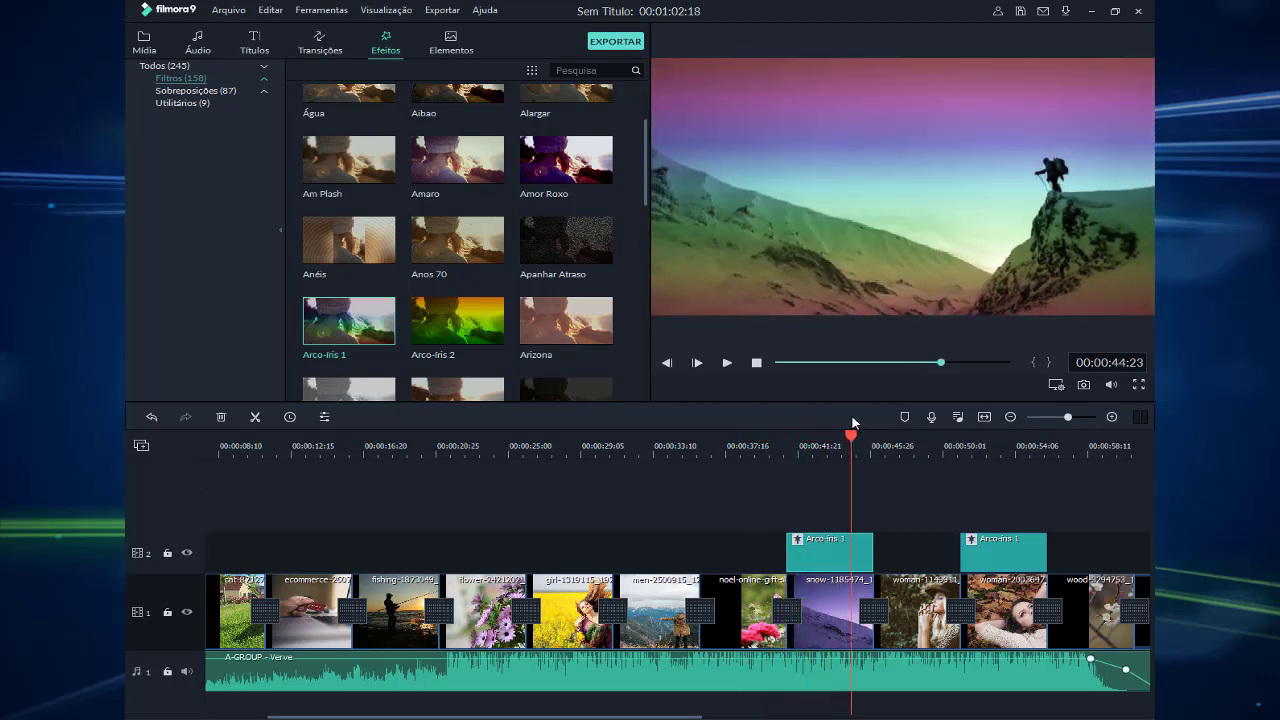
left_click_drag(785, 544, 792, 553)
left_click_drag(790, 553, 797, 553)
Add the Arco-íris 1 filter above the photo of the man with outstretched arms, spanning that photo's full length
left_click_drag(853, 440, 633, 441)
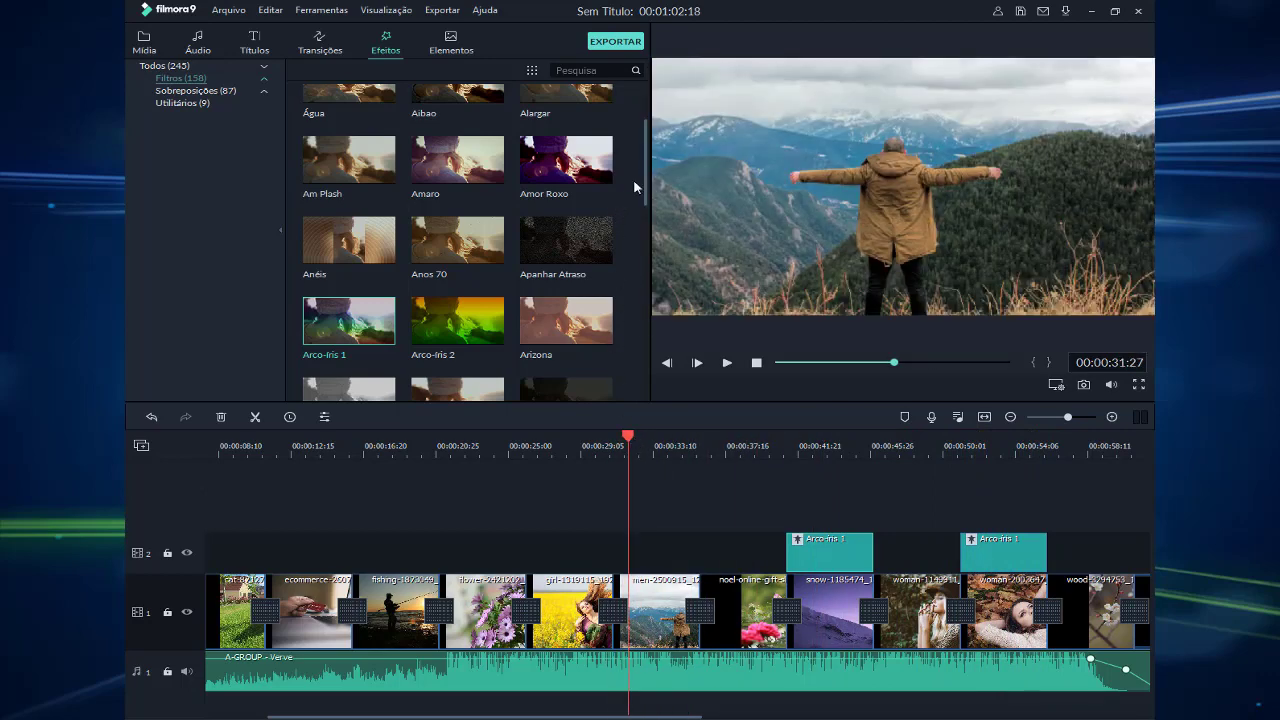
scroll(644, 165, "down", 1)
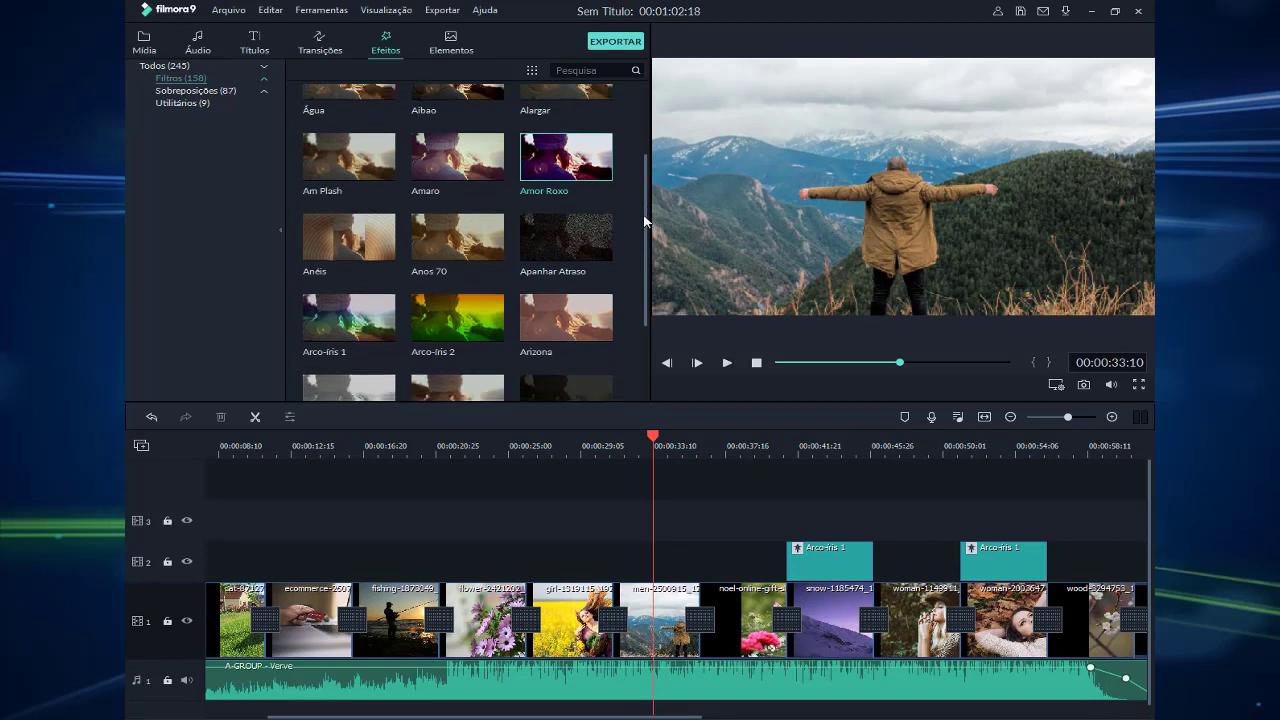
scroll(643, 232, "down", 3)
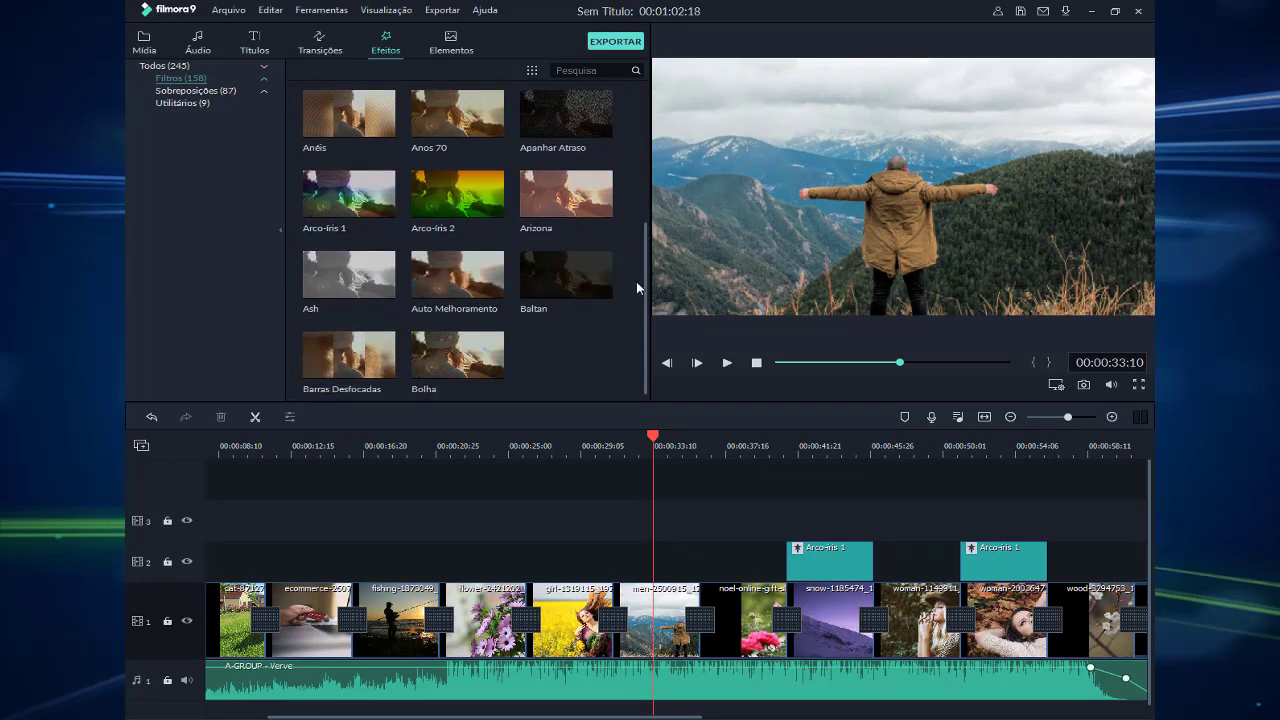
left_click_drag(348, 188, 613, 578)
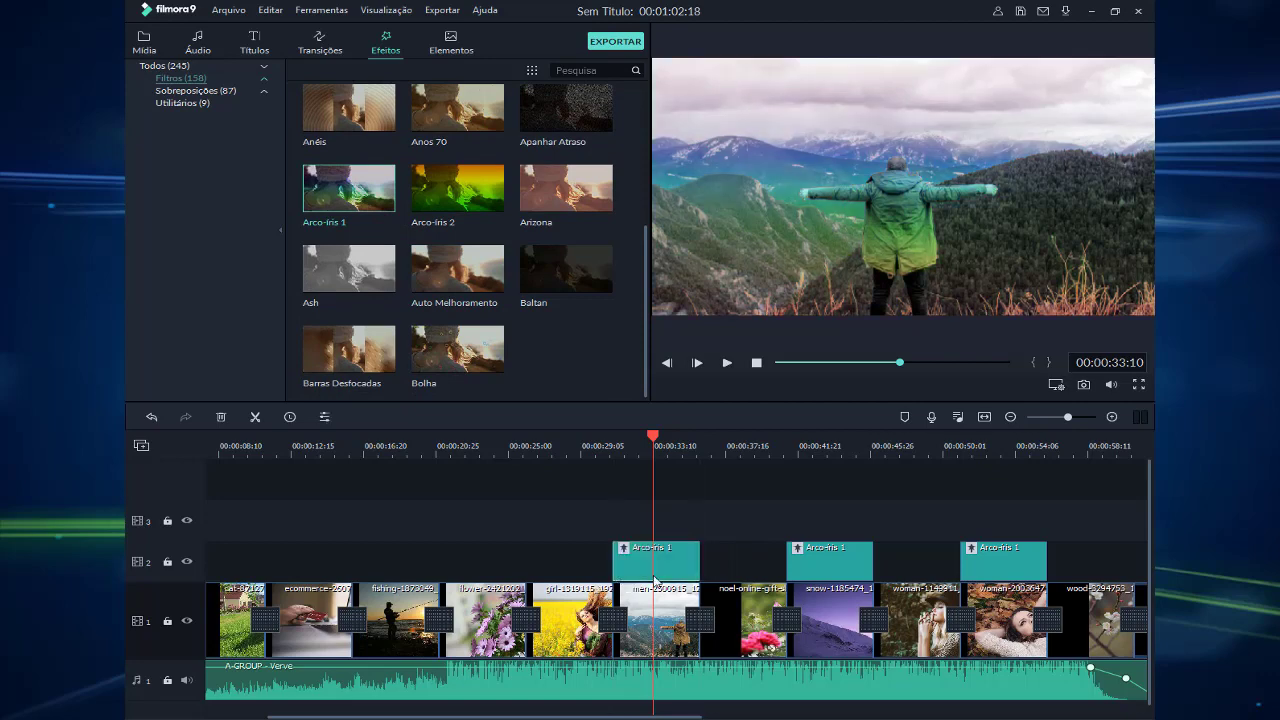
mouse_move(657, 437)
left_mouse_down()
mouse_move(623, 437)
mouse_move(647, 437)
left_mouse_up()
Set the Alfa of the Arco-íris 1 effect over the man with outstretched arms to 54 and confirm
double_click(664, 573)
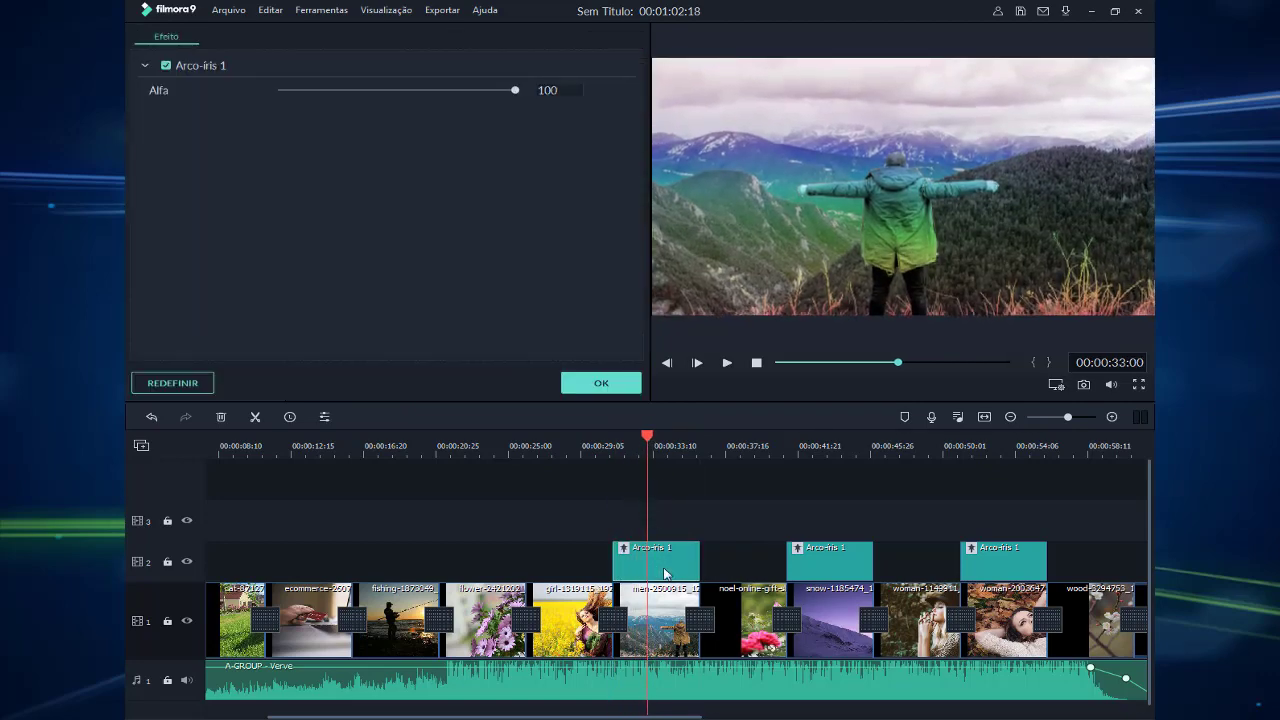
left_click_drag(514, 94, 407, 92)
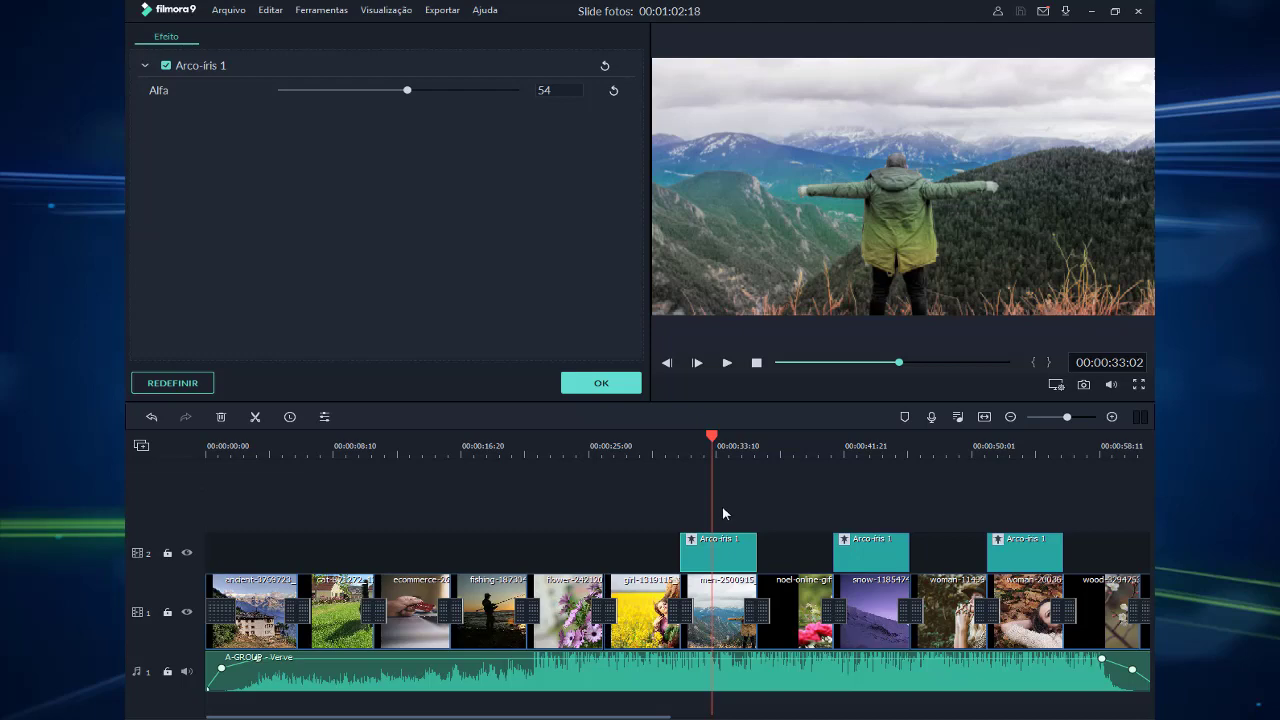
left_click(601, 385)
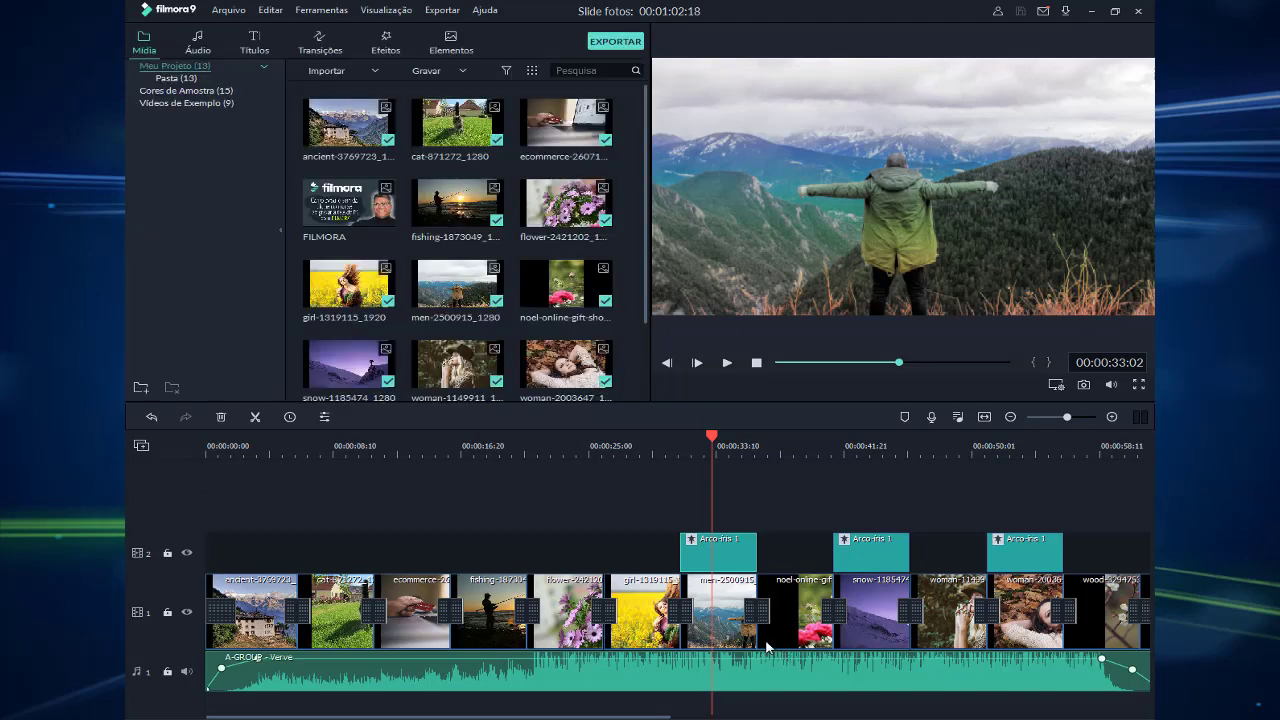
Open the export settings and examine the Dispositivo, YouTube, Vimeo and DVD options, including the DVD output types
left_click(617, 44)
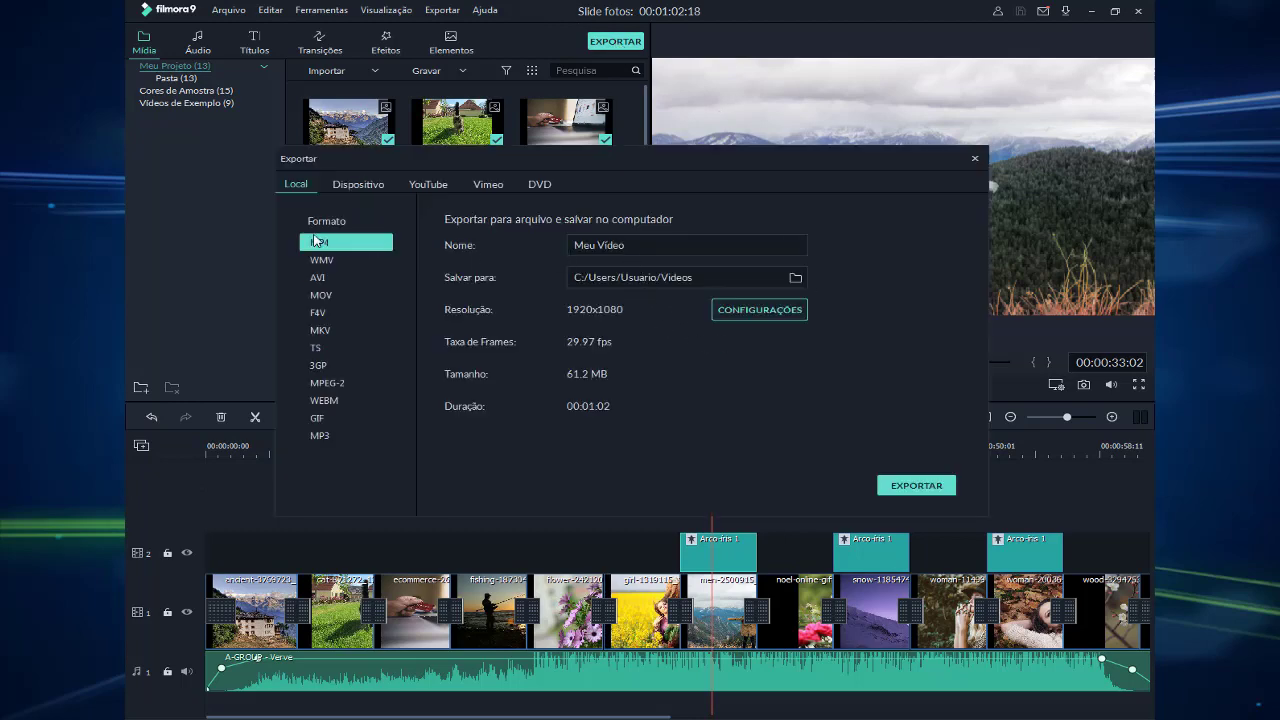
left_click(348, 187)
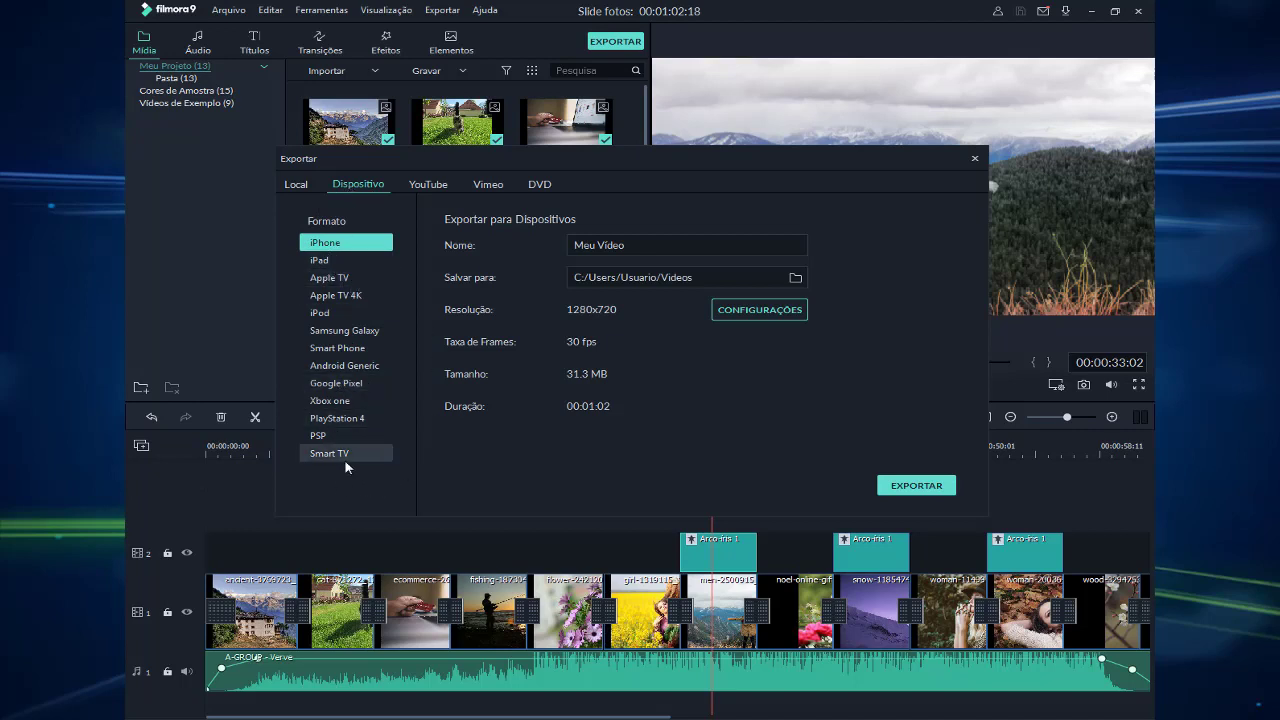
left_click(433, 184)
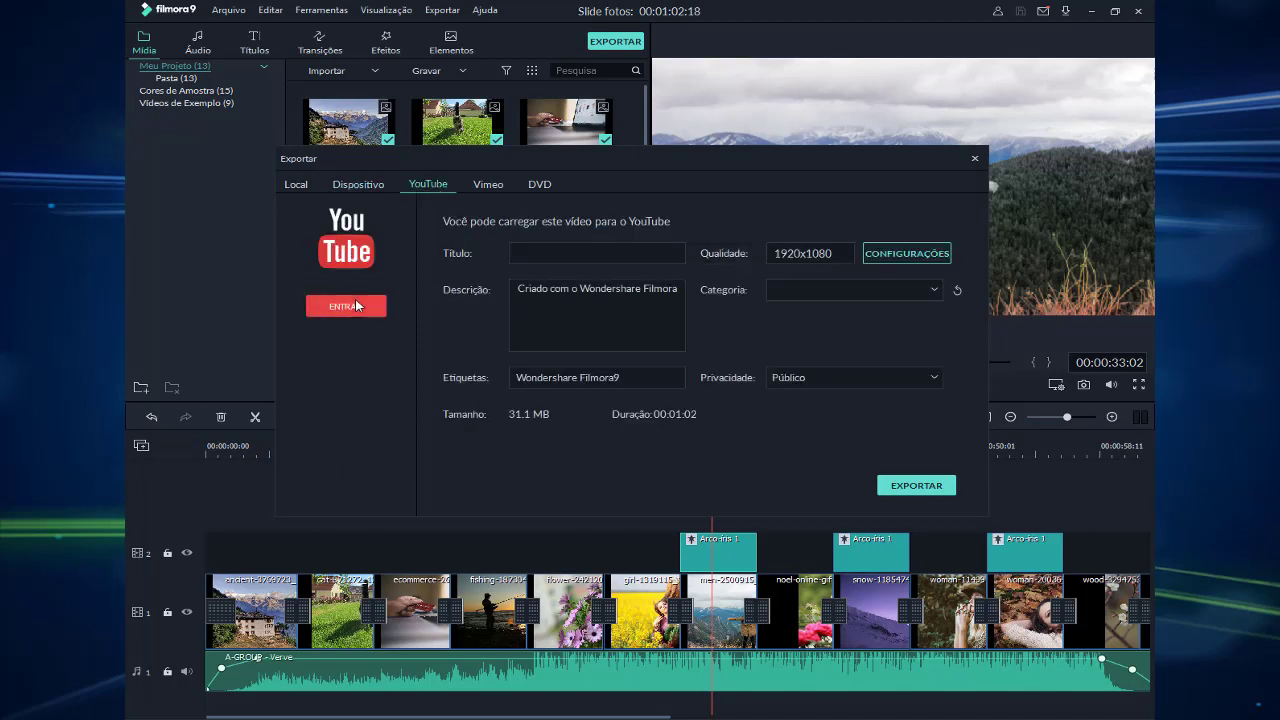
left_click(490, 186)
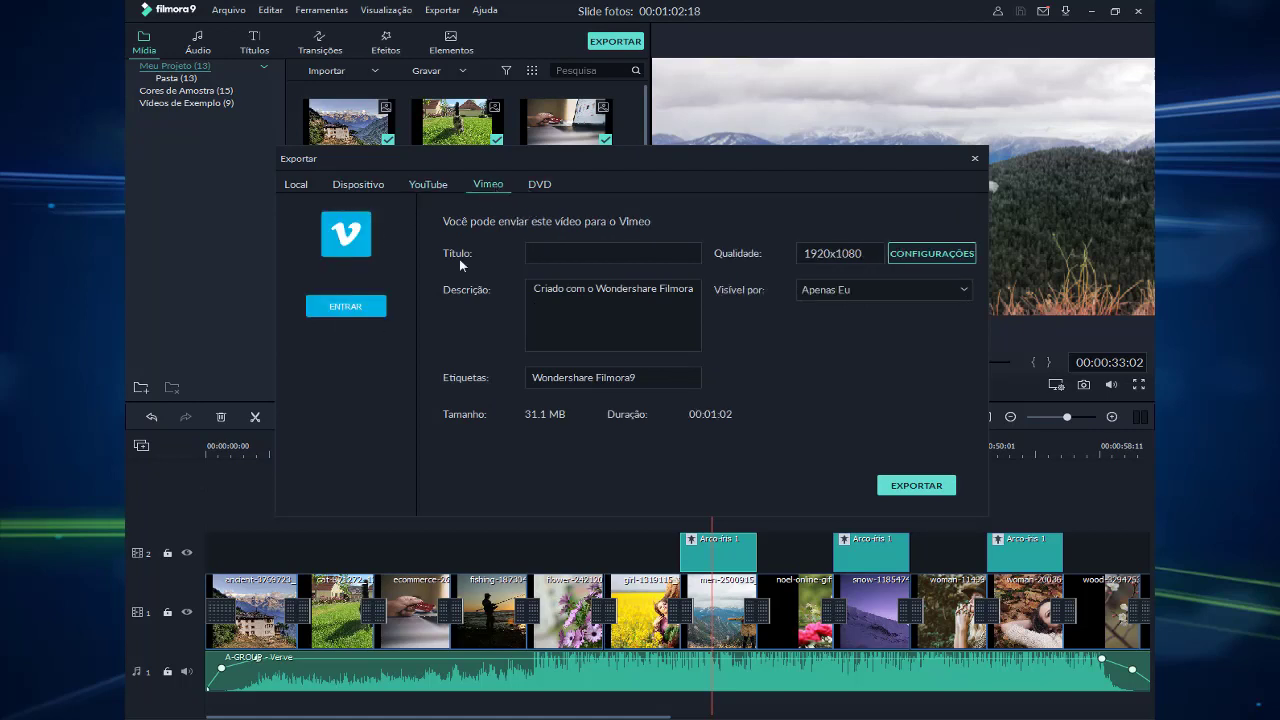
left_click(541, 184)
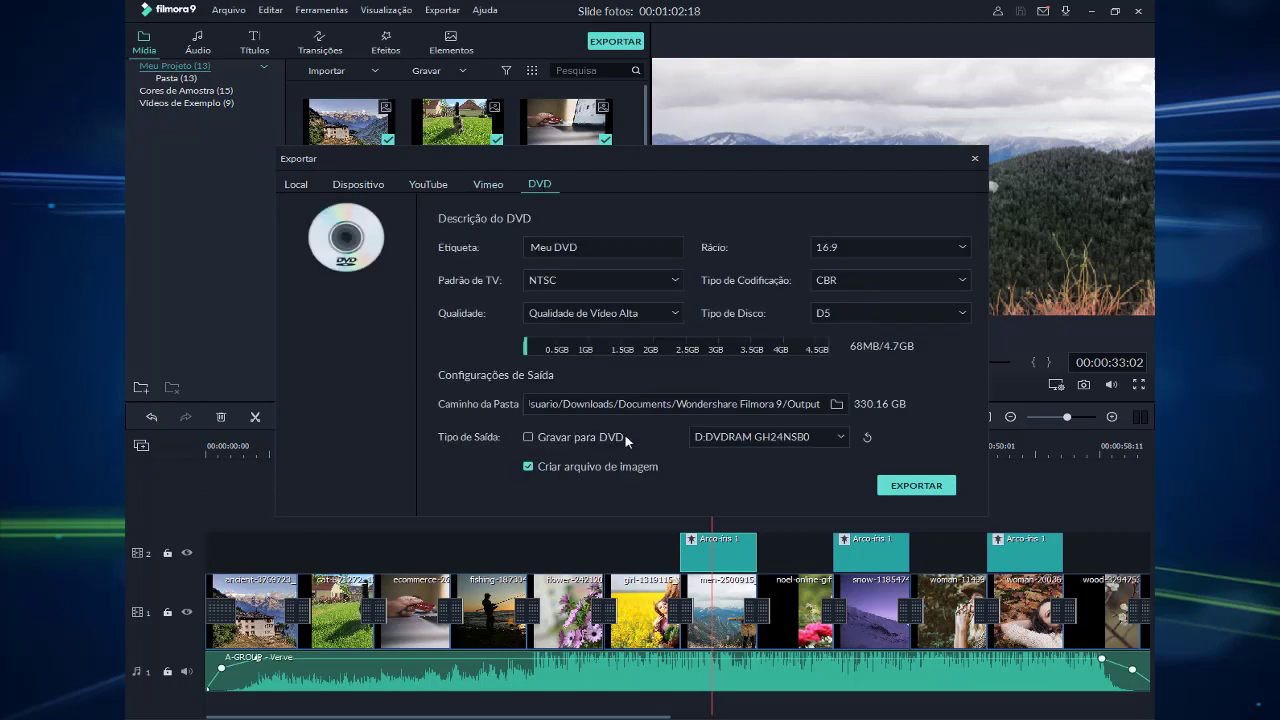
left_click(529, 437)
left_click(527, 466)
Name the local MP4 export "Slide de Fotos" and start exporting it
left_click(299, 187)
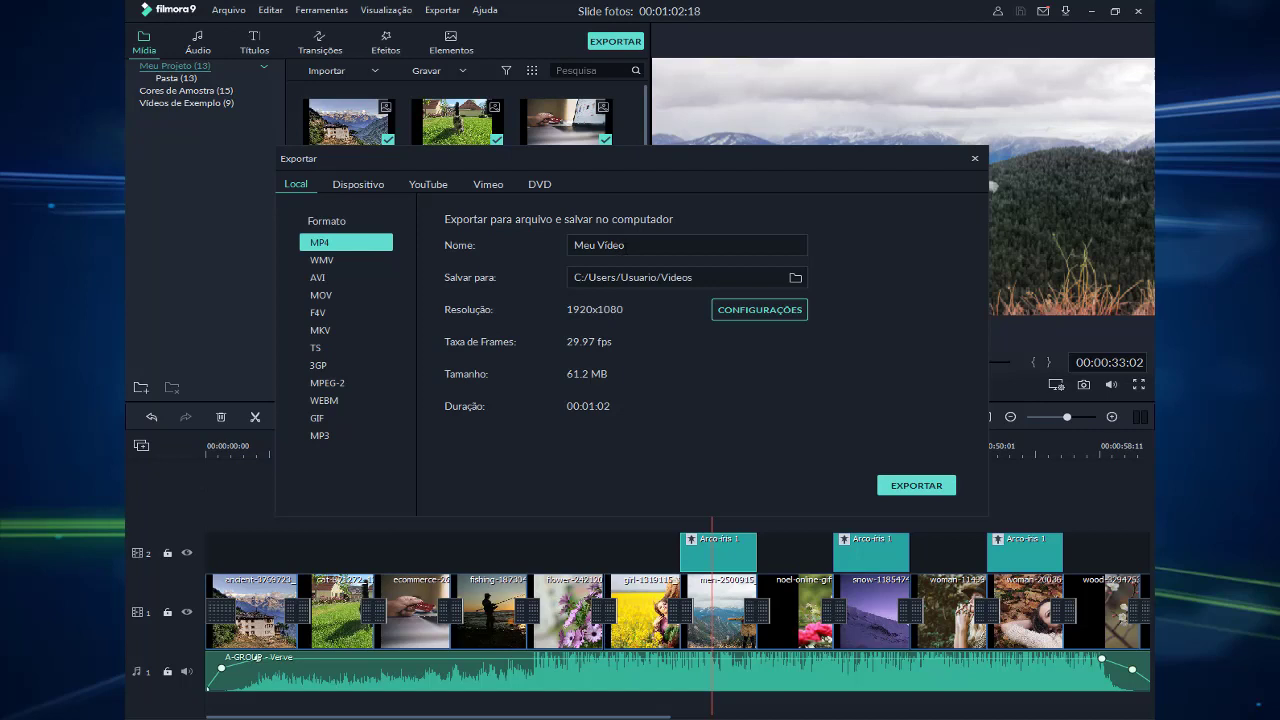
left_click_drag(622, 245, 546, 243)
type("Slide de Fotos")
left_click(922, 486)
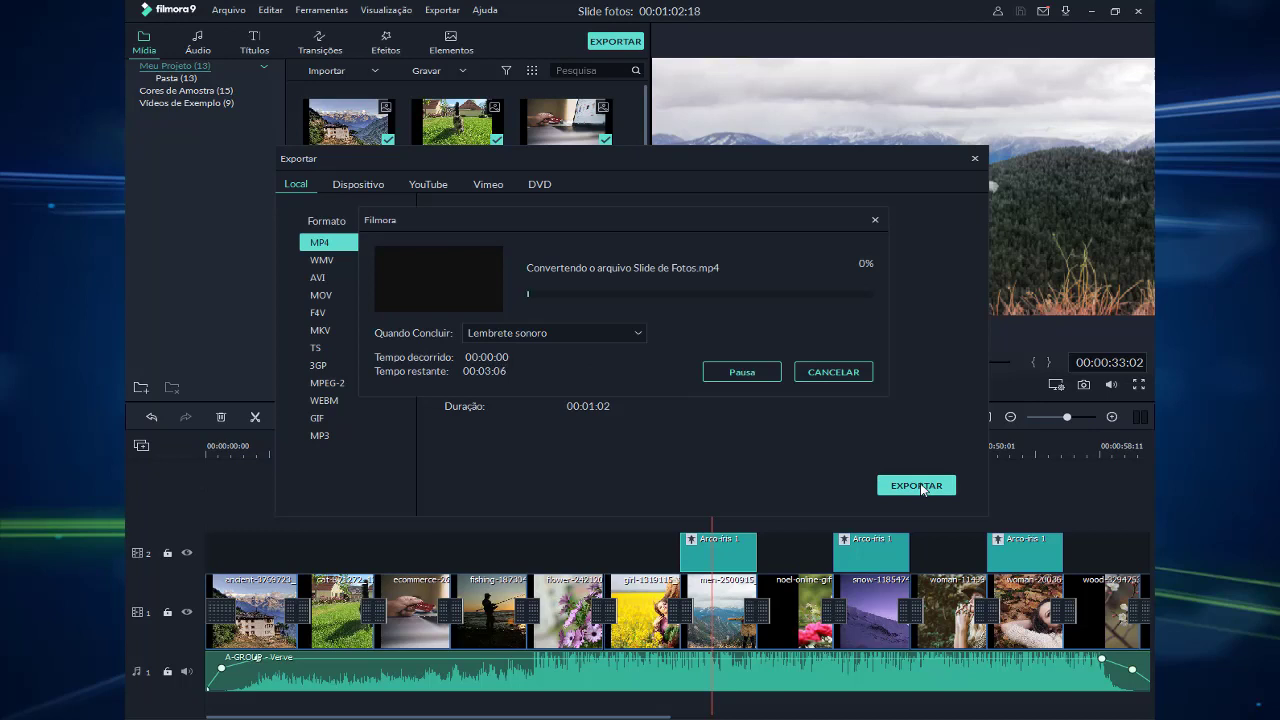